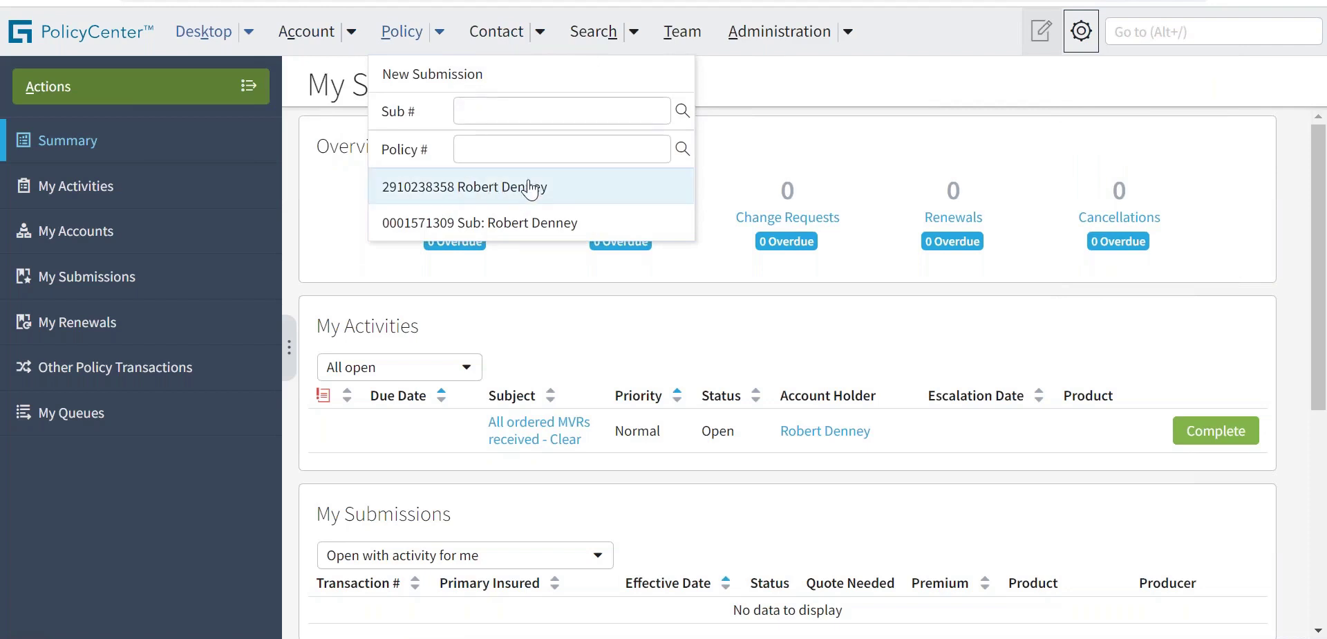
- Open the in-force Personal Auto policy's summary and bring up its Actions menu
left_click(539, 197)
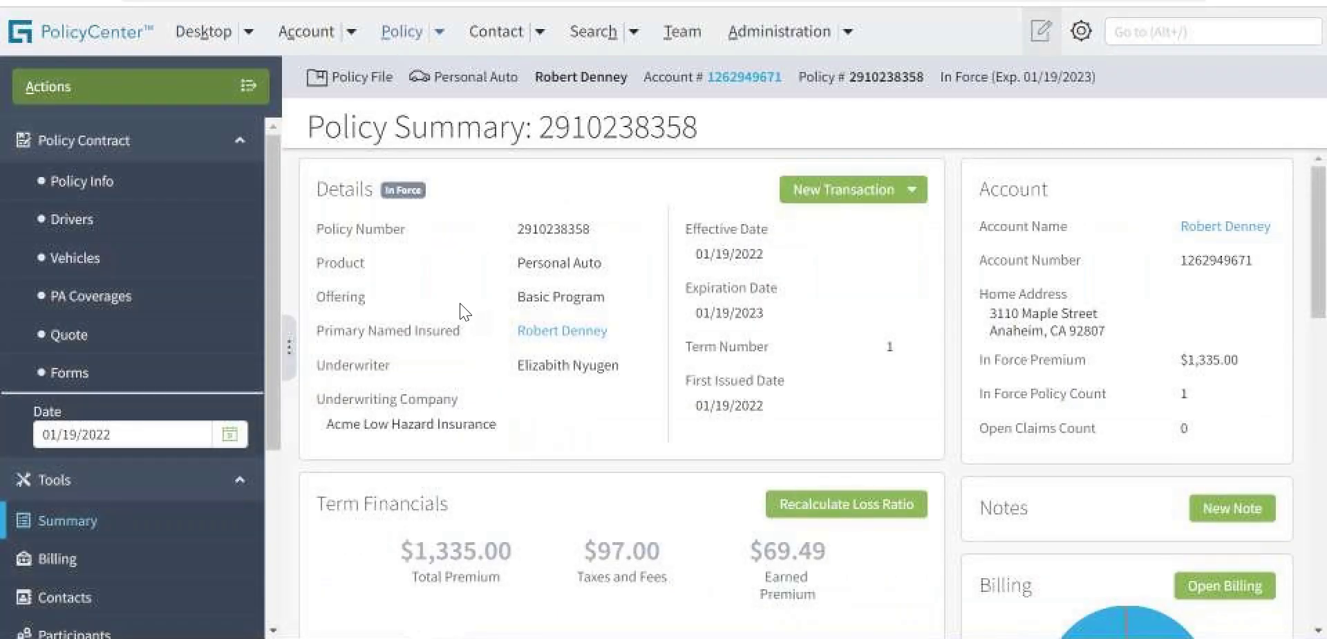
left_click(250, 86)
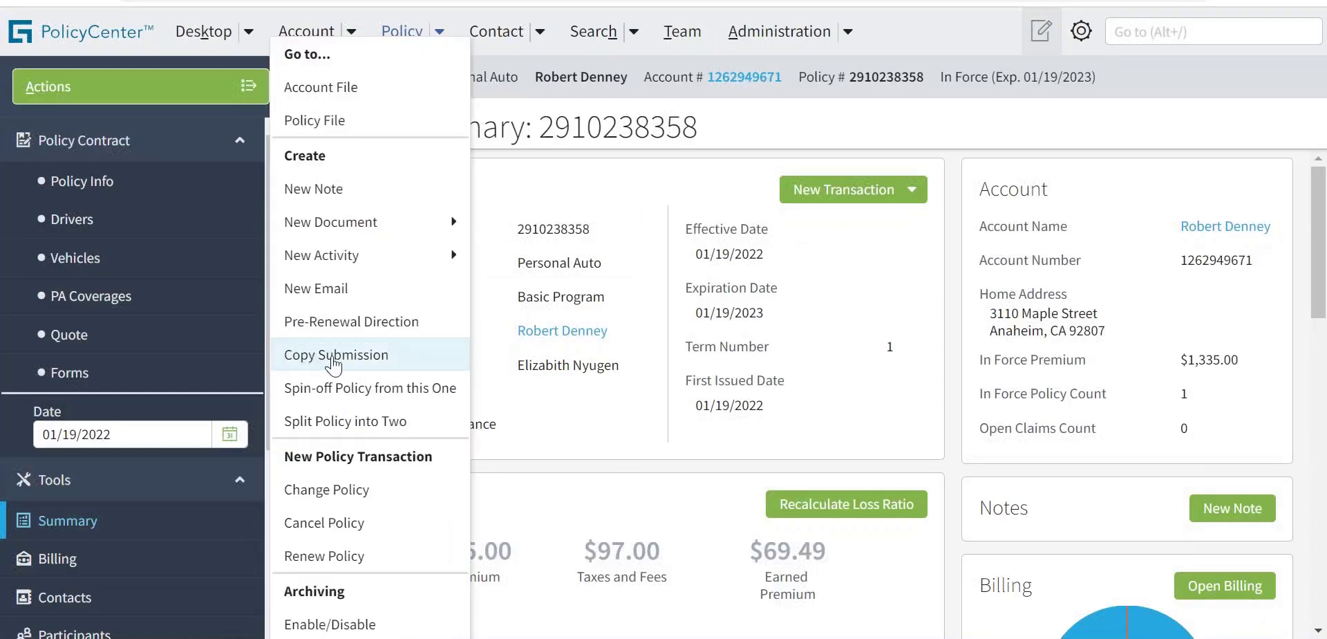
- Copy the policy into a new submission and advance past Offerings and Qualification
left_click(334, 357)
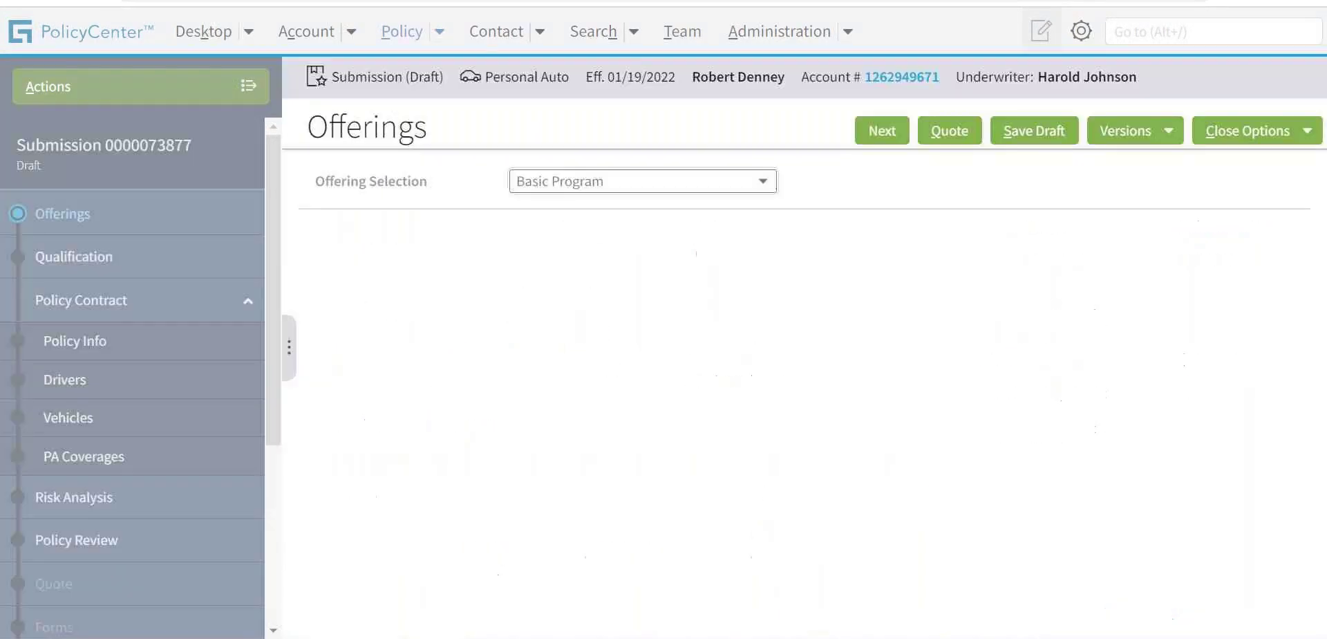
left_click(881, 143)
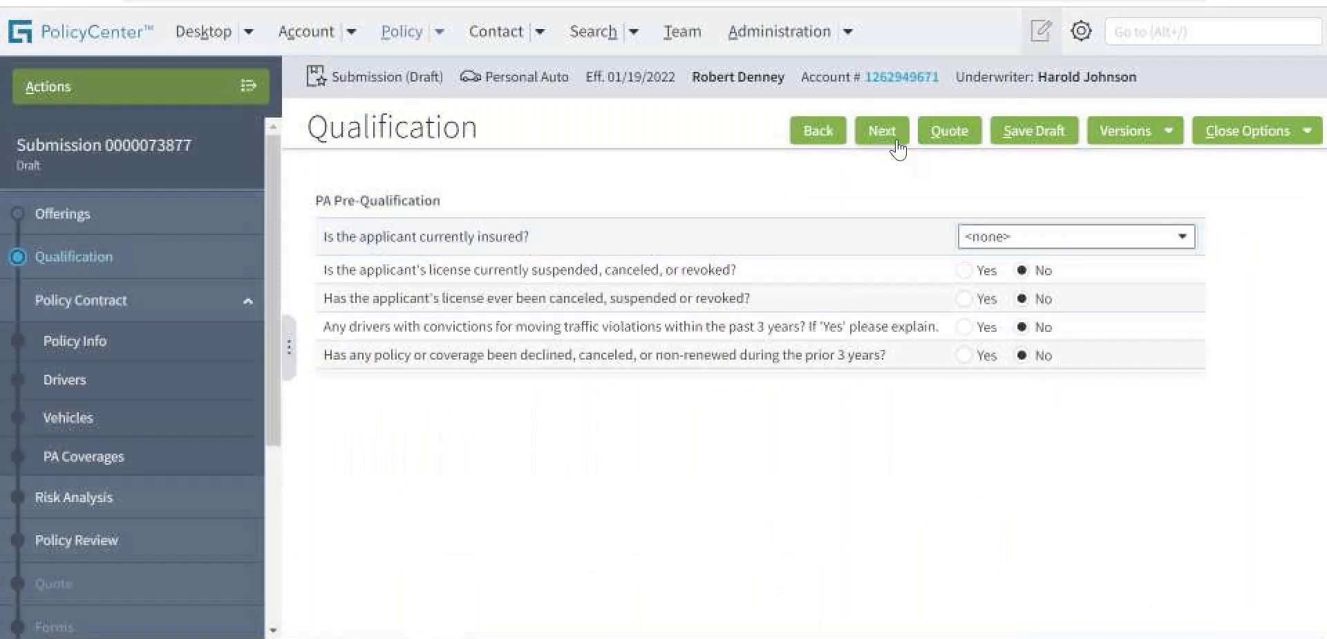
left_click(882, 133)
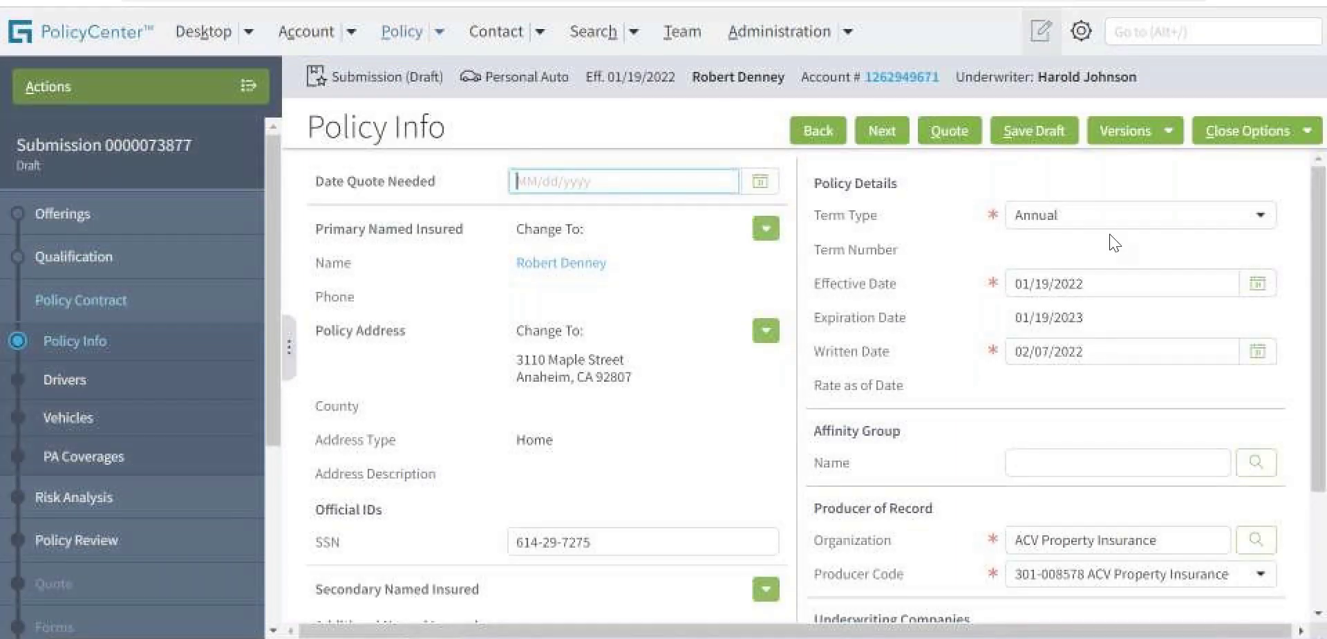
- Set the submission's effective date to today, 02/07/2022, from the calendar
right_click(978, 276)
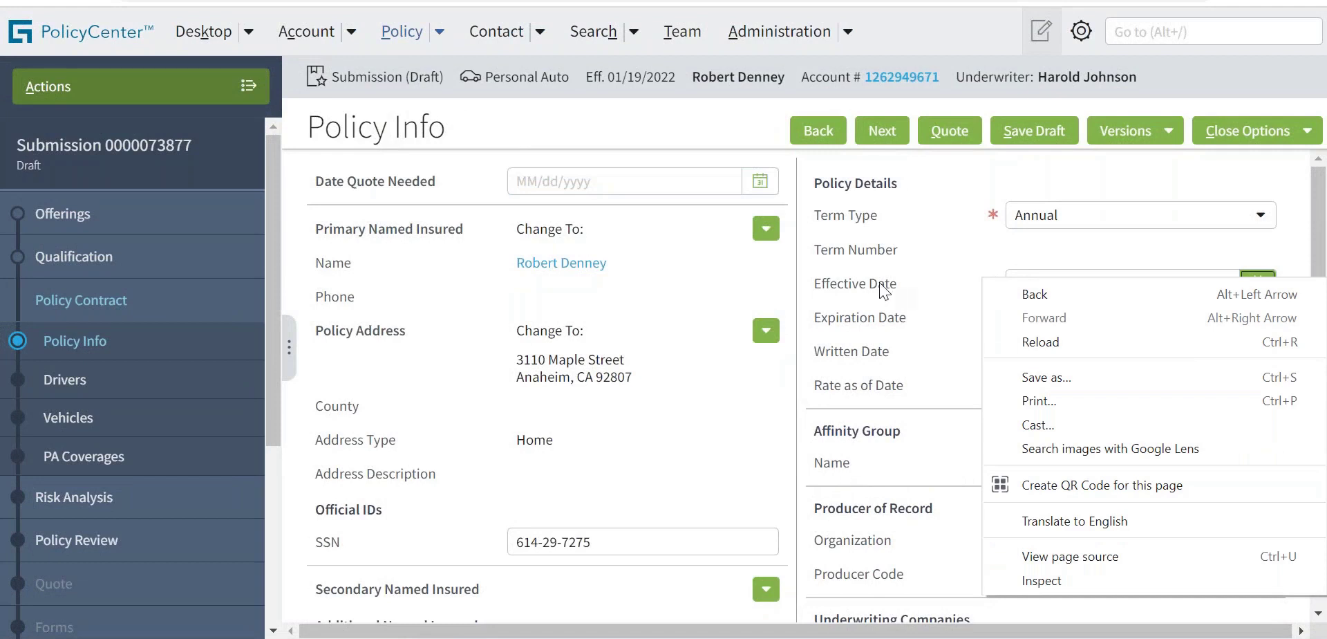
left_click(932, 276)
left_click(1102, 287)
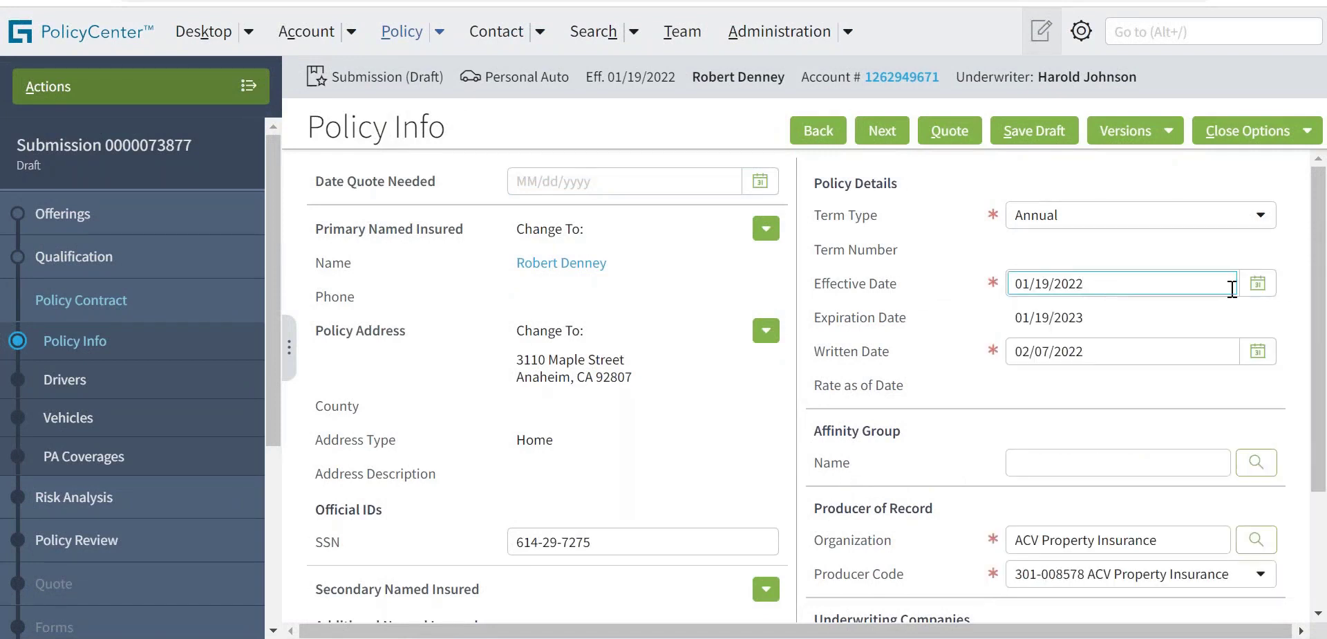
left_click(1258, 284)
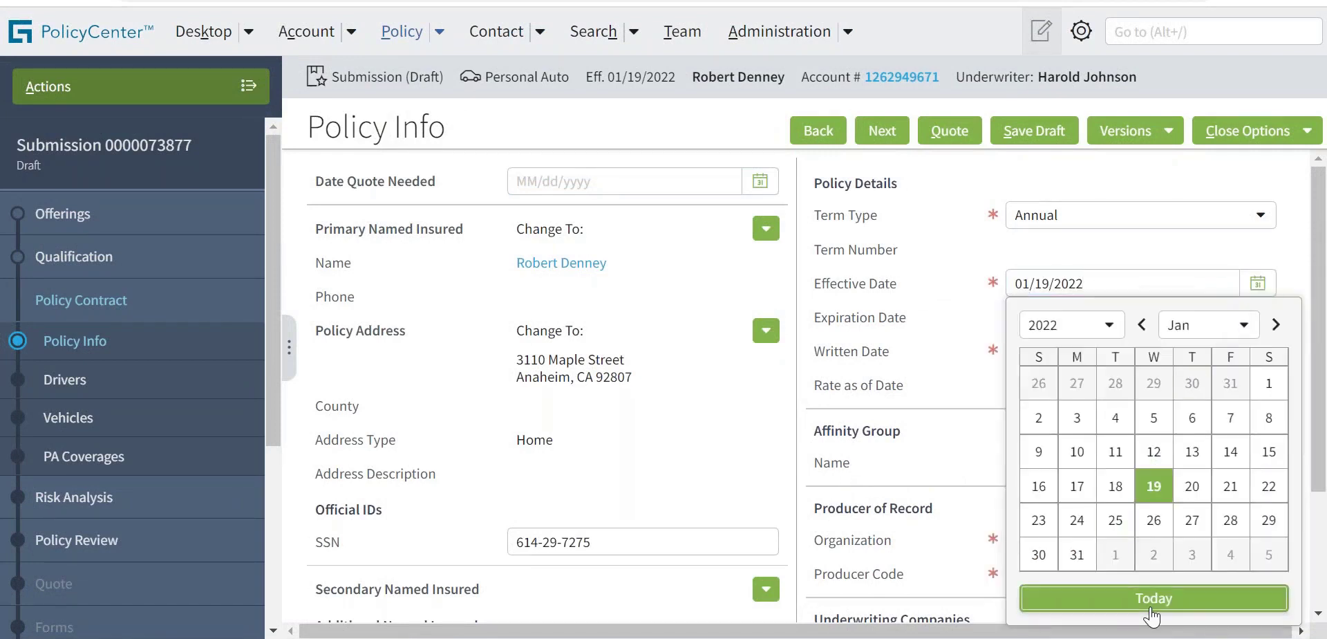
left_click(1149, 597)
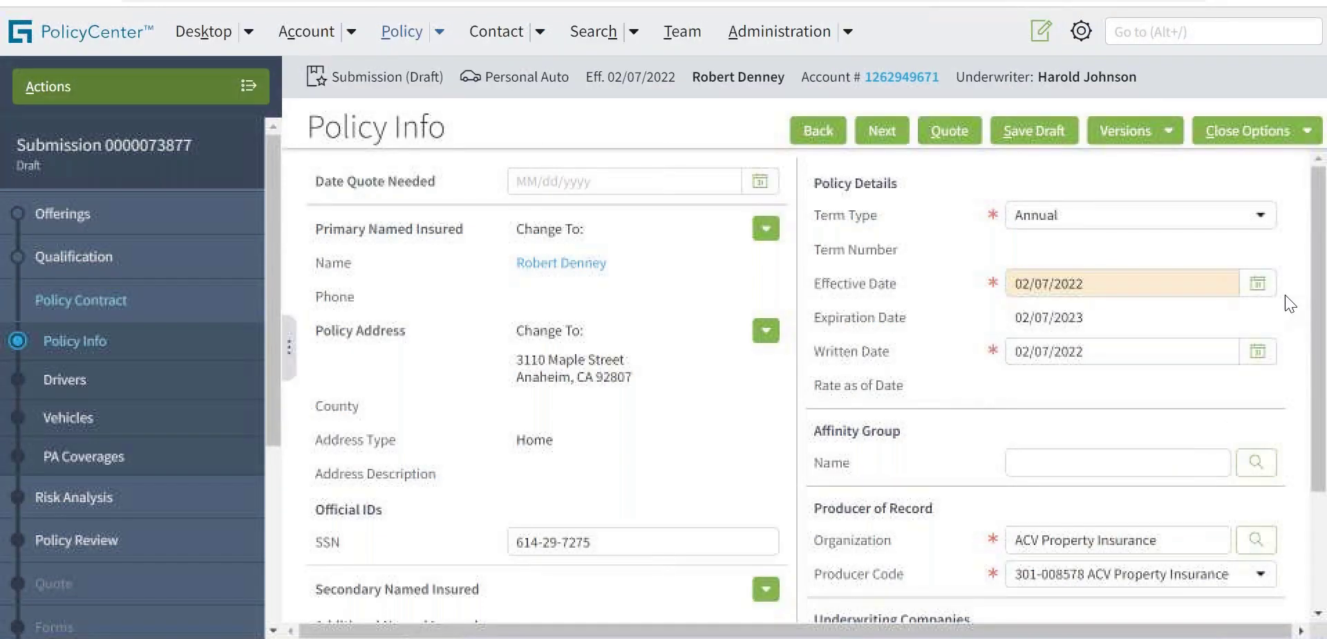
scroll(1321, 440, "down", 5)
scroll(1320, 441, "up", 5)
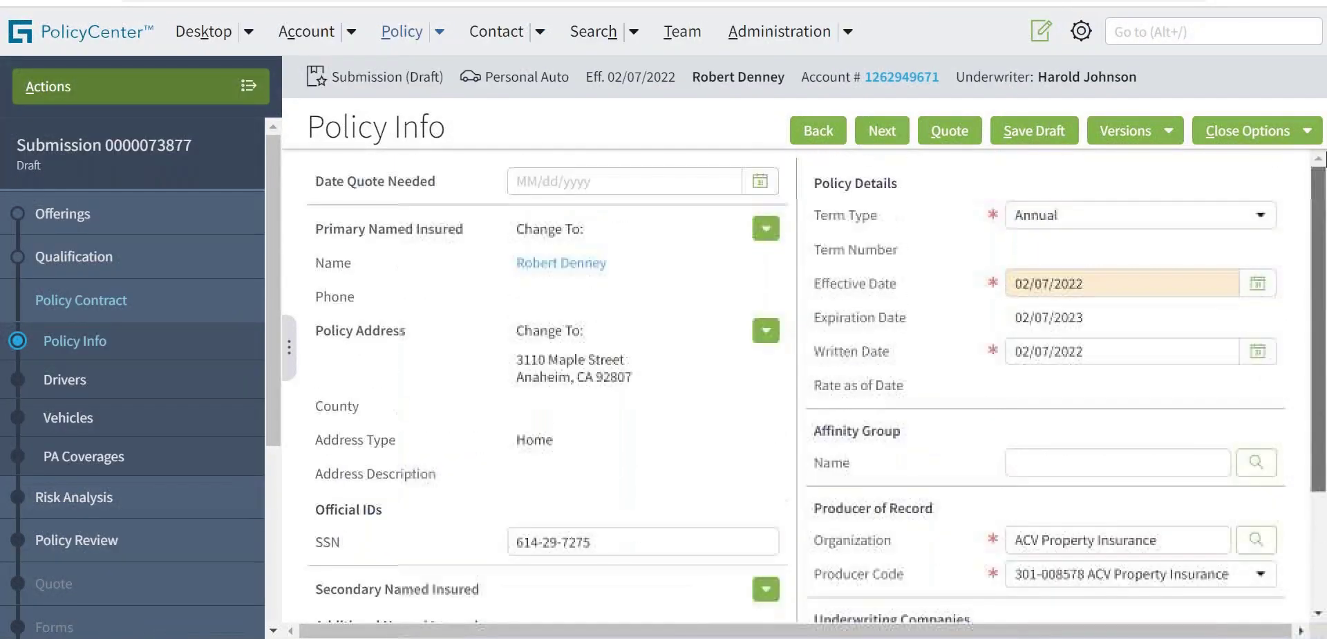
- Quote the copied submission, then check its driver and the 2001 Acura RSX vehicle
left_click(945, 138)
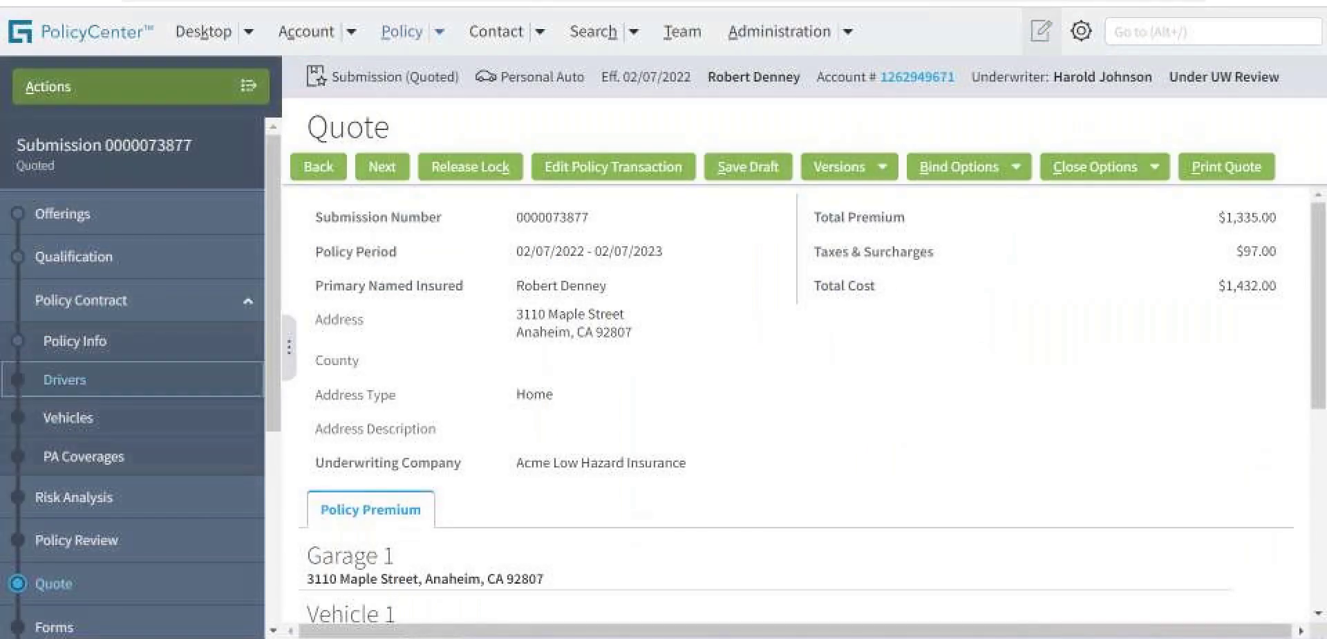
left_click(103, 380)
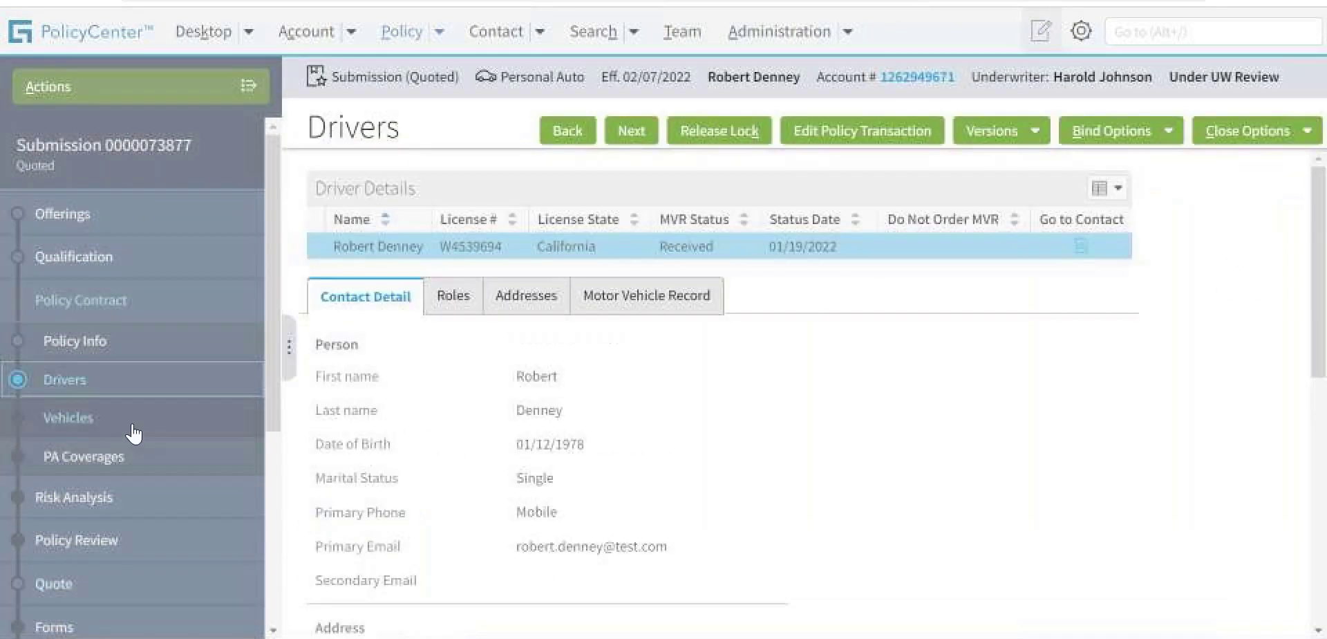
left_click(133, 433)
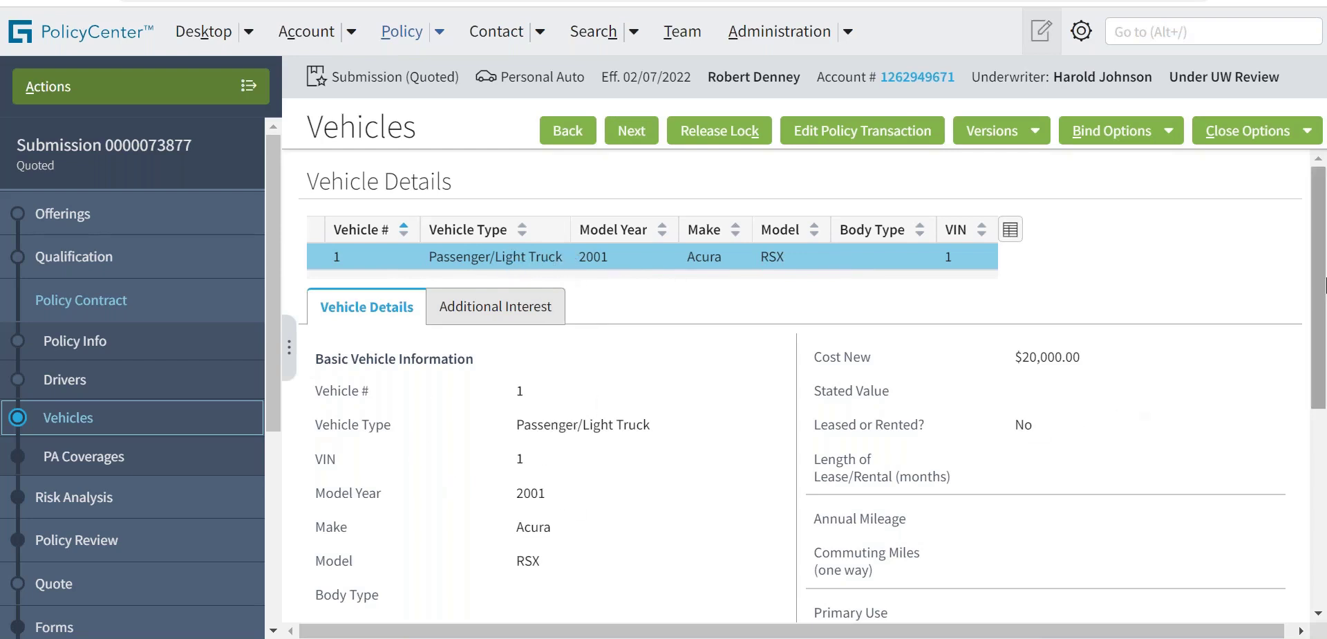
mouse_move(1321, 293)
left_mouse_down()
mouse_move(1321, 499)
mouse_move(1319, 276)
left_mouse_up()
left_click(1126, 135)
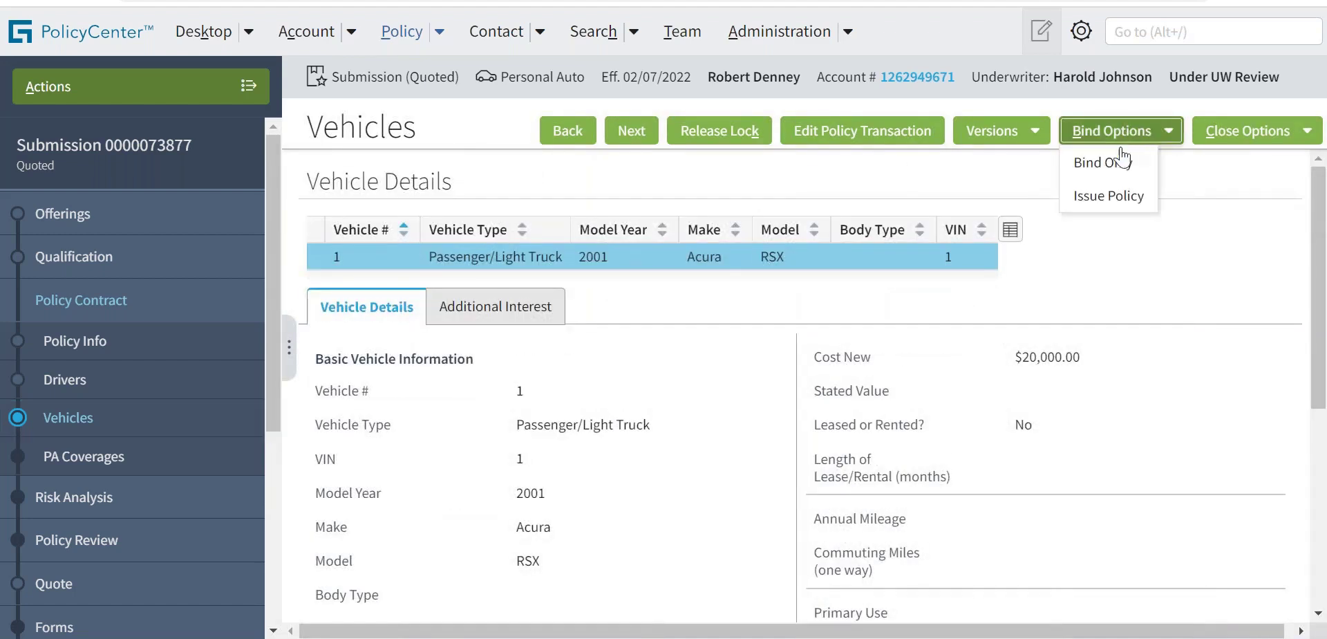
- Issue the policy, confirm, and view the new policy summary with $1,335.00 premium
left_click(1123, 207)
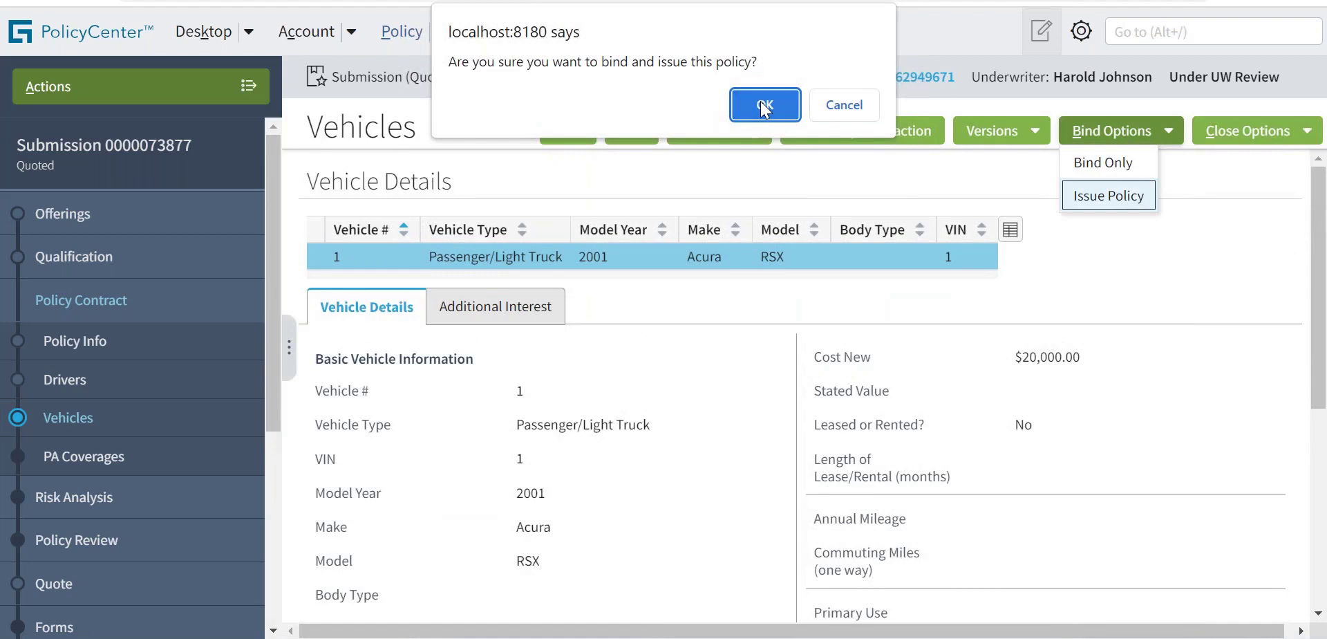
left_click(765, 107)
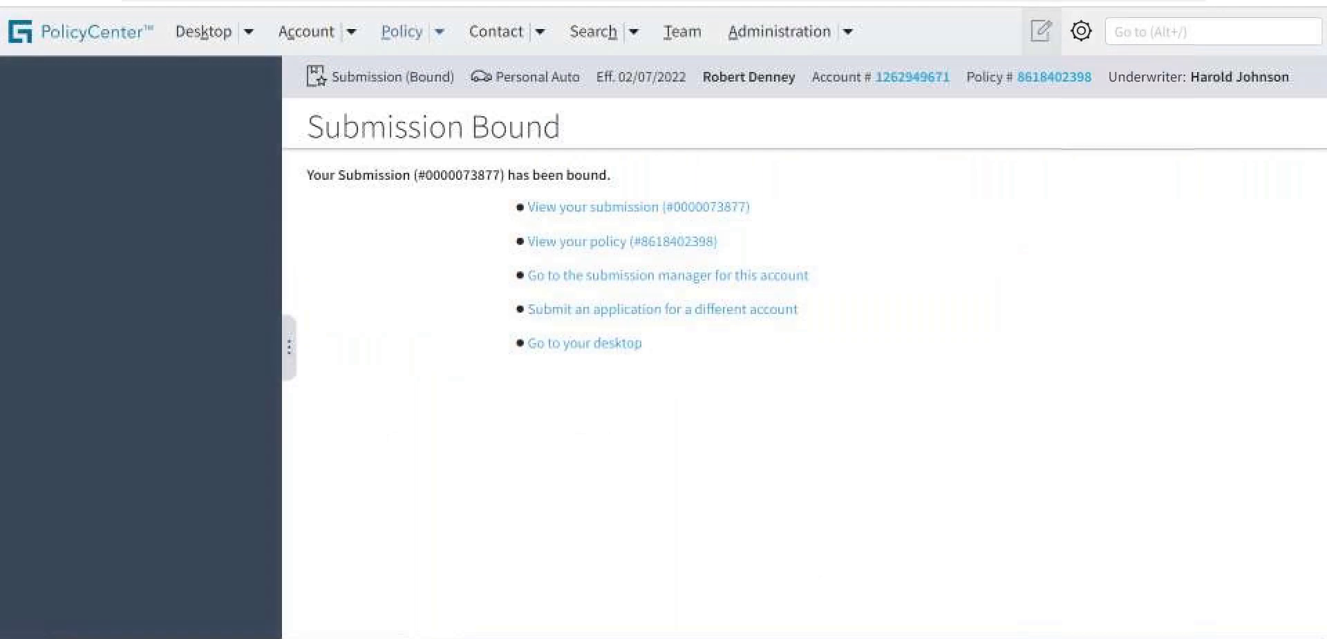
left_click(660, 243)
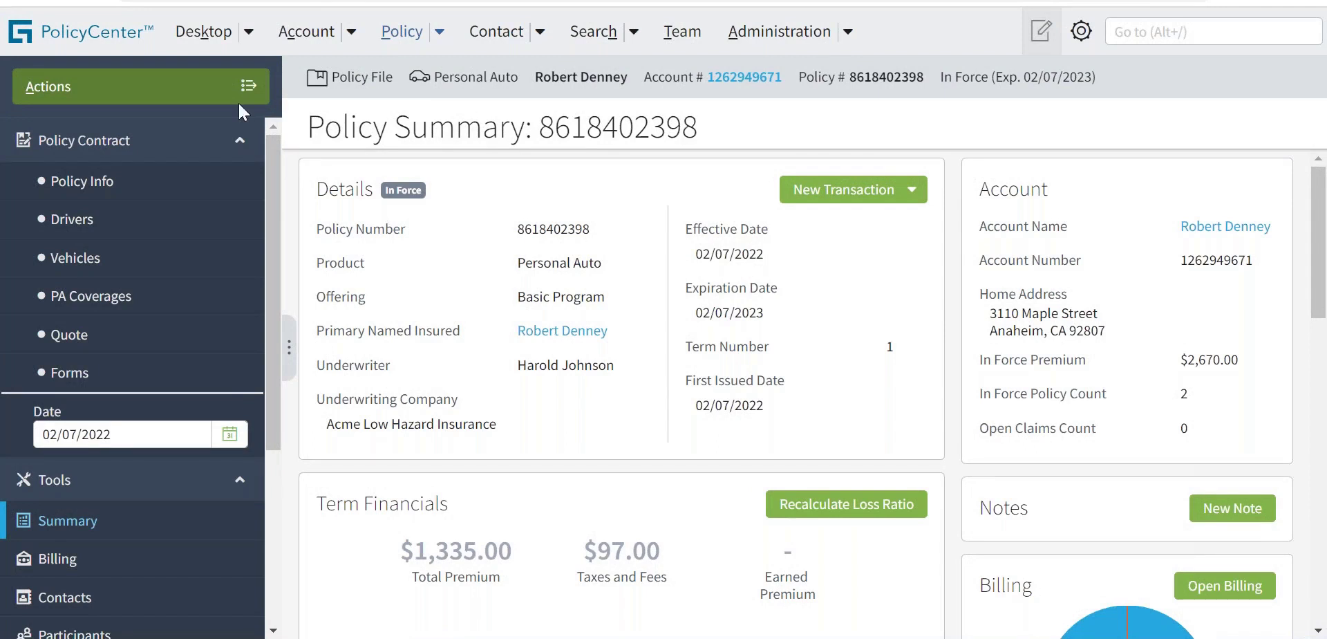
- Start a policy change and pick 7 May 2022 as its effective date
left_click(250, 88)
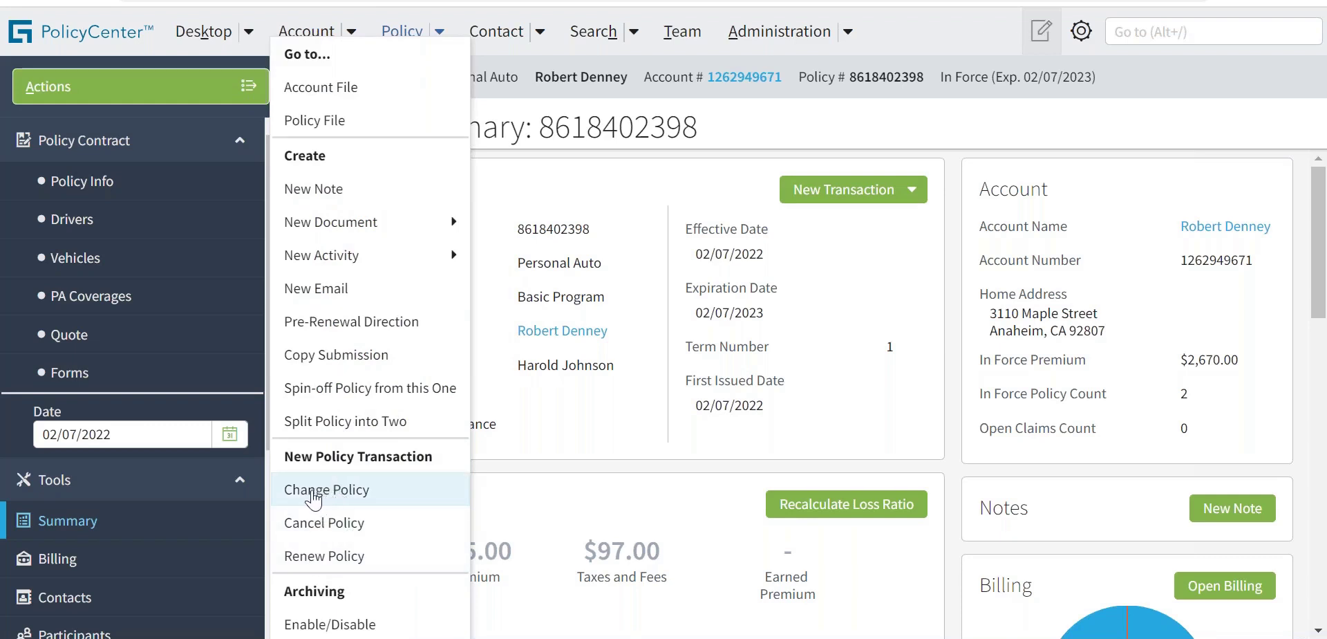
left_click(344, 492)
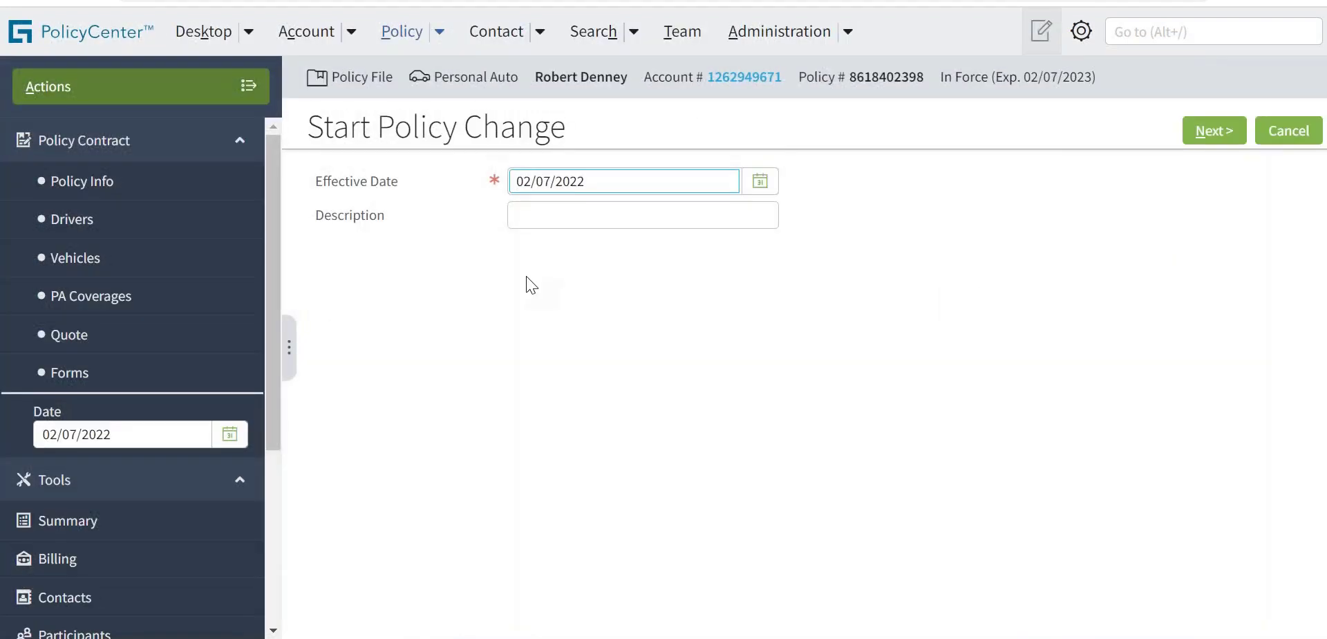
left_click_drag(601, 186, 513, 184)
right_click(599, 185)
left_click(454, 253)
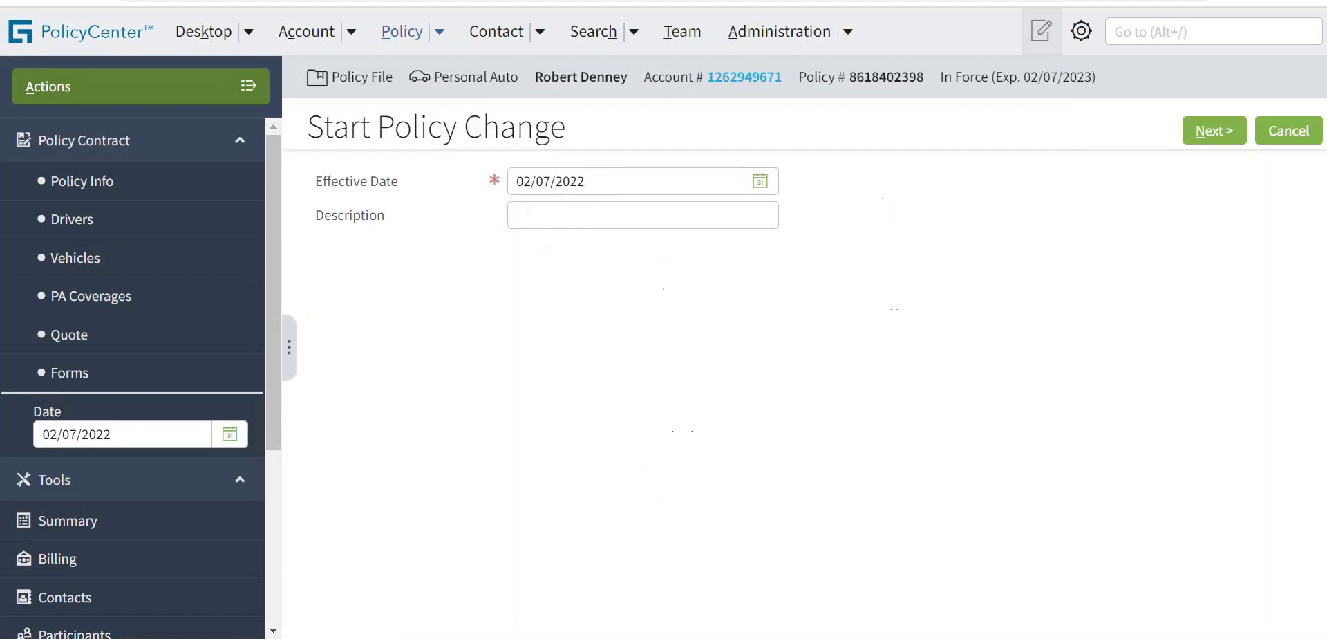
left_click(761, 184)
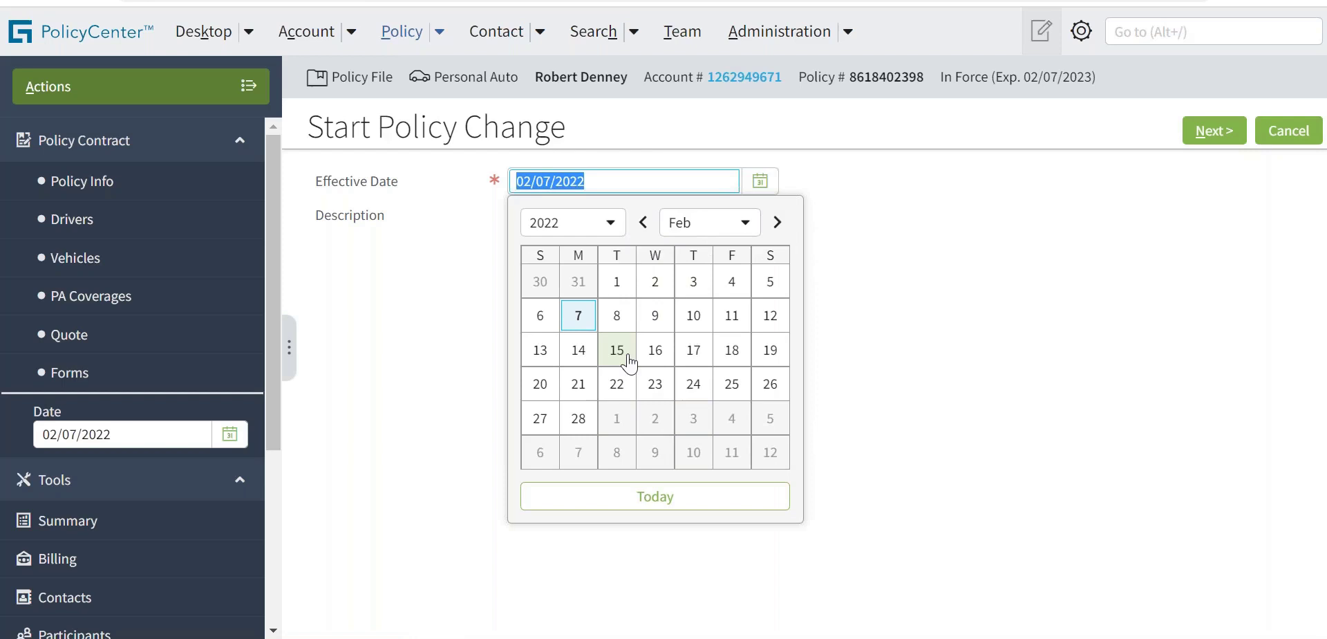
left_click(777, 223)
left_click(777, 222)
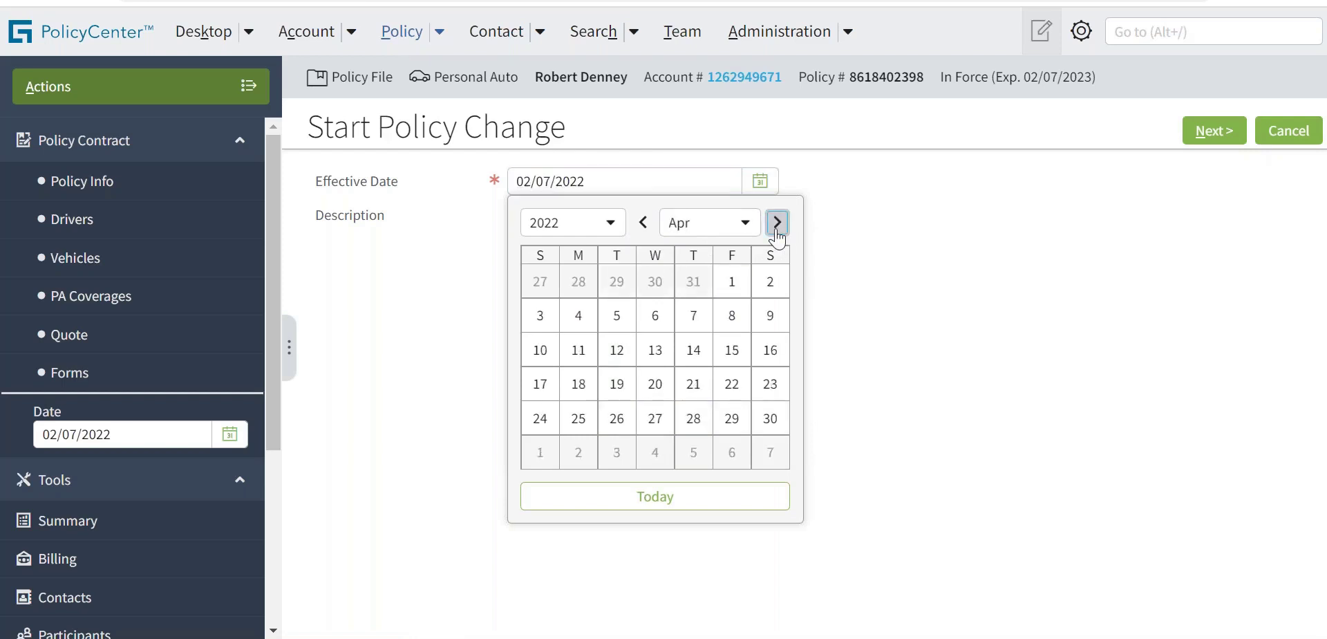
left_click(778, 223)
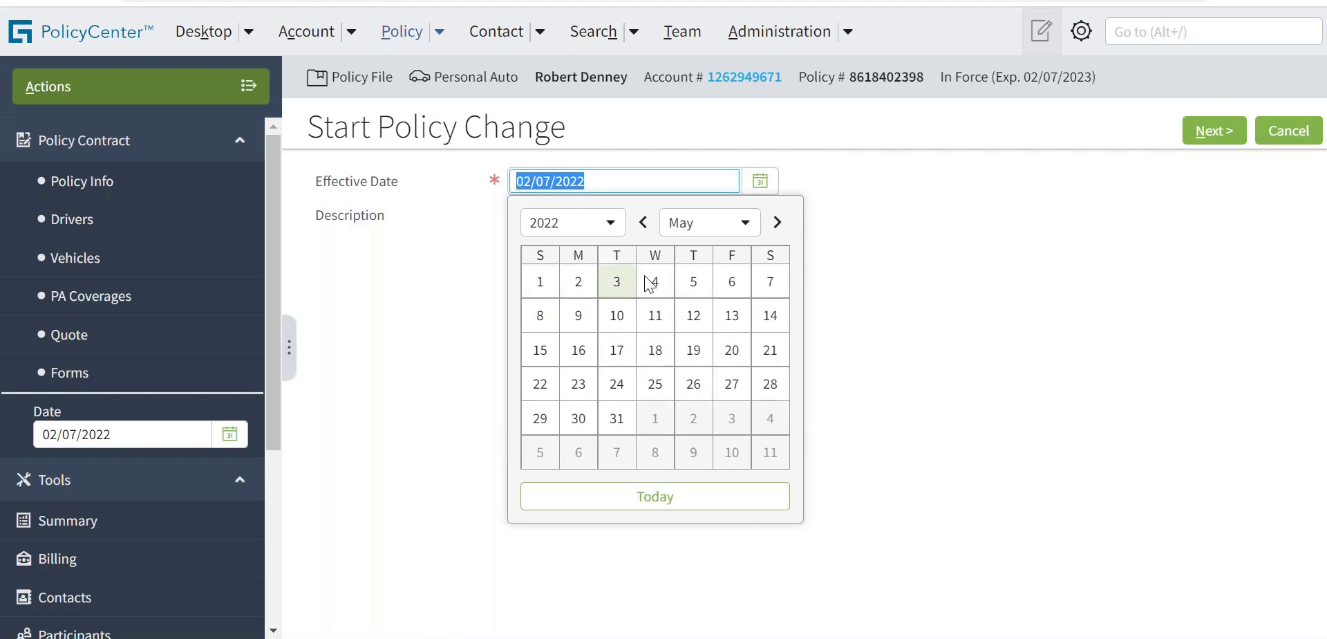
left_click(774, 294)
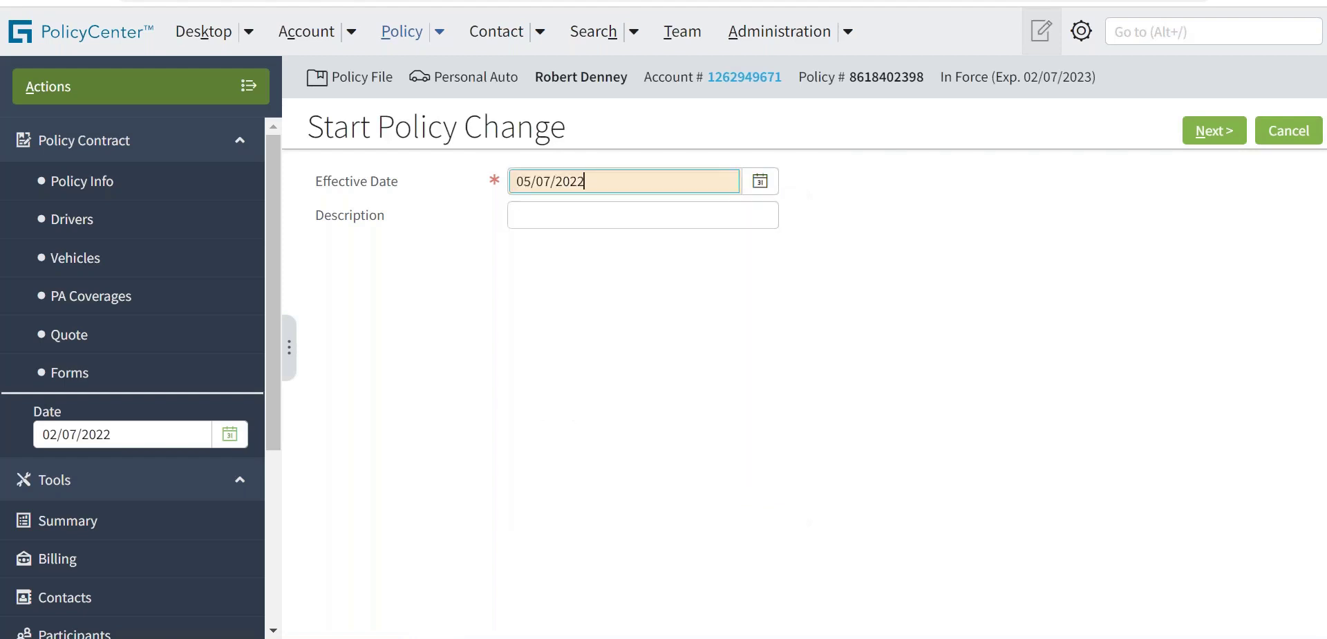
- Enter the description 'Adding a new vehicle' and proceed to Offerings
left_click(569, 213)
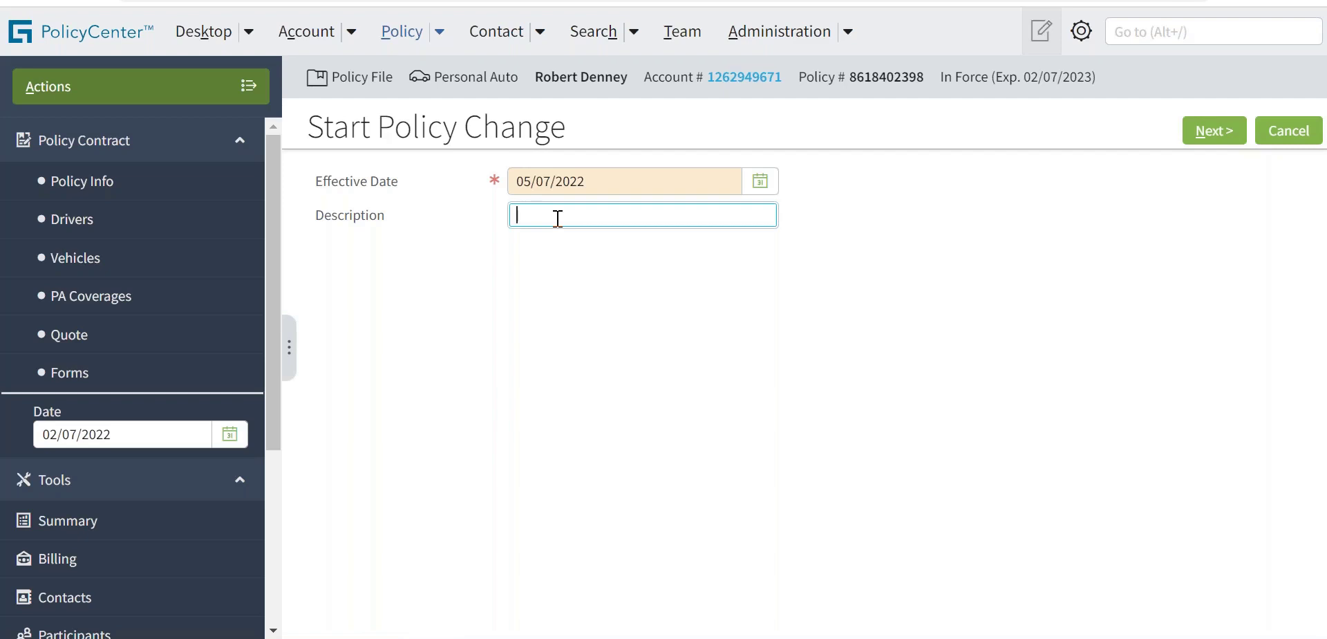
type("Want to as")
key("BackSpace")
key("BackSpace")
key("BackSpace")
key("BackSpace")
key("BackSpace")
key("BackSpace")
key("BackSpace")
key("BackSpace")
key("BackSpace")
key("BackSpace")
type("Adding a new vehicle")
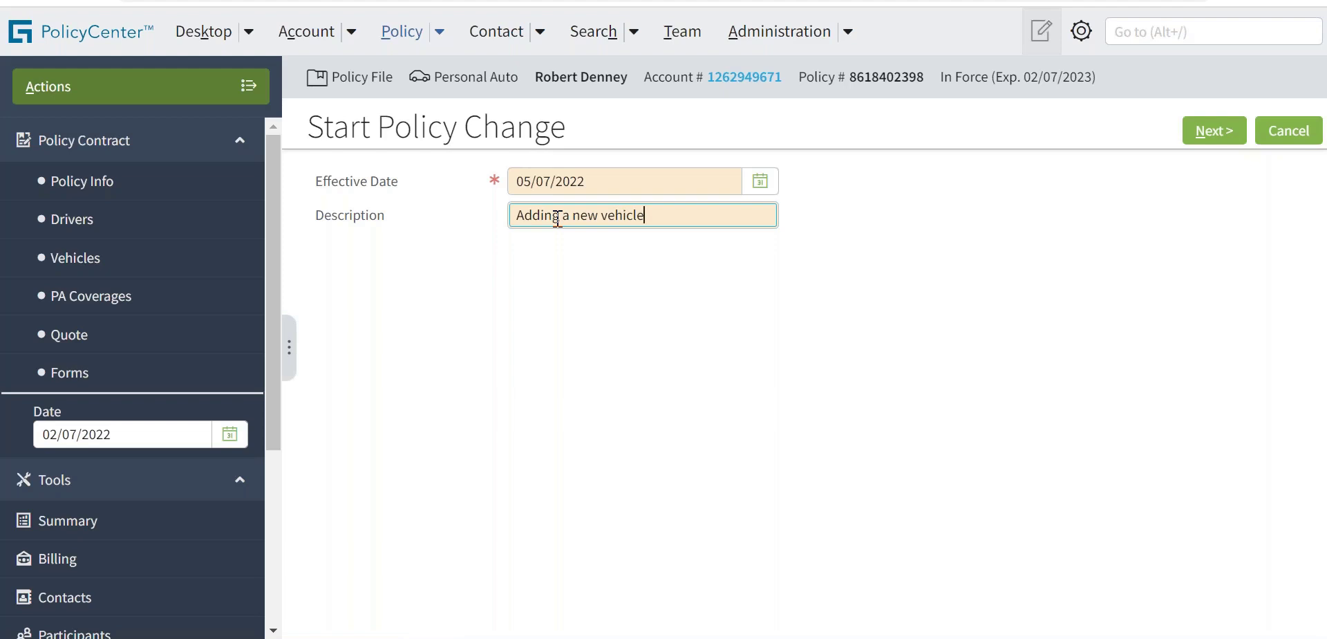
left_click(511, 293)
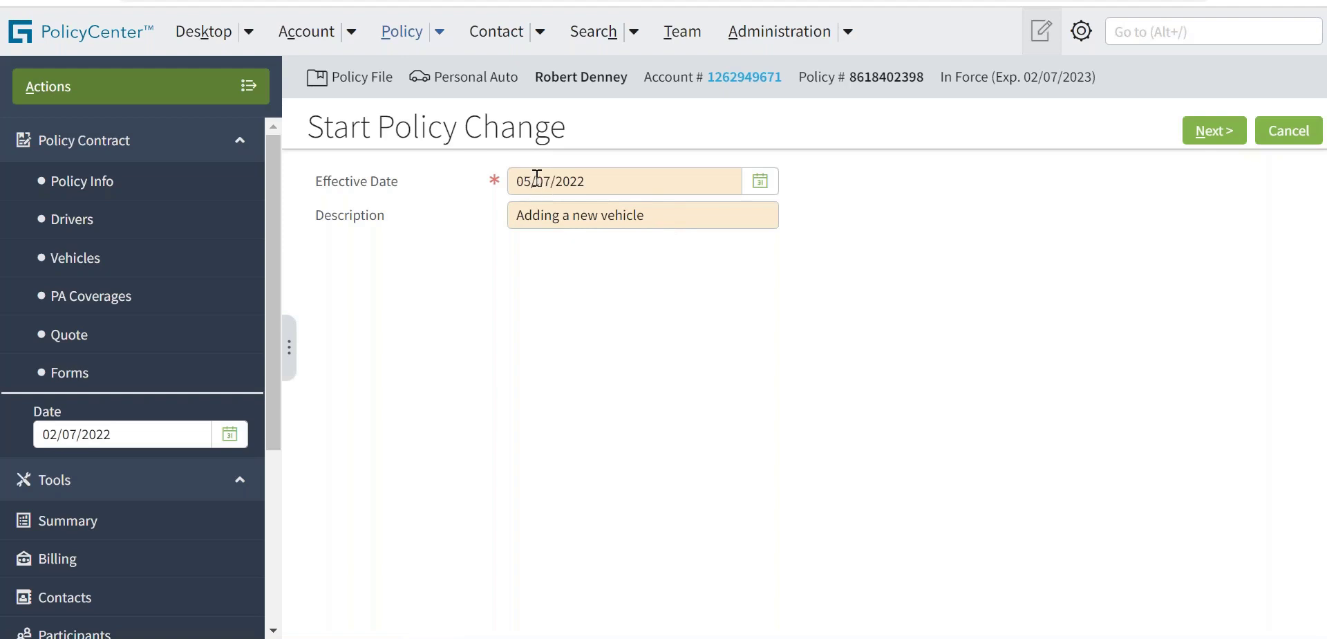
left_click(583, 177)
left_click_drag(583, 177, 513, 180)
left_click(583, 279)
left_click(1215, 138)
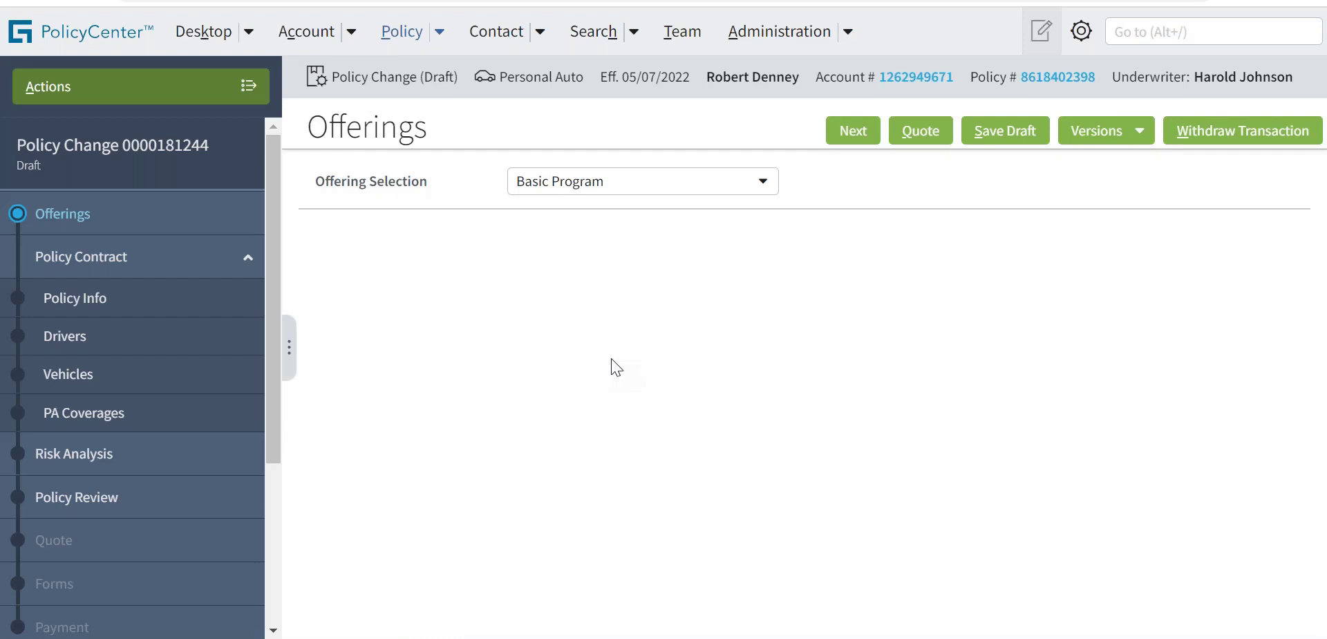
- Move to Policy Info and review the effective and expiration dates
left_click(854, 133)
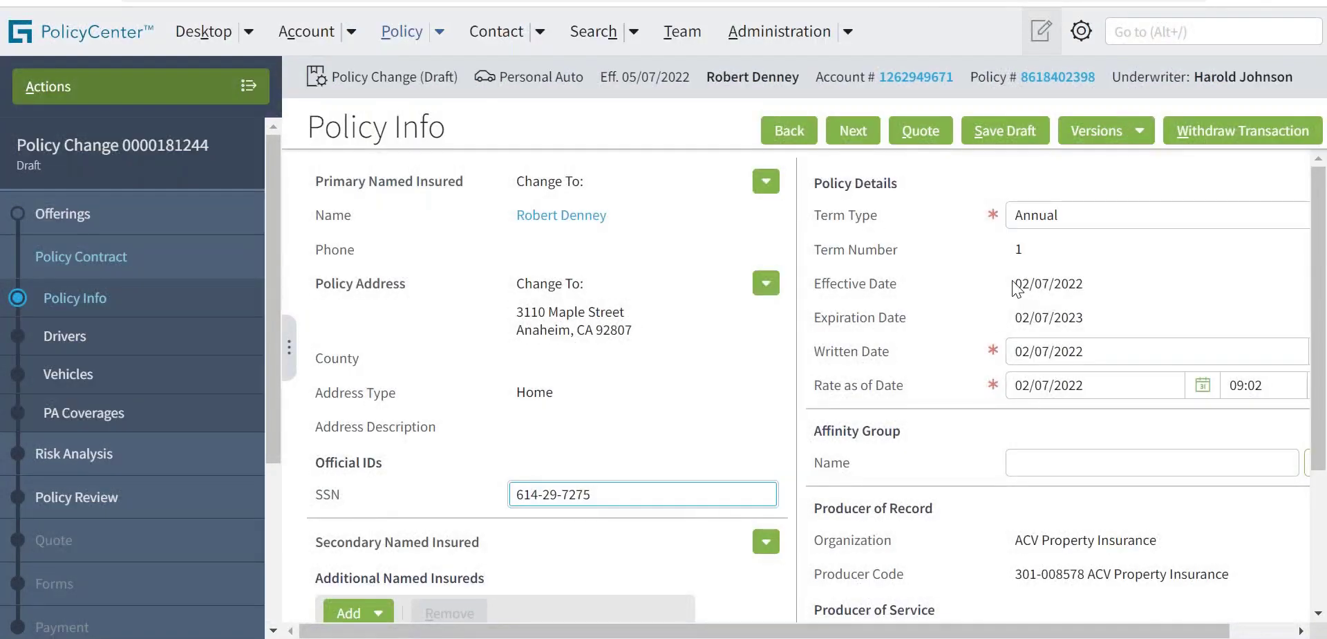
left_click_drag(1014, 285, 1084, 319)
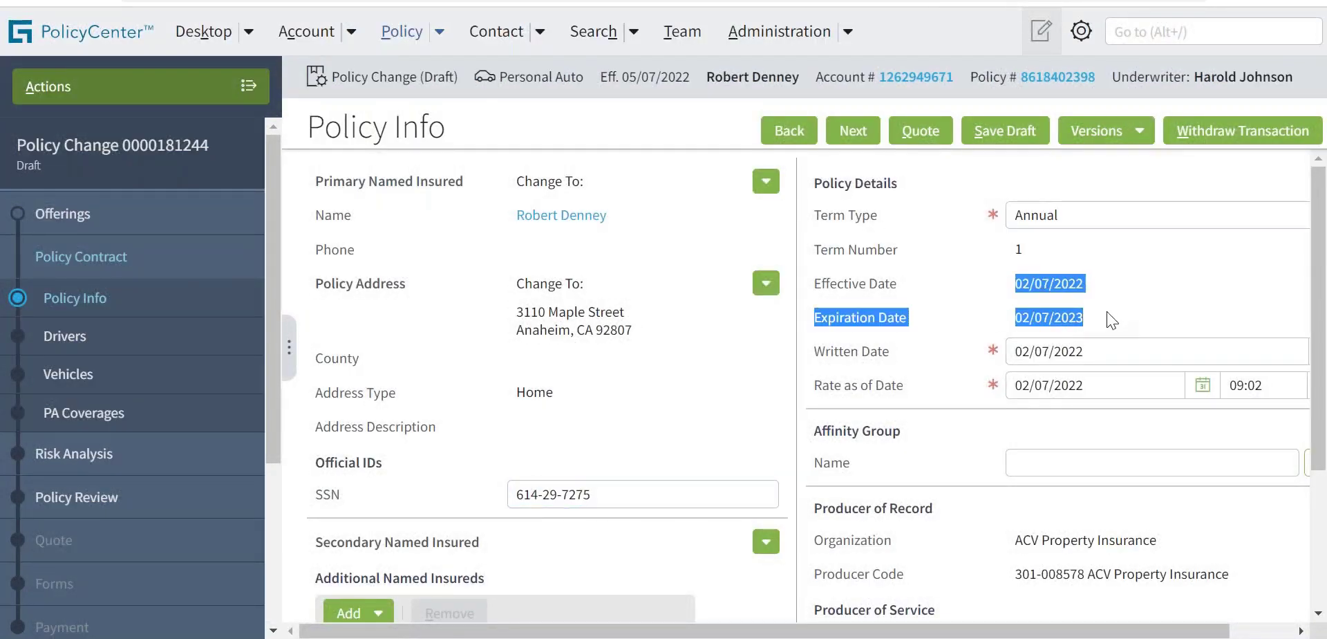
left_click(1148, 291)
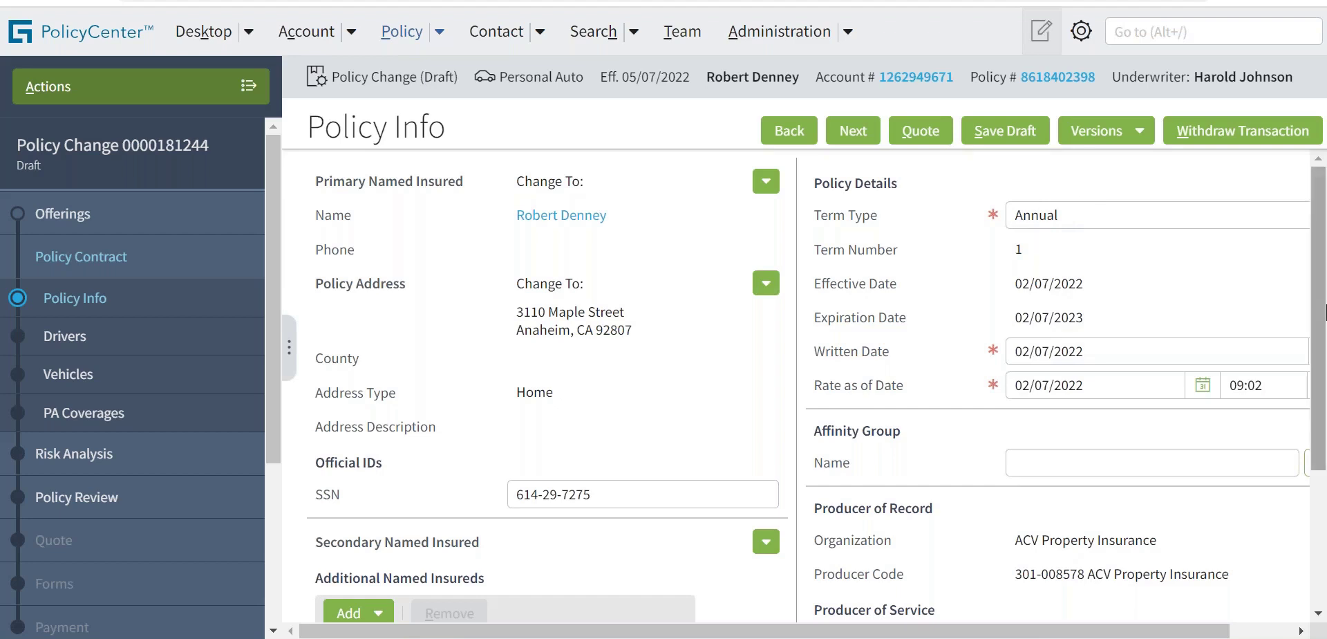
left_click_drag(1325, 314, 1320, 387)
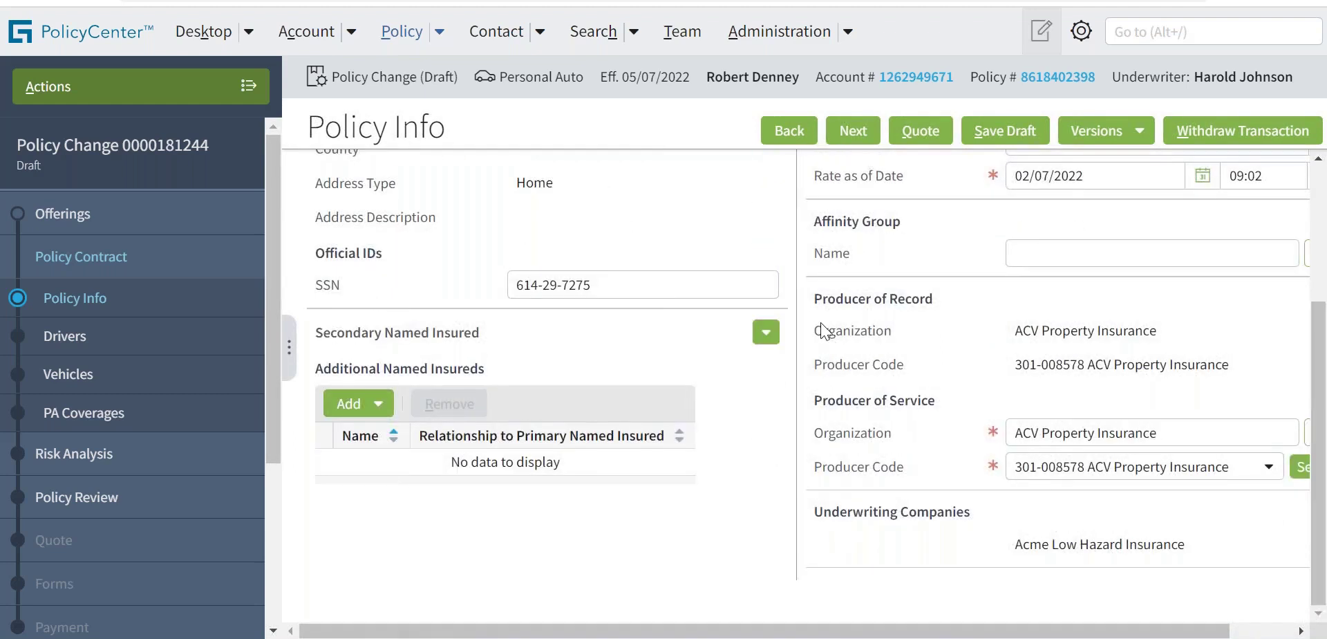
- Review the Producer of Record, Producer of Service and producer code details
left_click_drag(811, 297, 904, 362)
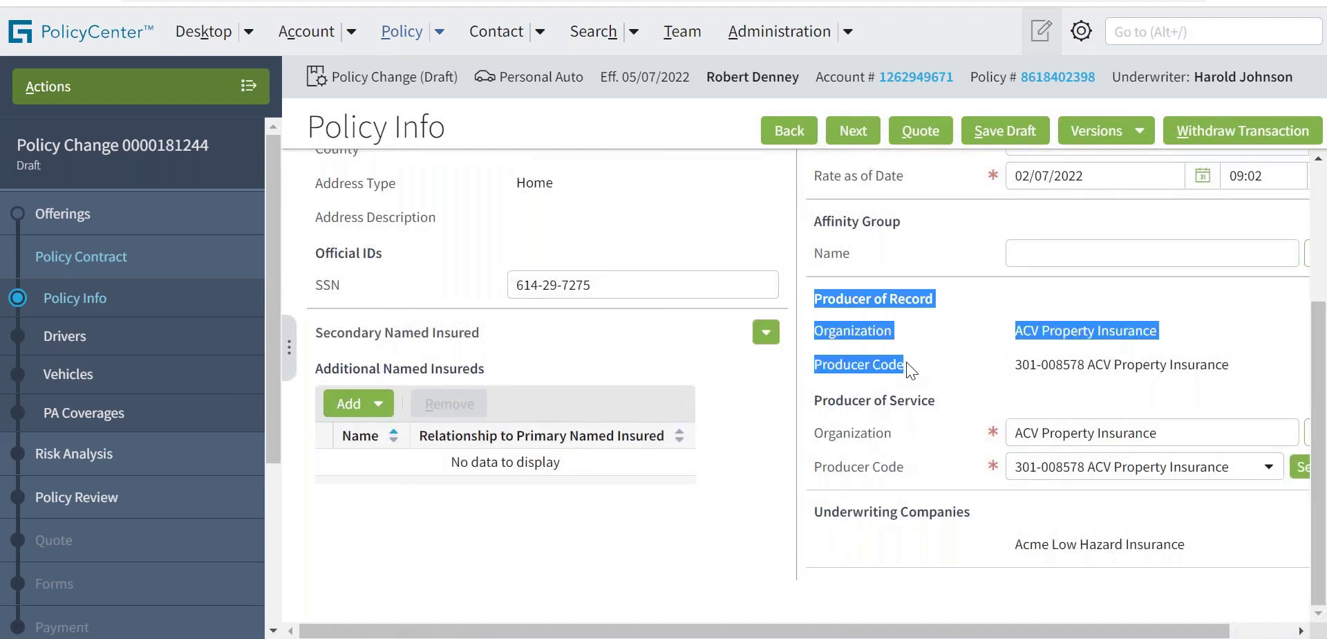
left_click(947, 332)
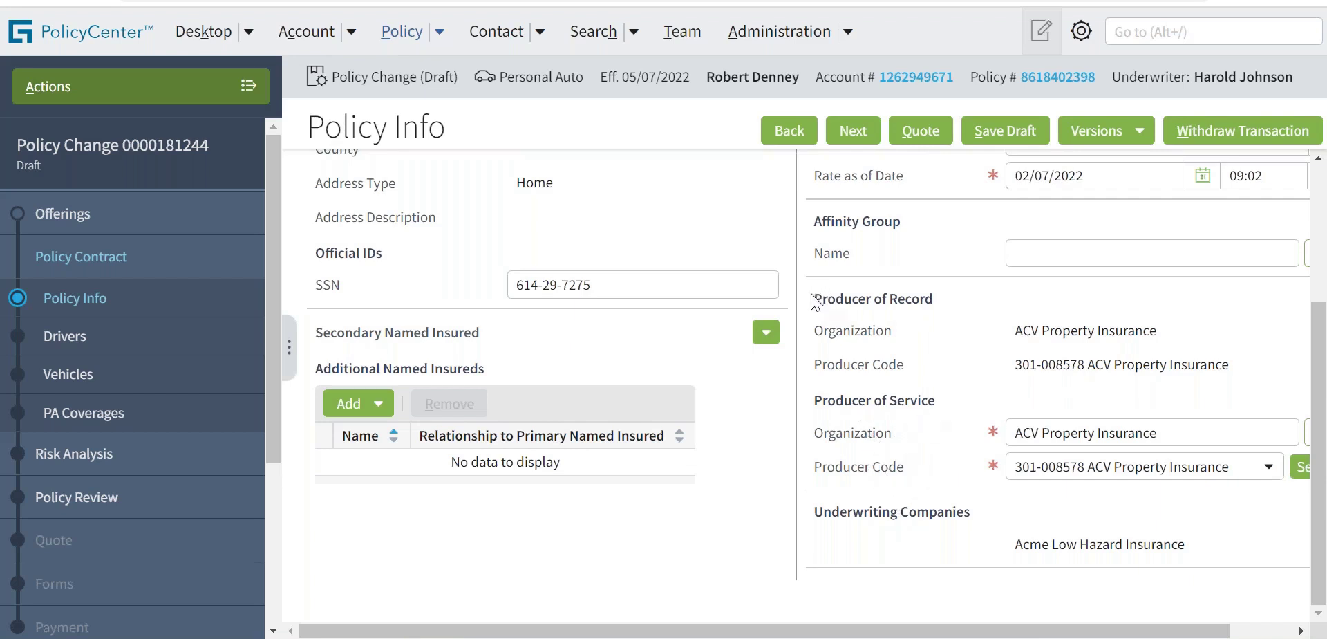
left_click_drag(812, 294, 905, 362)
right_click(969, 351)
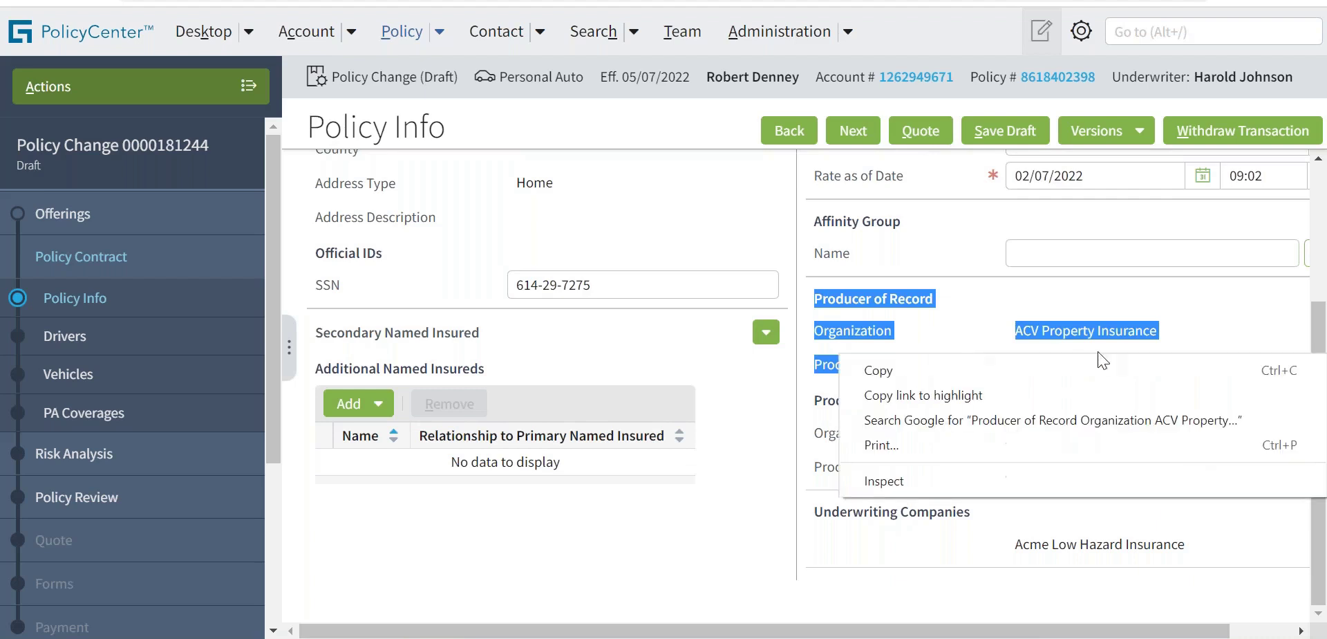
left_click(971, 302)
left_click(961, 336)
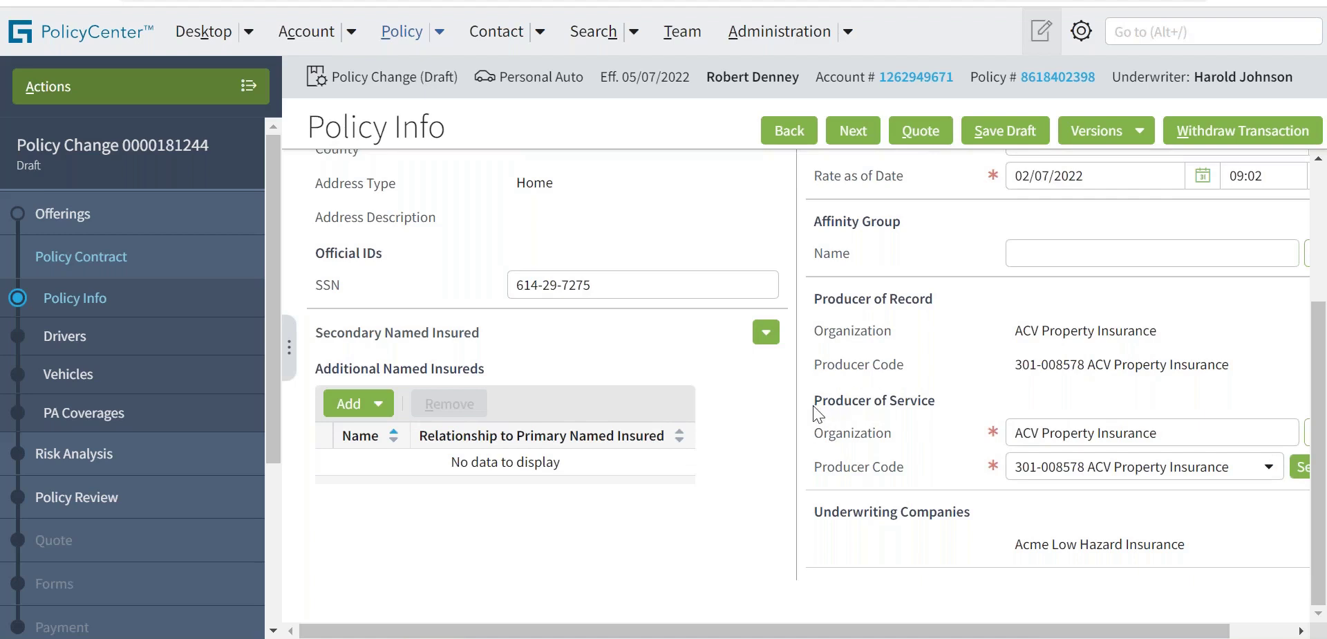
left_click_drag(812, 401, 961, 395)
left_click(965, 380)
left_click_drag(1238, 365, 889, 370)
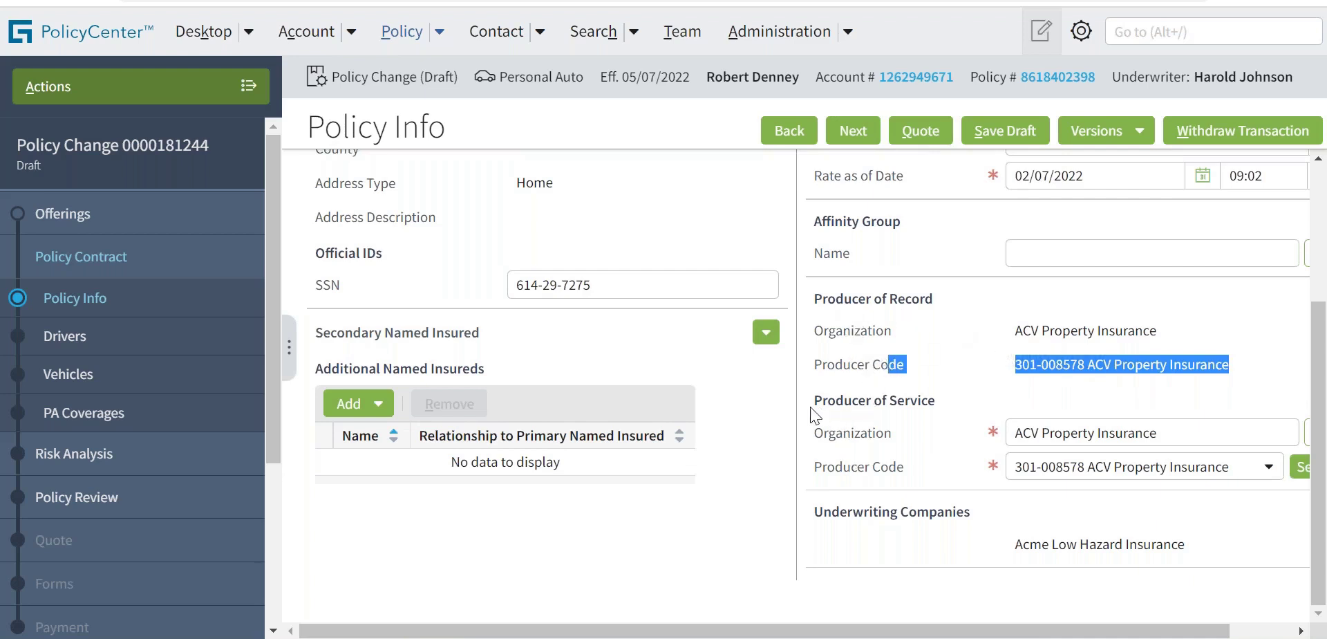
left_click(911, 464)
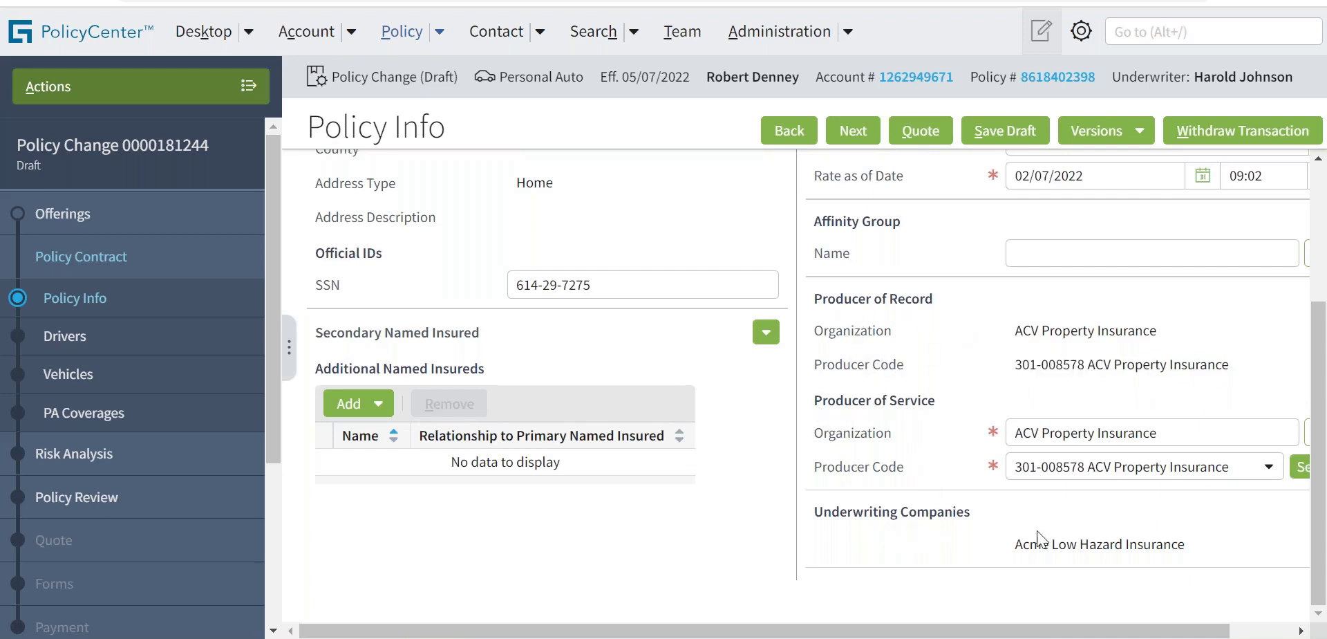
- Review the underwriting company, then continue to the Drivers step
left_click_drag(1014, 546, 1186, 556)
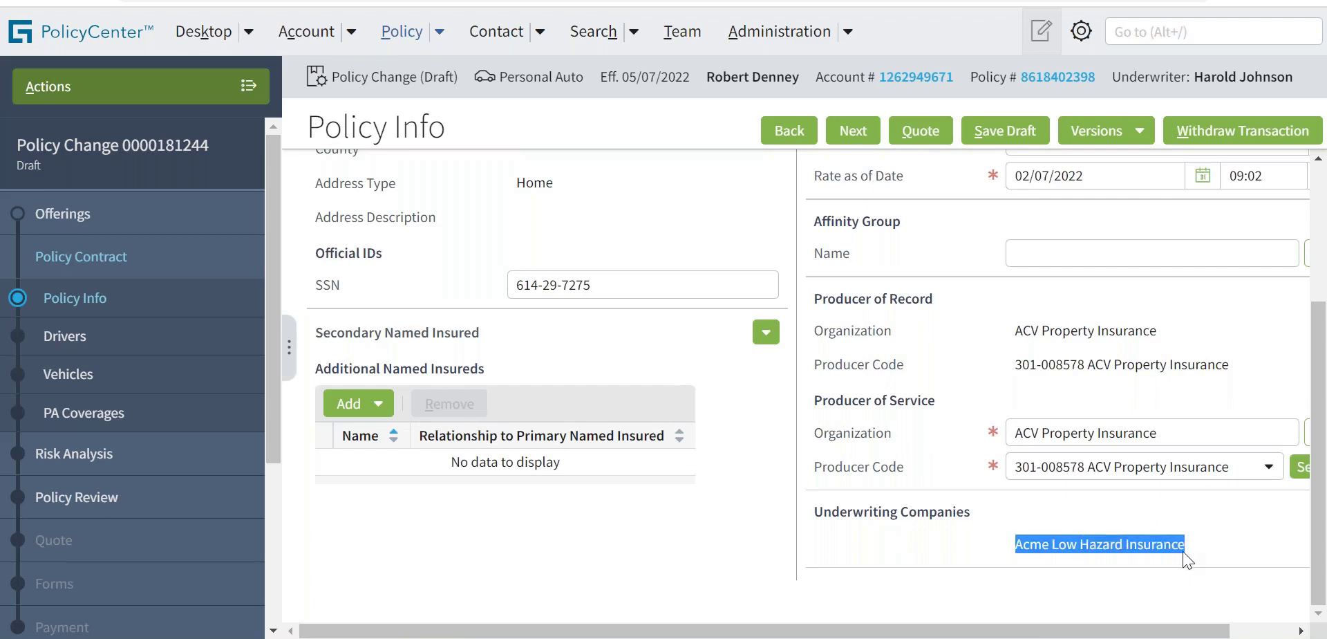
left_click(972, 567)
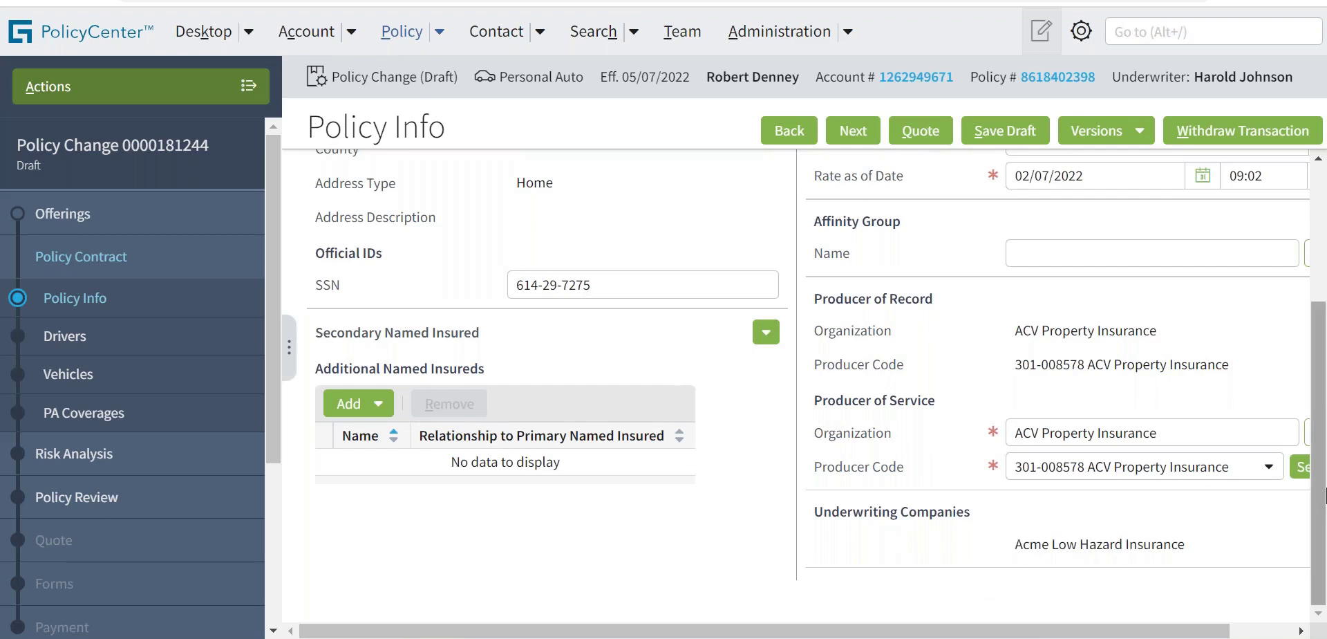
left_click_drag(1324, 494, 1326, 270)
right_click(862, 131)
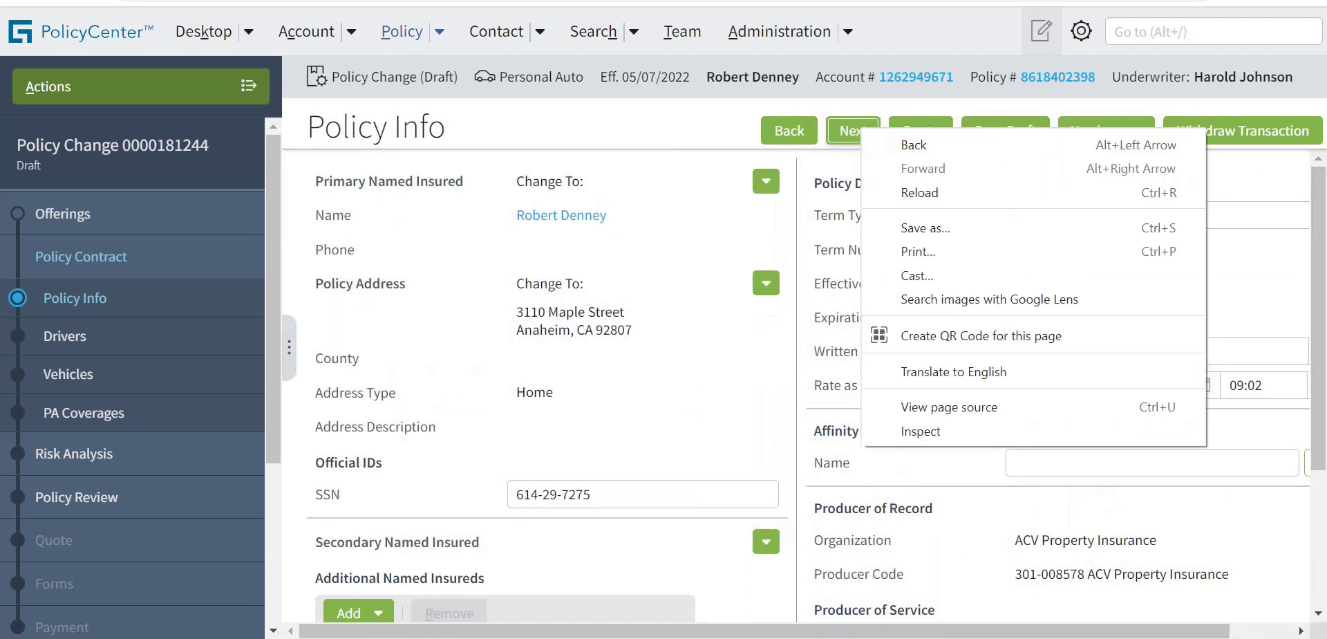
key("Escape")
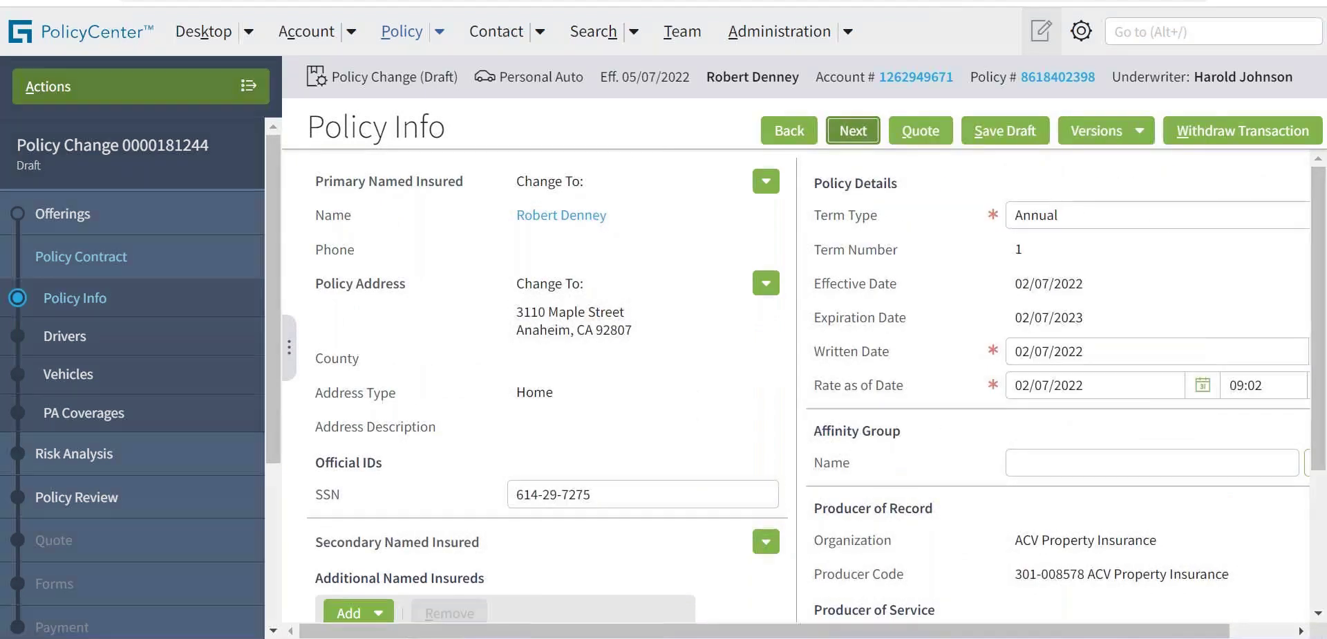
key("Return")
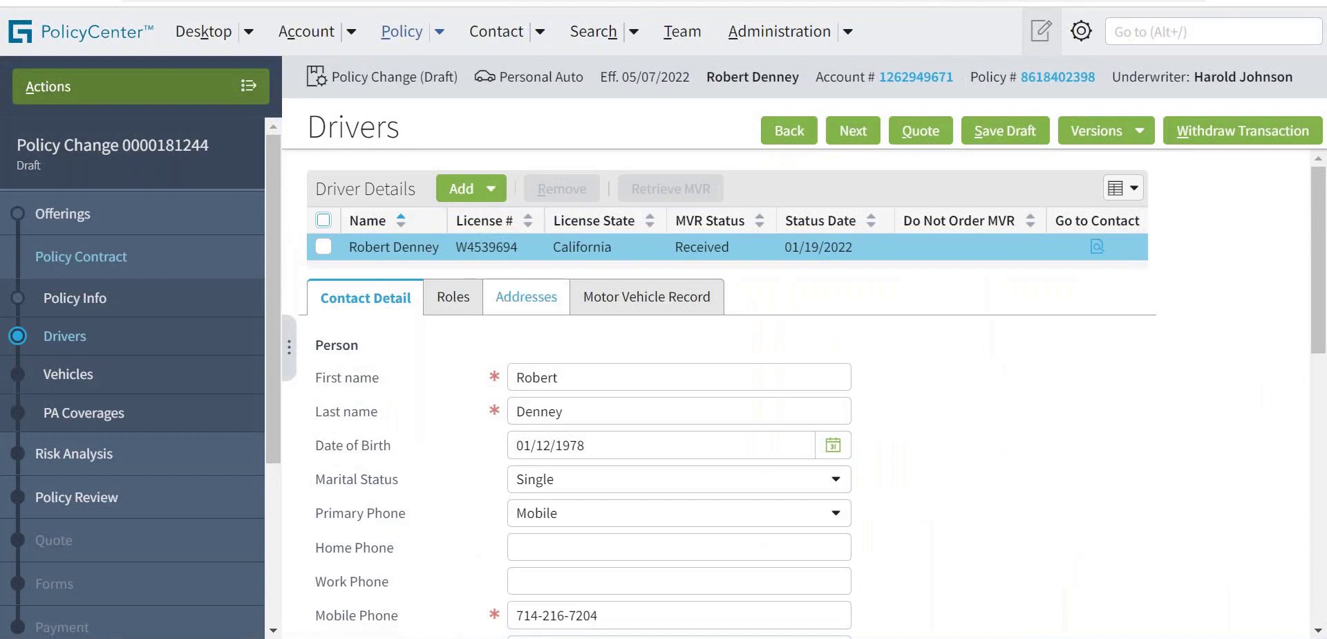
- Add a new person driver with 0 accidents and 0 violations
left_click(496, 194)
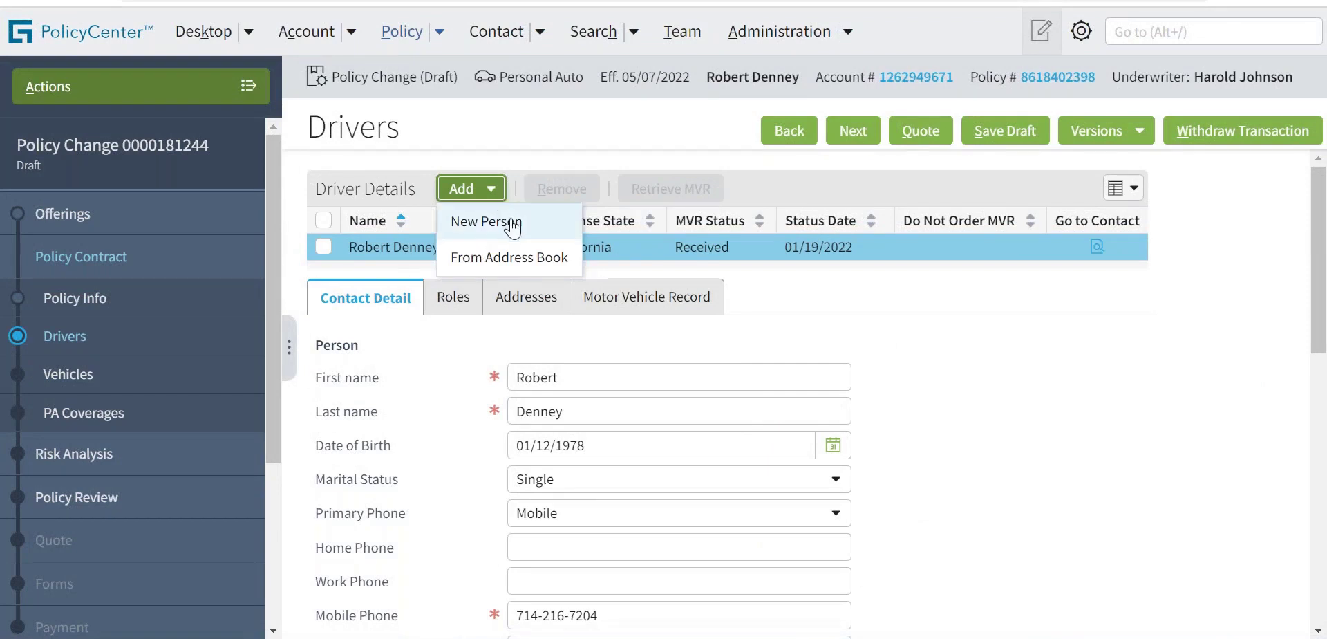
left_click(487, 221)
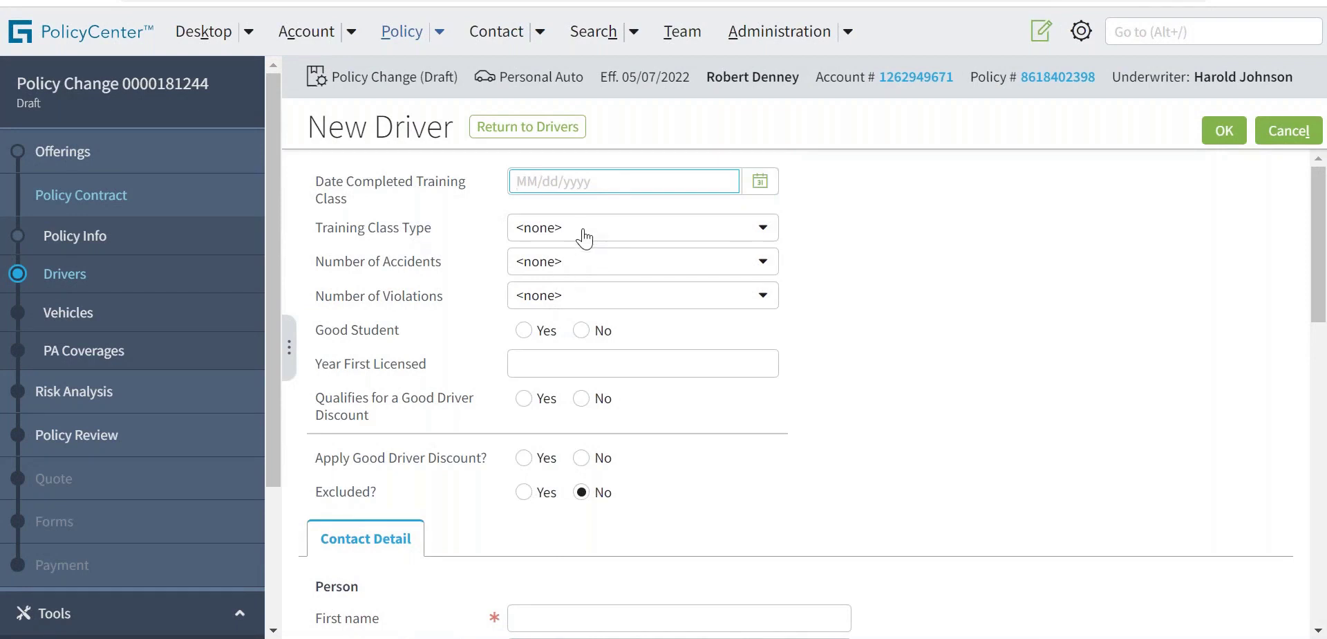
left_click(574, 268)
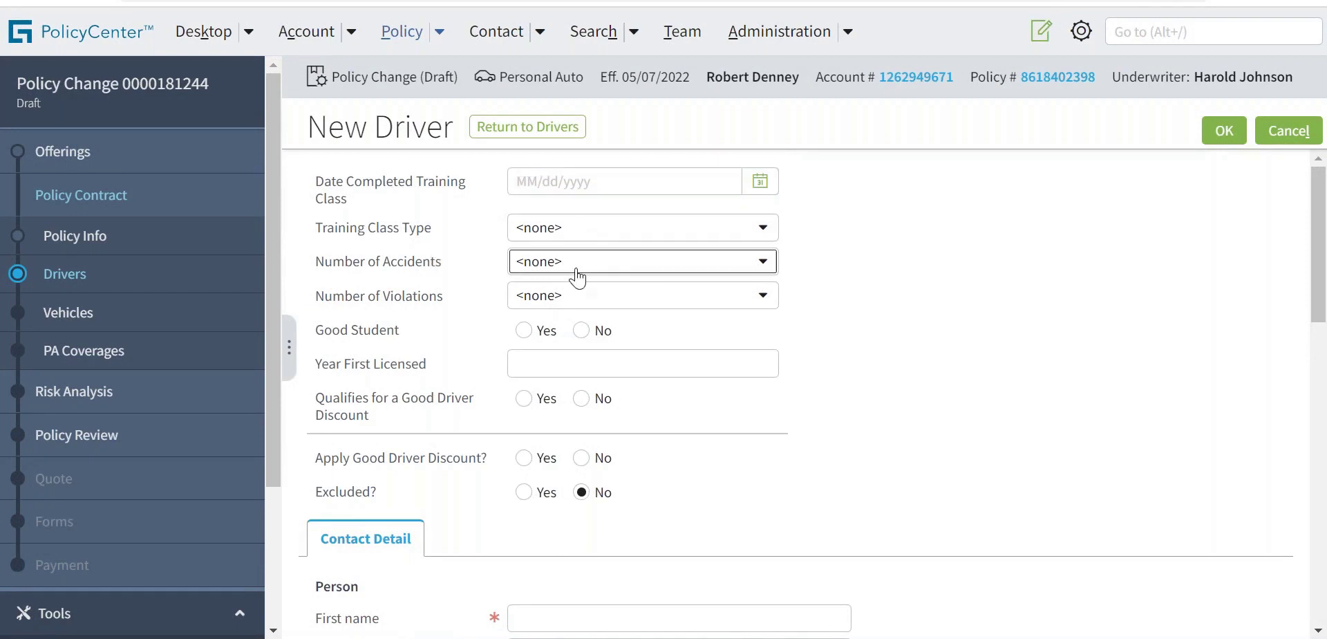
left_click(534, 304)
left_click(578, 295)
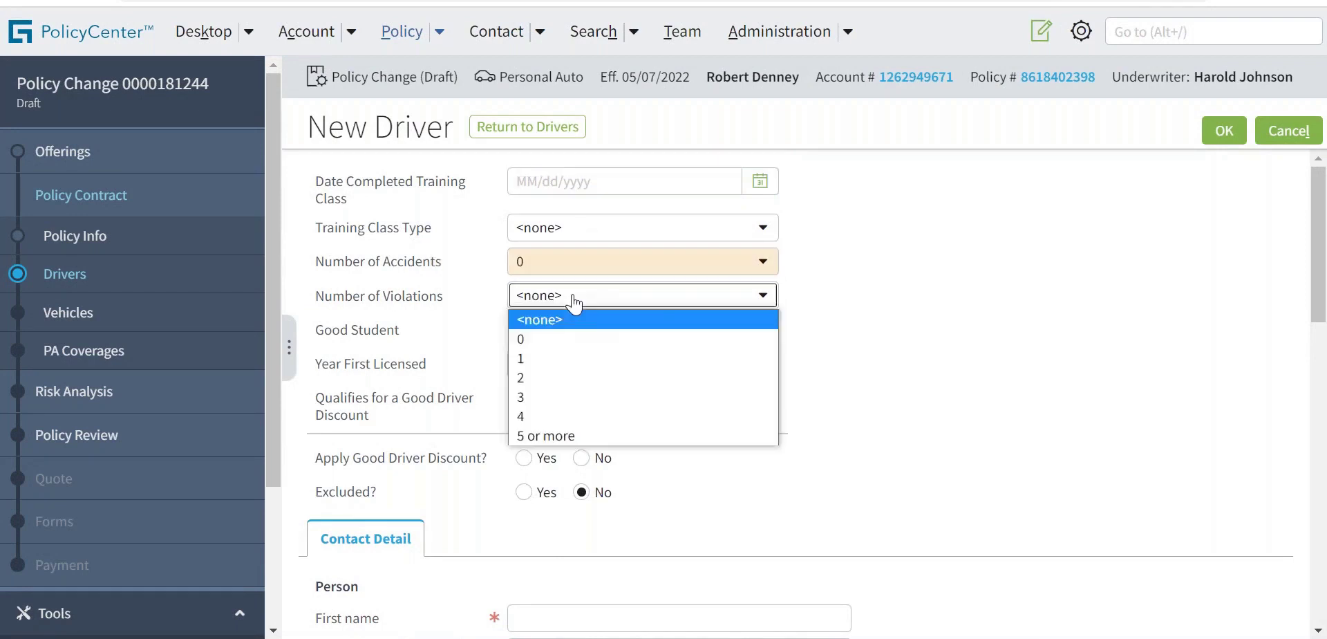
left_click(543, 340)
- Leave Training Class Type unset and enter 2009 as Year First Licensed
left_click(601, 234)
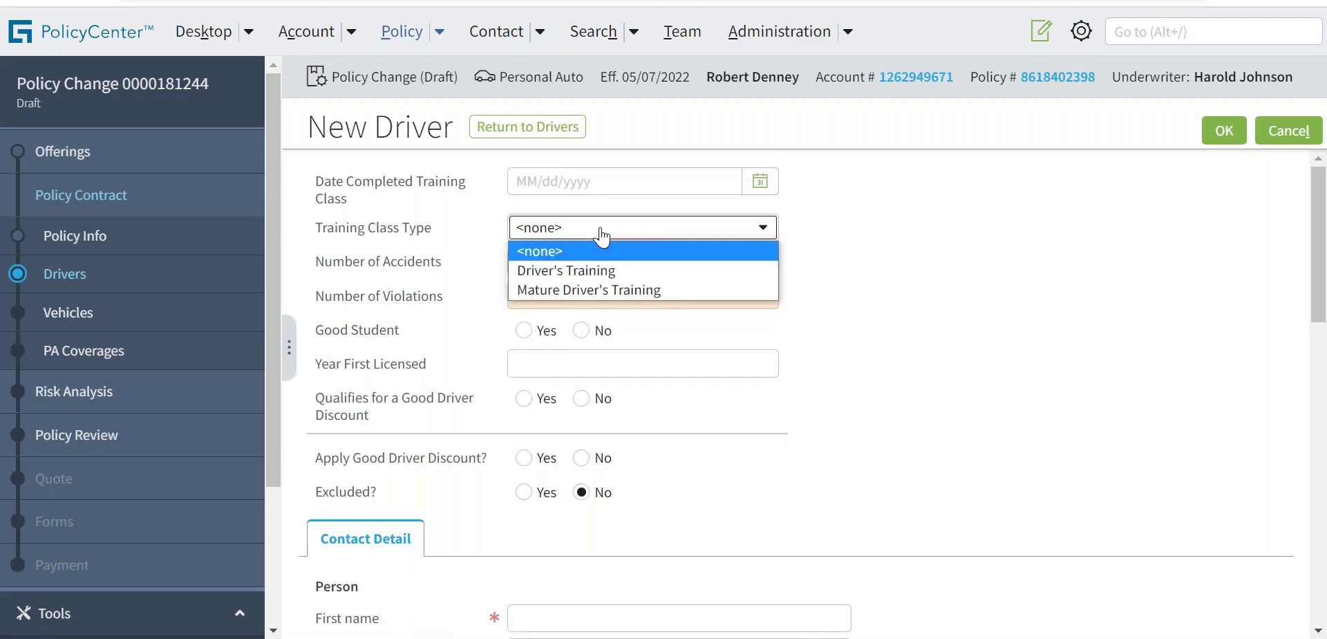
left_click(462, 300)
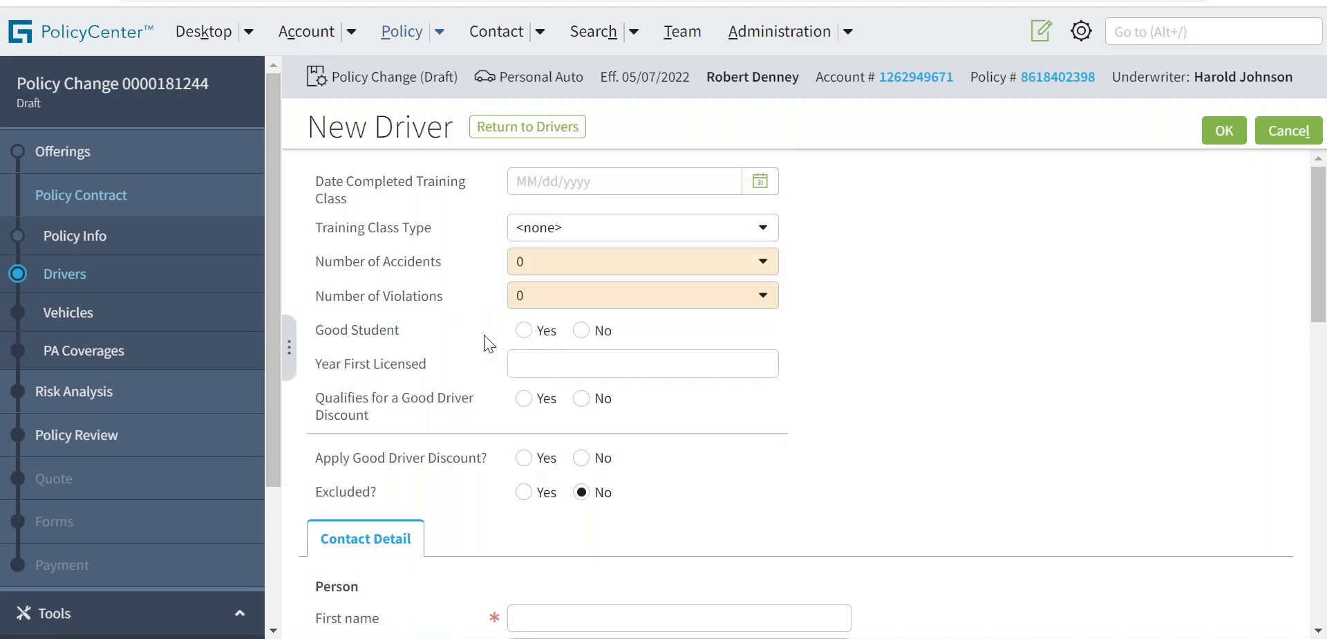
left_click(562, 362)
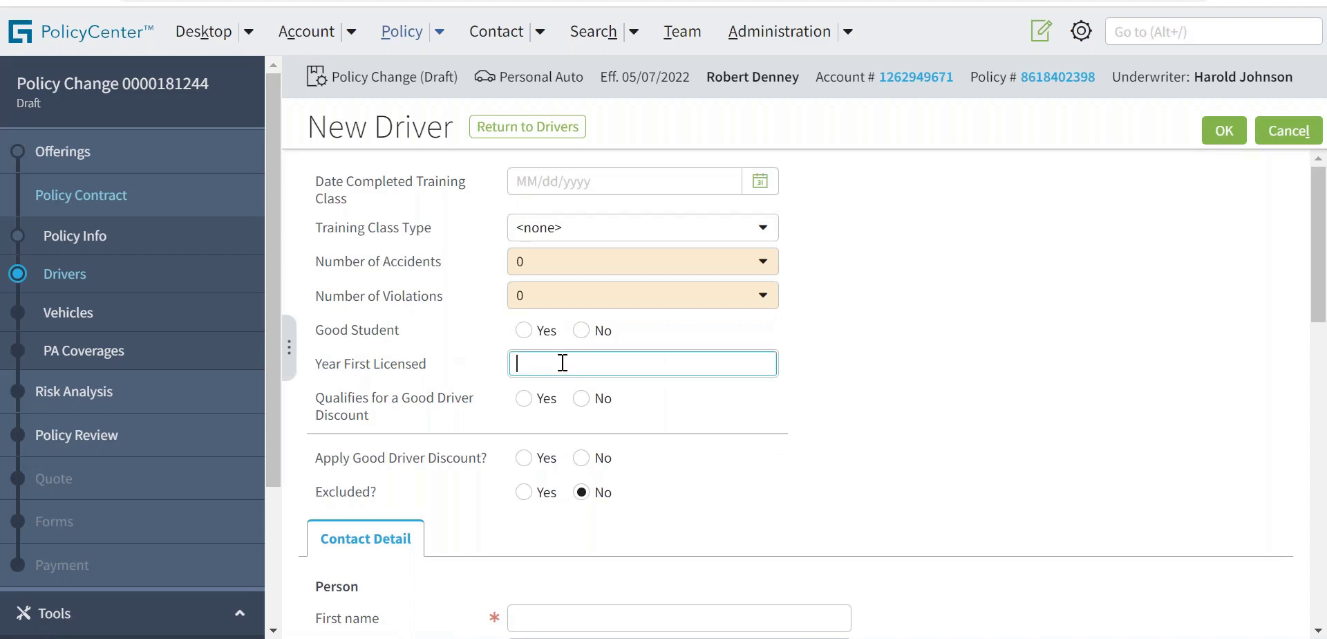
type("20")
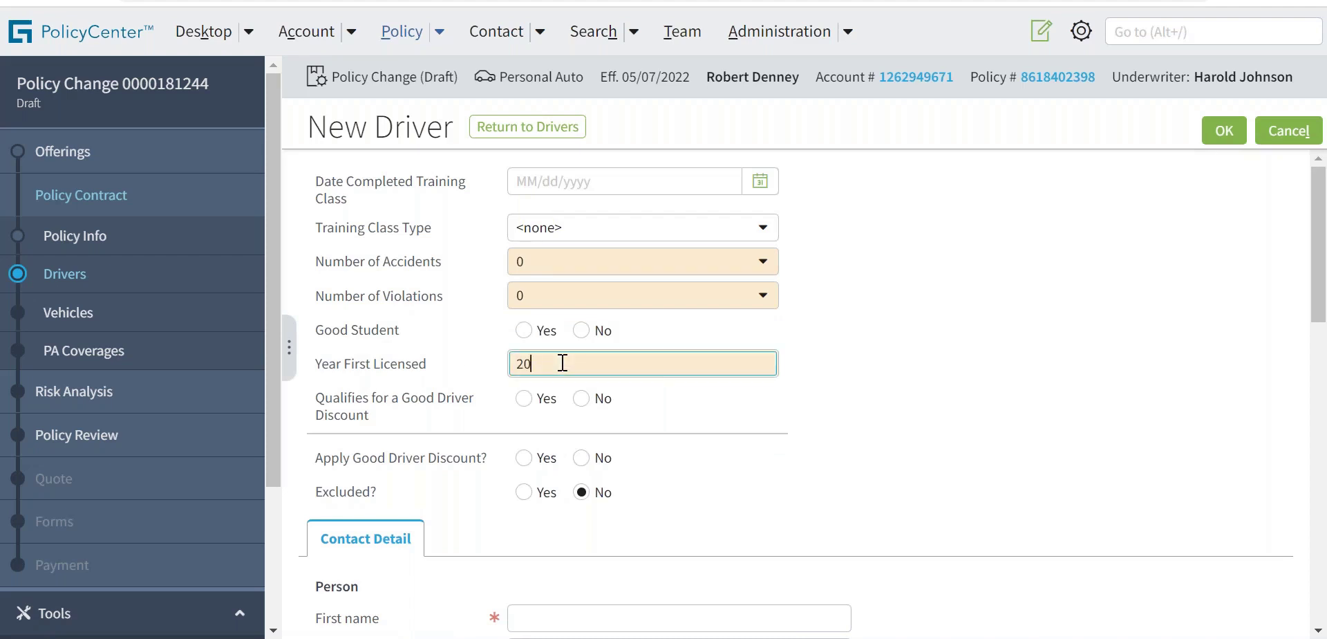
type("09")
left_click(819, 428)
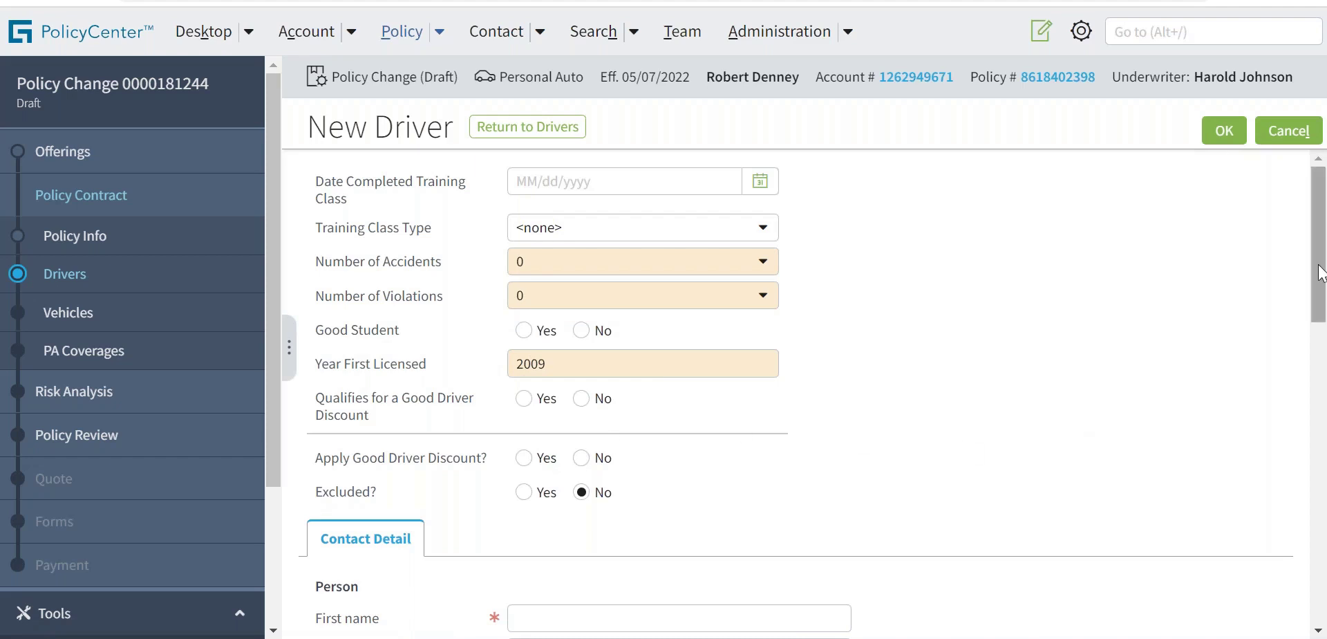
scroll(1320, 311, "down", 5)
- Enter the driver's first and last name
left_click(535, 235)
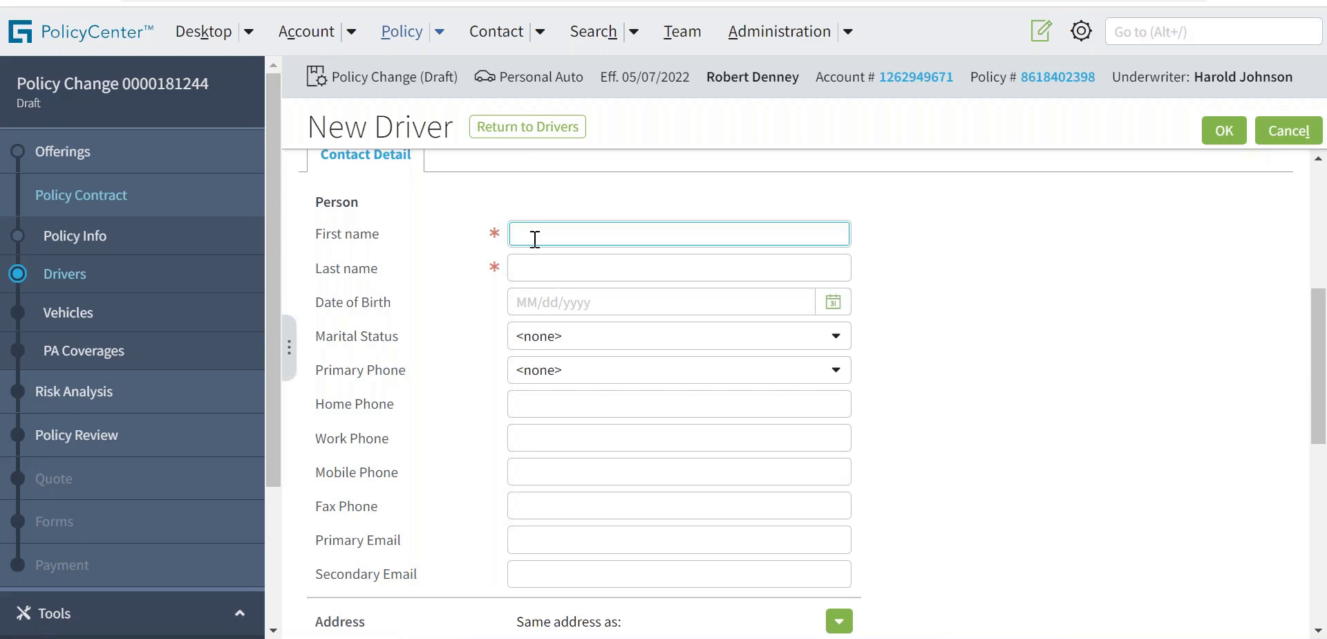
type("John")
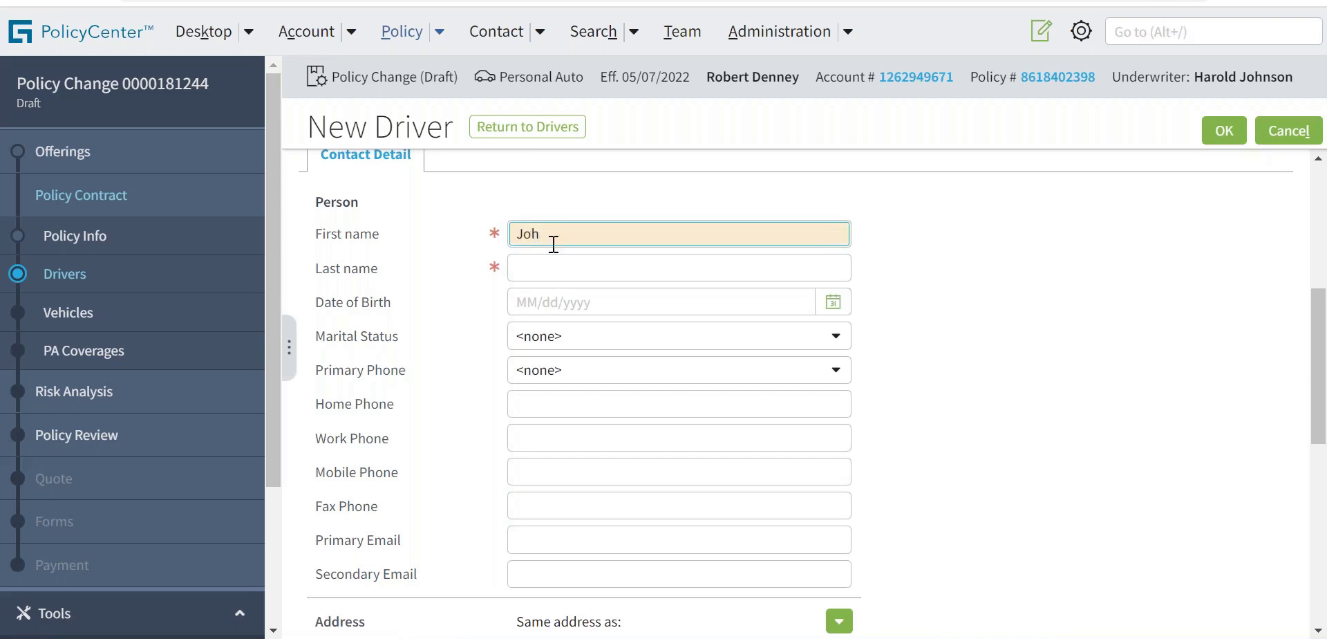
left_click(534, 278)
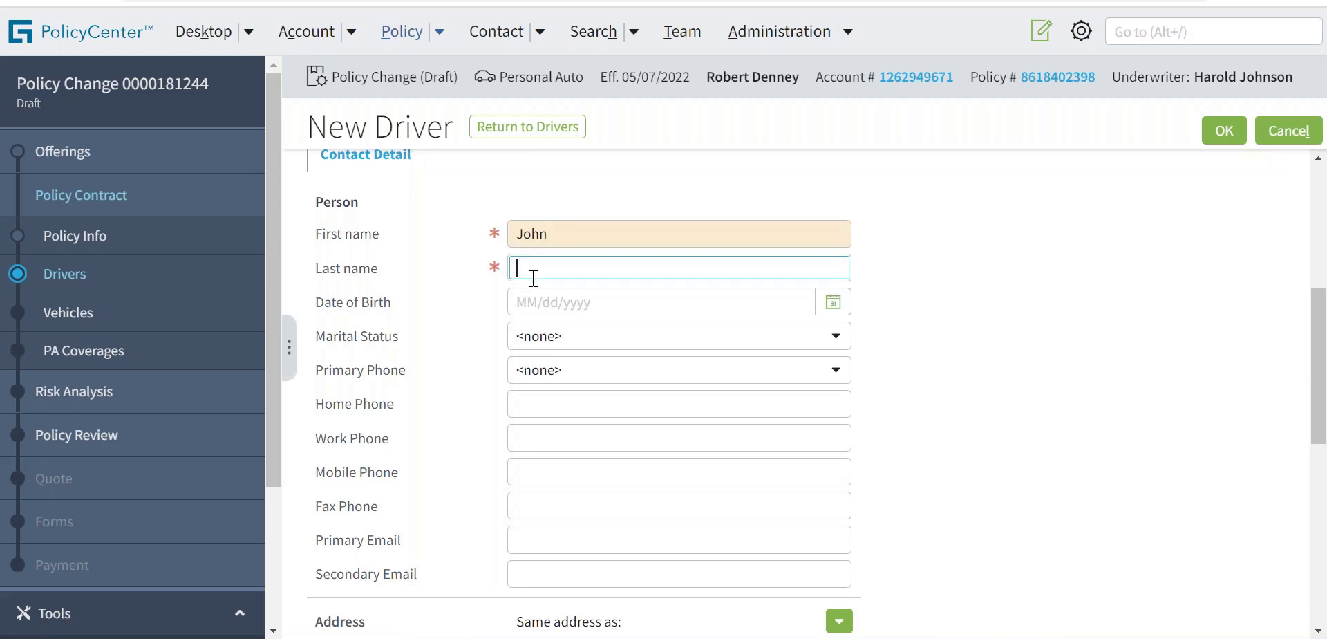
type("Parcel")
- Enter 07/02/1990 as the driver's date of birth
left_click(833, 304)
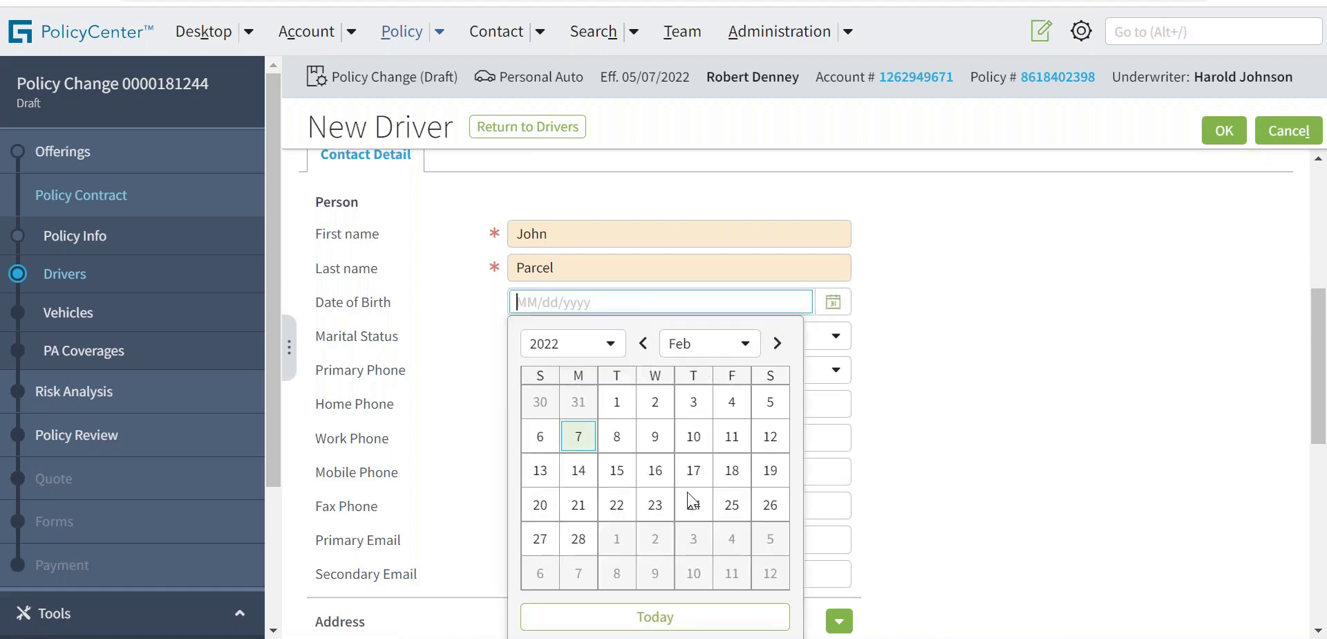
left_click(724, 344)
left_click(580, 349)
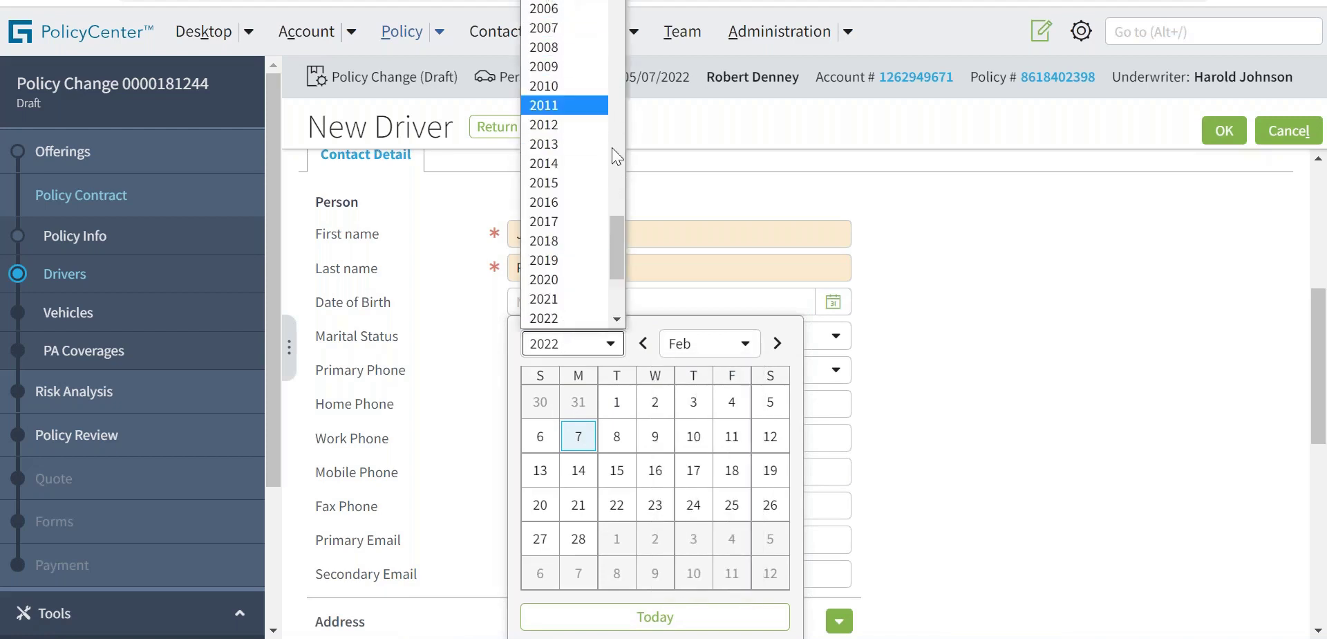
left_click_drag(616, 238, 616, 193)
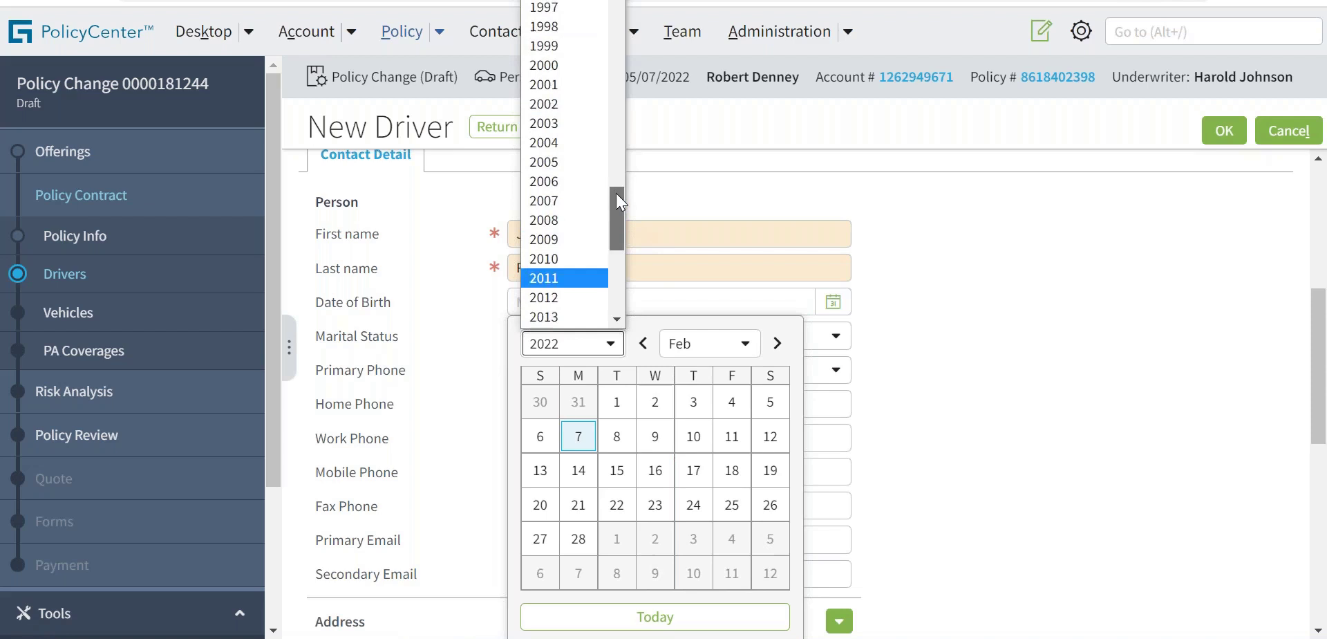
left_click(744, 202)
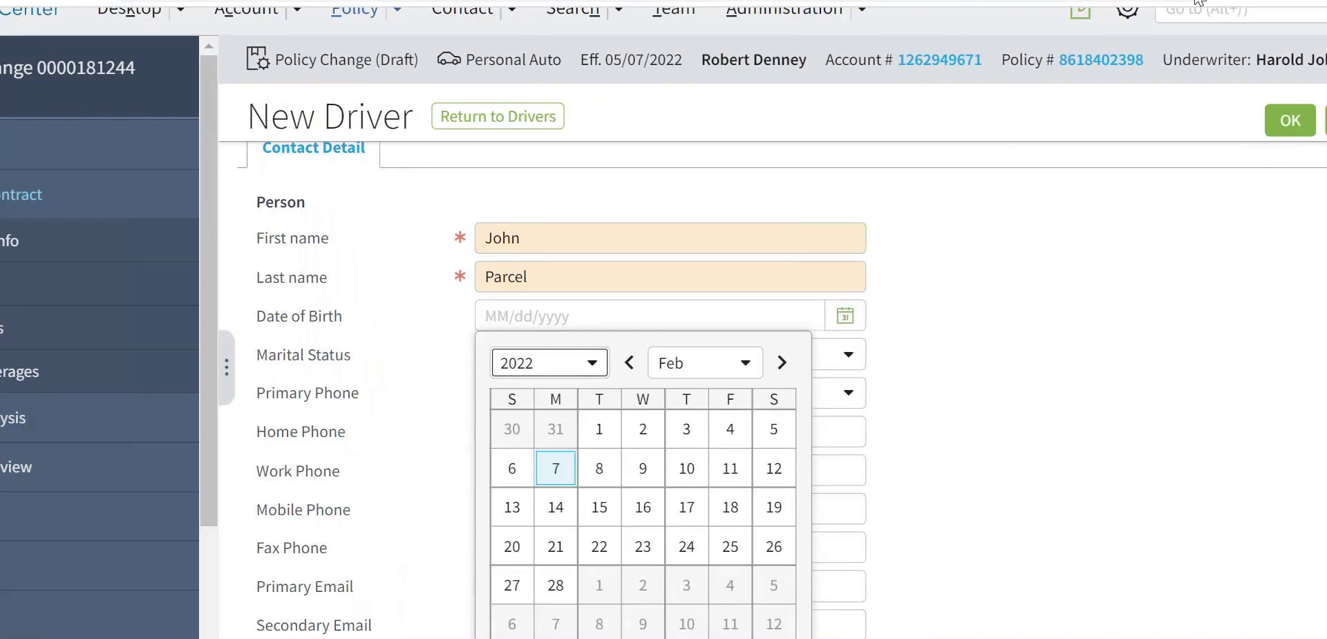
left_click(559, 317)
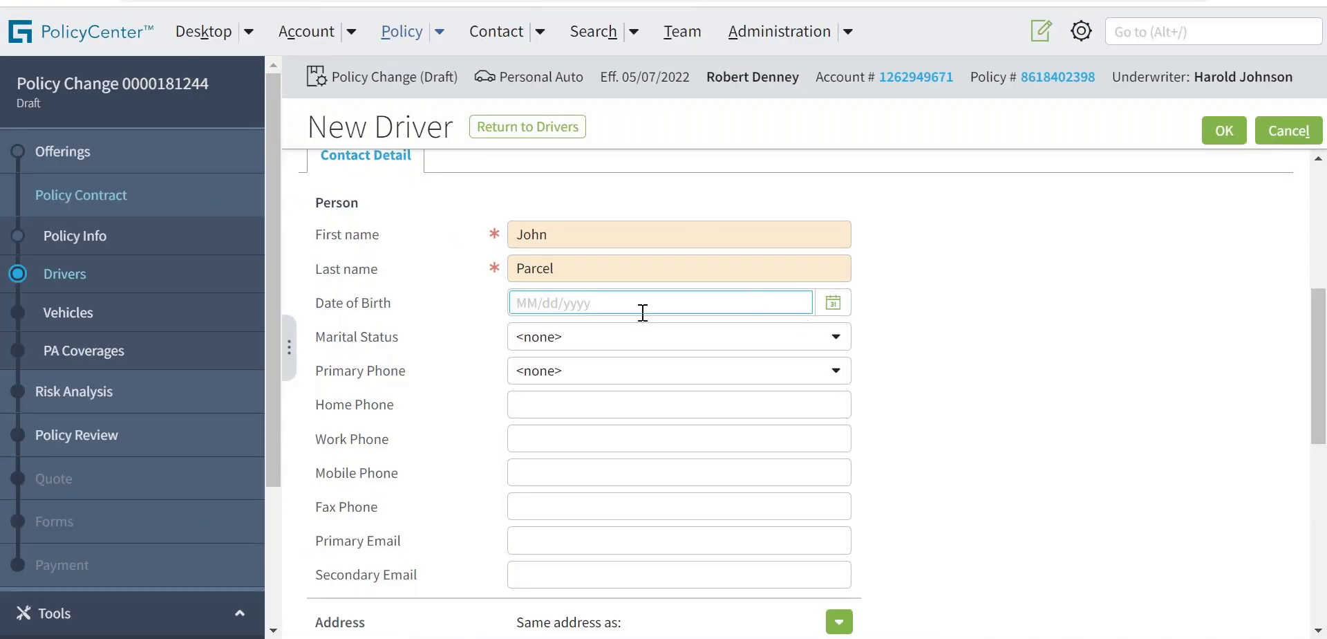
type("23/dd/yyyy")
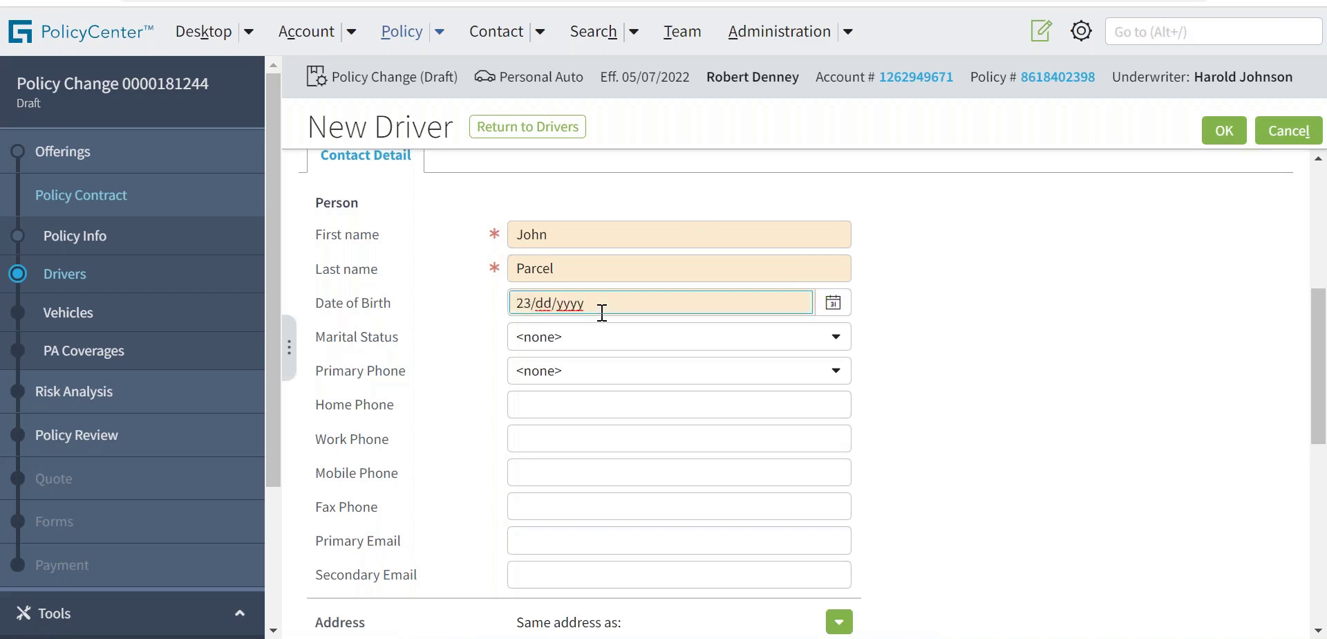
key("BackSpace")
key("BackSpace")
type("07/02/1990")
left_click(622, 338)
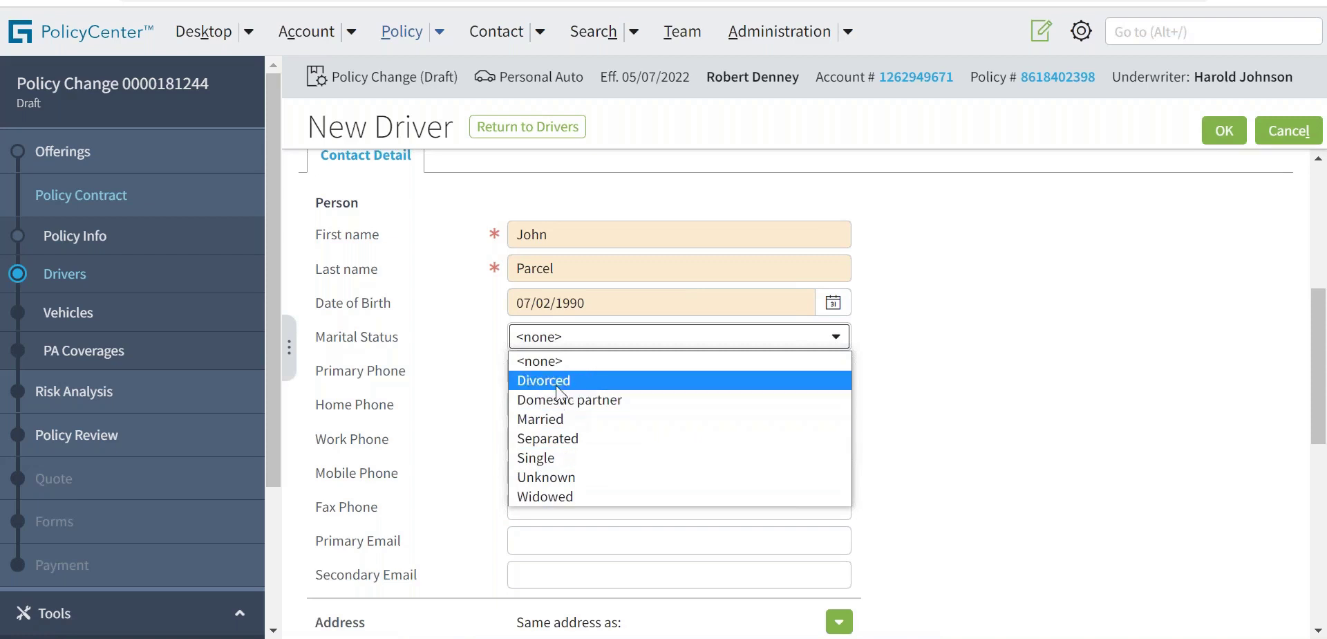
- Set Marital Status to Single and Primary Phone to Work
left_click(556, 419)
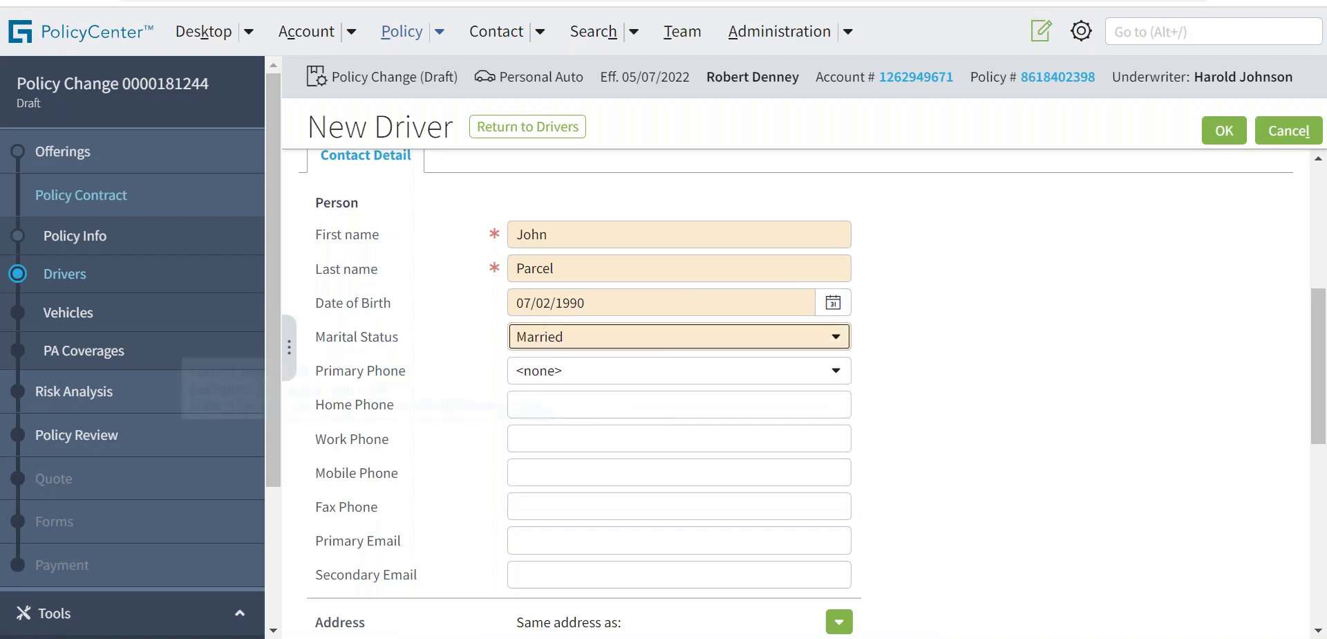
left_click(582, 347)
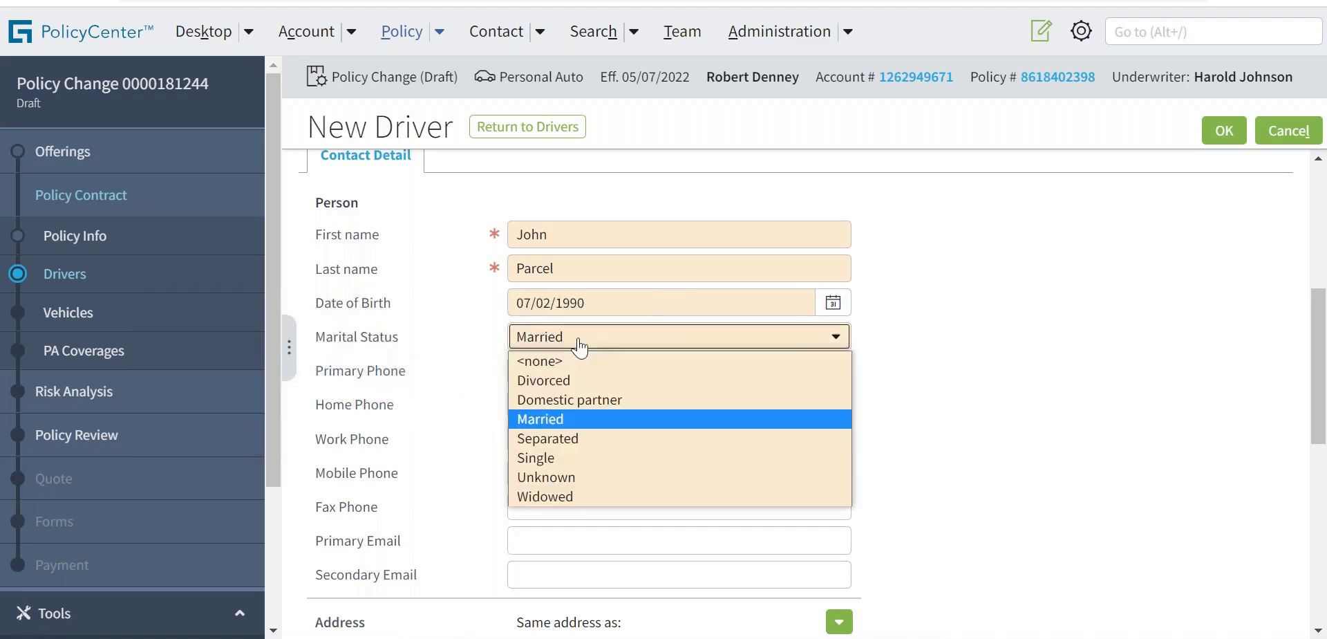
left_click(549, 456)
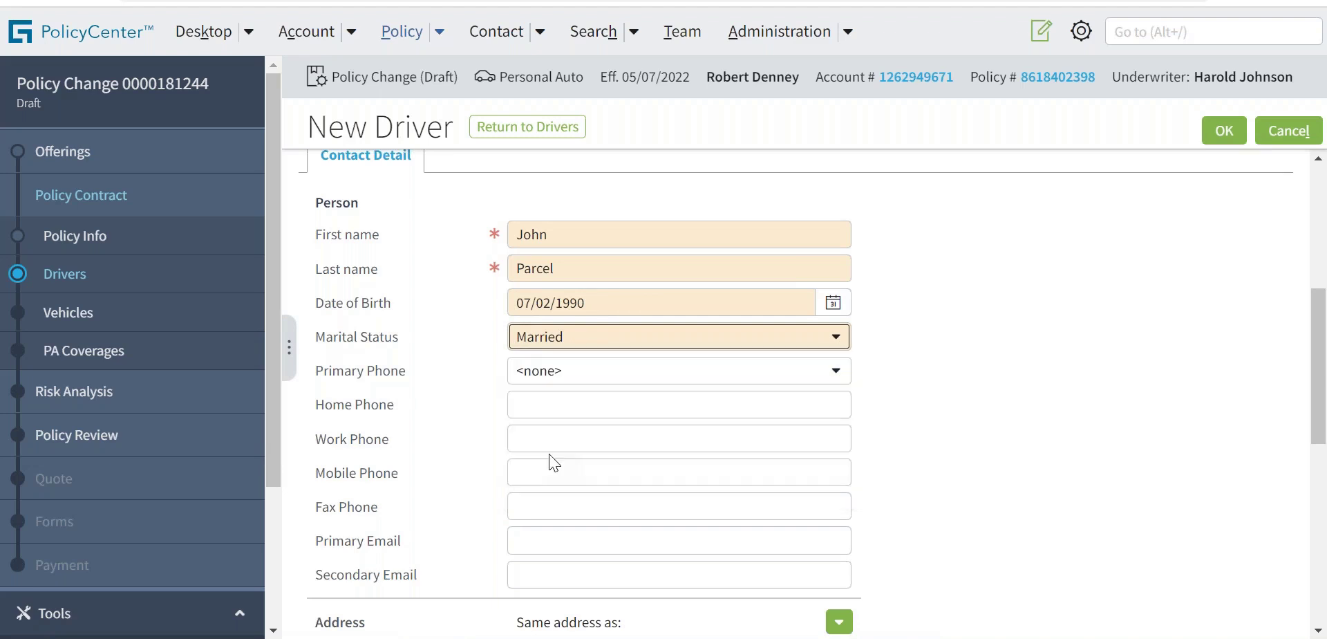
left_click(595, 371)
left_click(543, 412)
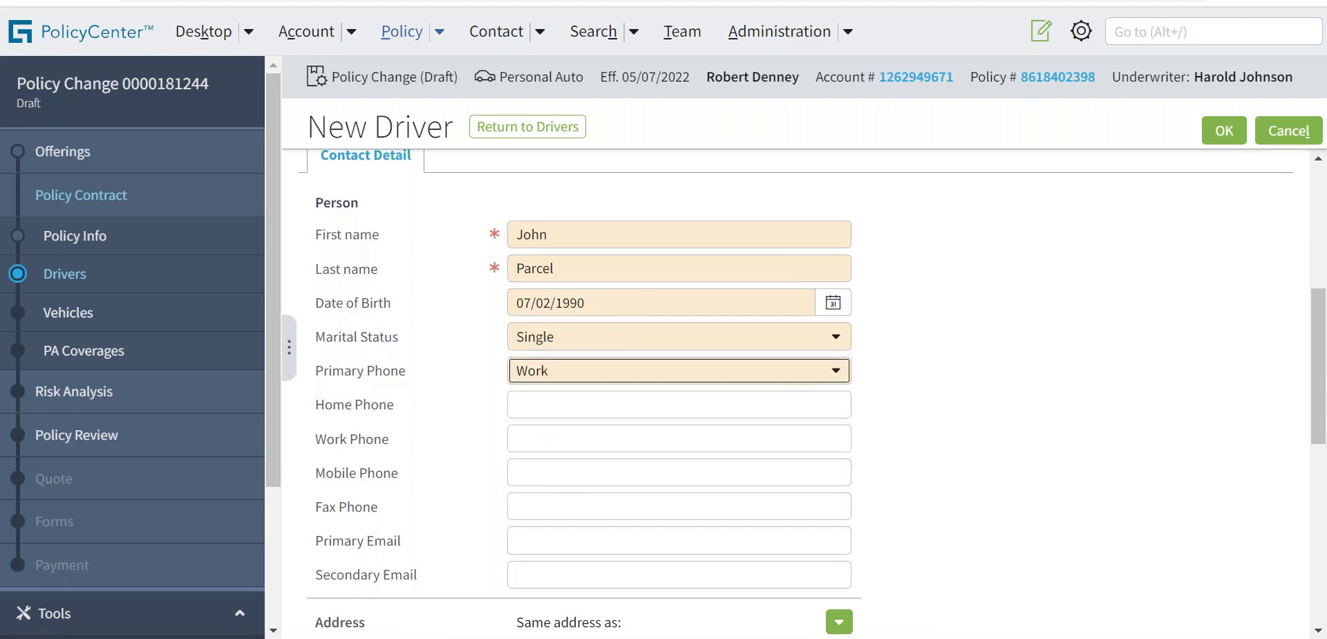
- Enter and correct the driver's work phone number
left_click(546, 438)
type("12")
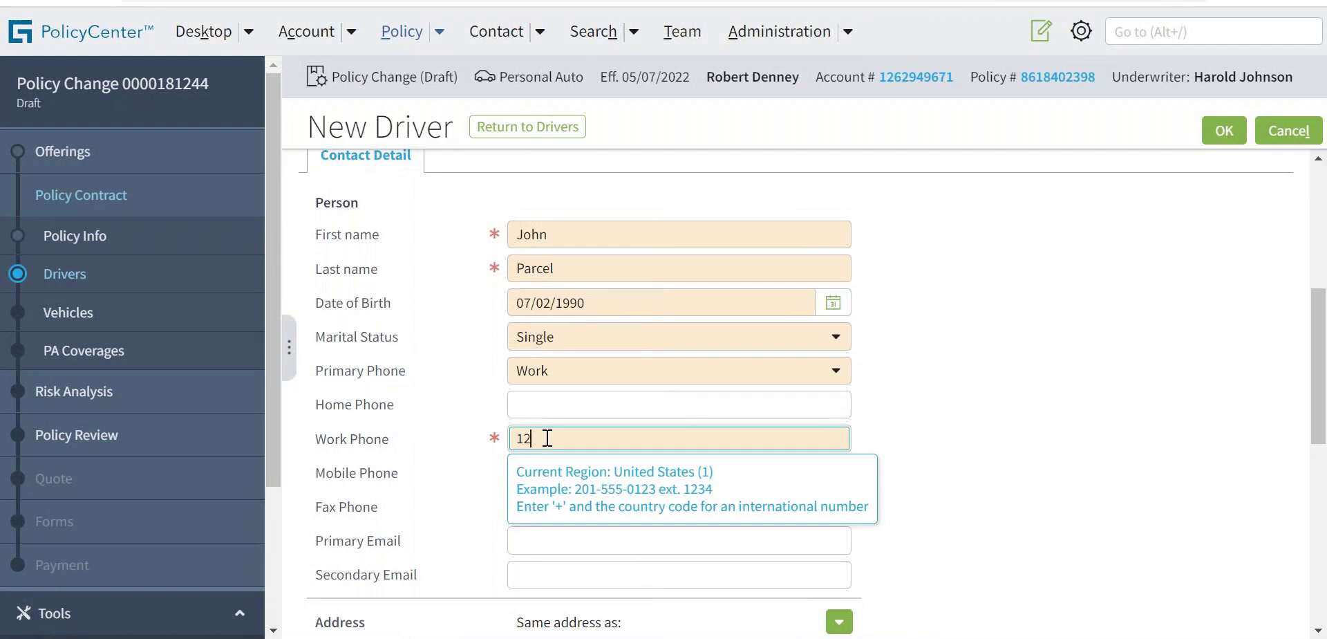
type("3-345-6789")
left_click(1095, 408)
scroll(1095, 408, "down", 3)
left_click(607, 270)
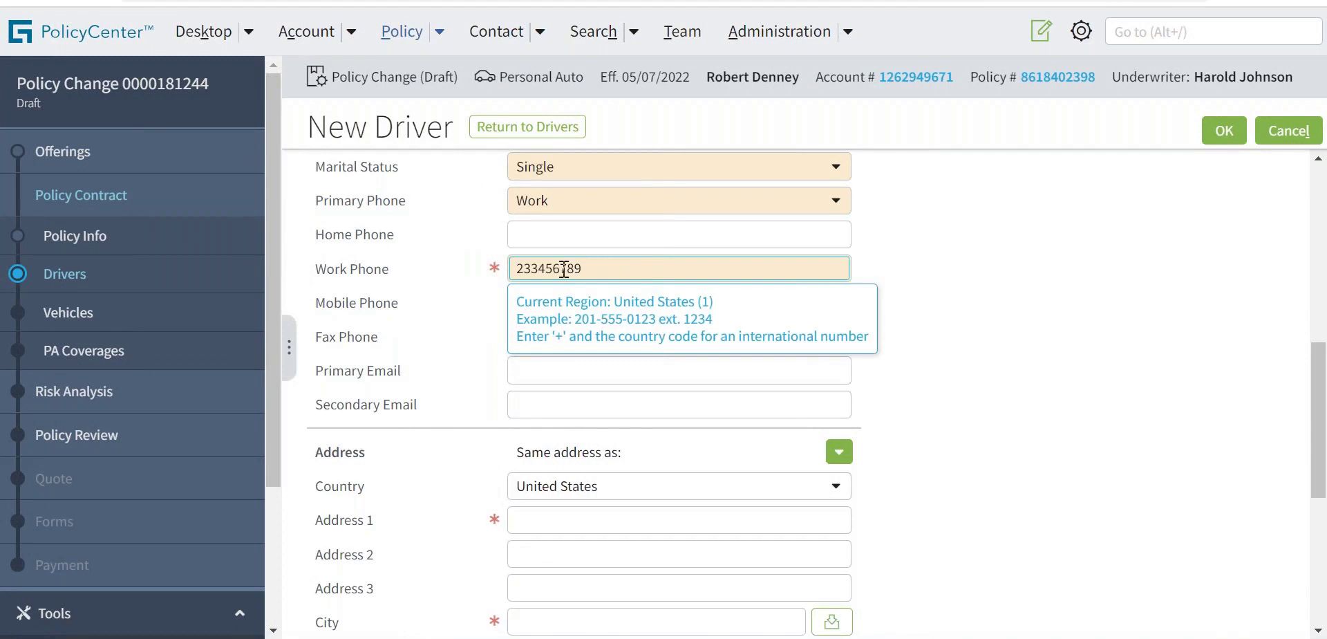
left_click(542, 268)
type("-")
key("Right")
key("Right")
key("Right")
type("-7891")
left_click(1015, 397)
- Fill in the first address line of the driver's contact details
scroll(491, 325, "down", 4)
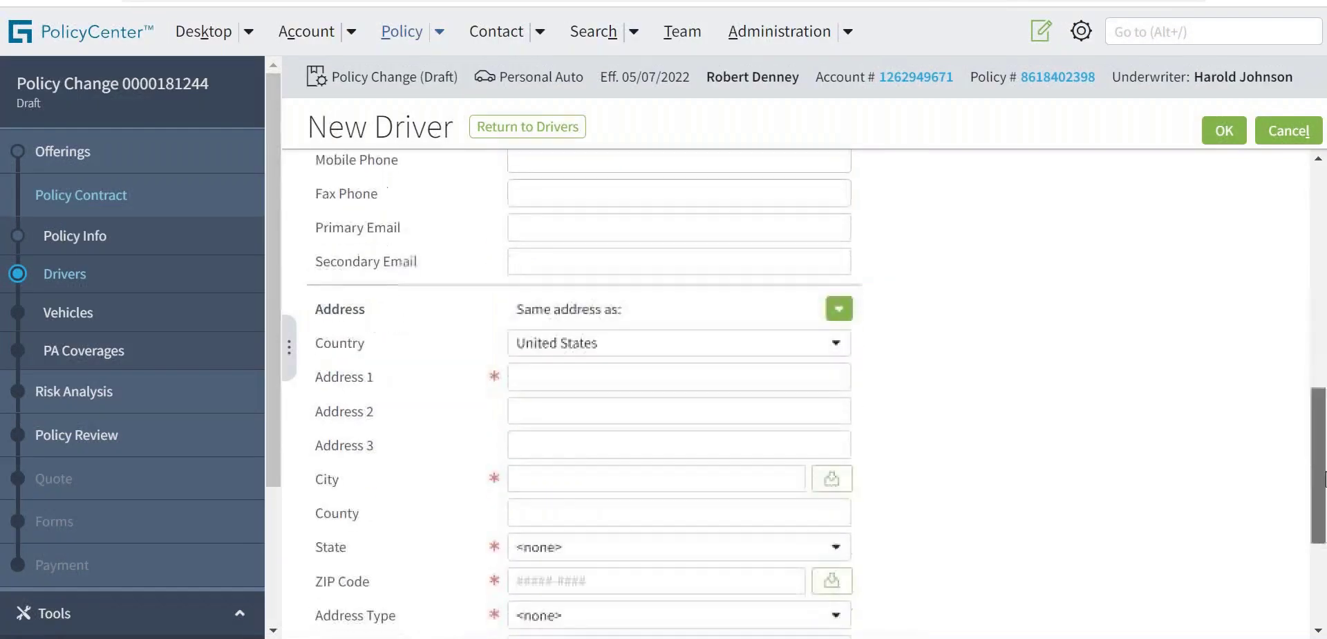
left_click(544, 277)
type("123")
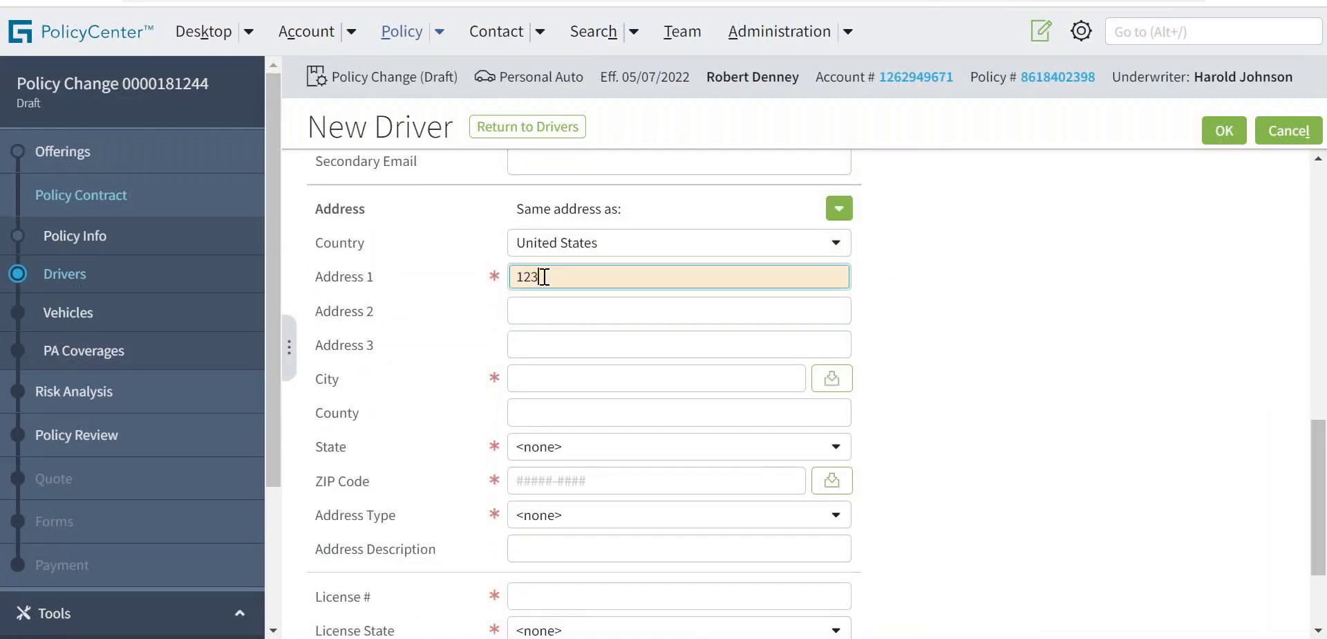
left_click(531, 318)
- Enter 'test' as Address 2, then go to City and the ZIP Code field
type("test")
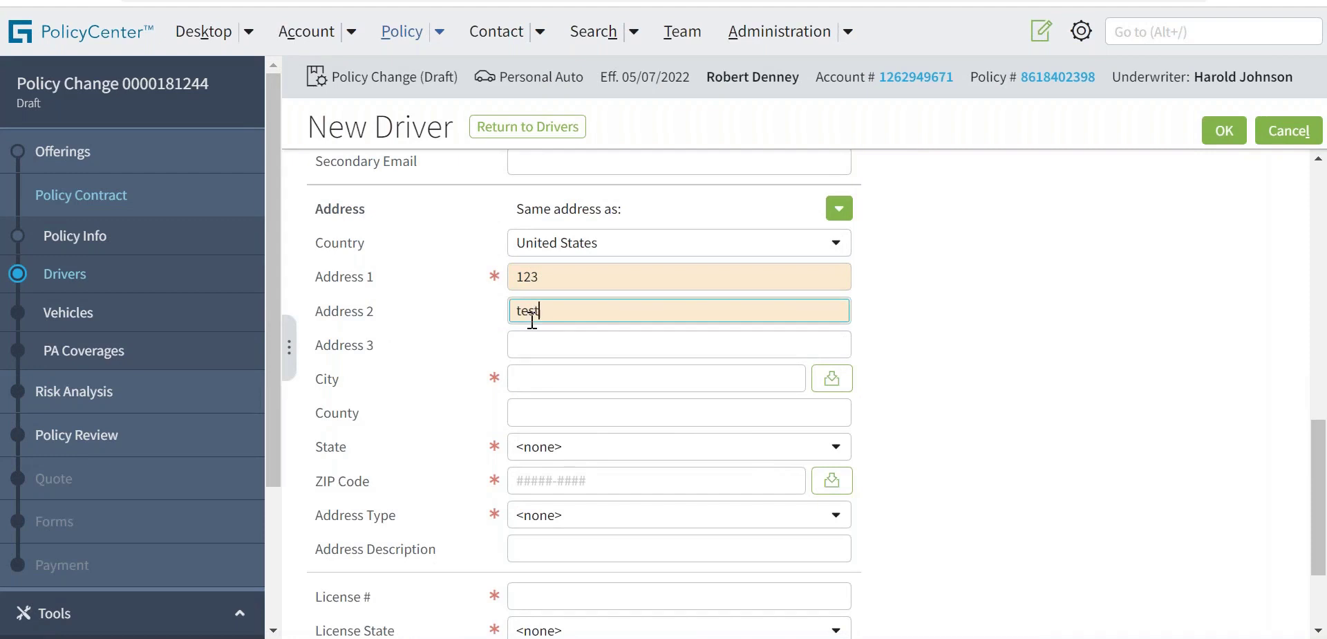
left_click(545, 381)
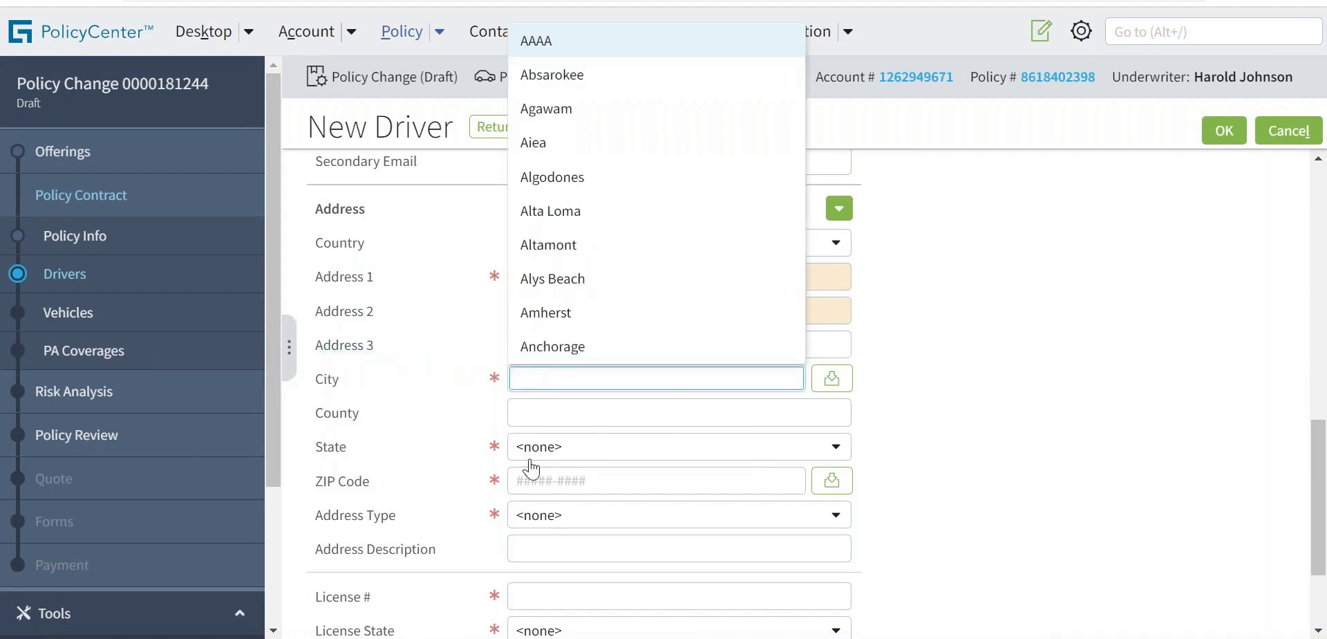
left_click(542, 484)
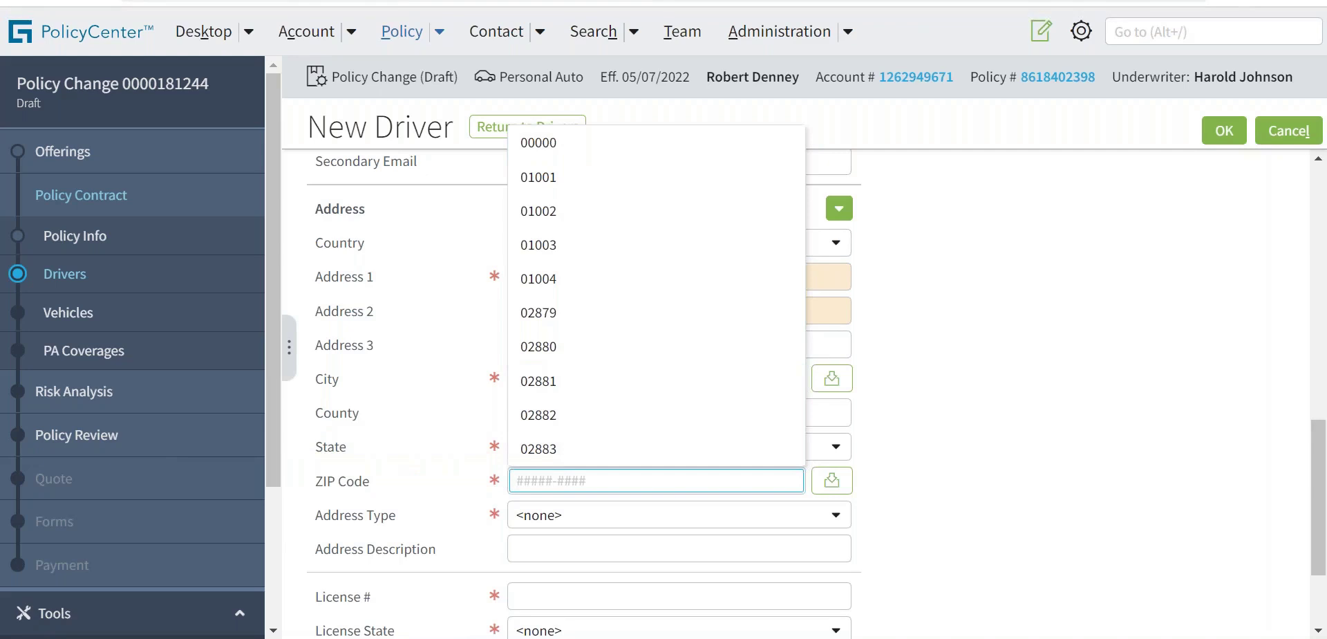
key("ctrl+t")
- Search Chrome for a California ZIP code and paste 90011 into the driver's ZIP Code
type("cal")
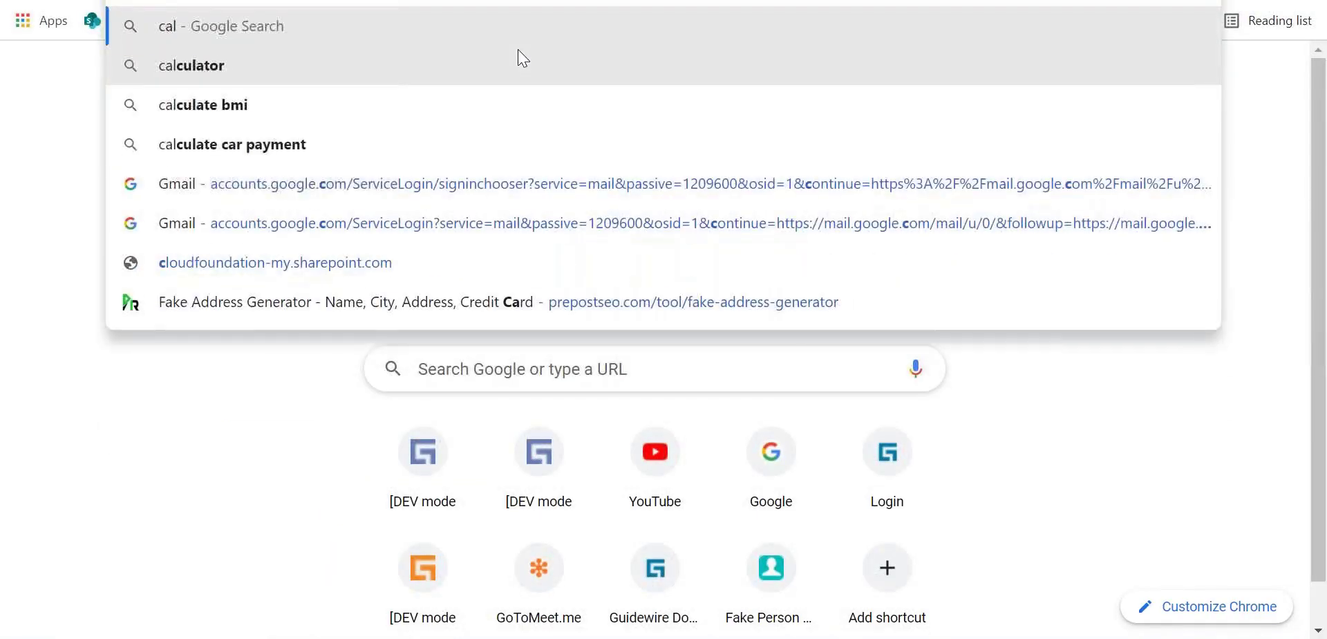
type("ifor")
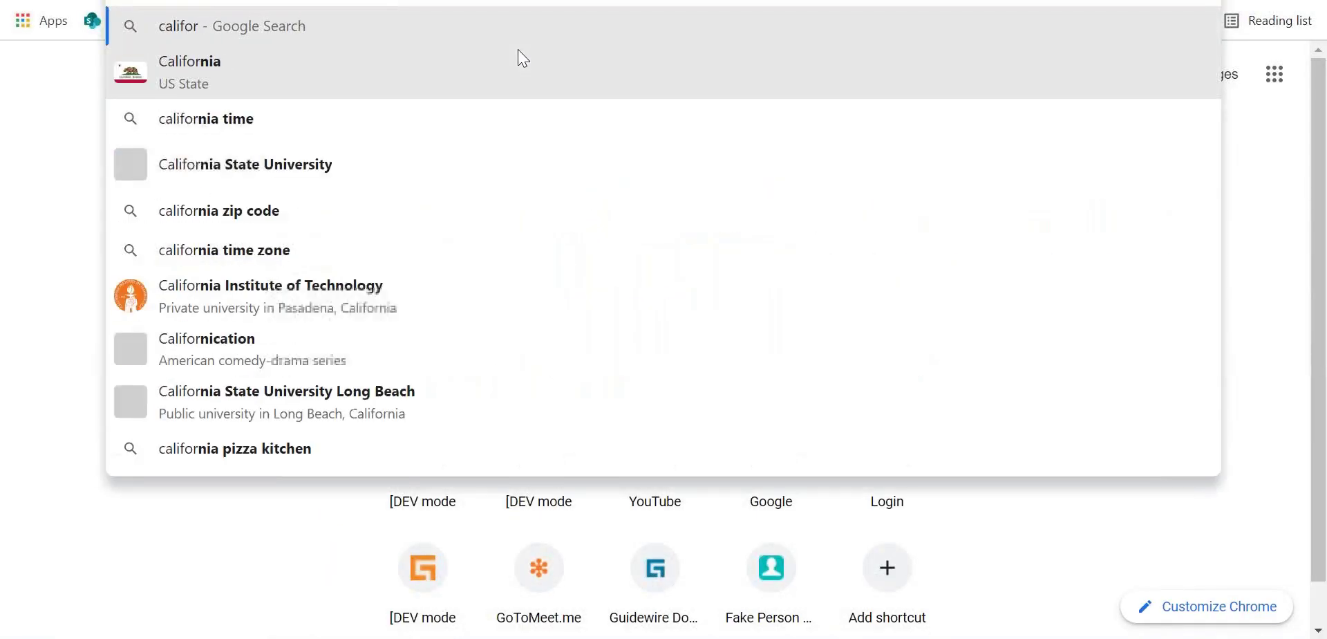
type("nia zip")
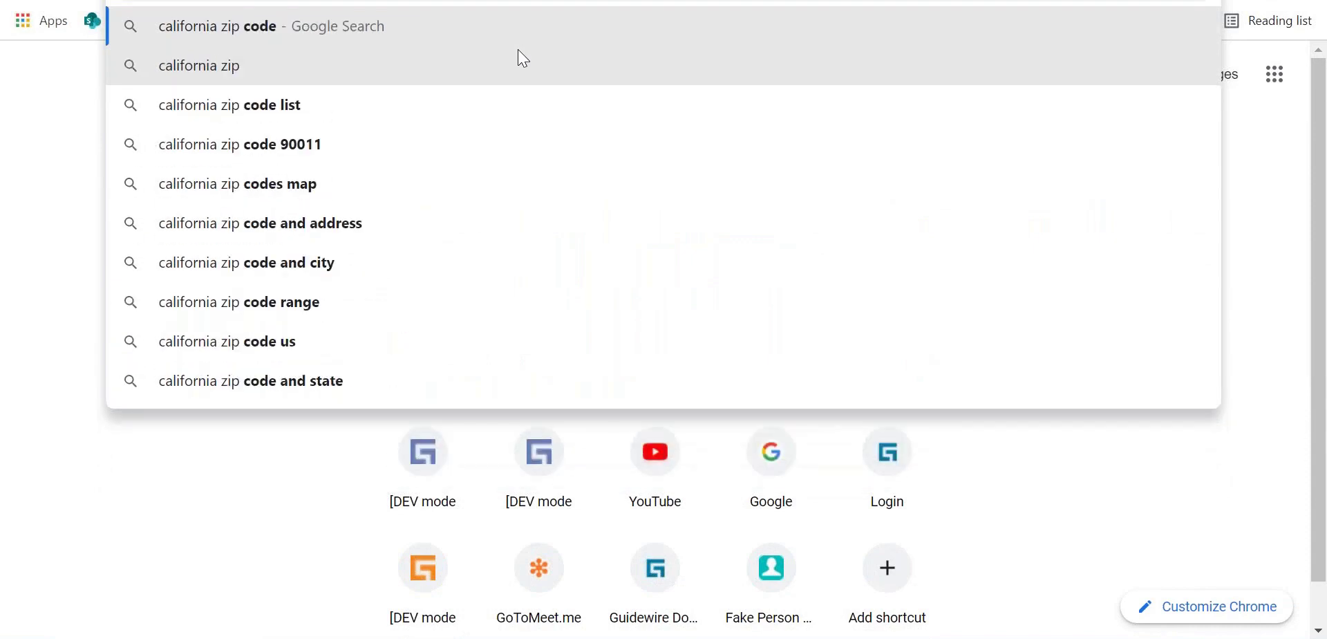
key("Return")
double_click(368, 305)
key("ctrl+c")
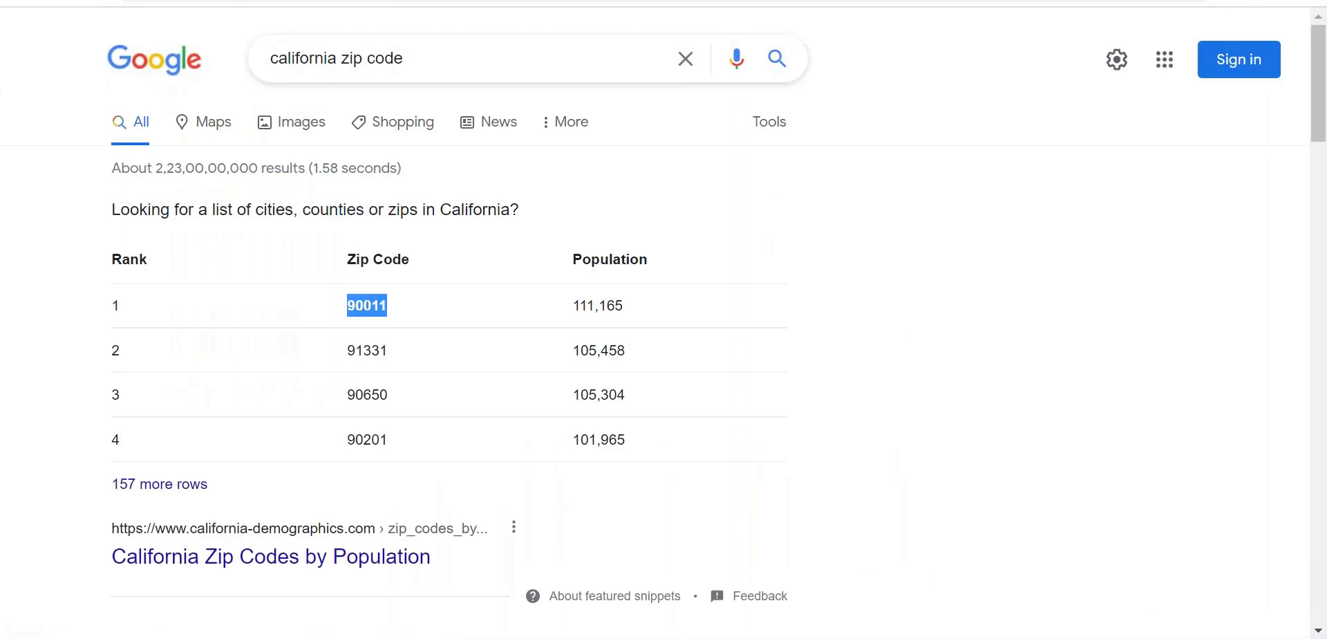
key("alt+Tab")
key("ctrl+v")
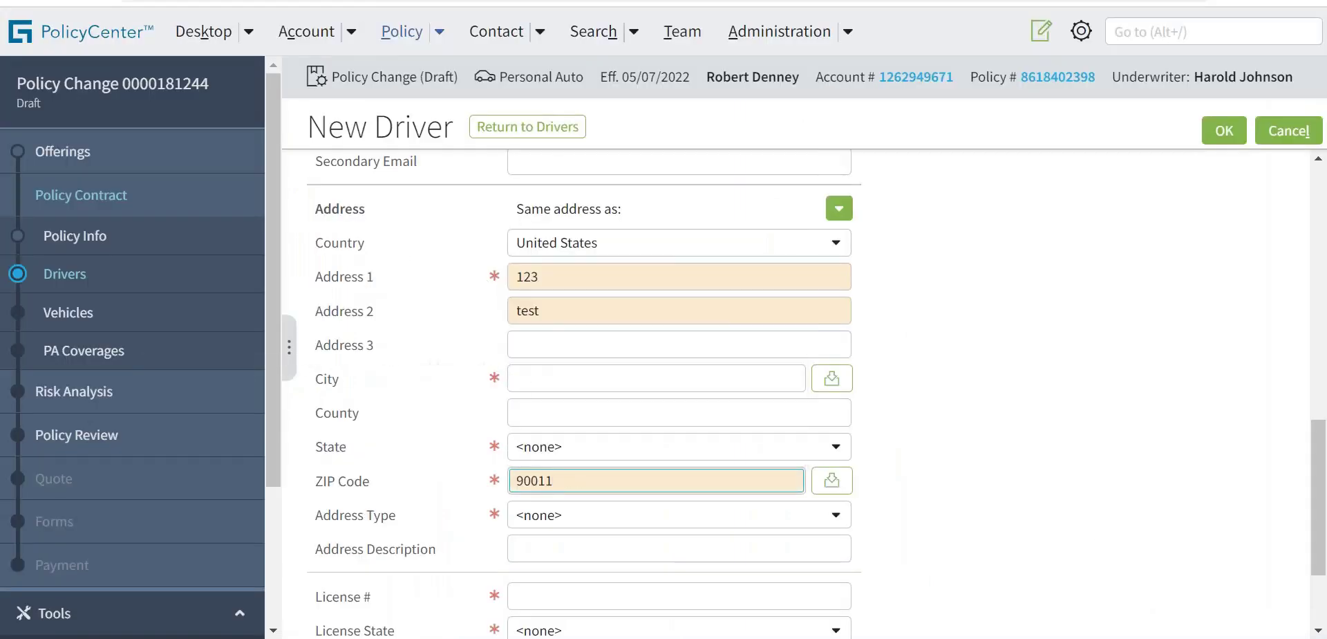
- Set the driver's address to Alta Loma, California, with address type Home
left_click(630, 477)
left_click(583, 453)
key("c")
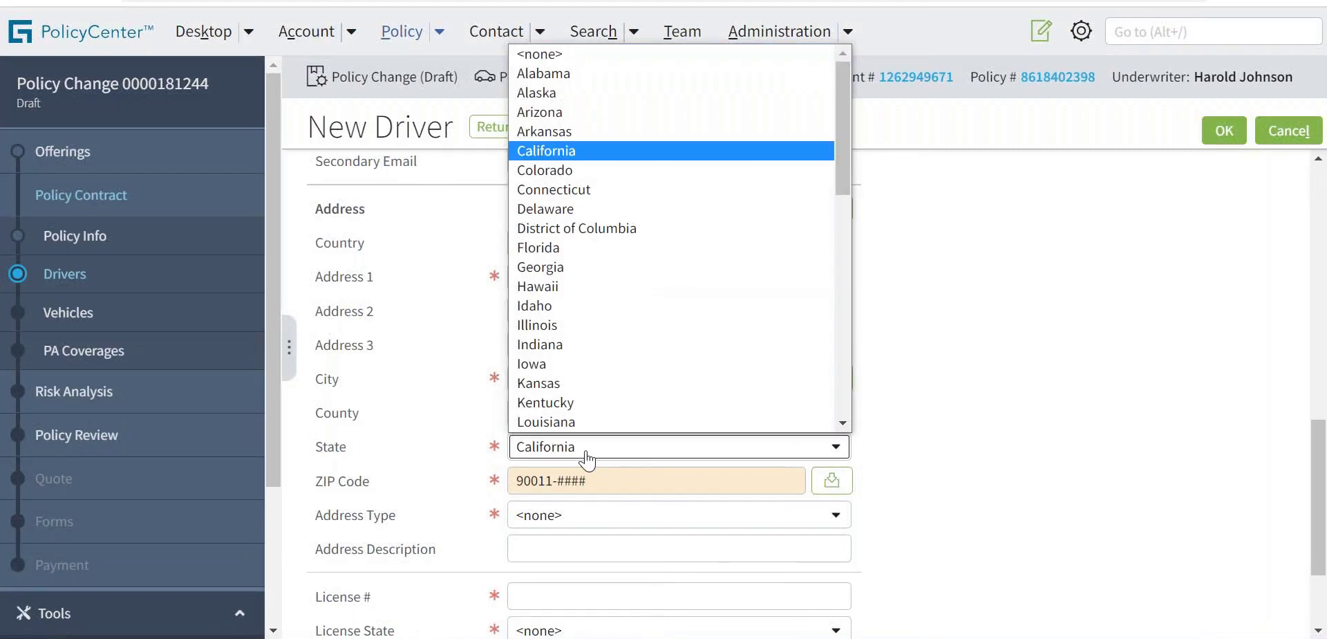
key("Return")
left_click(548, 379)
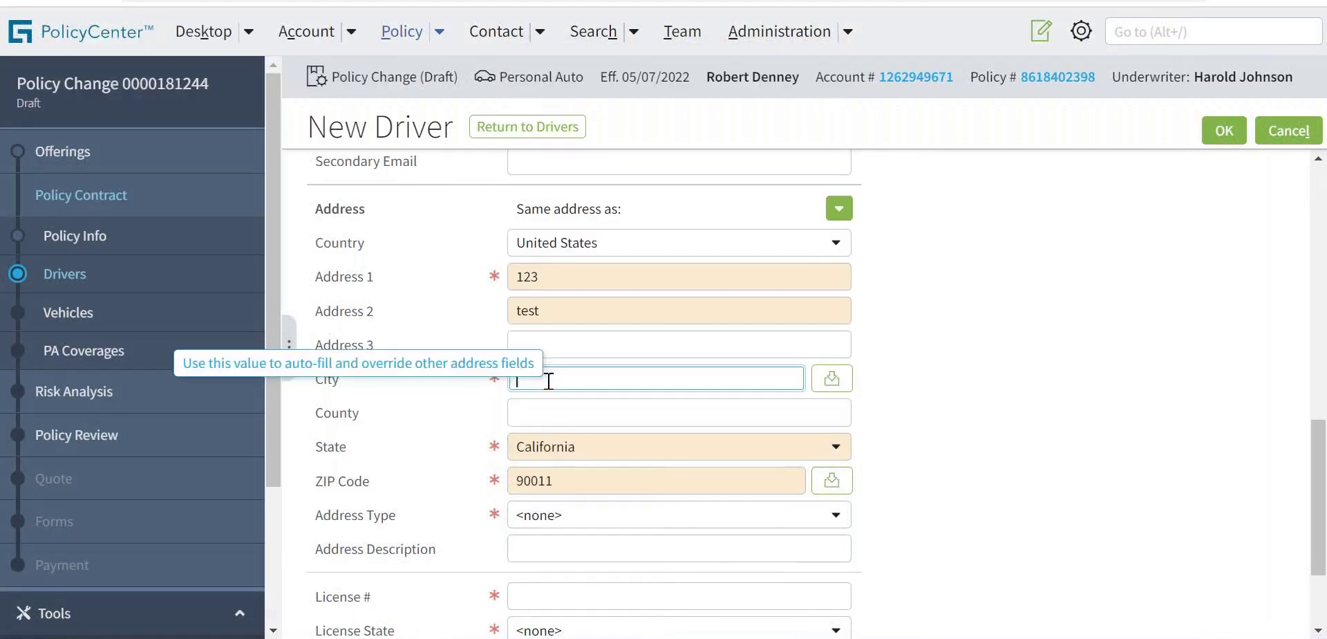
left_click(577, 61)
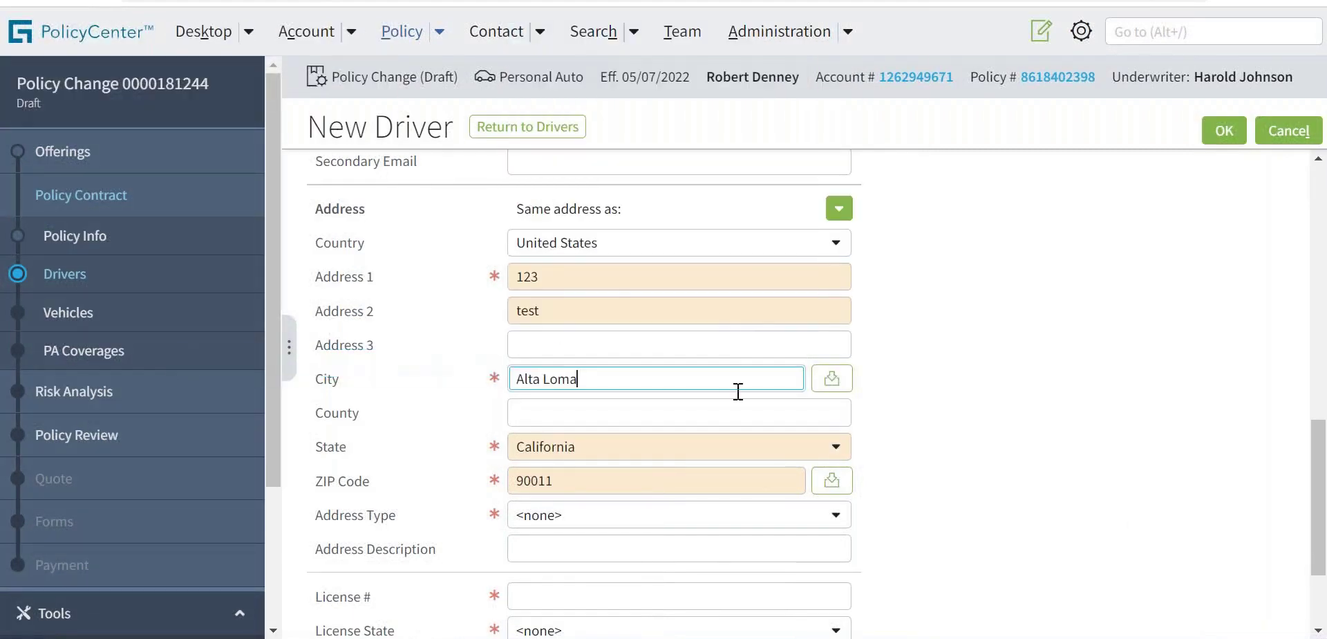
scroll(1320, 456, "down", 2)
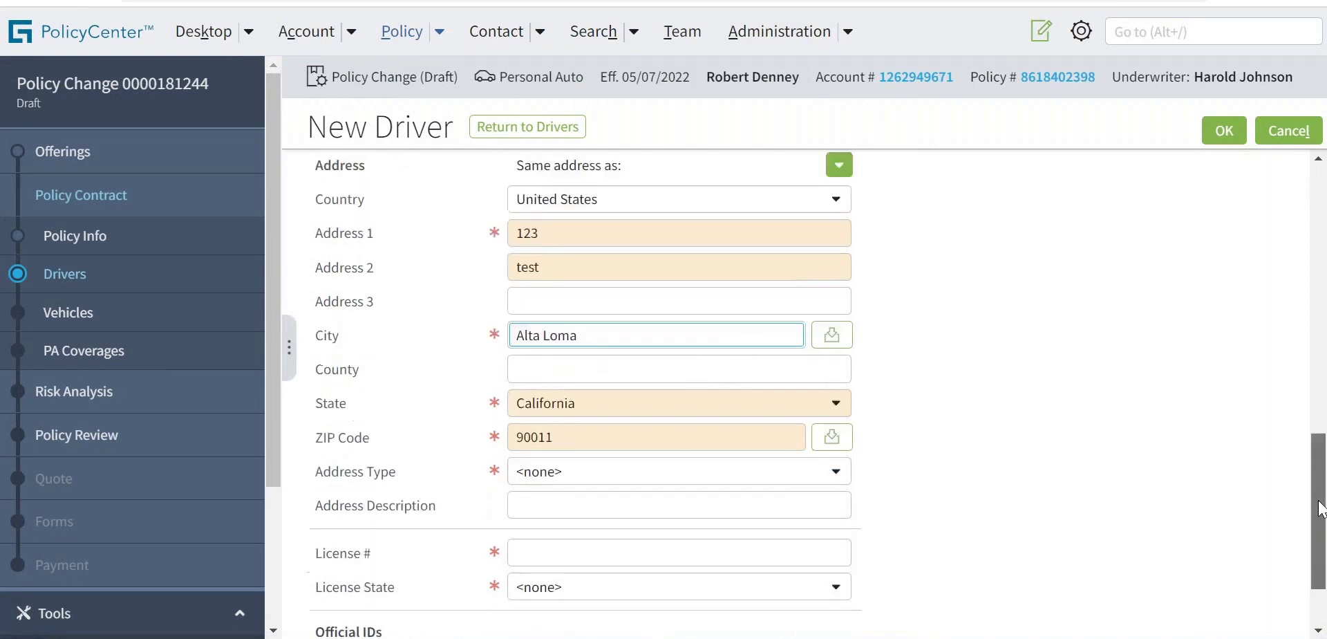
left_click(583, 377)
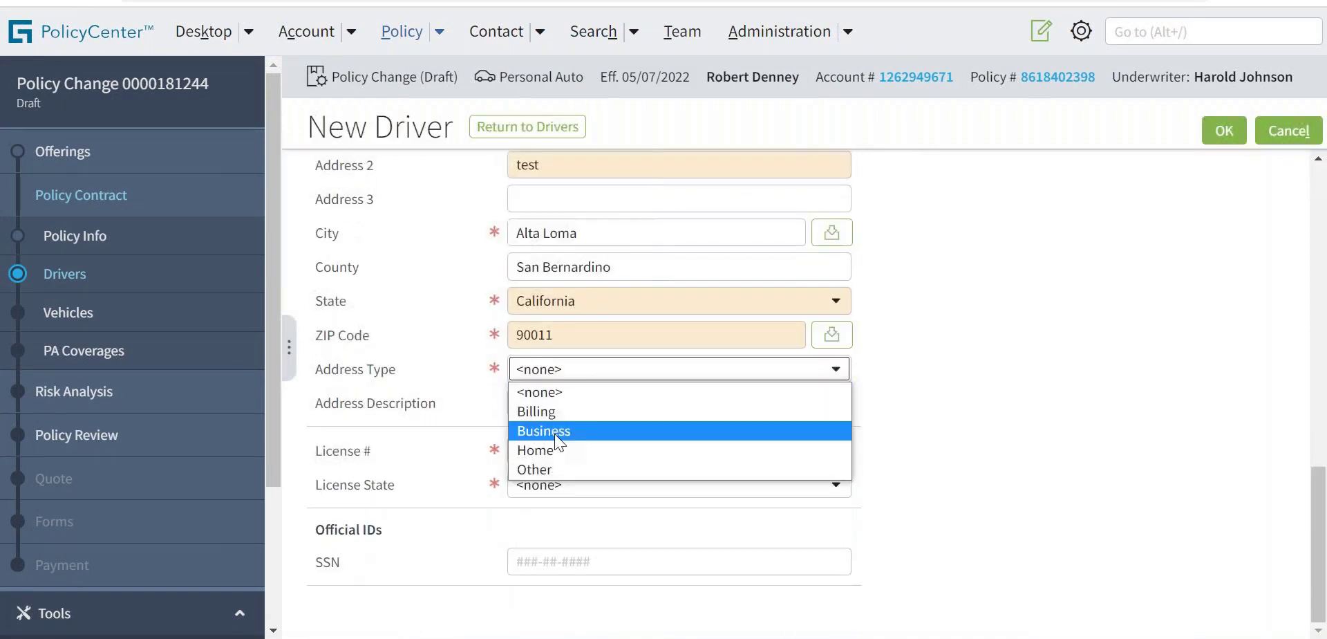
left_click(549, 445)
- Enter the driver's licence number, set licence state to California, and enter the SSN
left_click(547, 453)
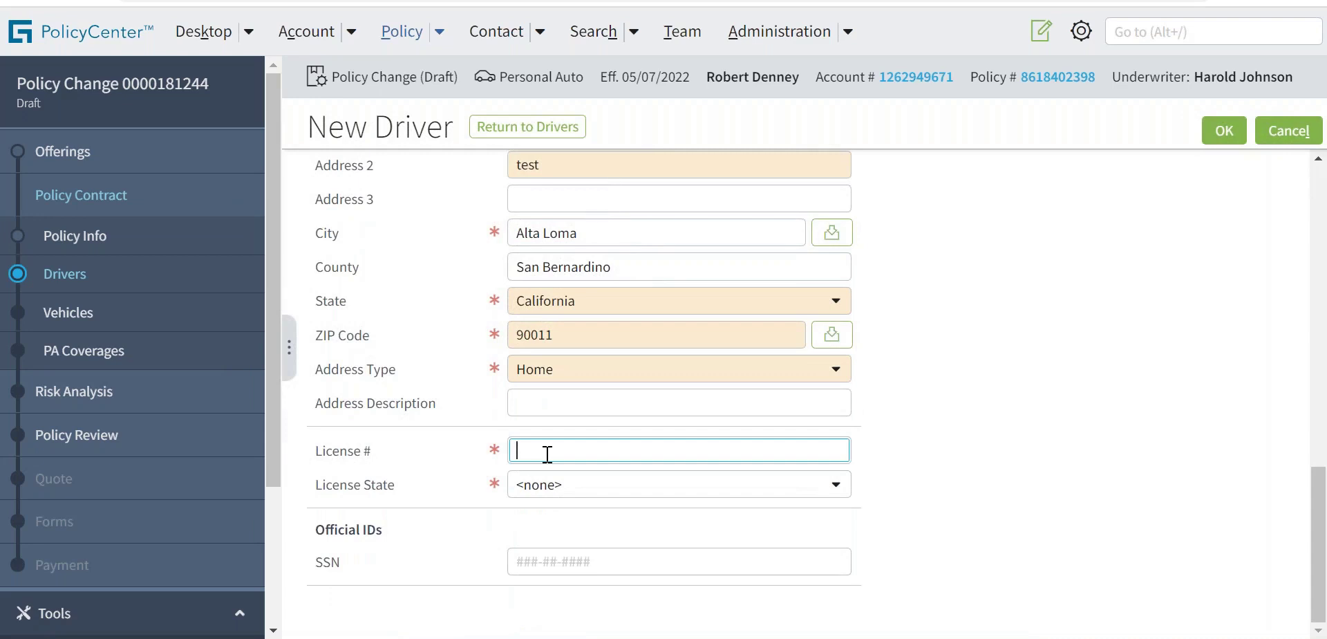
type("CA124314124")
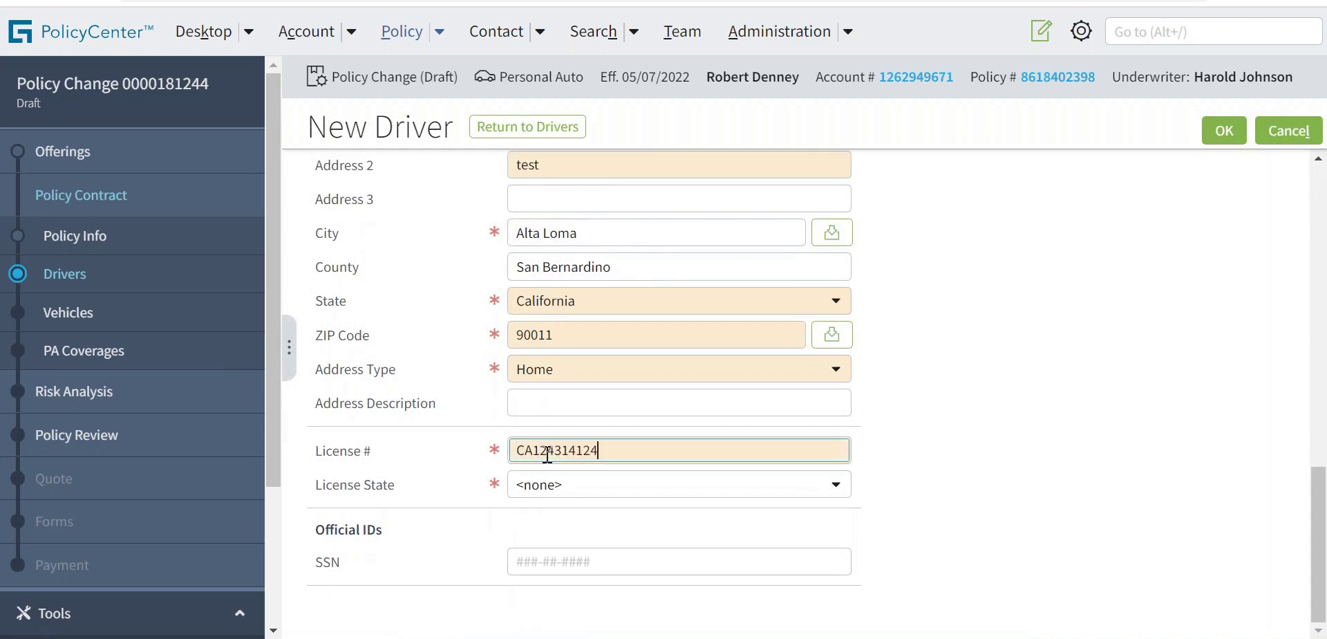
left_click(573, 494)
key("c")
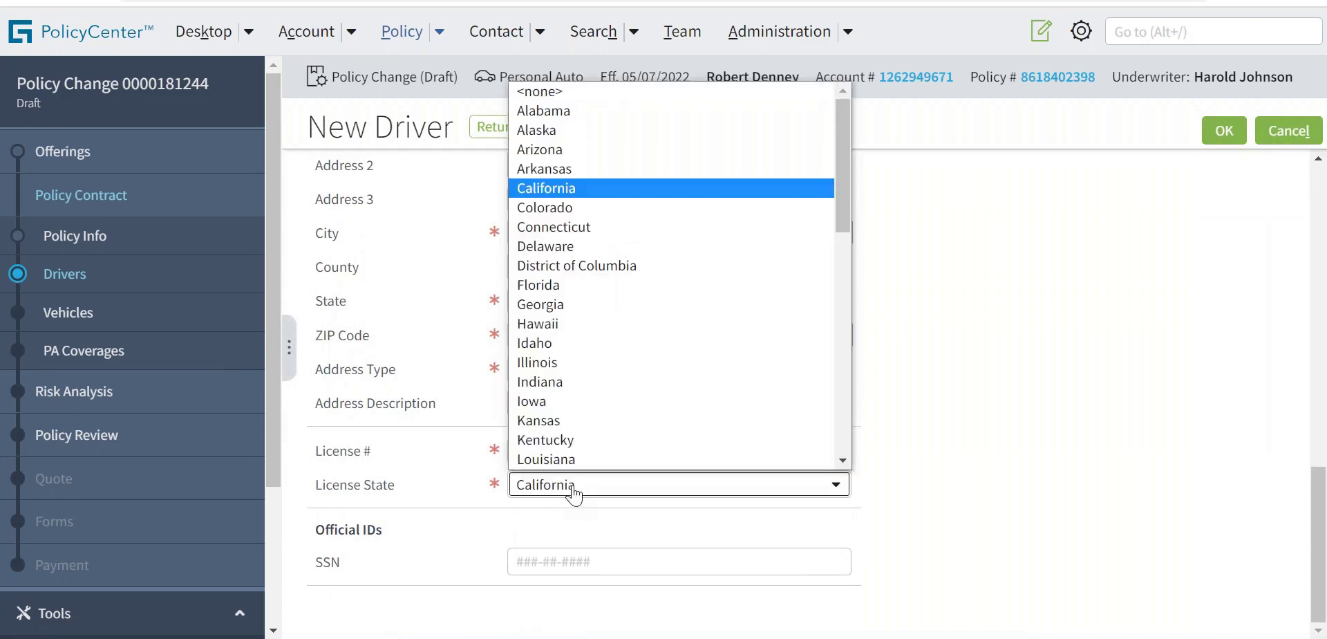
left_click(999, 518)
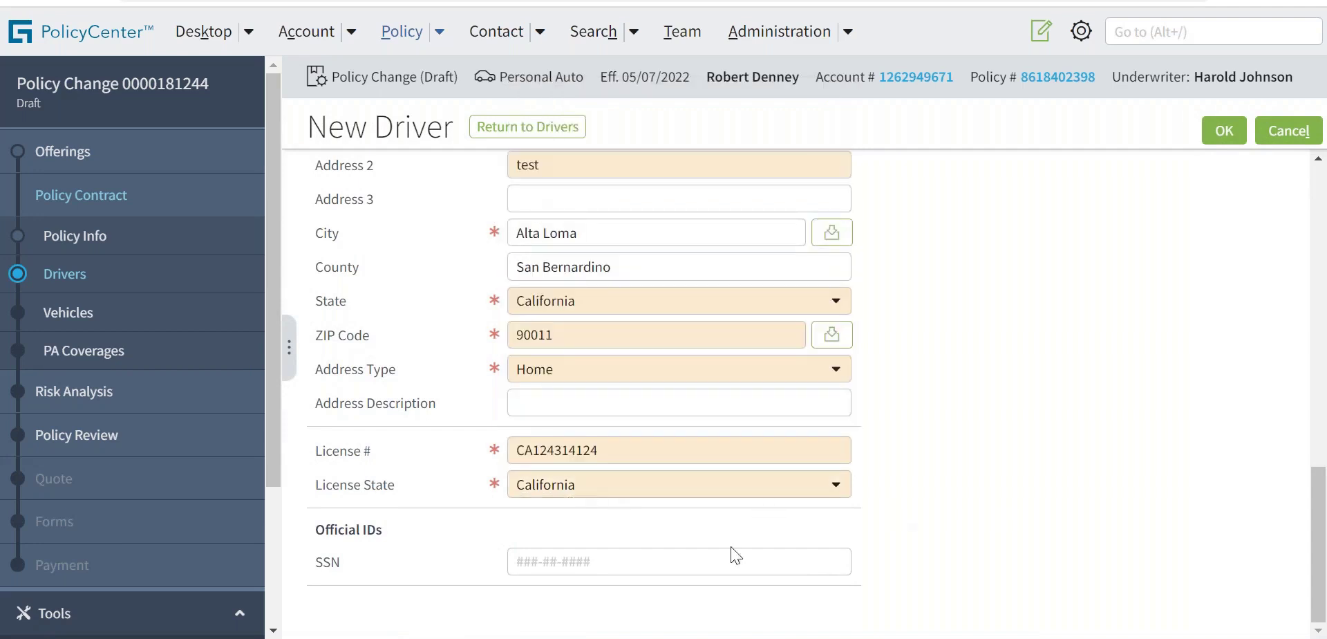
left_click(547, 562)
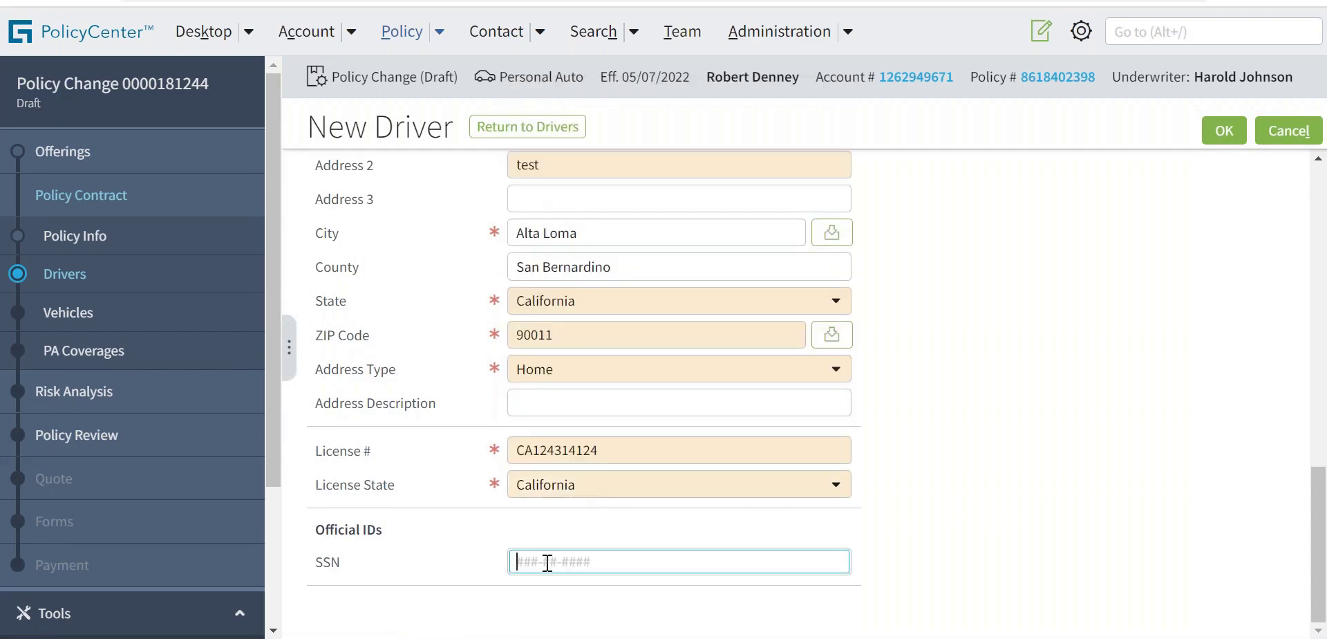
type("987-12-3423")
left_click(1042, 561)
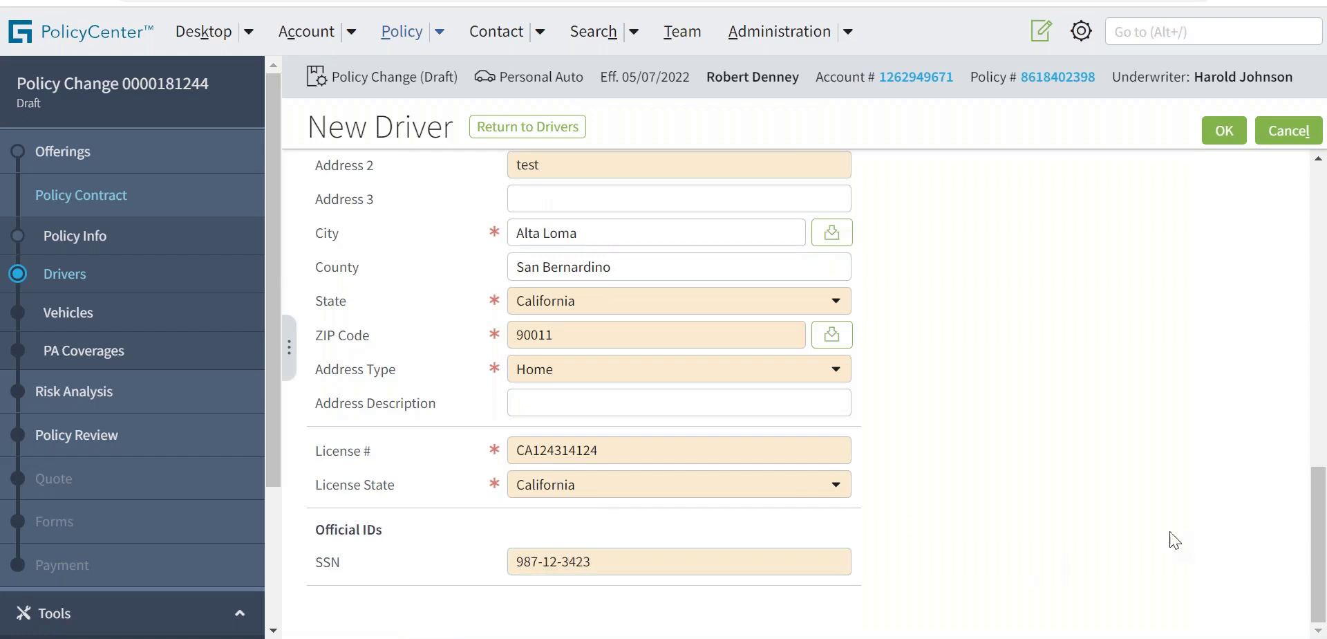
left_click_drag(1317, 532, 1317, 237)
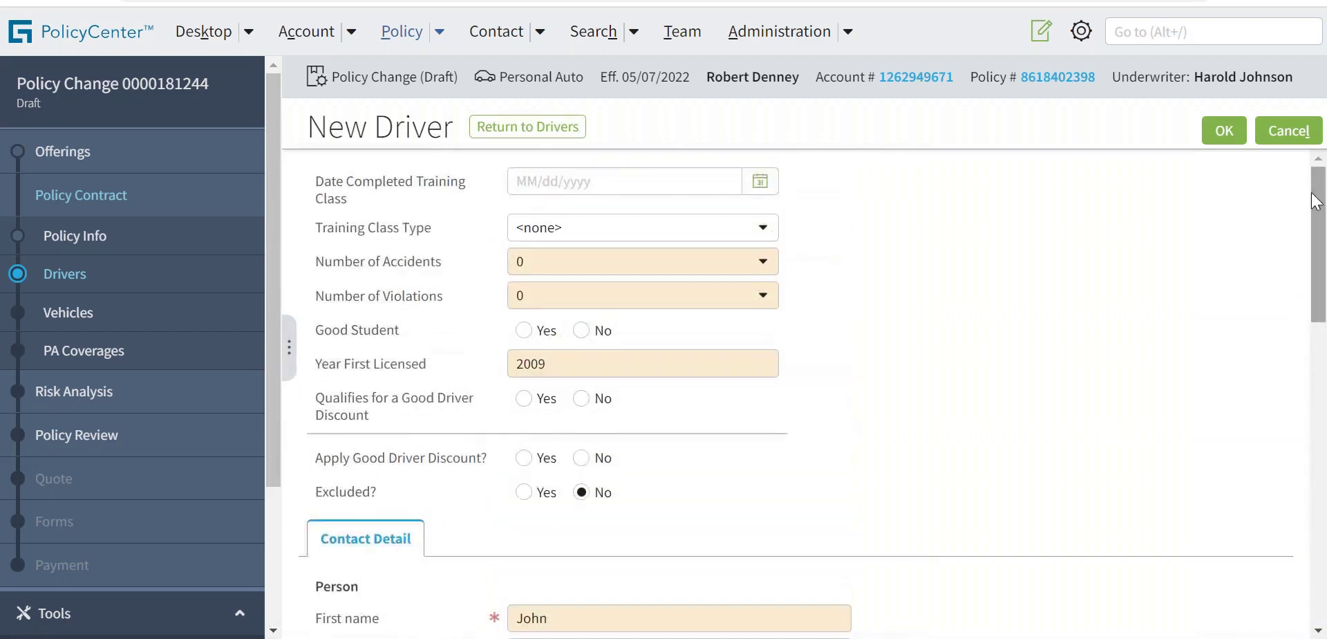
- Save the new driver and check its Roles and Contact Detail tabs
left_click(1225, 131)
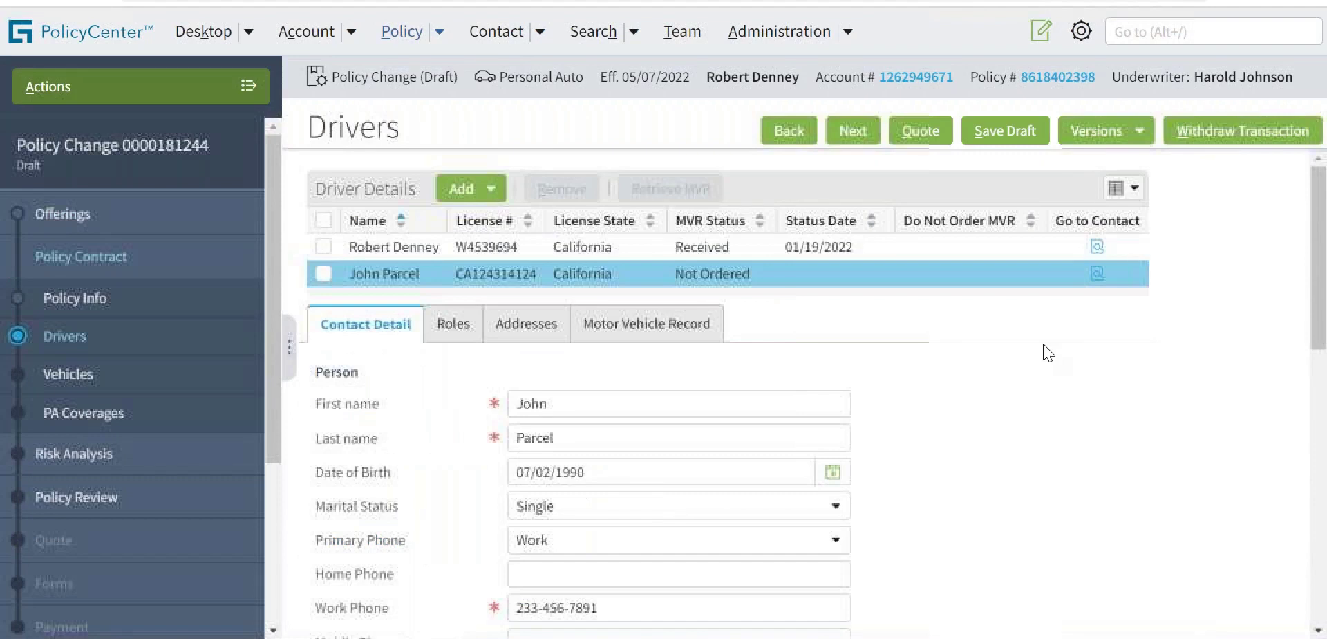
left_click(453, 325)
mouse_move(1325, 307)
left_mouse_down()
mouse_move(1326, 467)
mouse_move(1326, 312)
left_mouse_up()
left_click(367, 313)
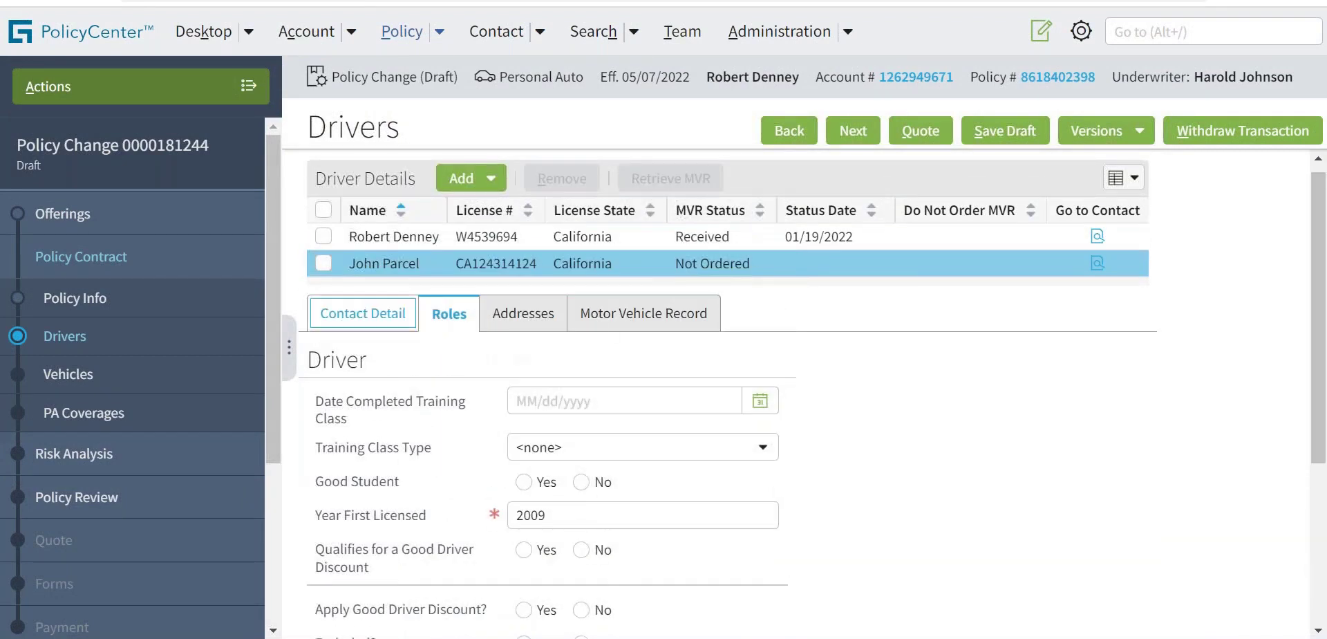
mouse_move(1325, 244)
left_mouse_down()
mouse_move(1325, 505)
mouse_move(1325, 242)
left_mouse_up()
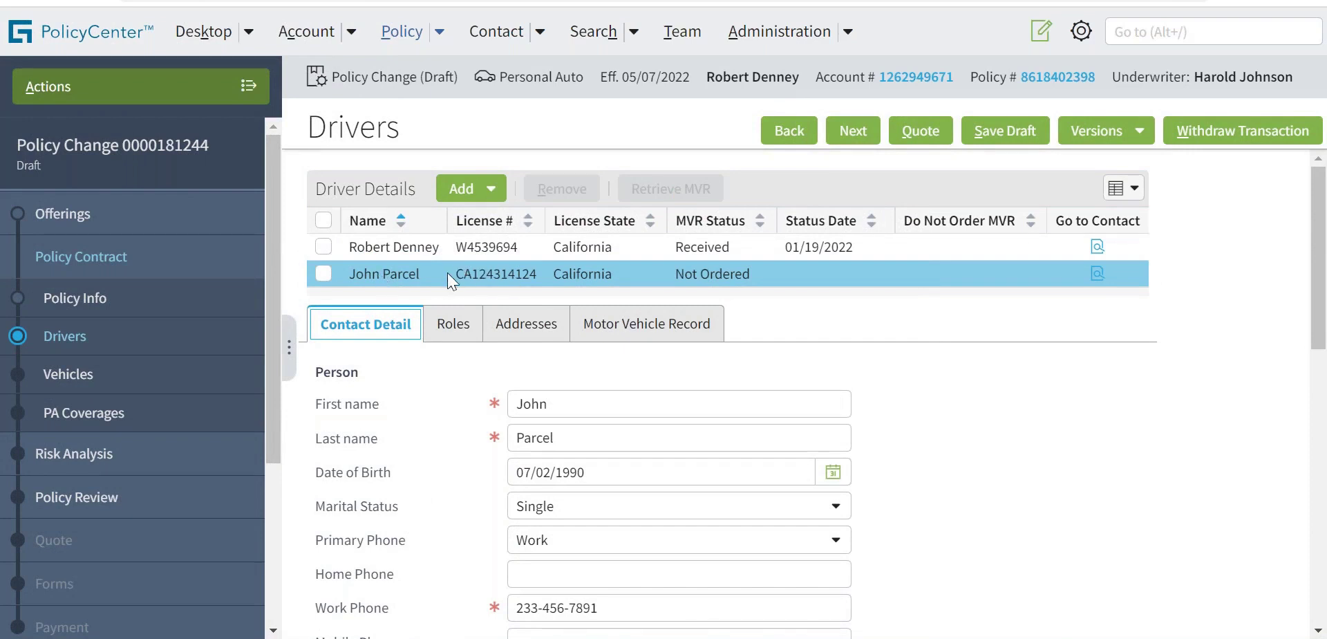
- Review the first driver's and the new driver's details, then continue to Vehicles
left_click(378, 253)
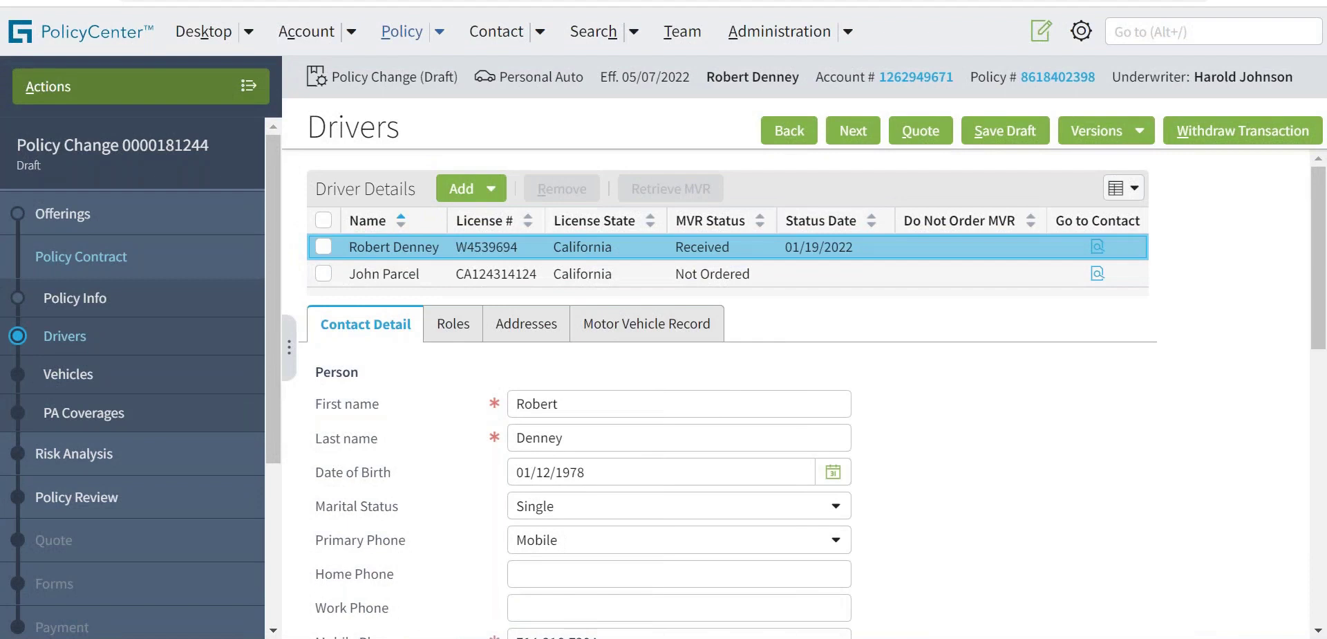
left_click(420, 276)
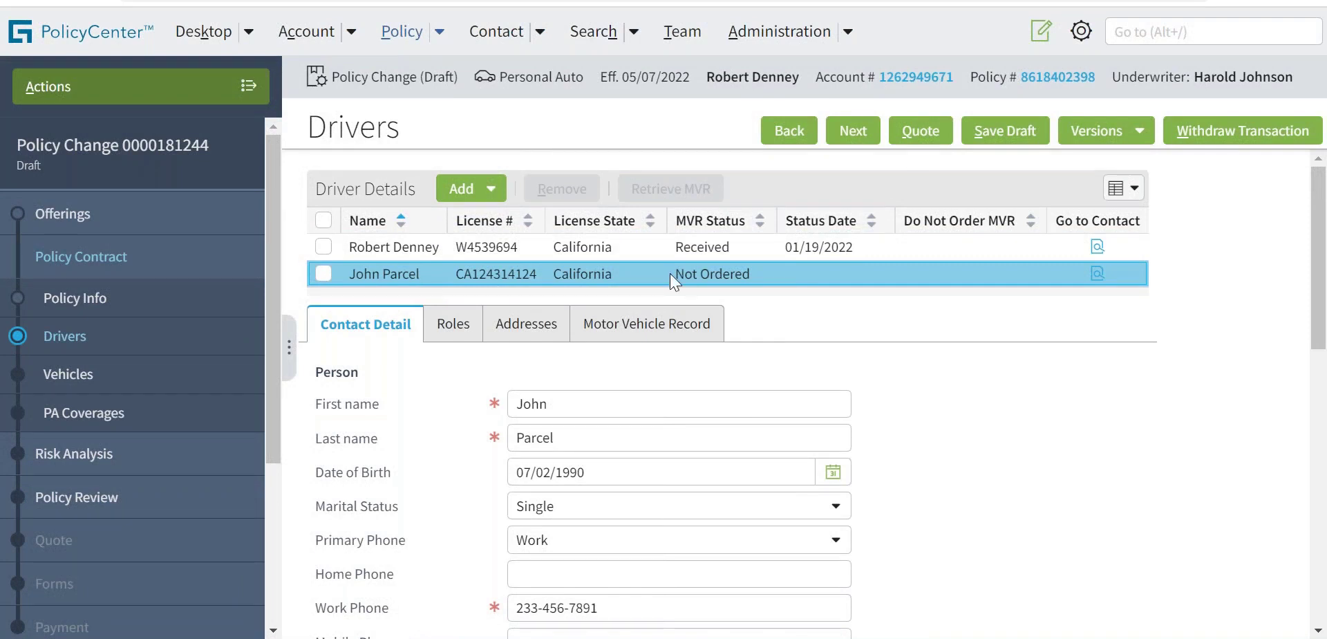
left_click(854, 131)
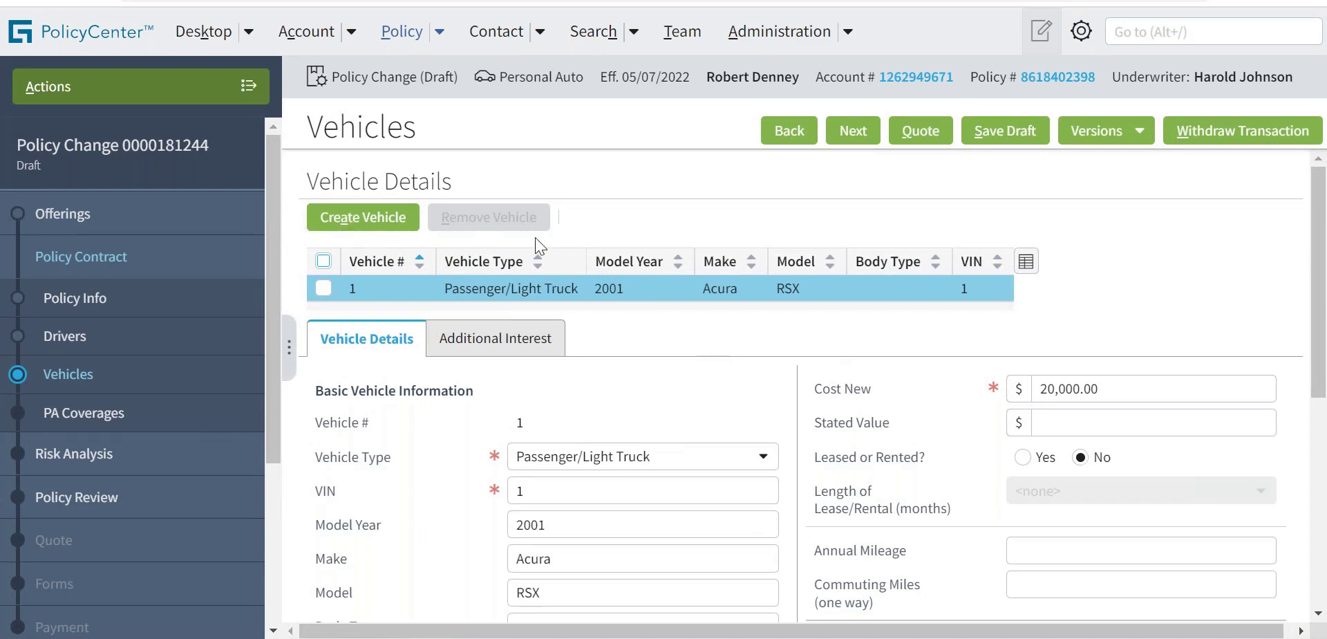
- Create a new vehicle with VIN 2 so the Toyota Avalon details fill in
left_click(338, 217)
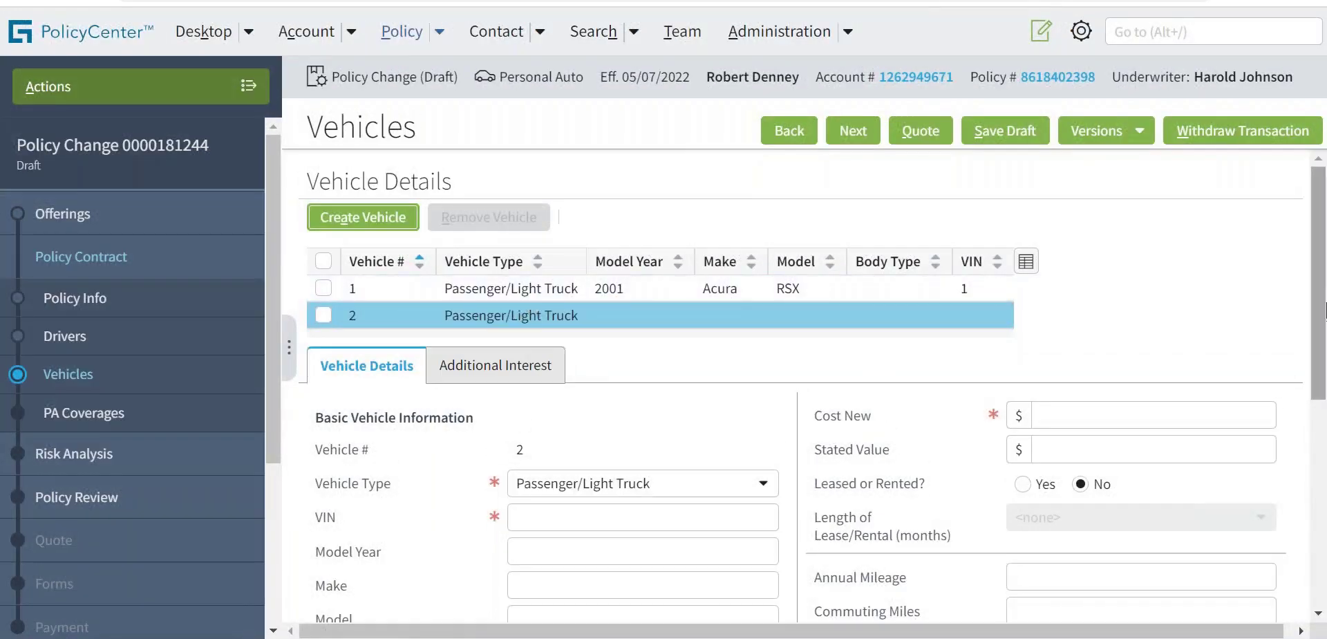
scroll(1320, 311, "down", 3)
left_click(535, 268)
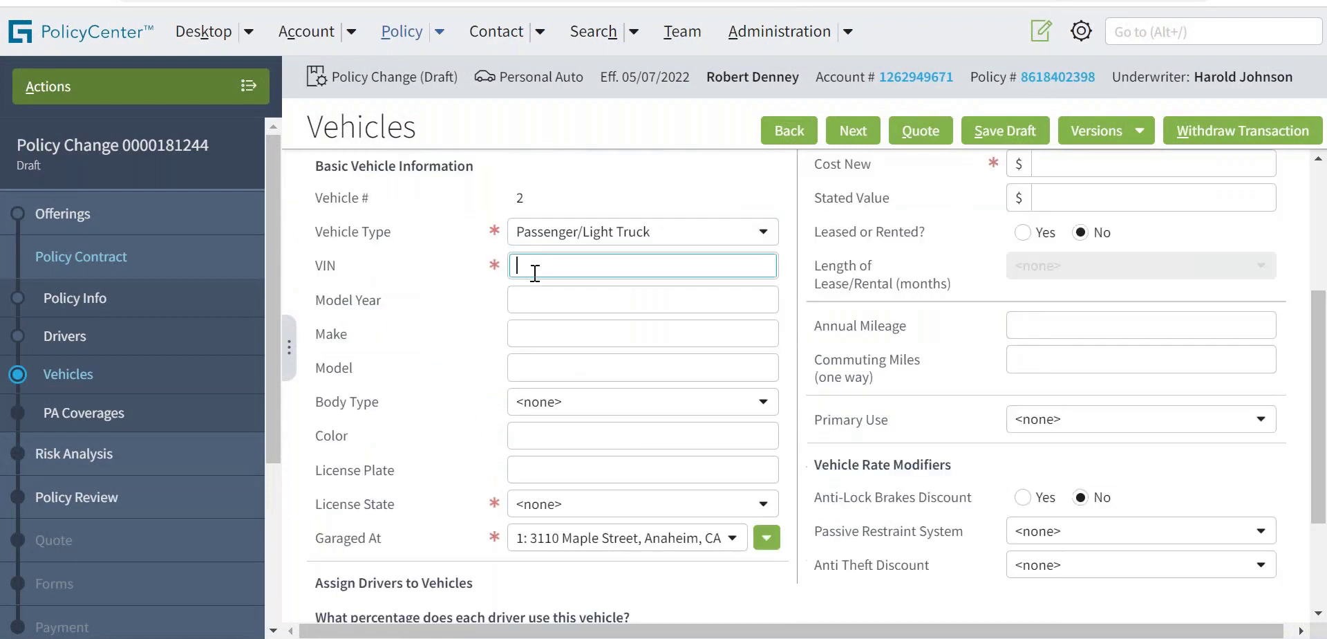
type("2")
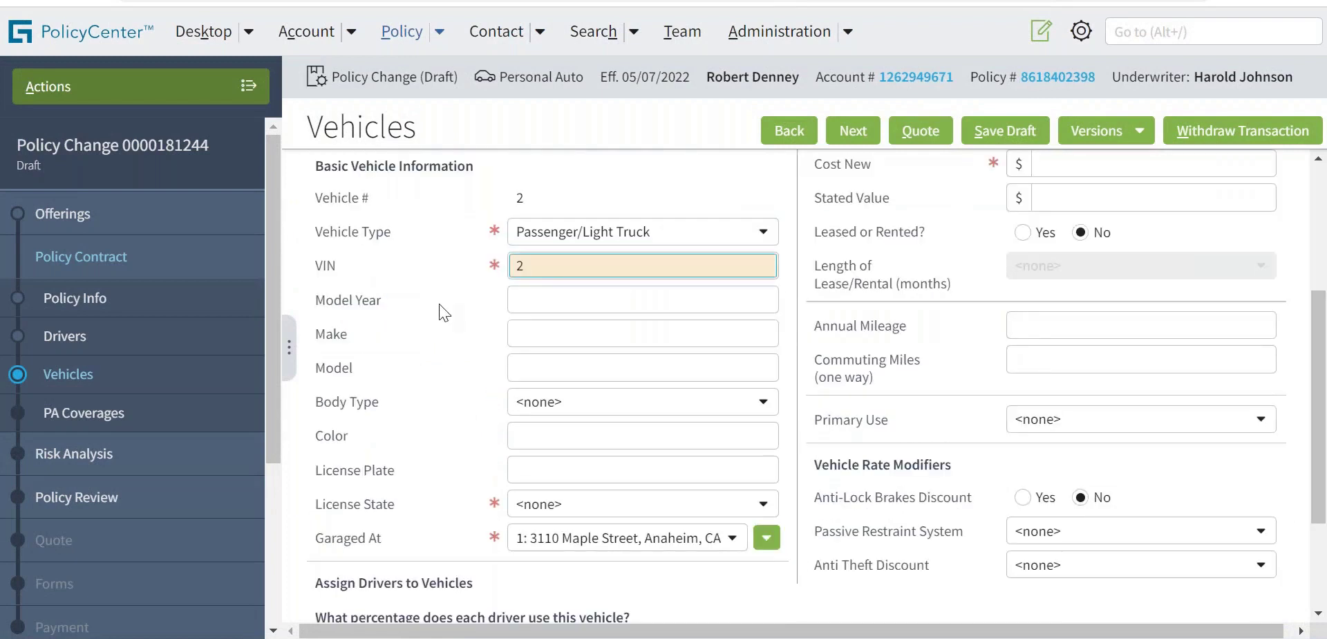
key("Tab")
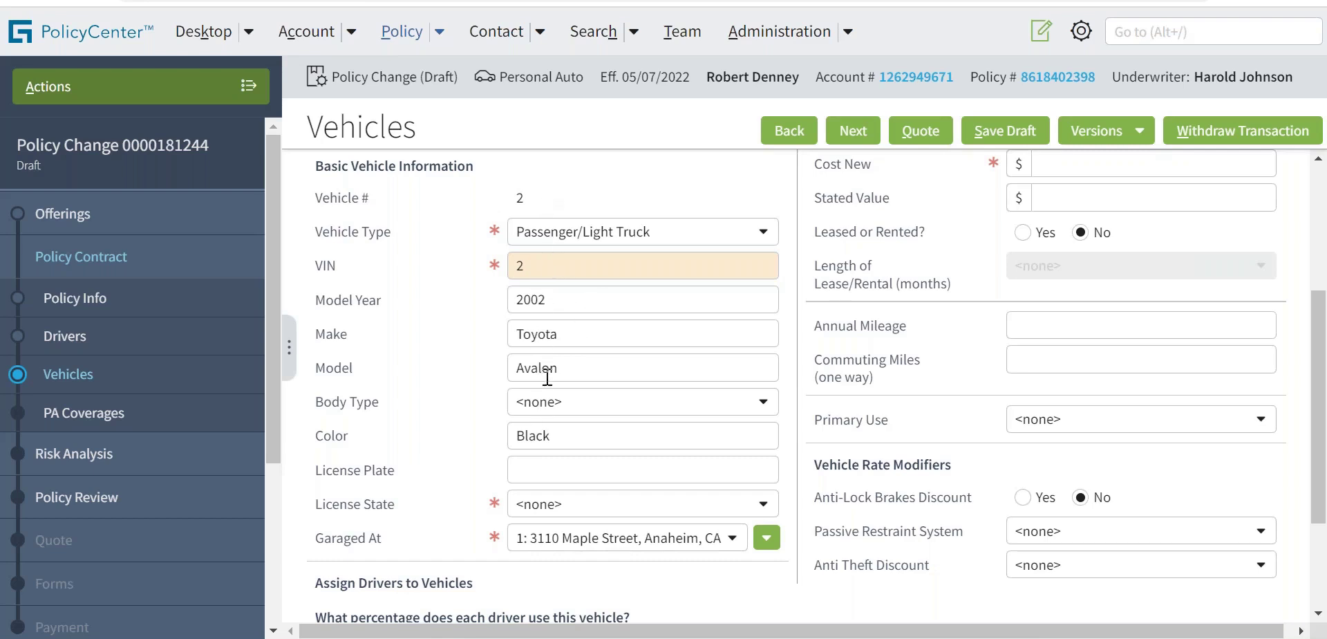
- Set the Avalon's body type to Coupe, license state California, and cost new 13000
left_click(593, 408)
left_click(558, 463)
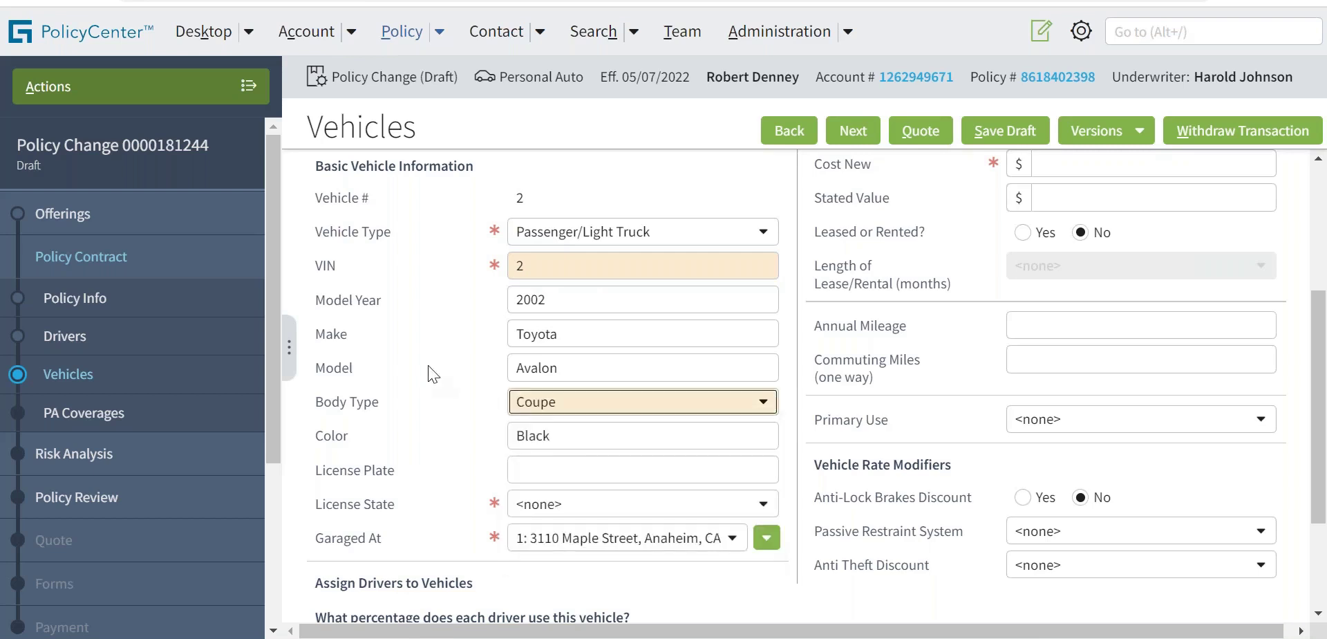
left_click(608, 517)
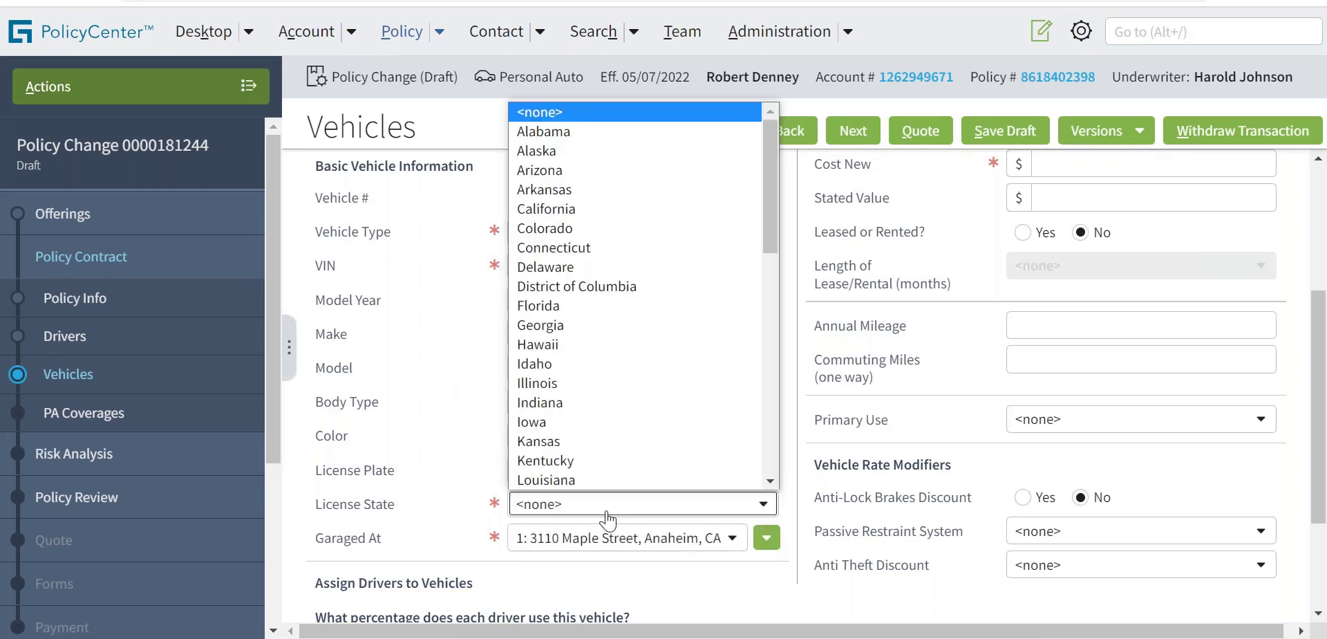
key("c")
left_click(411, 362)
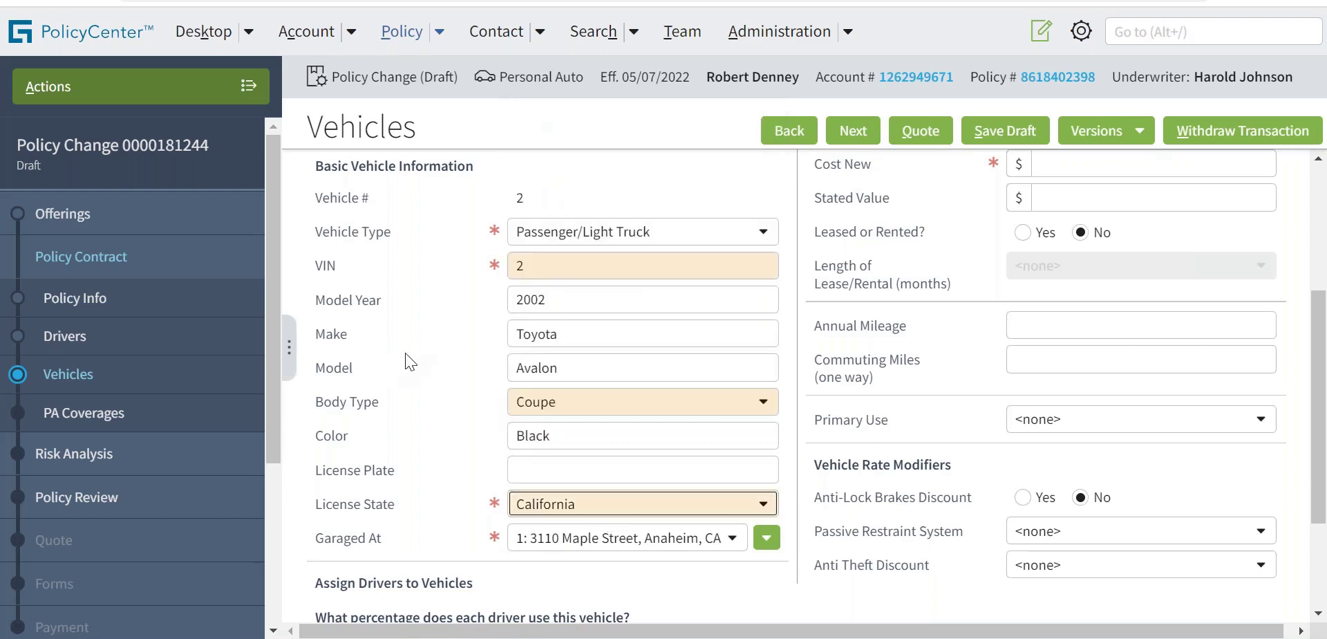
scroll(1320, 484, "up", 1)
left_click(1068, 199)
type("130000")
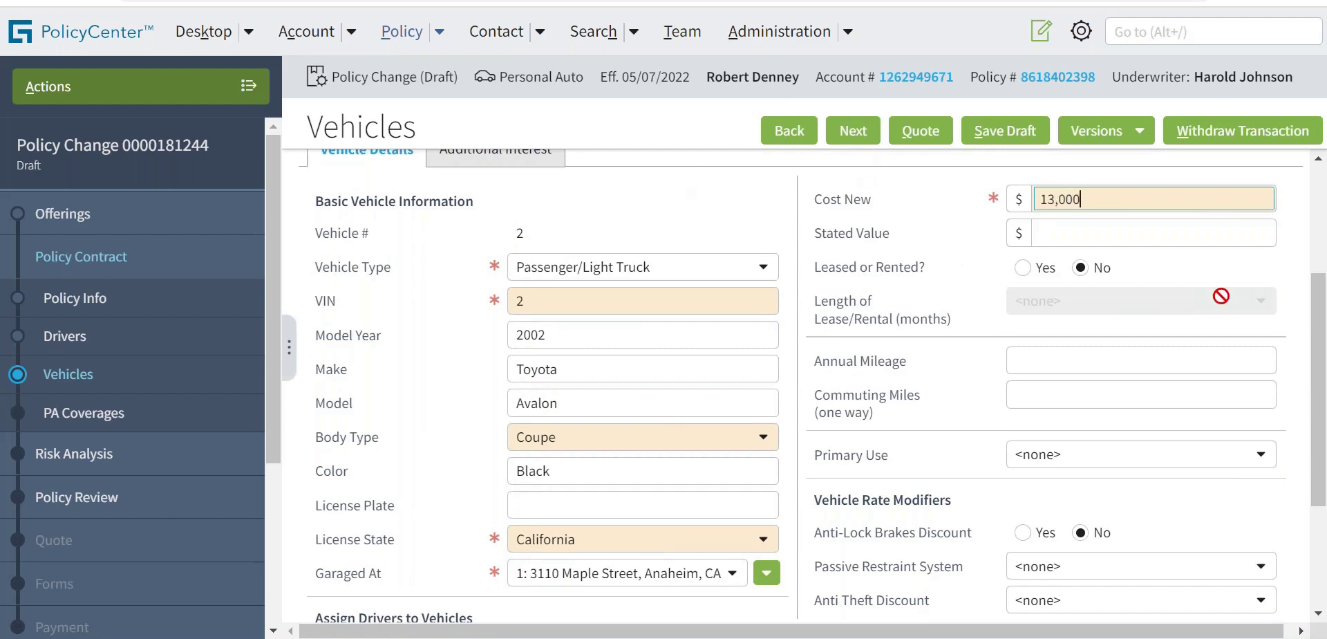
scroll(1322, 398, "down", 1)
scroll(1323, 397, "down", 5)
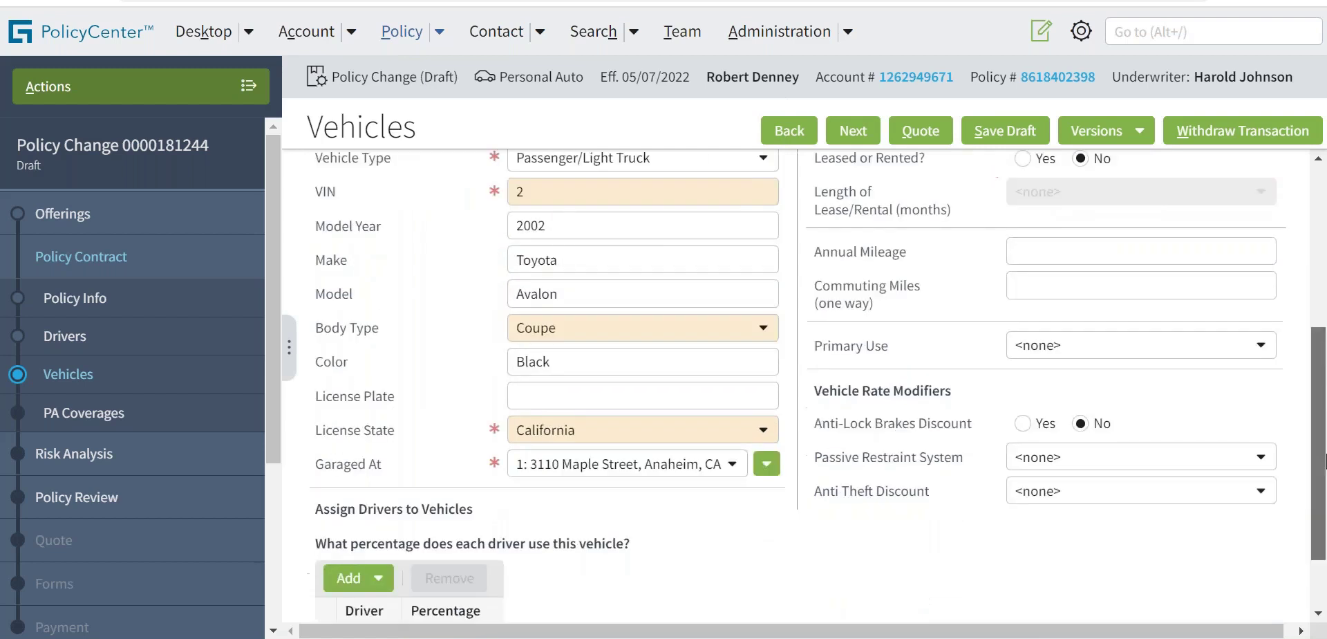
- Assign the second driver to the Avalon and proceed to PA Coverages
left_click(376, 489)
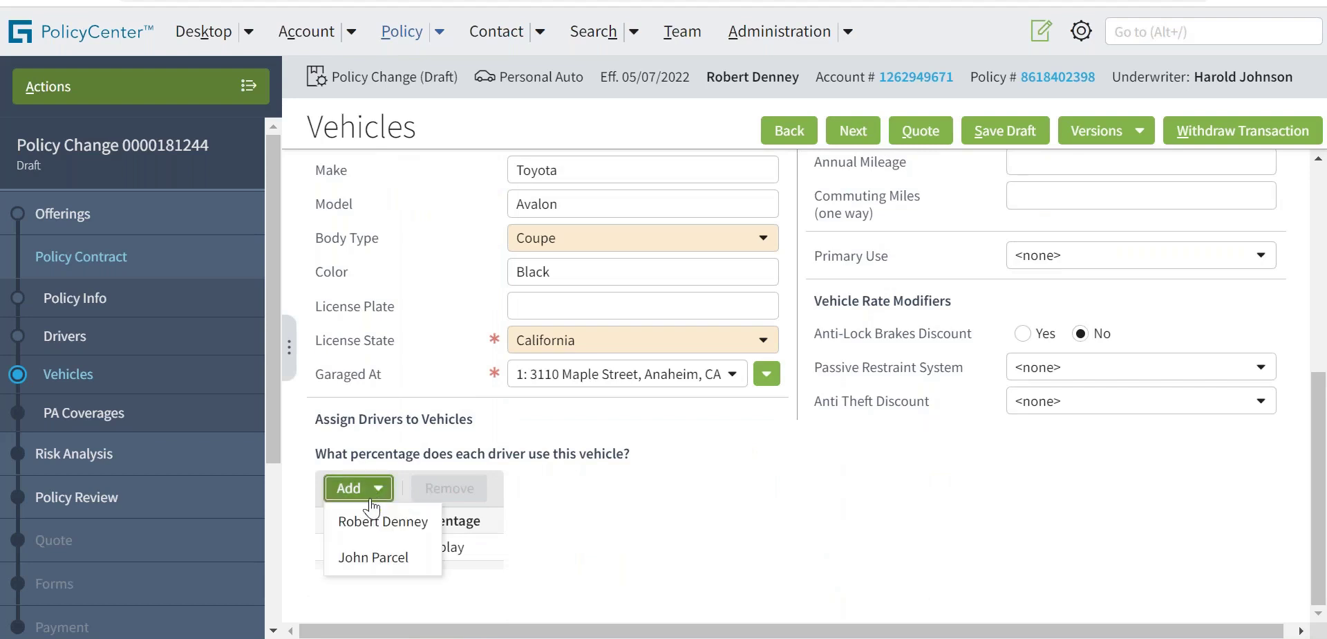
left_click(386, 567)
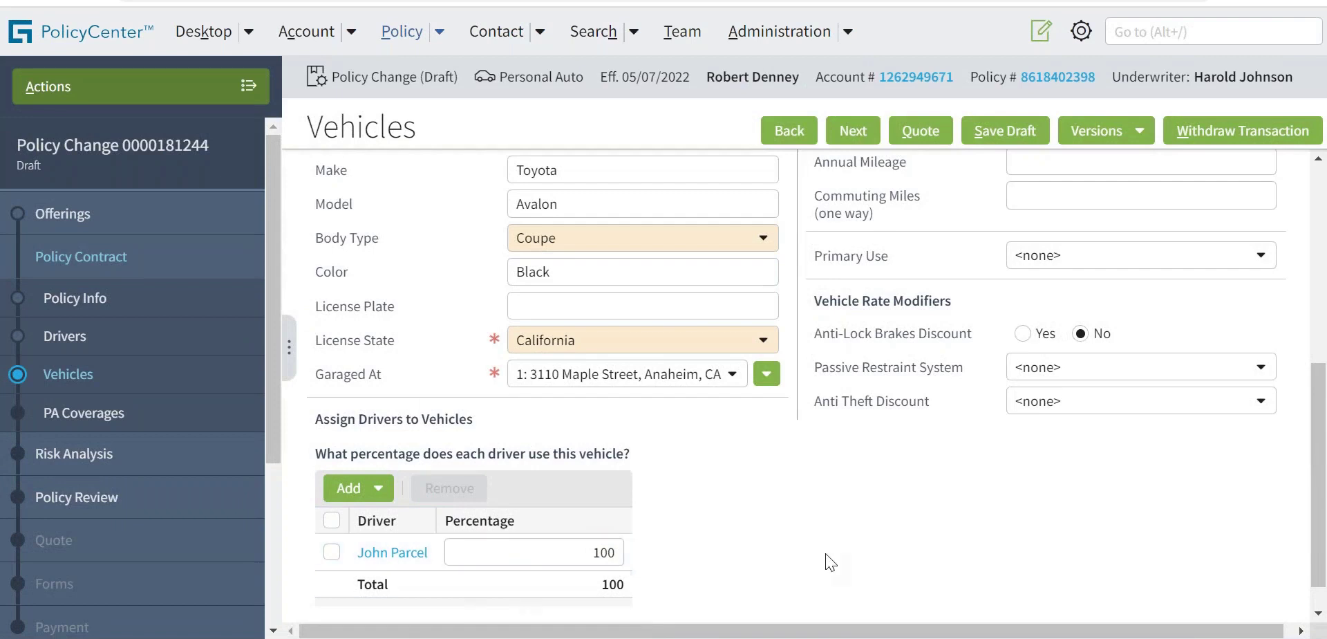
left_click_drag(1320, 544, 1315, 350)
left_click(856, 136)
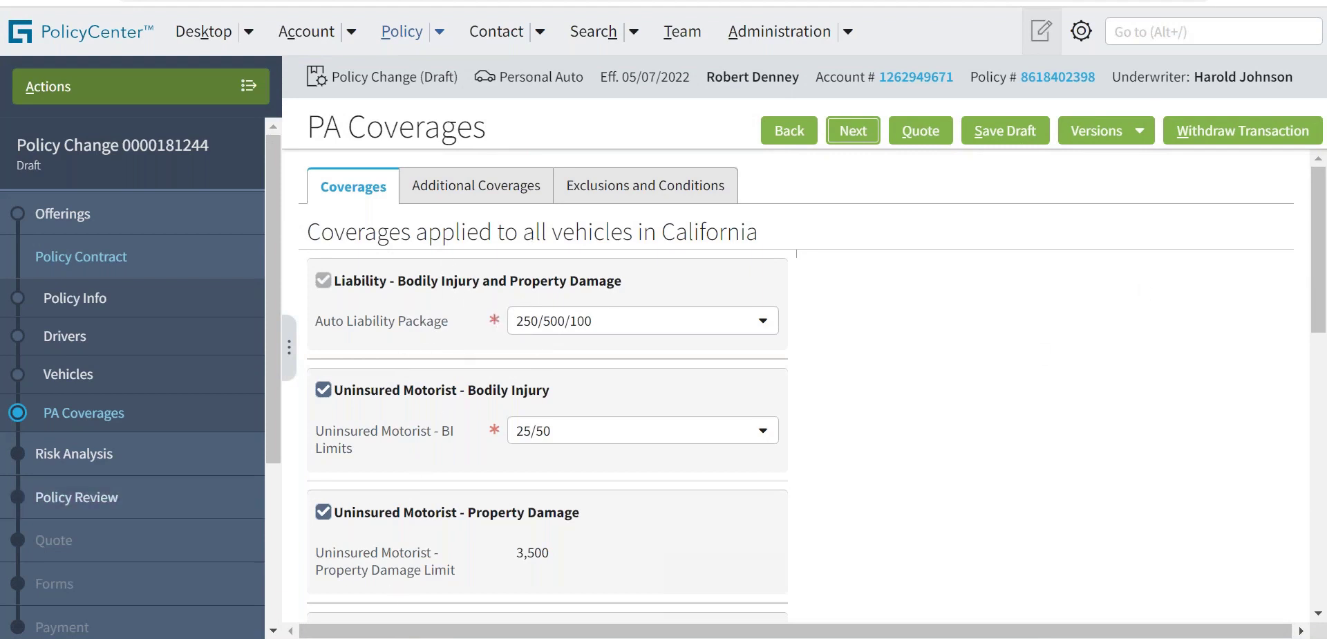
- Show the Toyota Avalon's per-vehicle coverages, comparing them with the Acura RSX's Collision 500
left_click_drag(1313, 294, 1324, 468)
scroll(1320, 470, "down", 3)
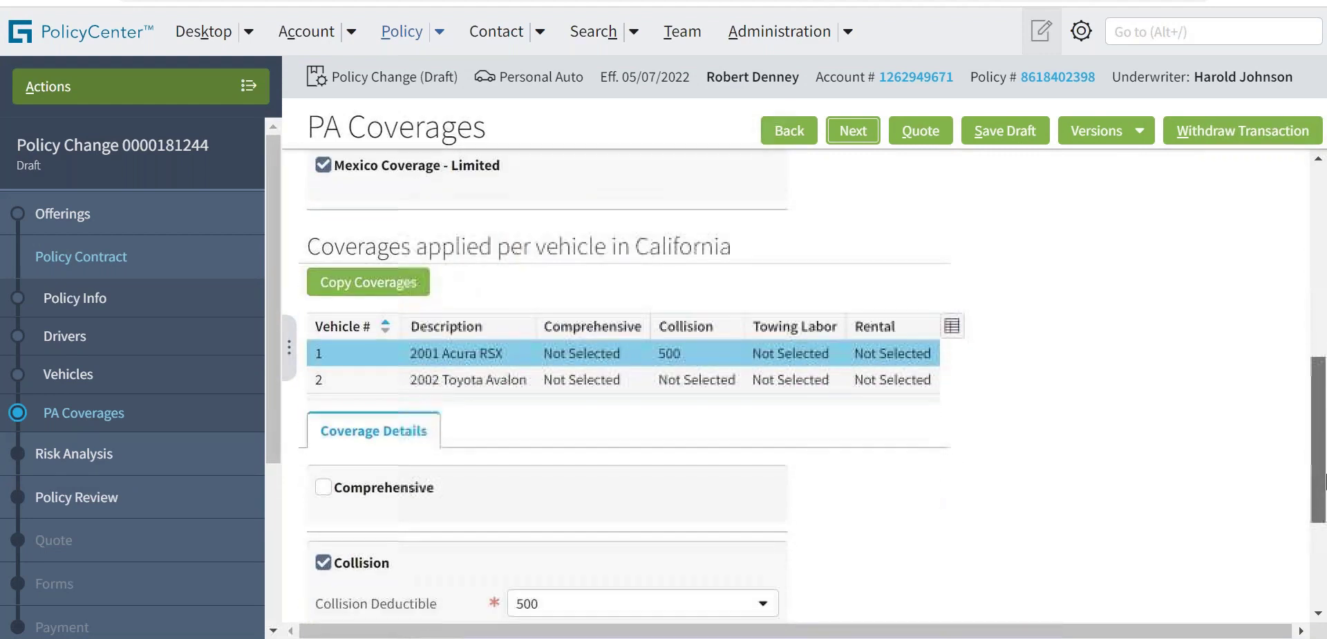
scroll(1317, 477, "up", 3)
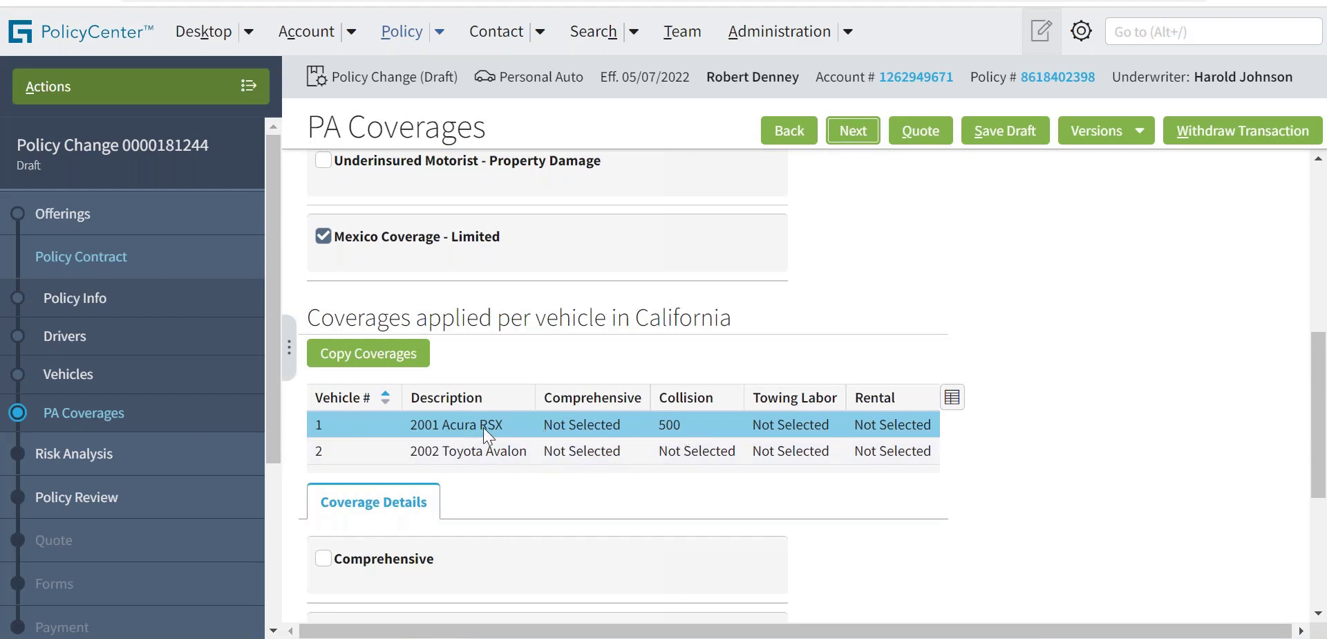
left_click(483, 453)
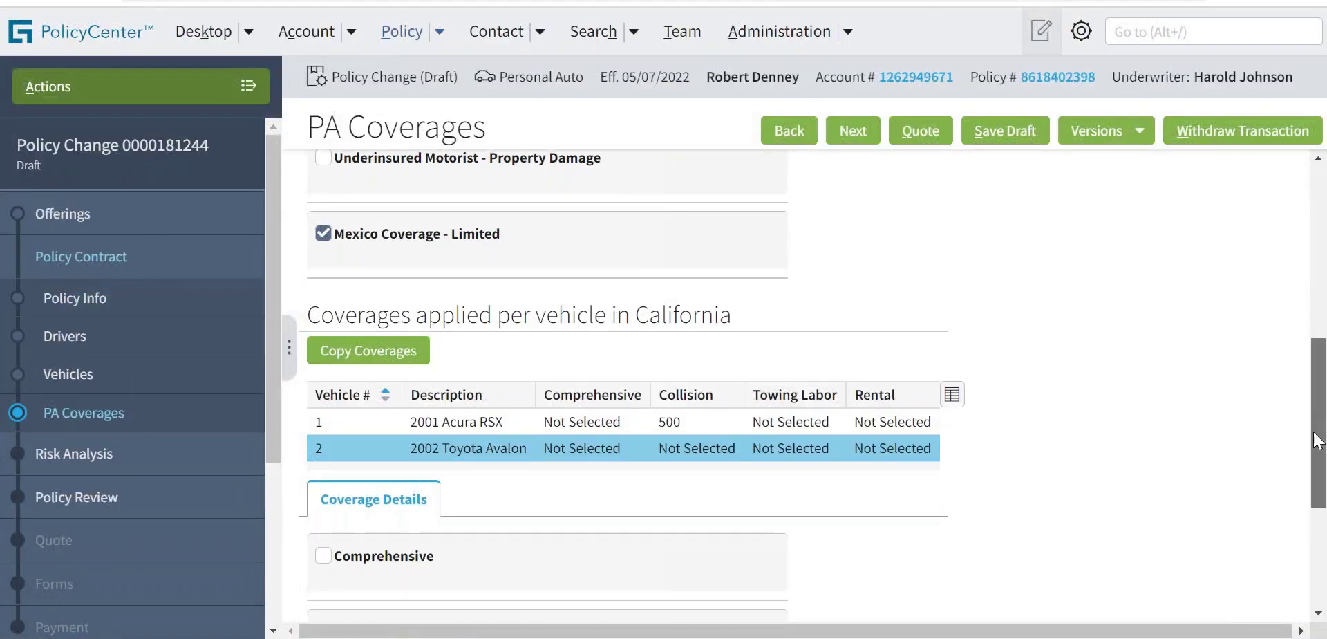
scroll(405, 311, "down", 4)
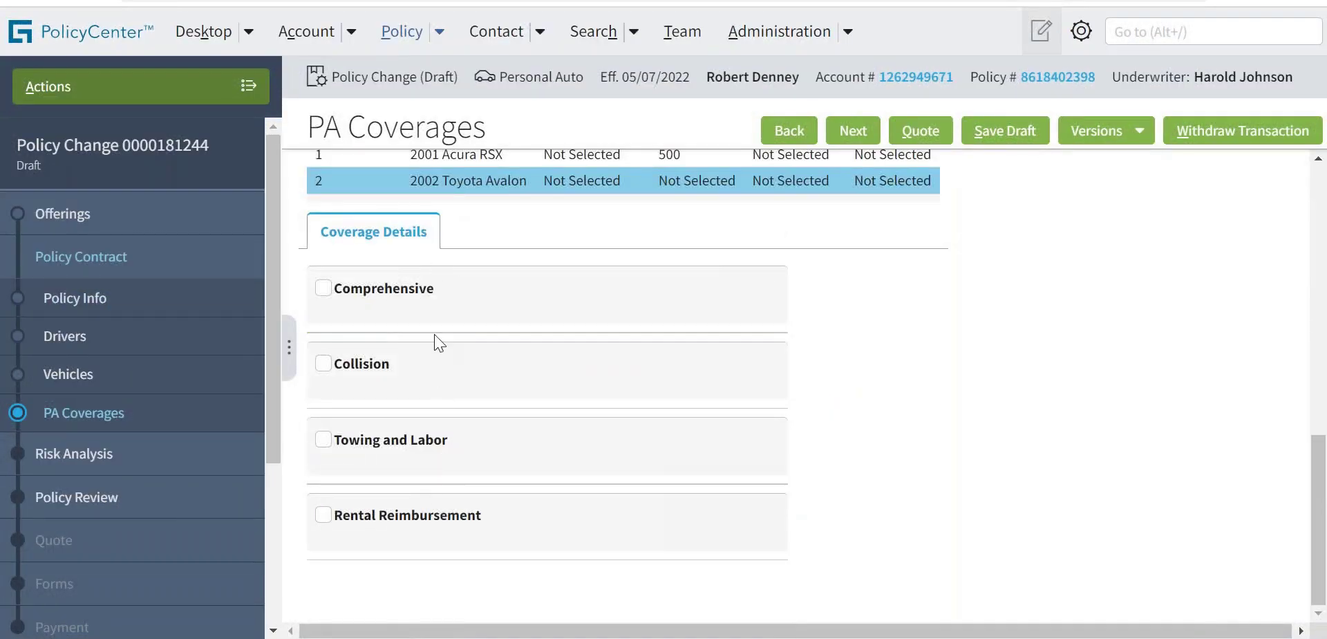
left_click_drag(1319, 528, 1318, 465)
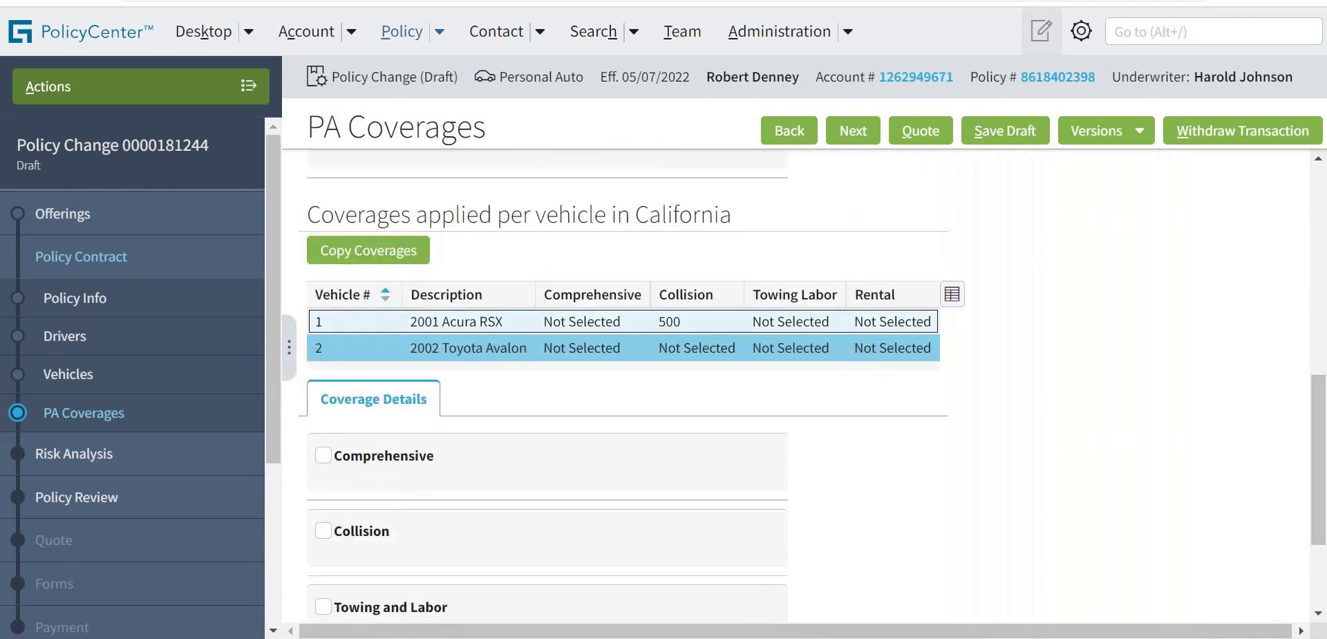
left_click(484, 322)
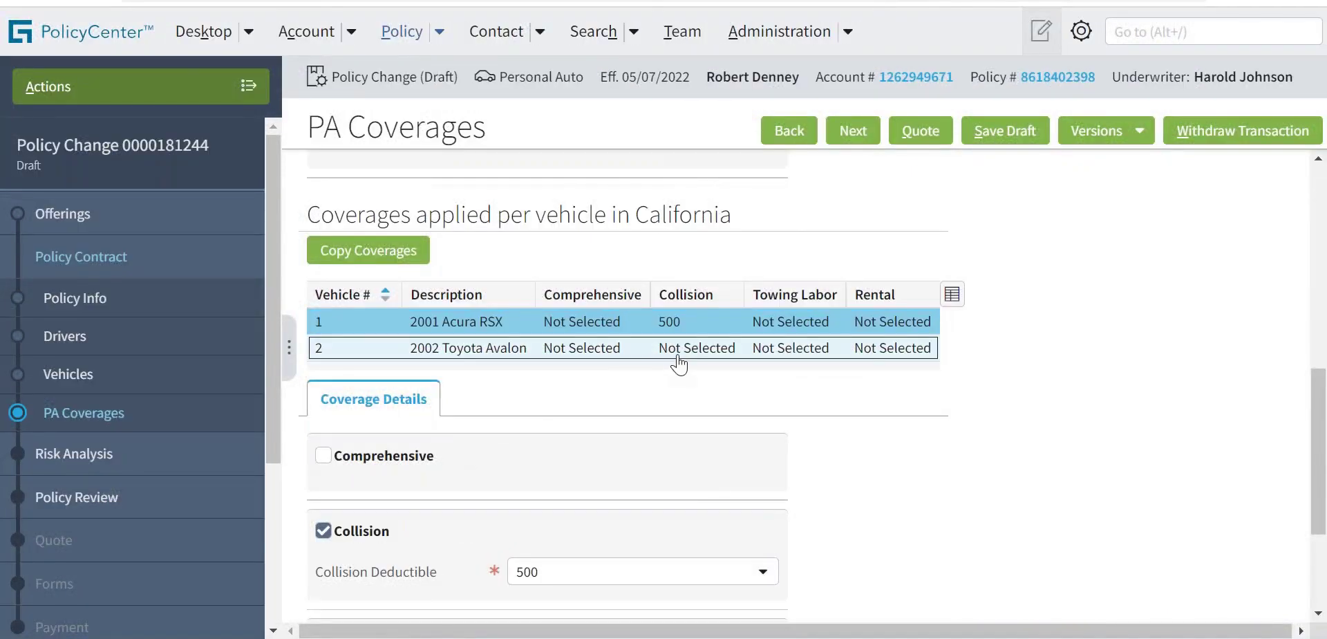
left_click(484, 348)
left_click_drag(1318, 414, 1318, 473)
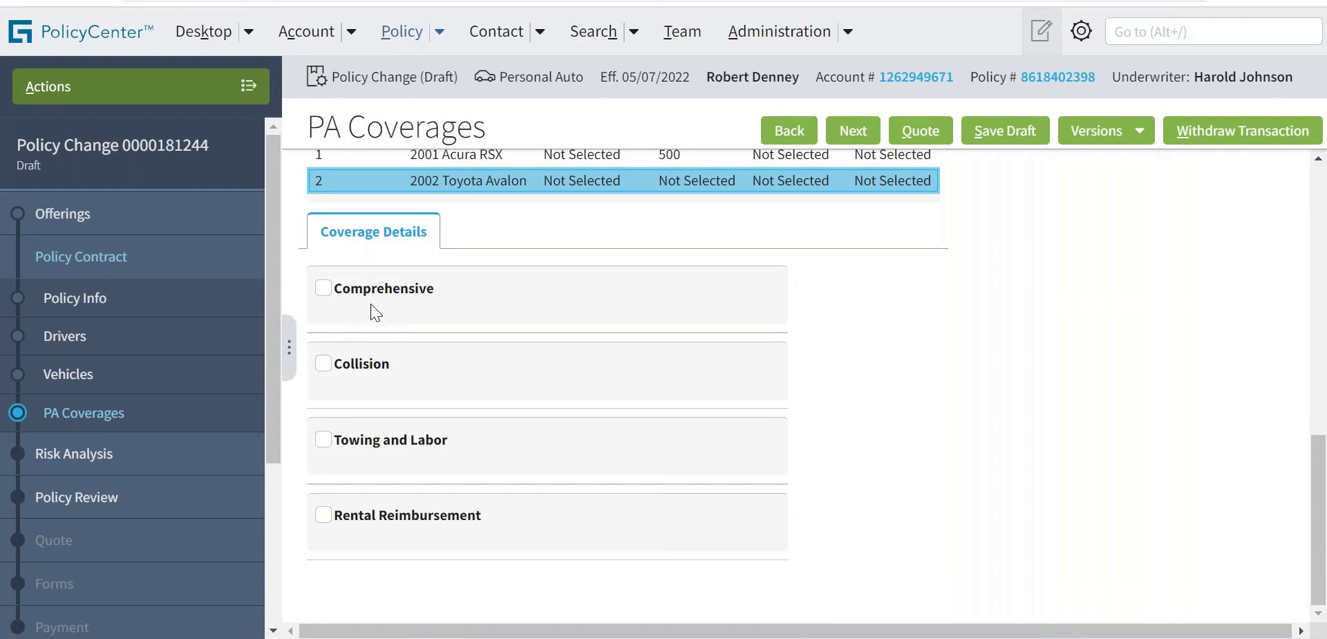
- Tick Comprehensive, Collision and Towing and Labor for the 2002 Toyota Avalon
left_click(322, 289)
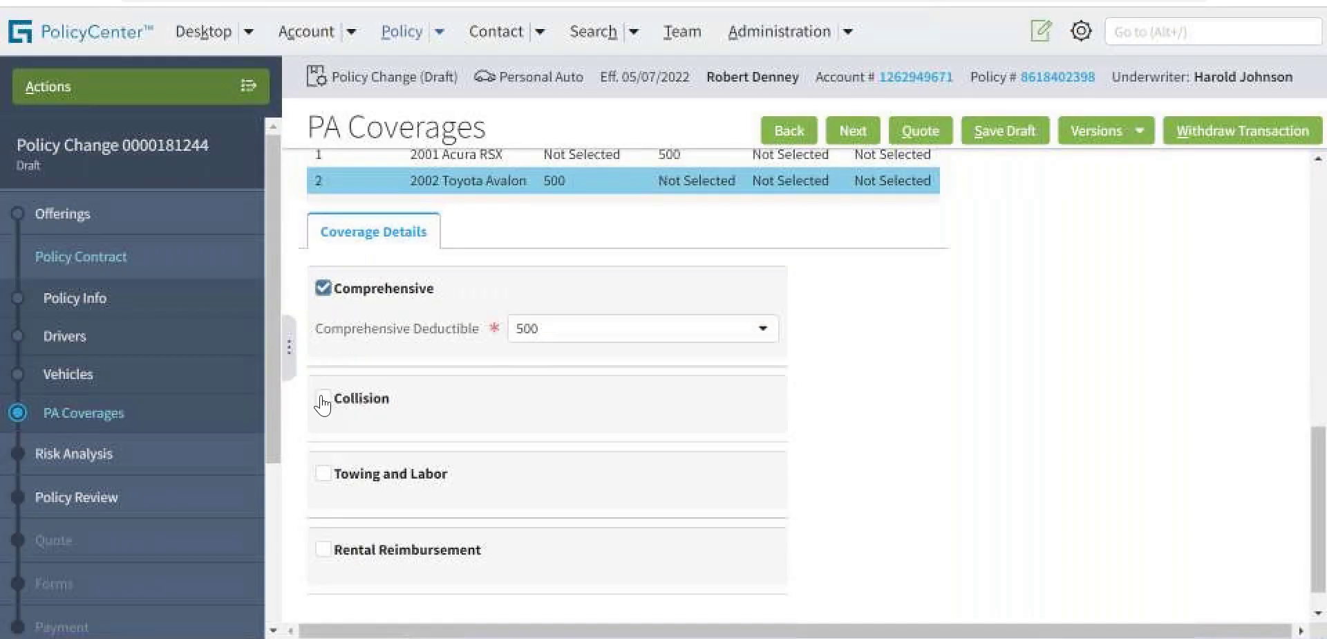
left_click(323, 401)
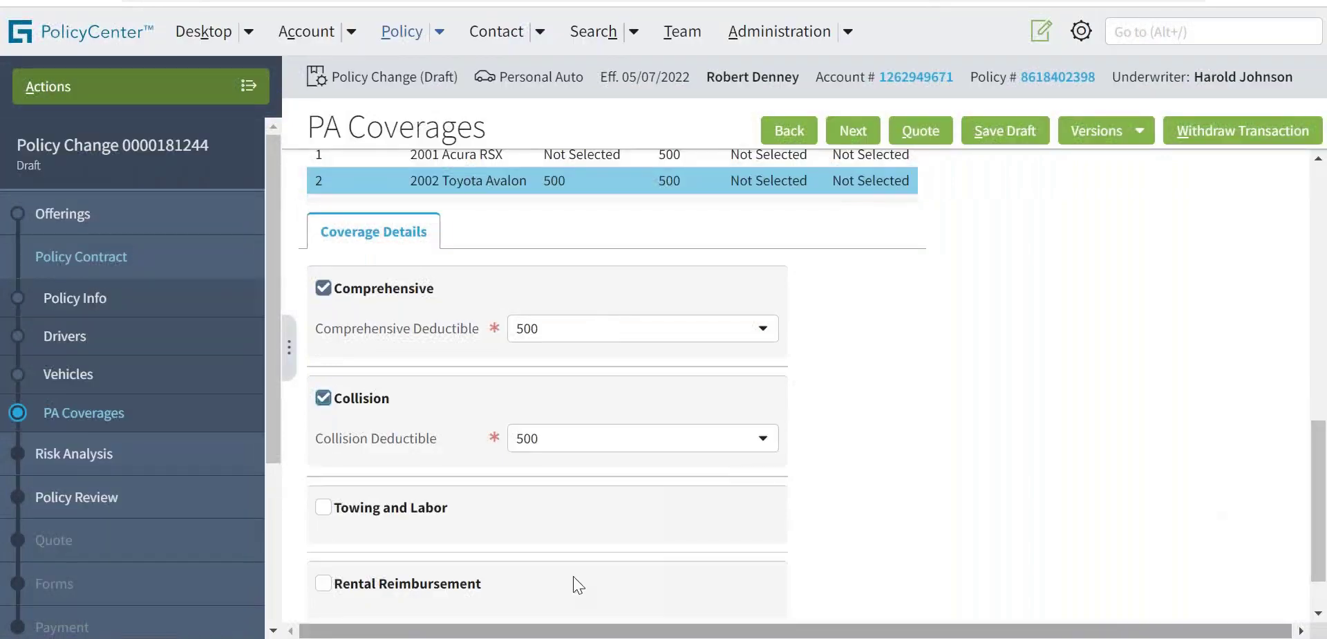
left_click(322, 506)
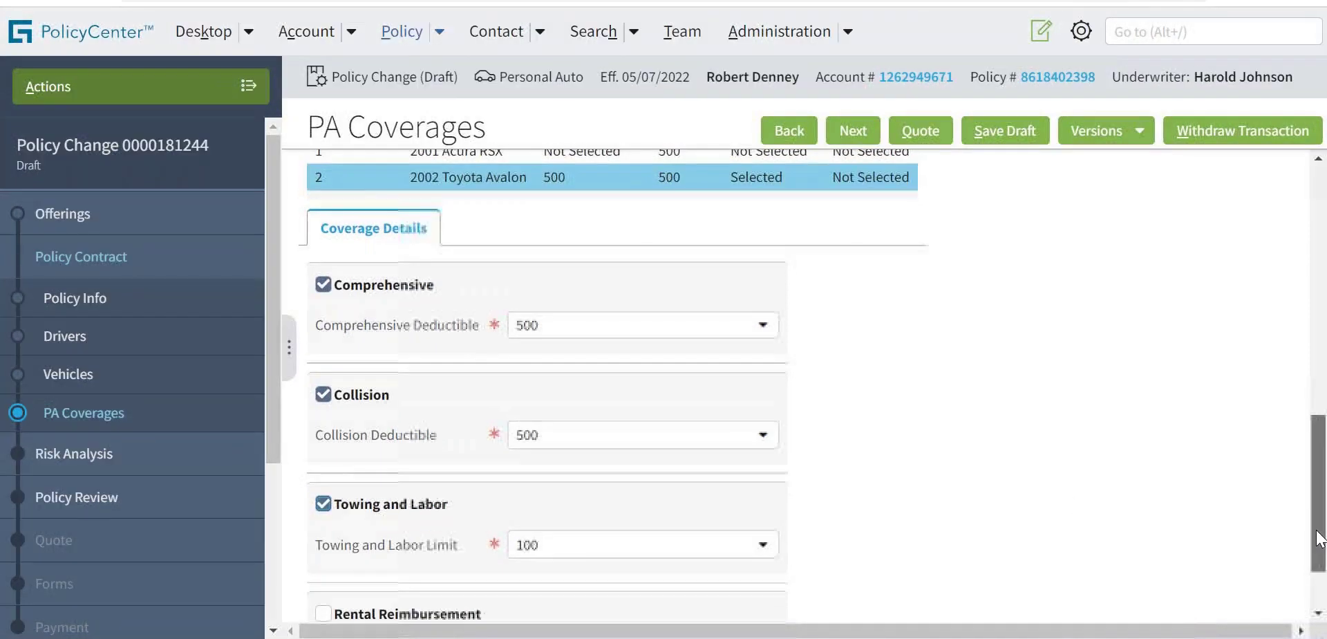
left_click_drag(1317, 545, 1319, 572)
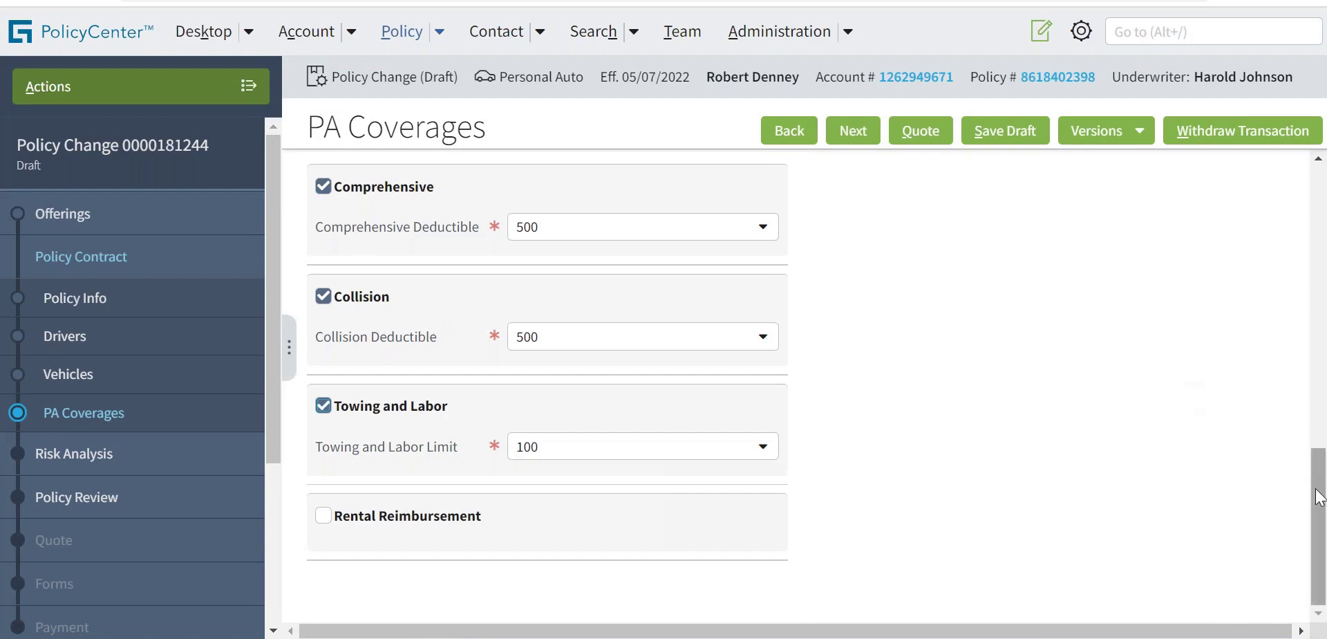
left_click_drag(1315, 495, 1319, 434)
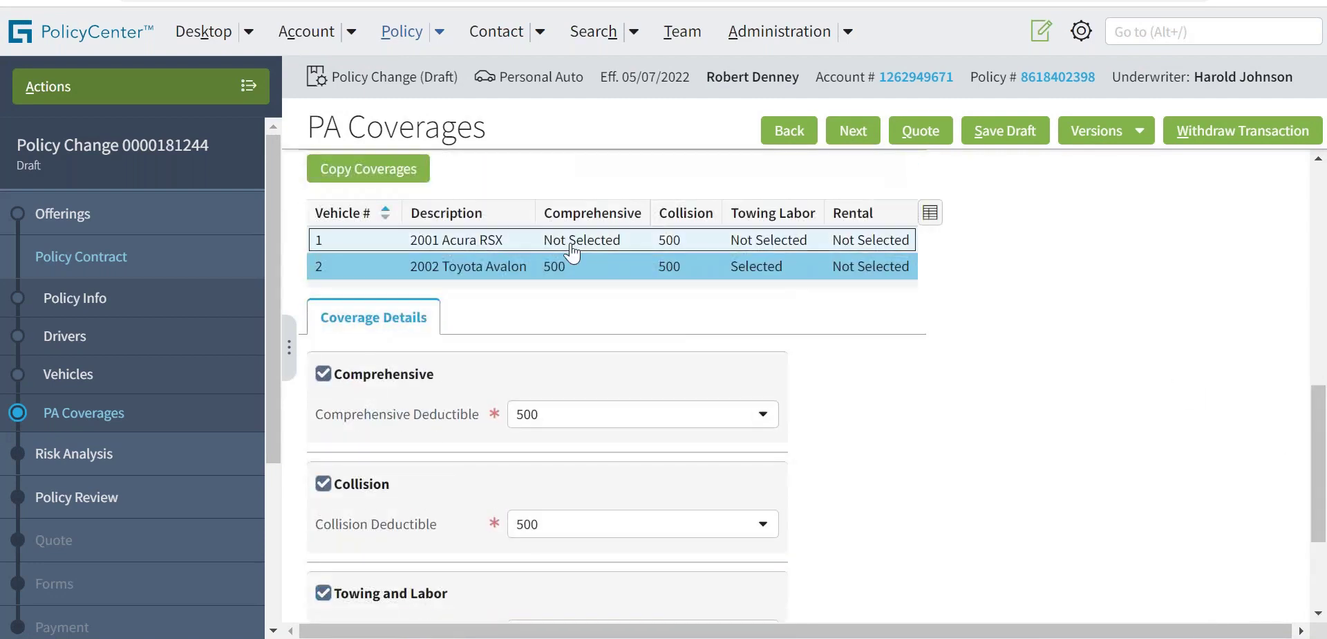
- Add Towing and Labor coverage with the default 100 limit to the 2001 Acura RSX
left_click(570, 269)
left_click(559, 243)
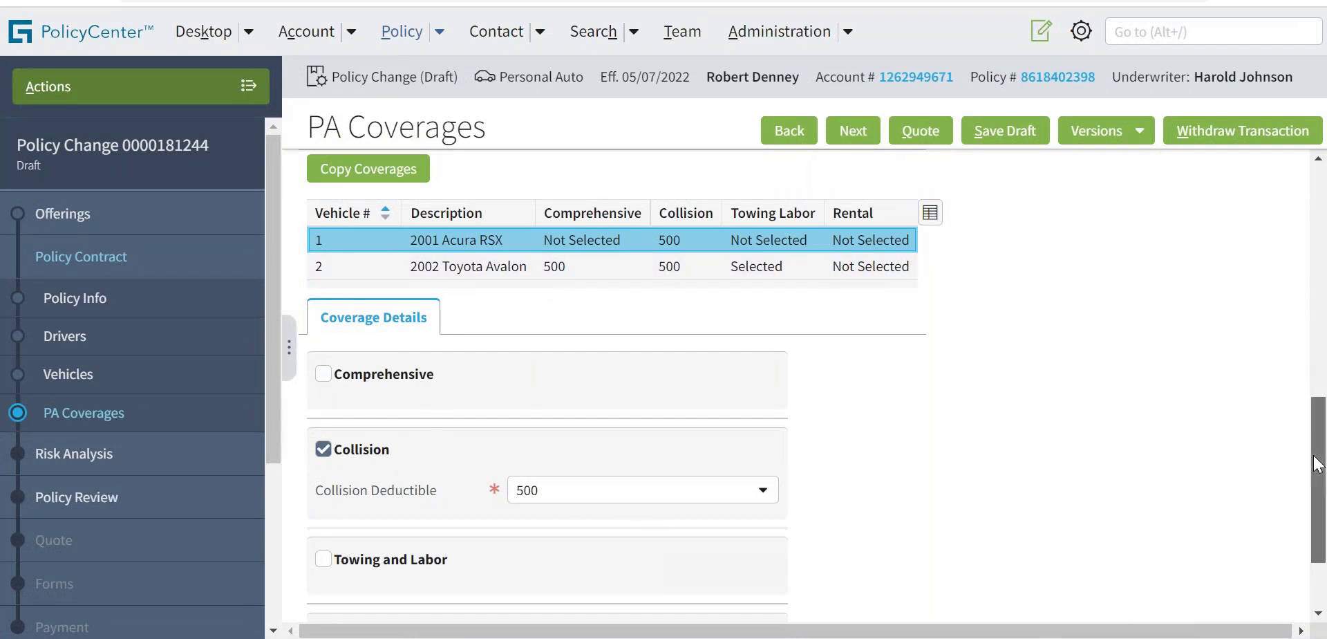
left_click_drag(1317, 464, 1314, 505)
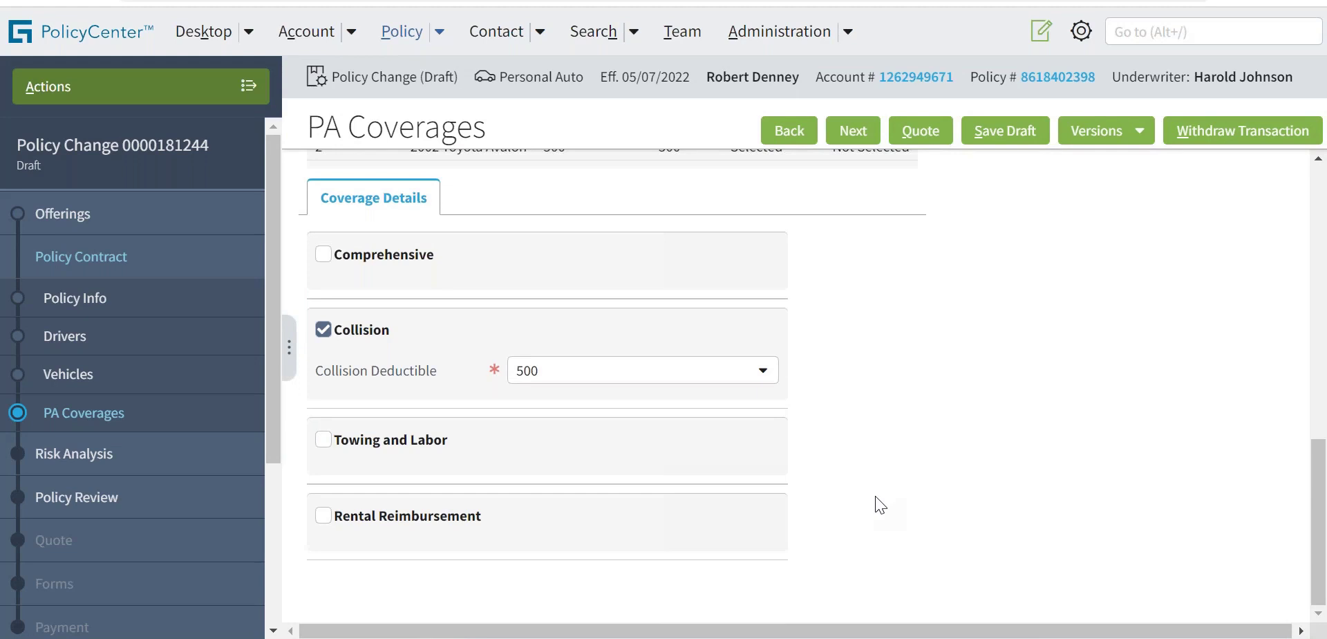
left_click(321, 441)
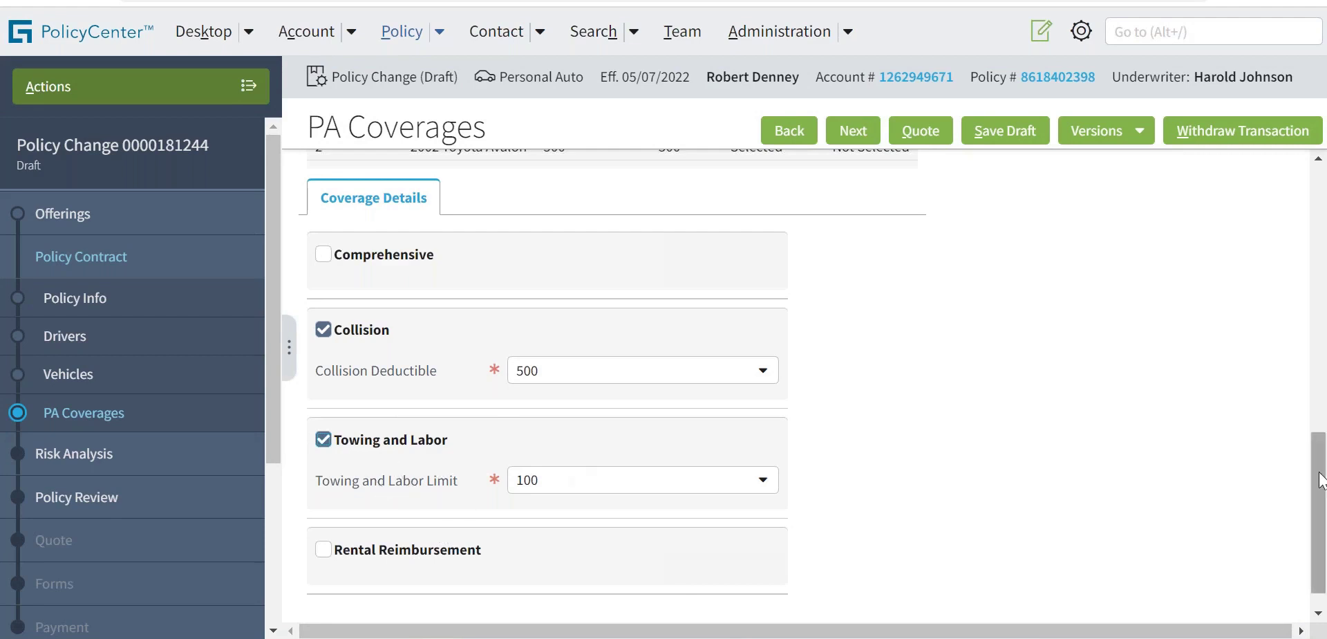
- Scroll back up and confirm the Auto Liability Package stays at 250/500/100
left_click_drag(1320, 496, 1321, 225)
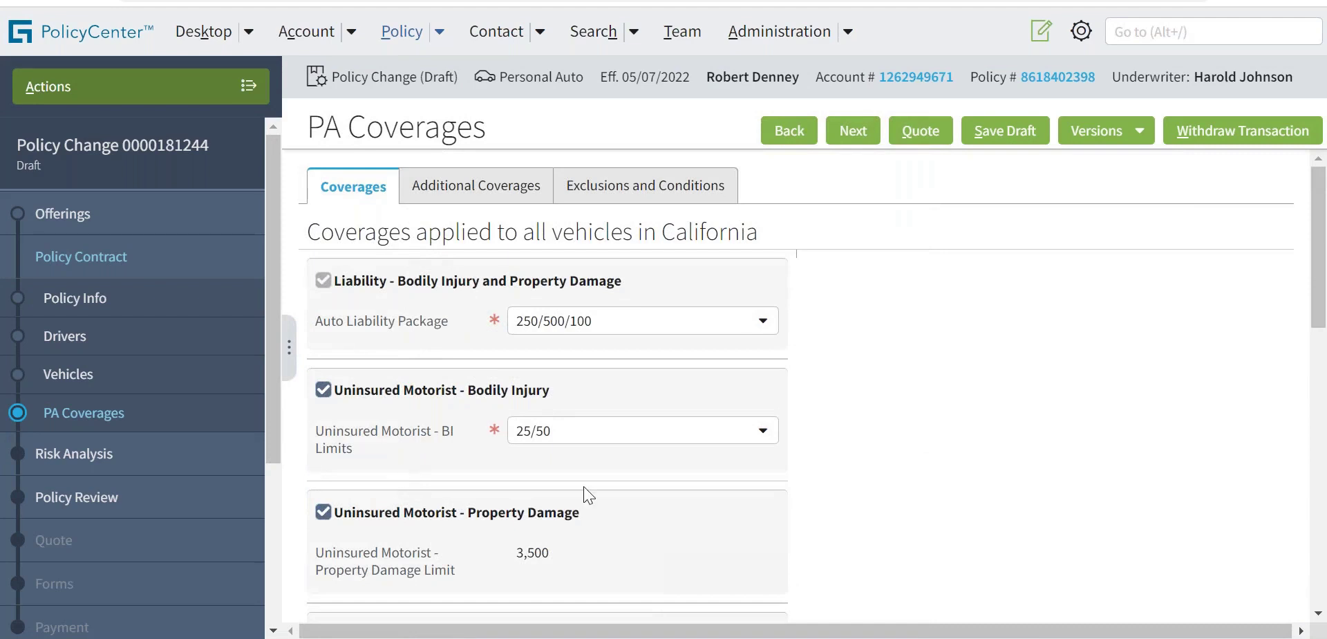
left_click_drag(1320, 231, 1321, 346)
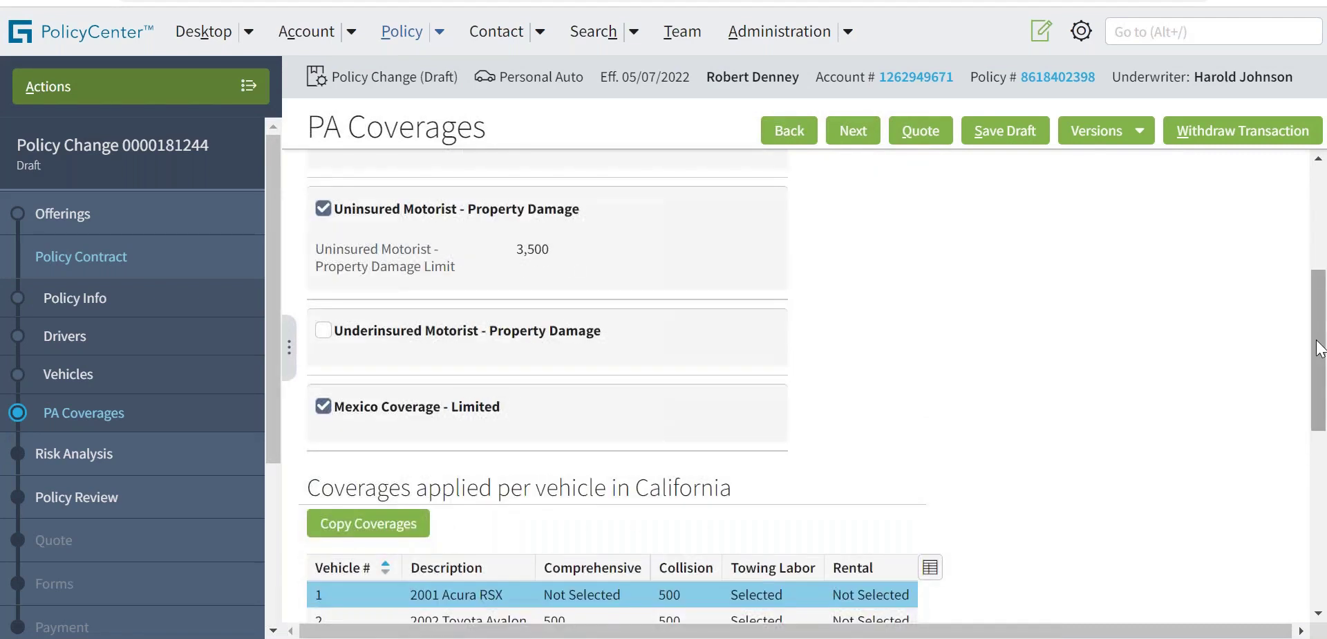
left_click_drag(1316, 334, 323, 371)
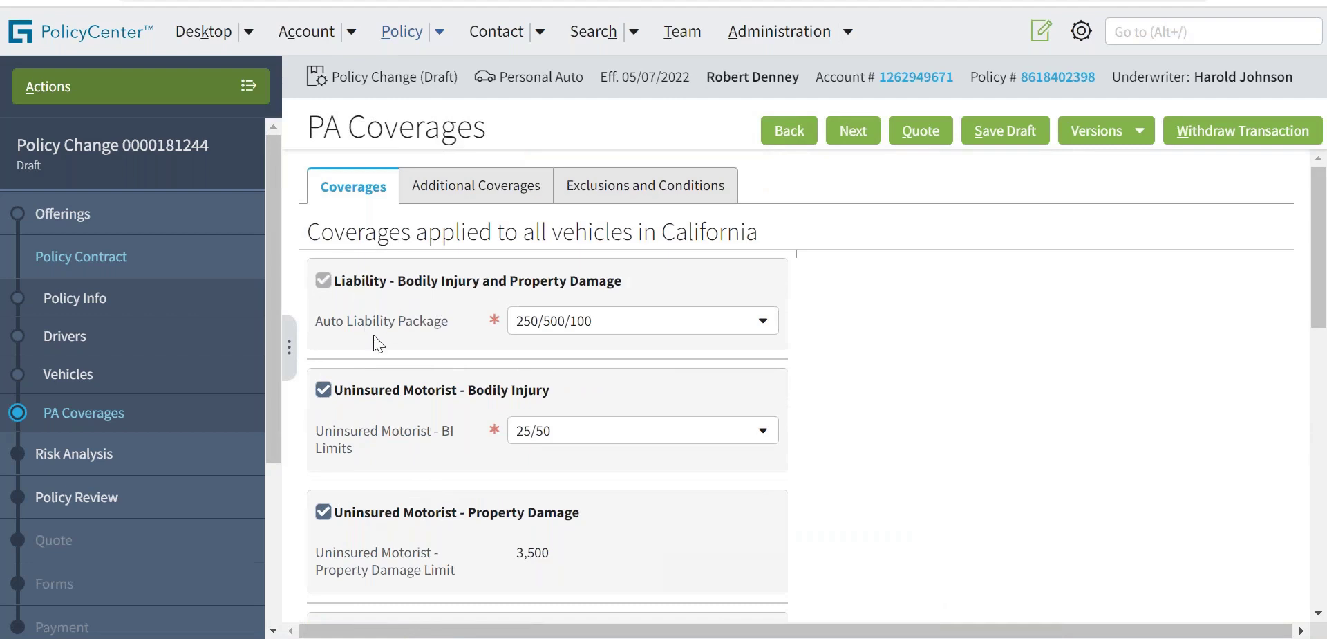
left_click(608, 325)
left_click(923, 417)
- Switch to the Additional Coverages tab on the PA Coverages page
left_click(501, 190)
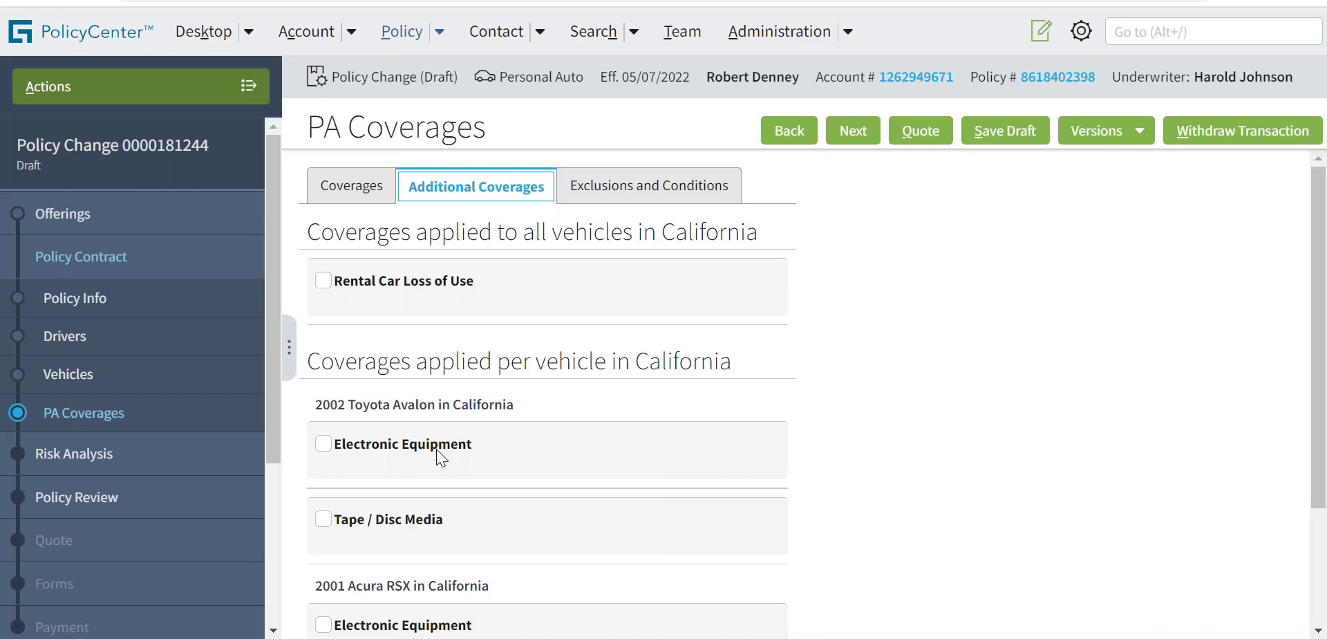
- Add Electronic Equipment to the 2002 Toyota Avalon with an Increased Limit of 1,500
left_click(322, 444)
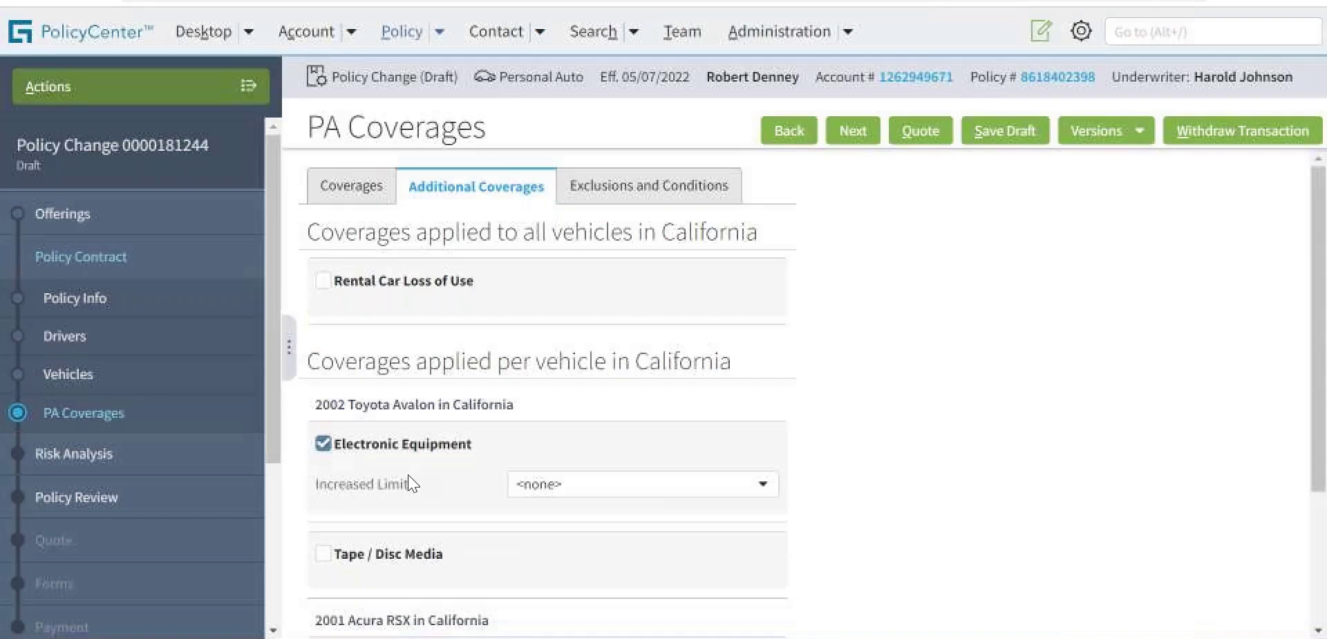
left_click(578, 485)
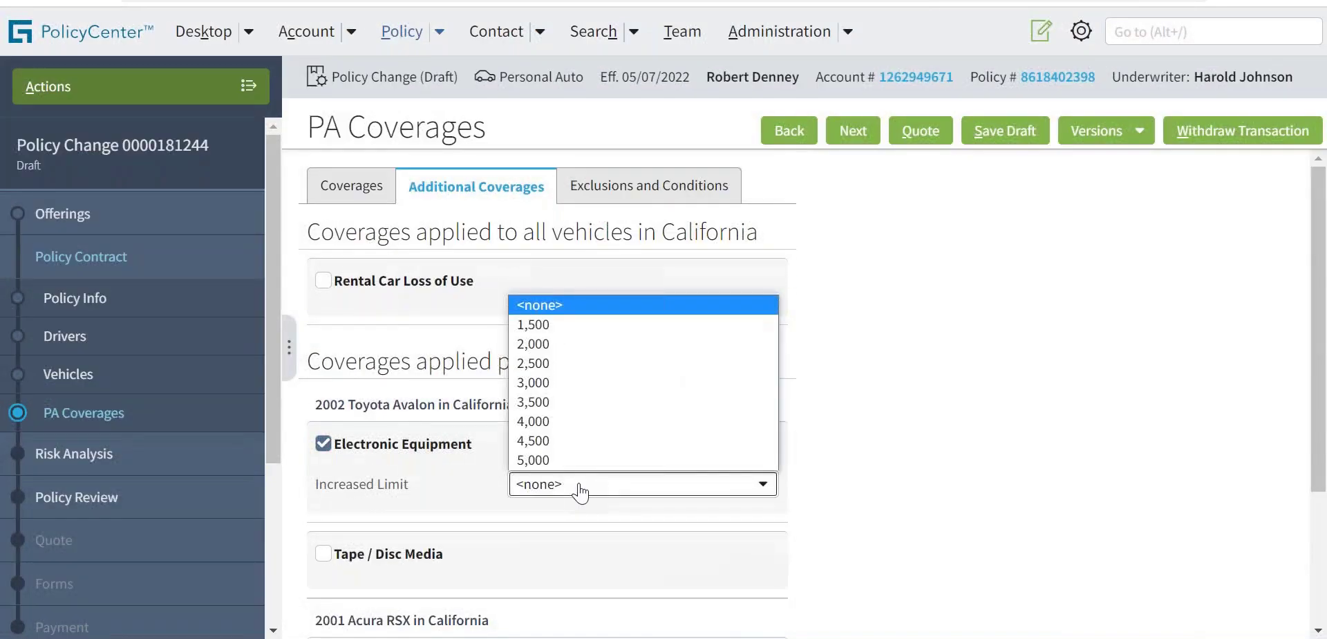
left_click(553, 326)
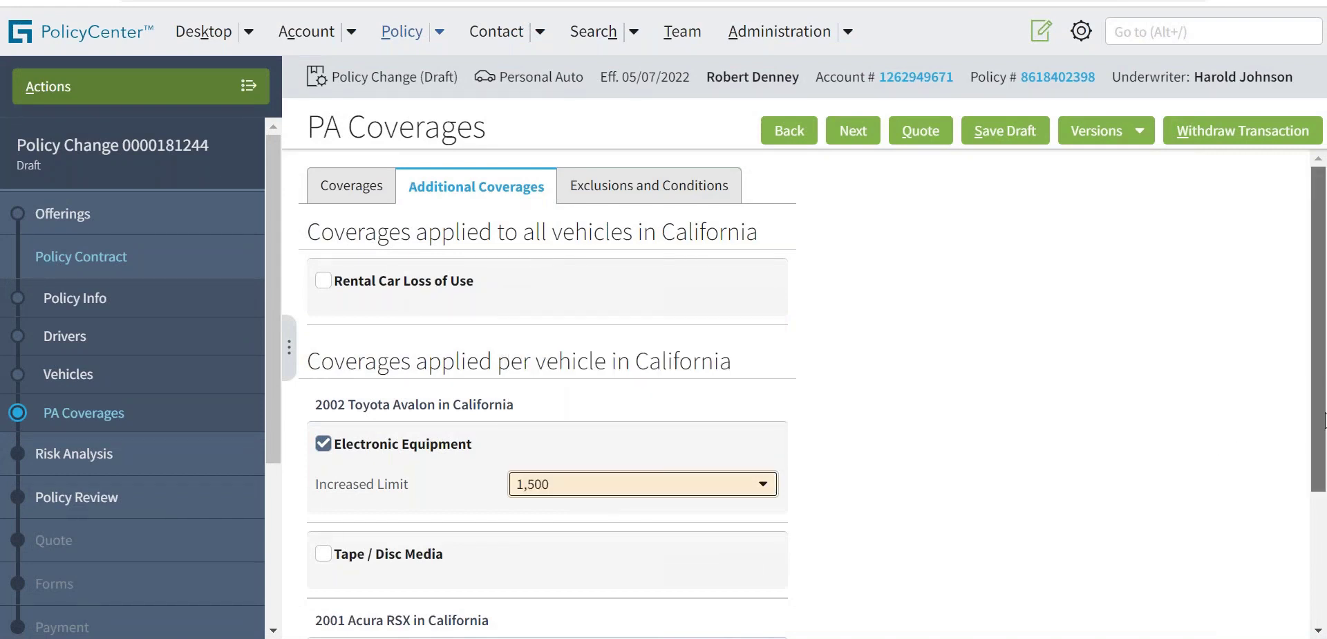
scroll(1322, 450, "down", 3)
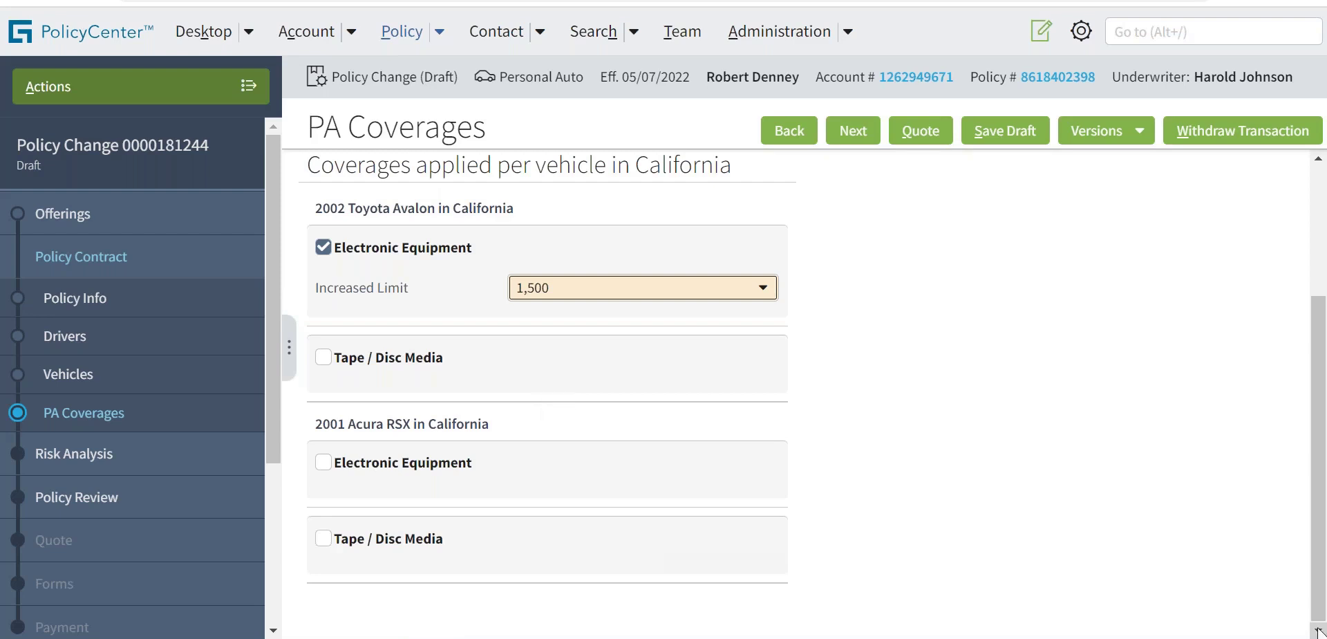
scroll(1317, 536, "up", 3)
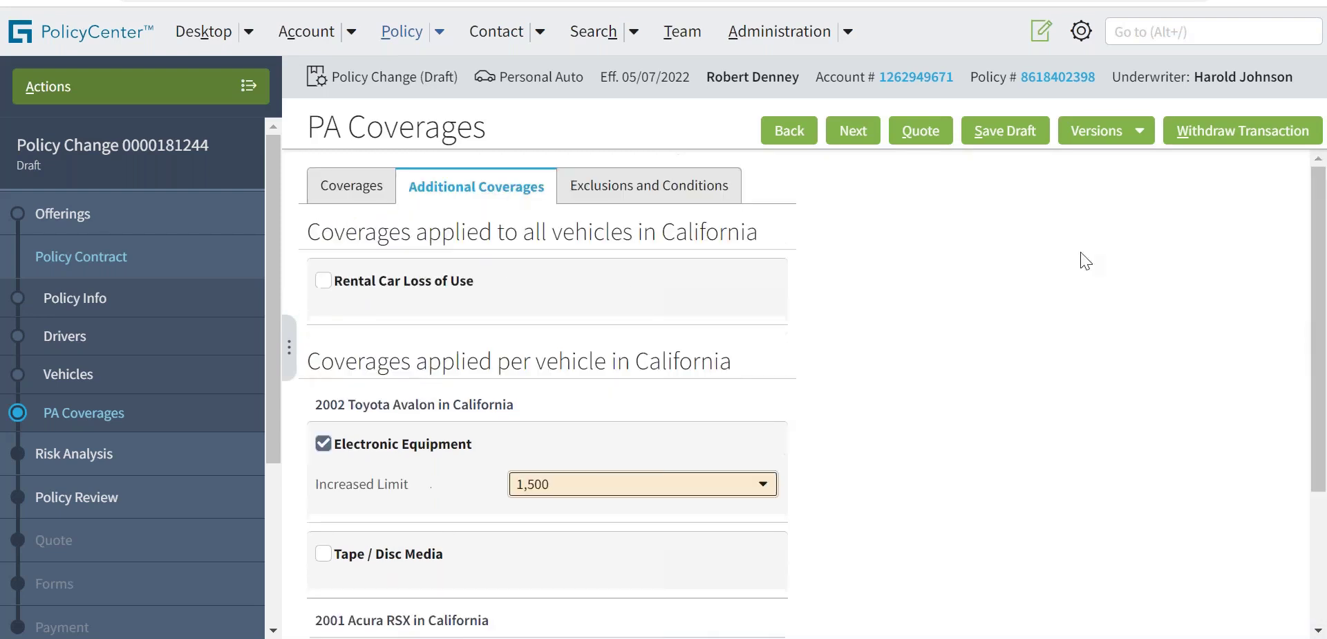
- Review Exclusions and Conditions, then advance to Risk Analysis, which shows no underwriting issues
left_click(657, 194)
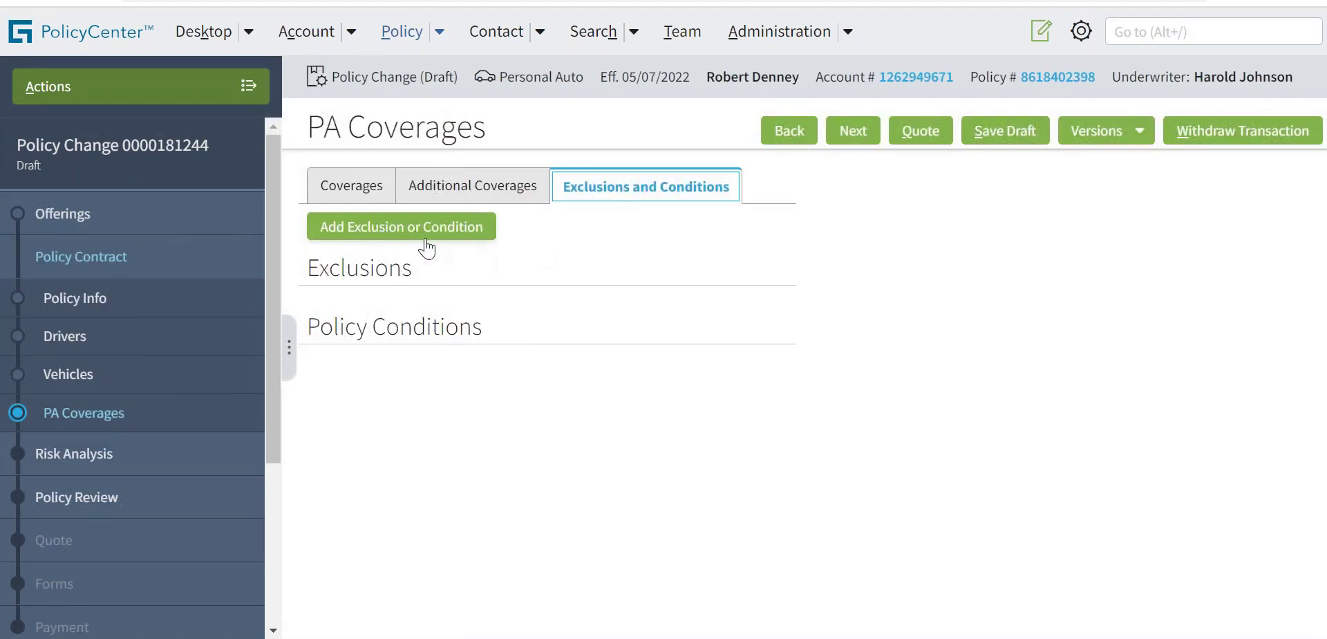
left_click(854, 133)
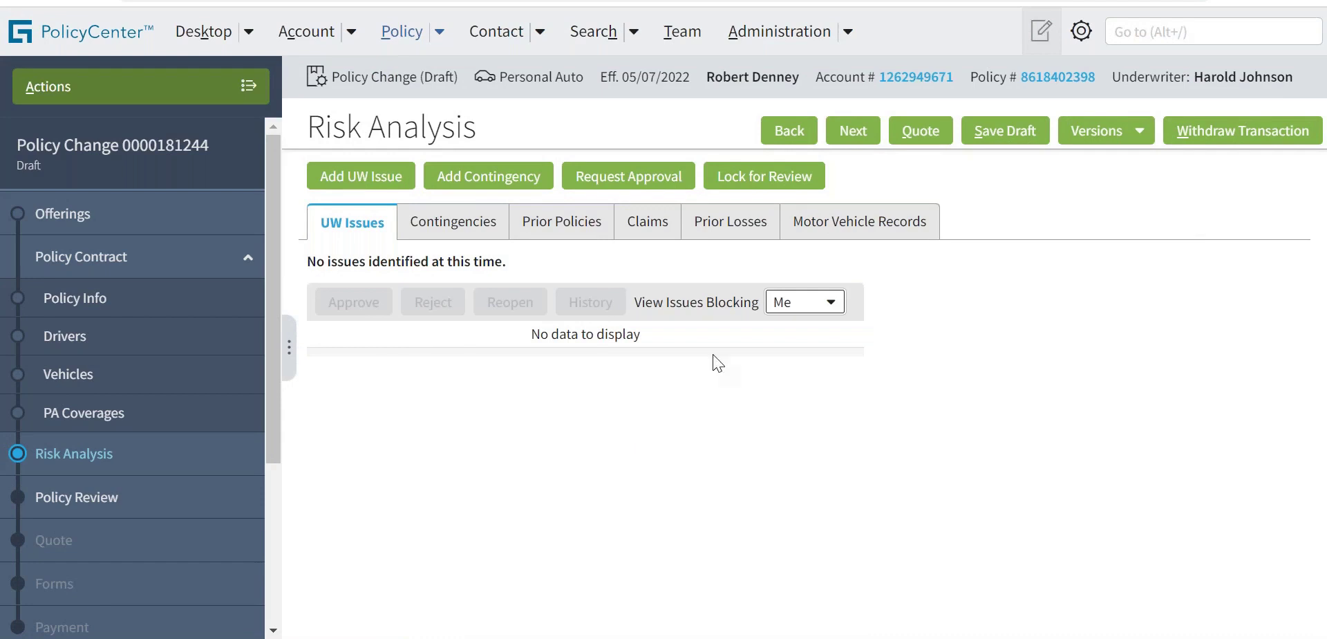
- Quote the policy change, giving a $2,405.00 premium and a $2,579.00 total cost
left_click(920, 139)
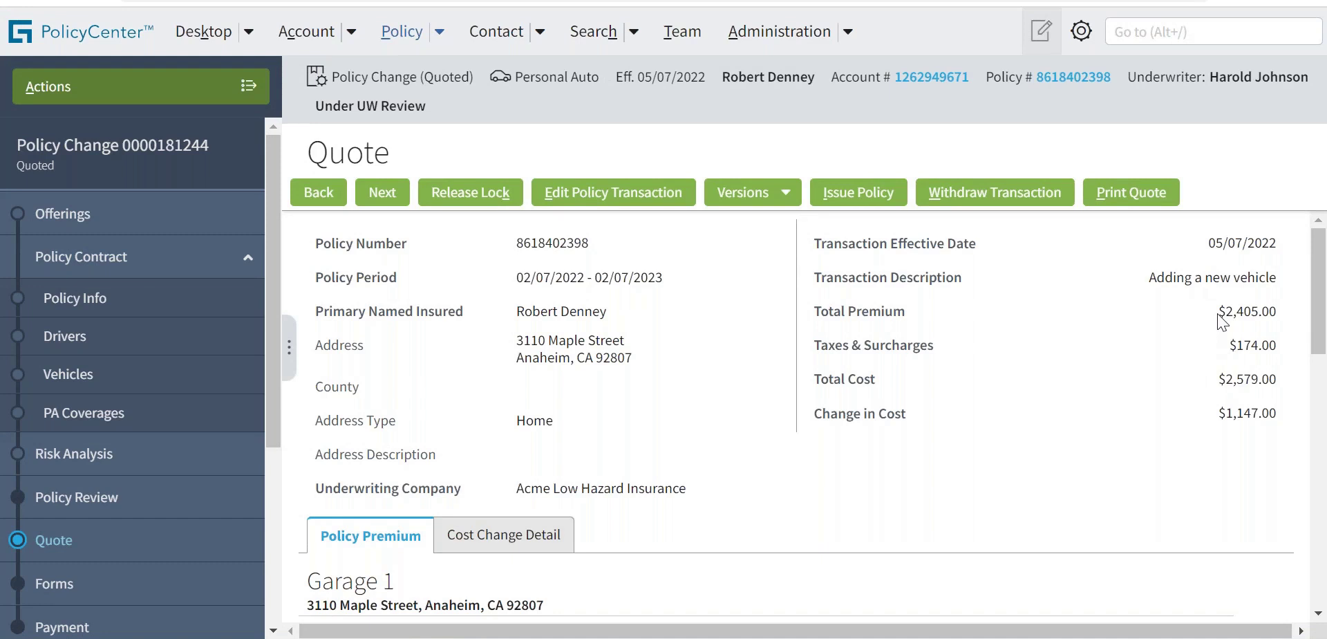
- Highlight the $2,405.00 Total Premium, taxes, $2,579.00 Total Cost and $1,147.00 Change in Cost
left_click_drag(1217, 313, 1279, 315)
left_click_drag(1231, 347, 1248, 347)
left_click_drag(1218, 383, 1273, 387)
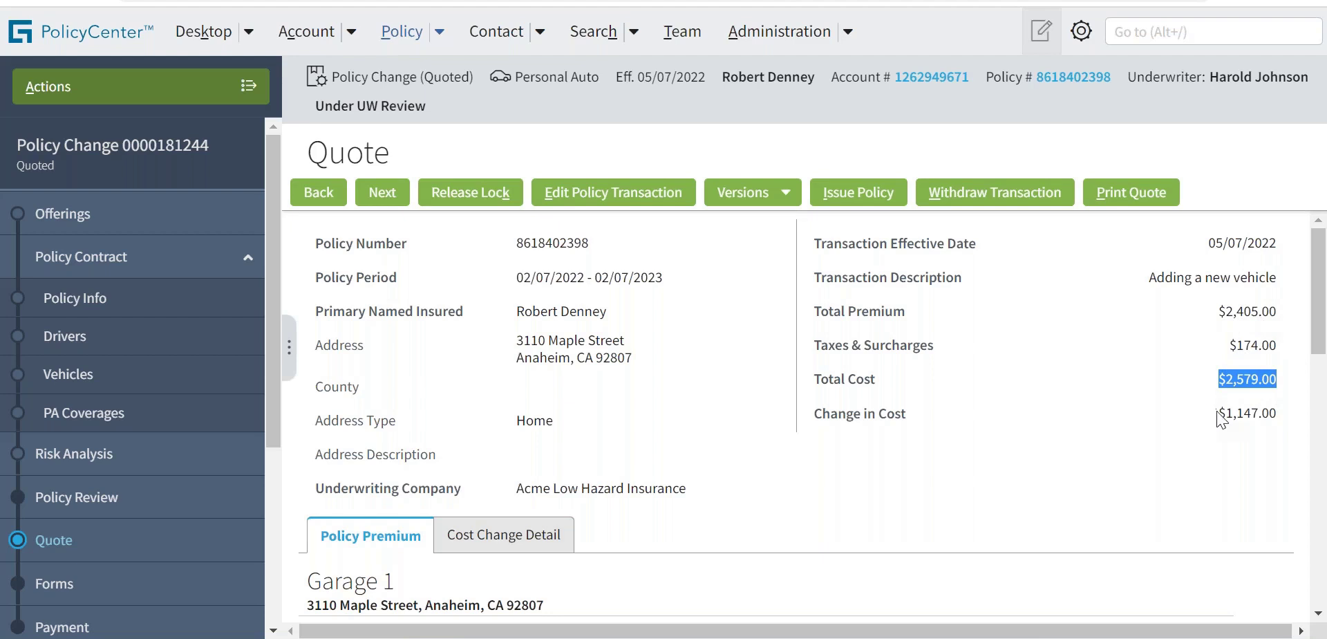
left_click_drag(1218, 417, 1279, 416)
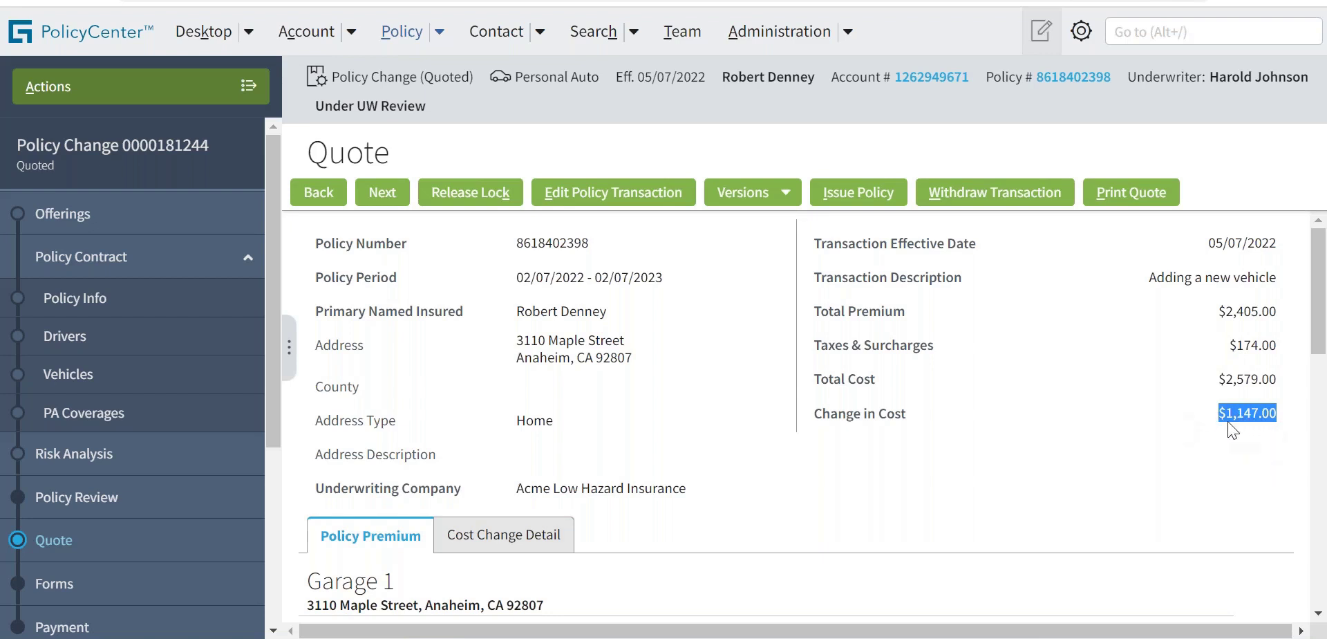
left_click(1263, 424)
left_click_drag(811, 413, 1235, 422)
left_click(1102, 433)
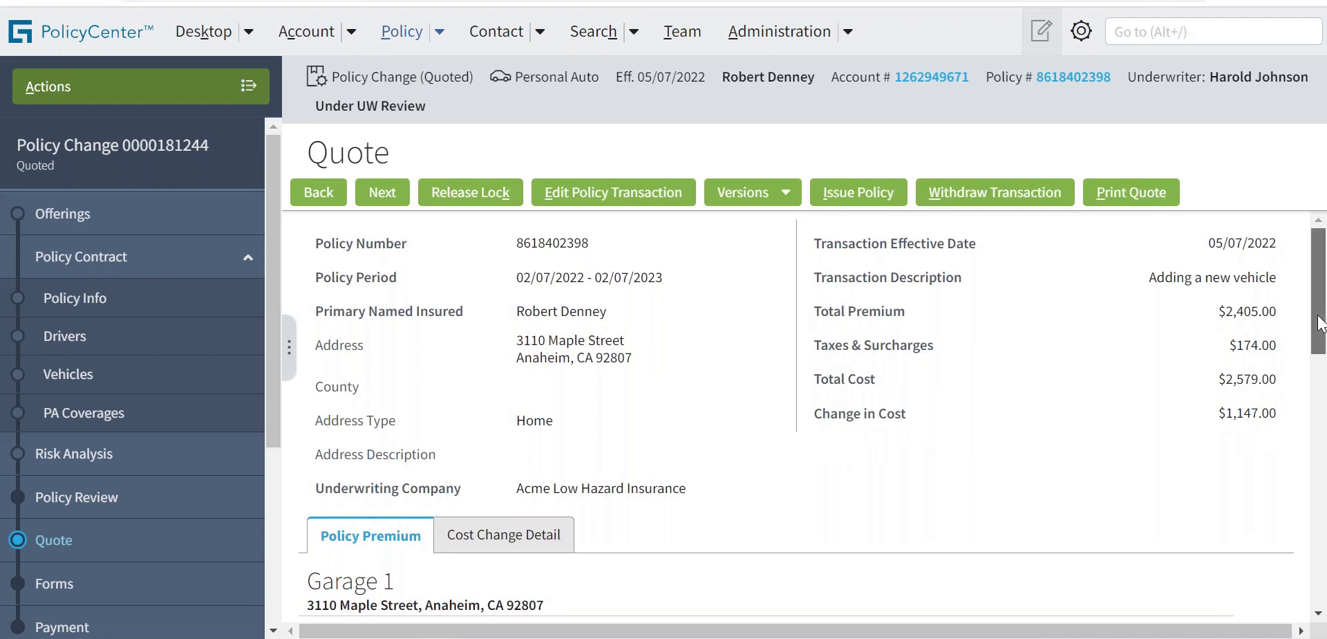
- Scroll down the Policy Premium tab and highlight the premium subtotal and CA Tax amounts
left_click_drag(1320, 323, 1324, 405)
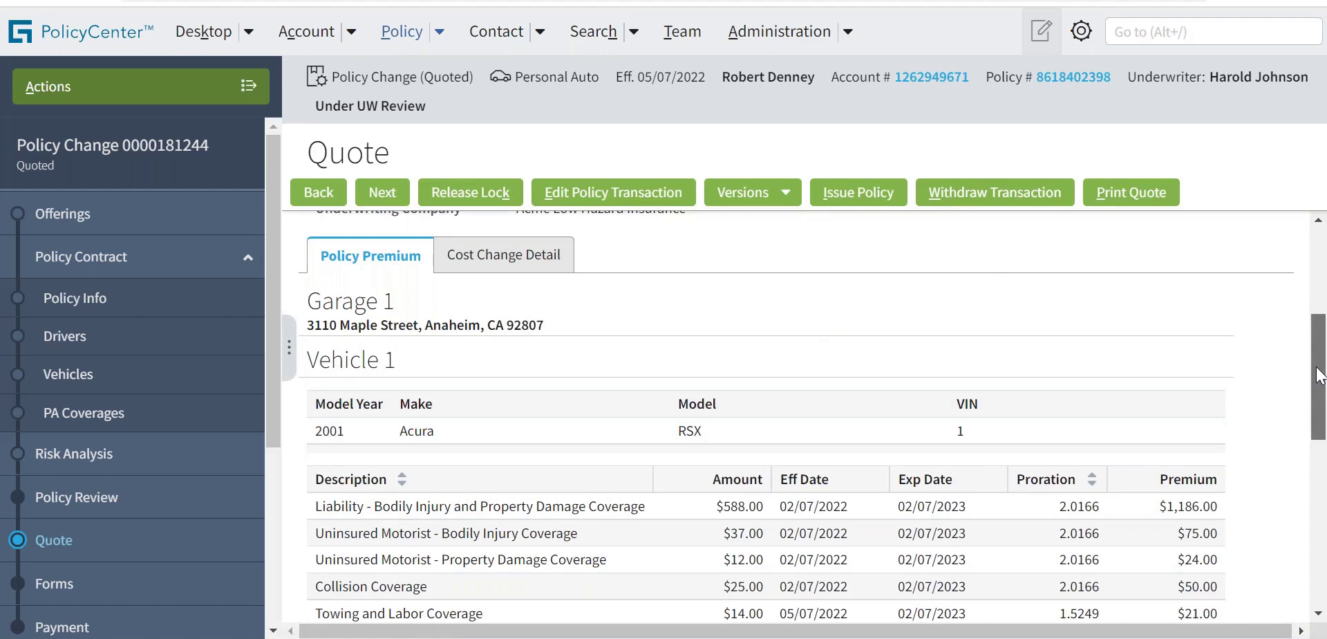
scroll(1317, 387, "down", 3)
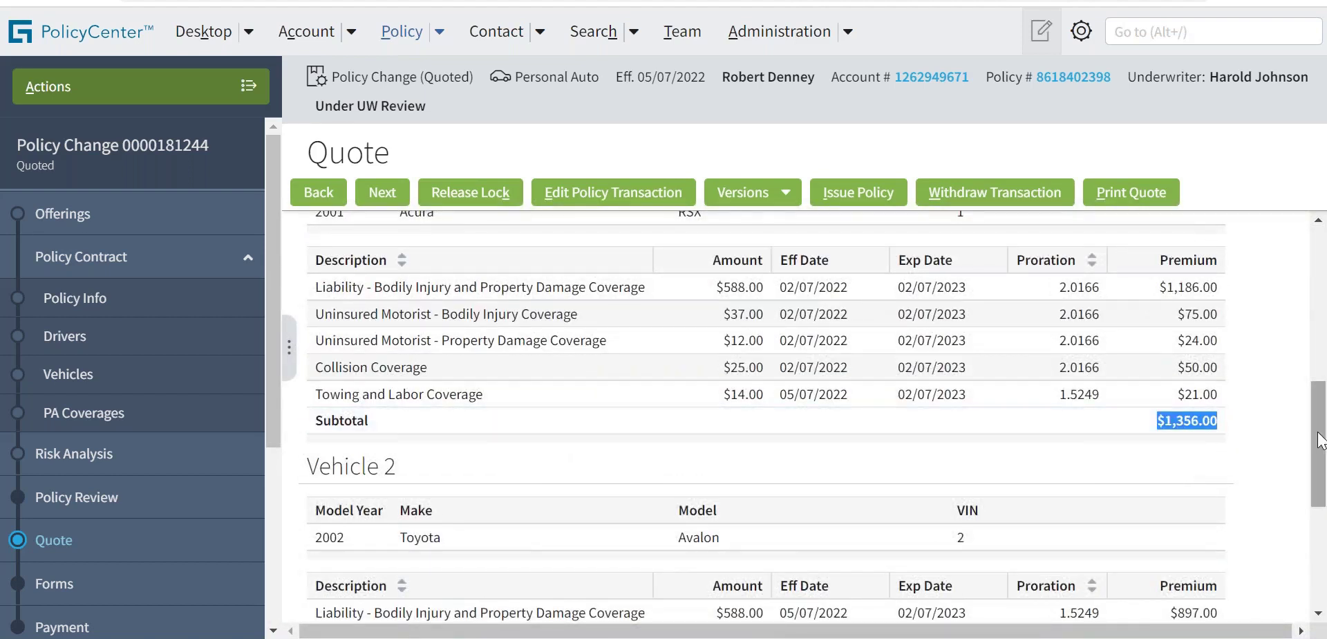
scroll(1320, 441, "down", 3)
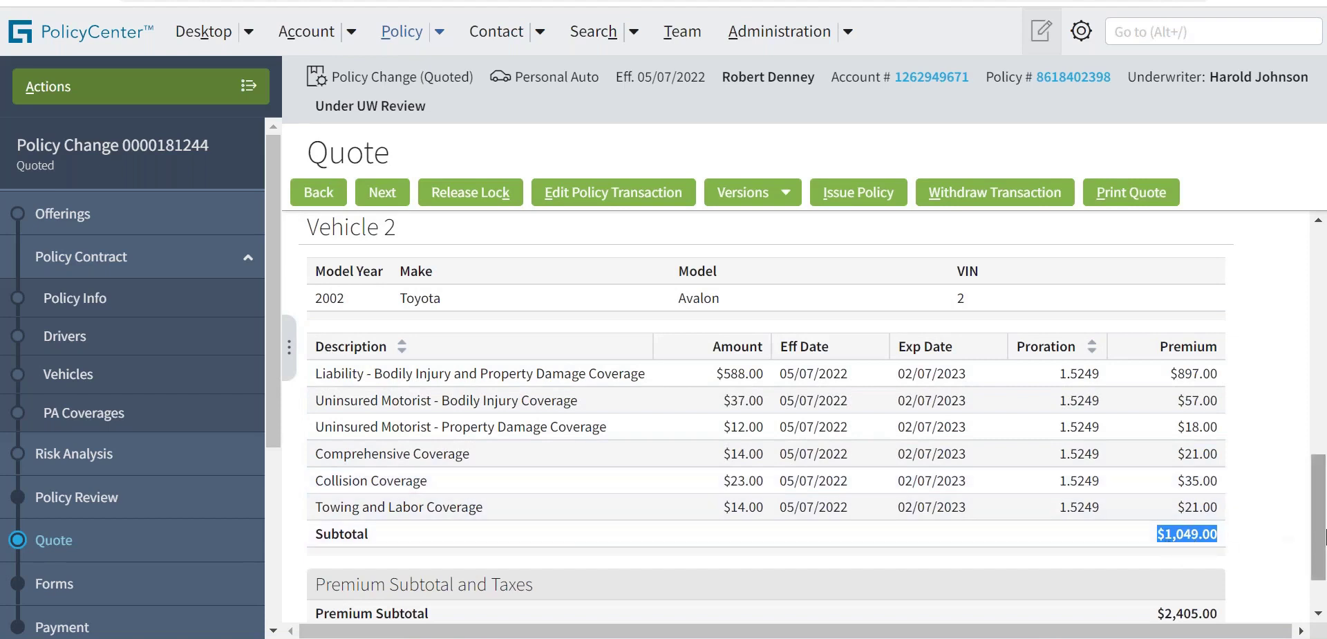
scroll(1320, 532, "down", 2)
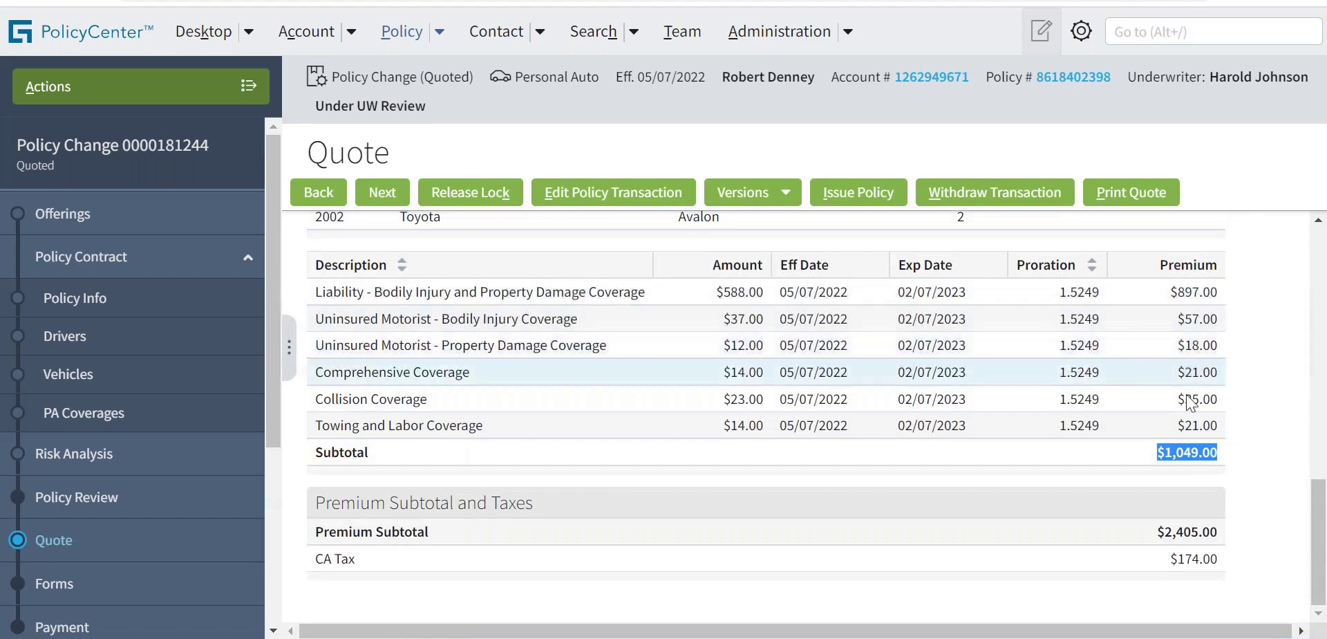
left_click_drag(1147, 537, 1212, 545)
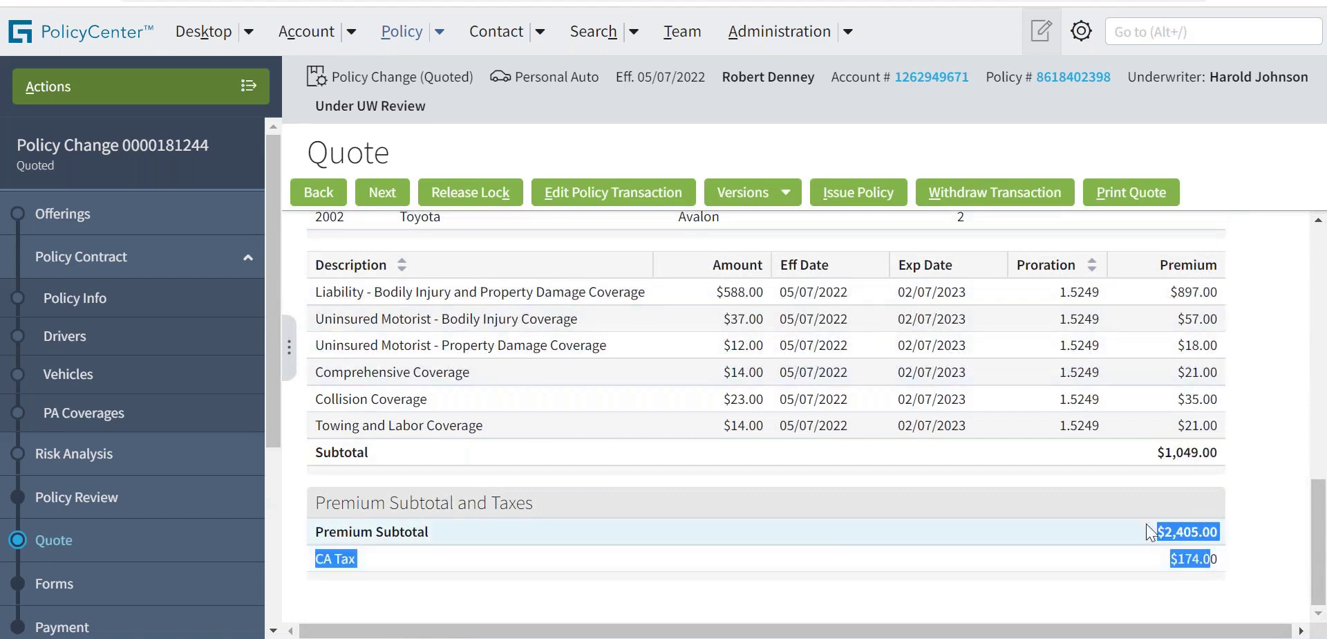
left_click(1272, 466)
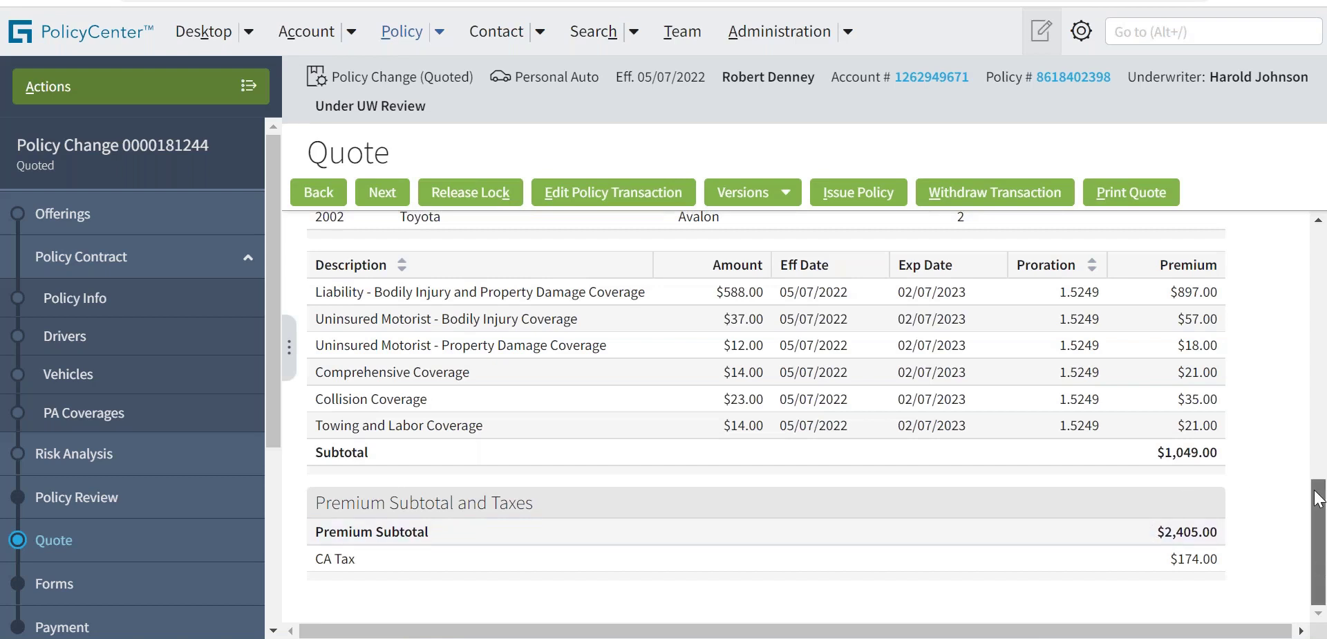
- Point out the Quote page title, then bring up Vehicle 1's (2001 Acura RSX) coverage premiums
scroll(1175, 425, "up", 10)
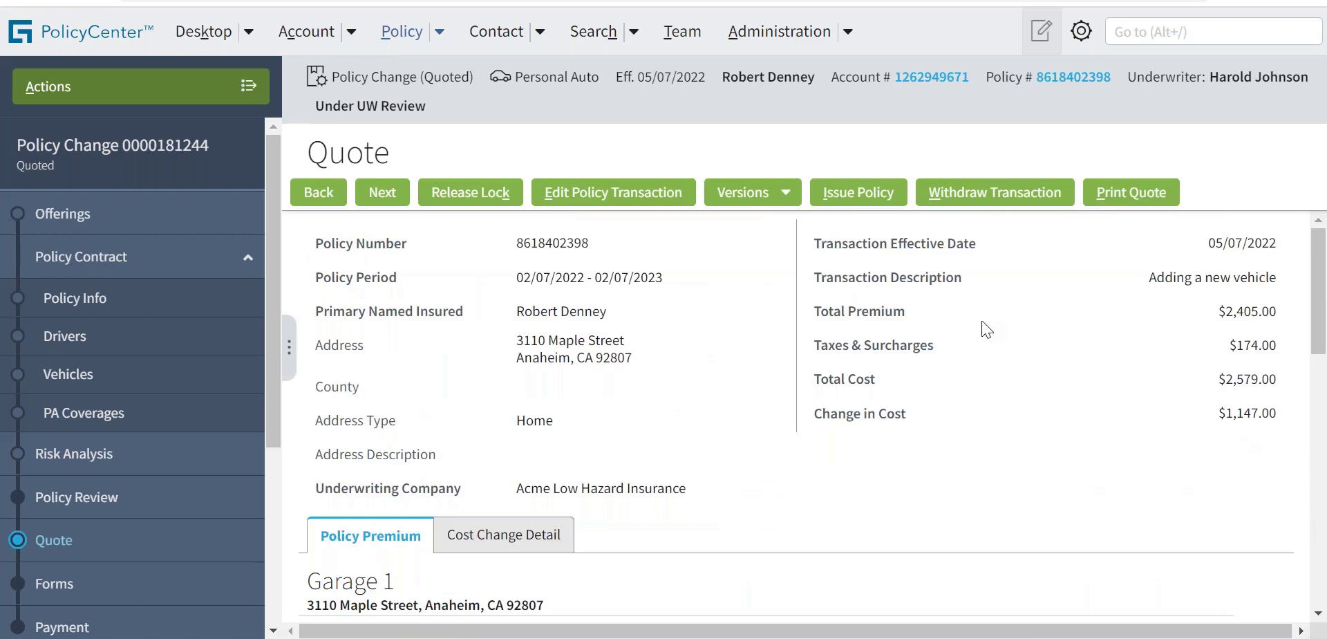
double_click(351, 154)
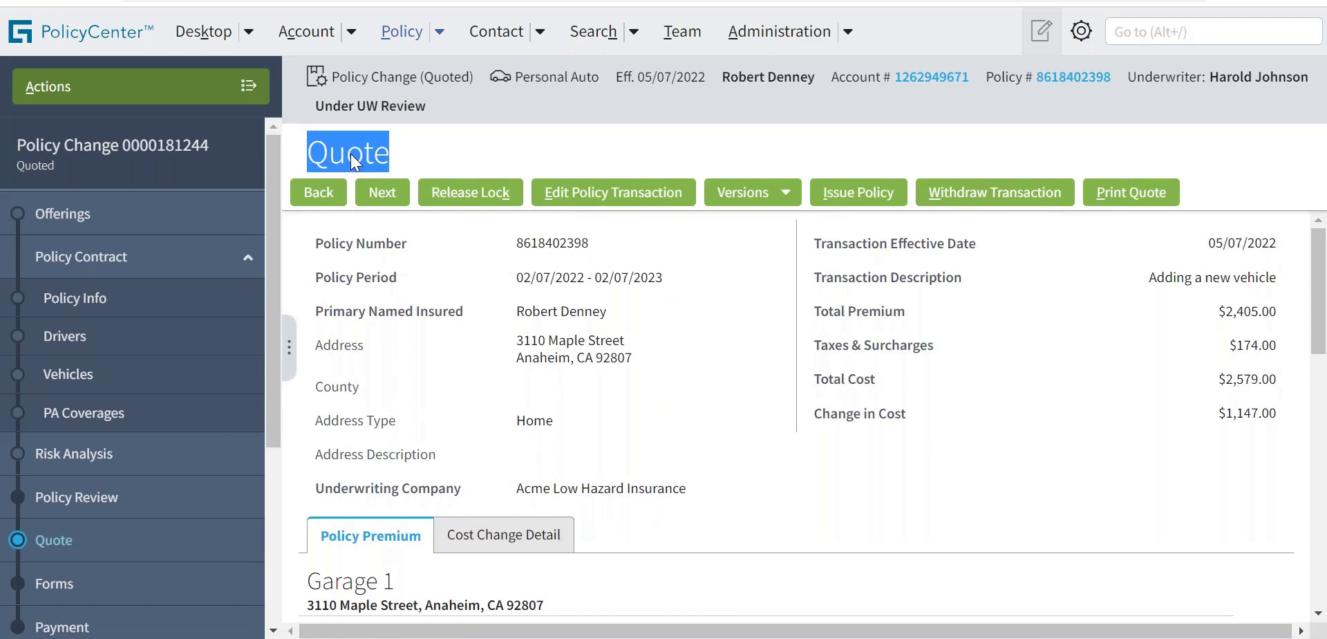
left_click(715, 478)
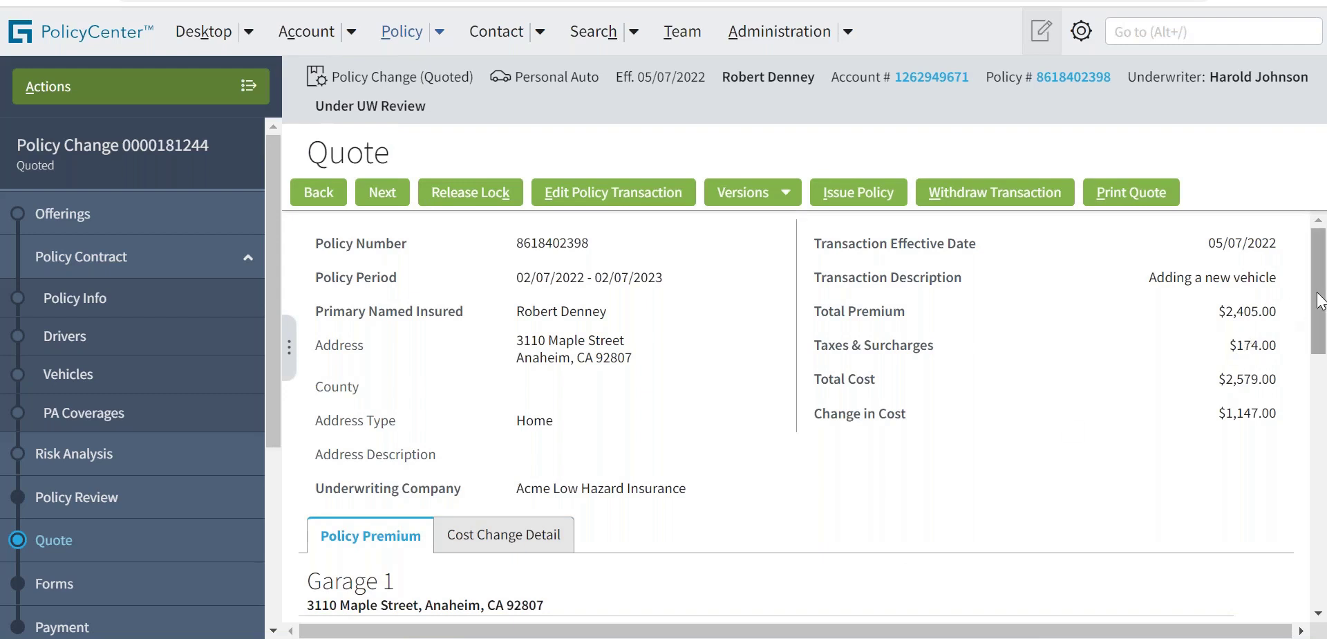
left_click_drag(1319, 301, 1319, 542)
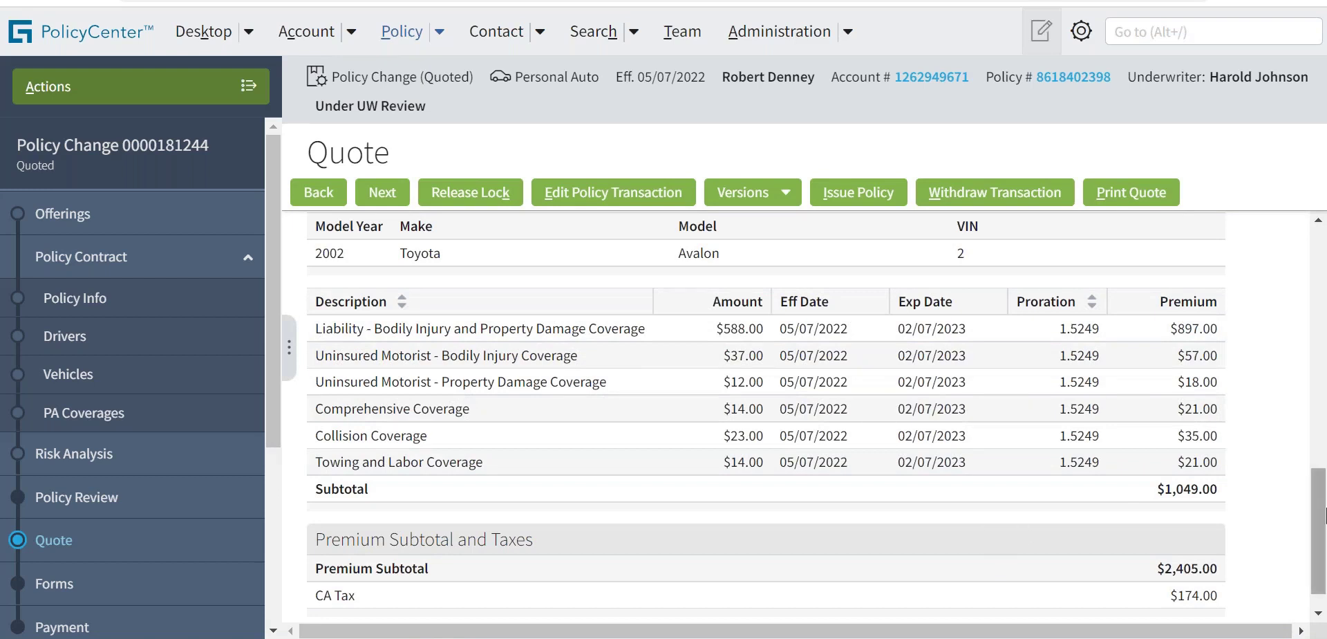
left_click_drag(1323, 504, 1320, 307)
scroll(1320, 307, "down", 3)
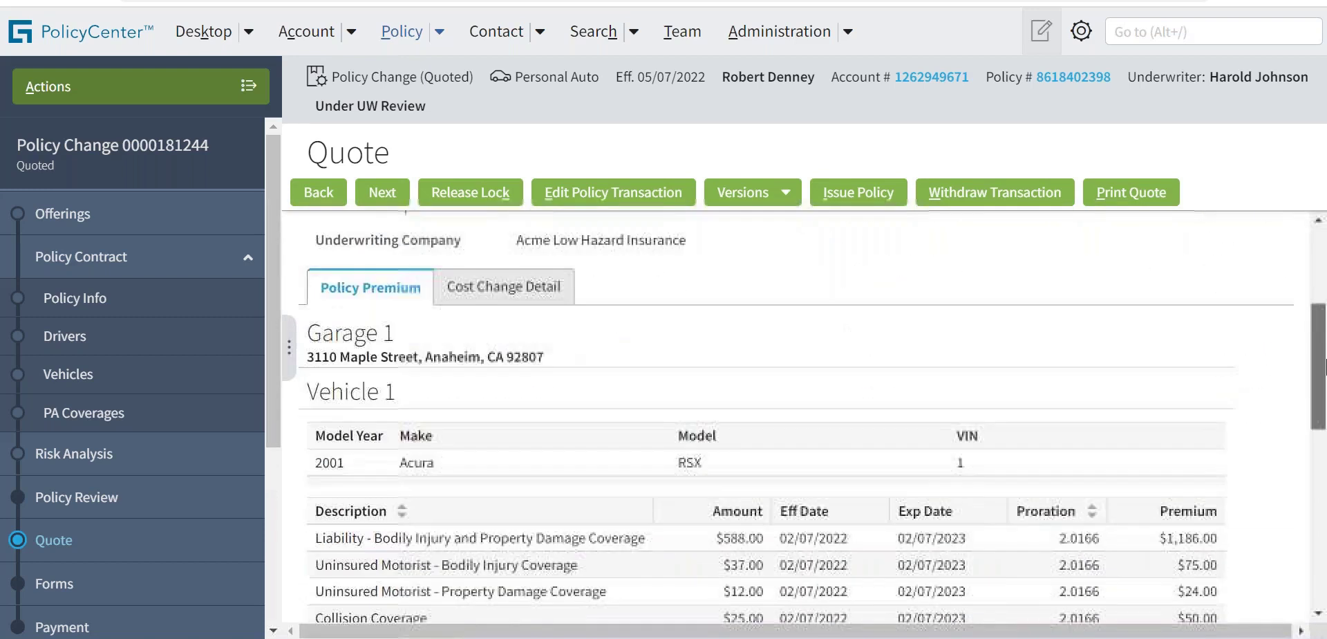
- Show Cost Change Detail and highlight the Acura's $21.00 Towing and Labor Coverage premium
left_click(518, 290)
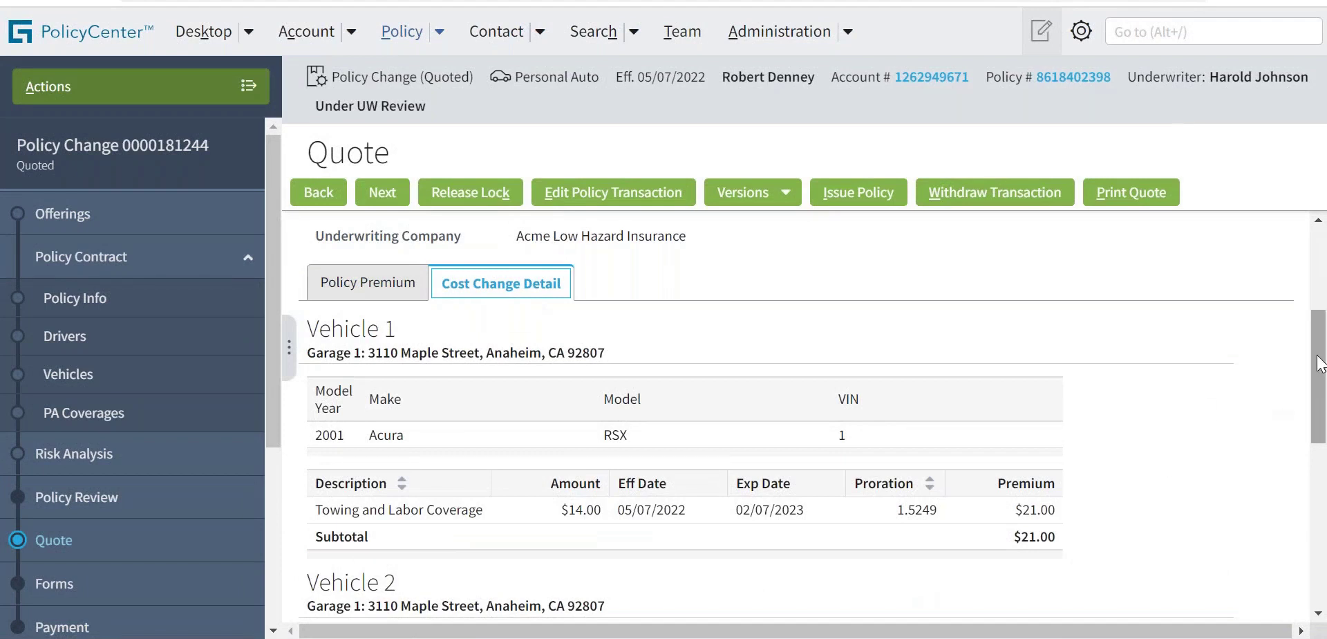
mouse_move(1321, 365)
left_mouse_down()
mouse_move(1321, 423)
mouse_move(1320, 363)
left_mouse_up()
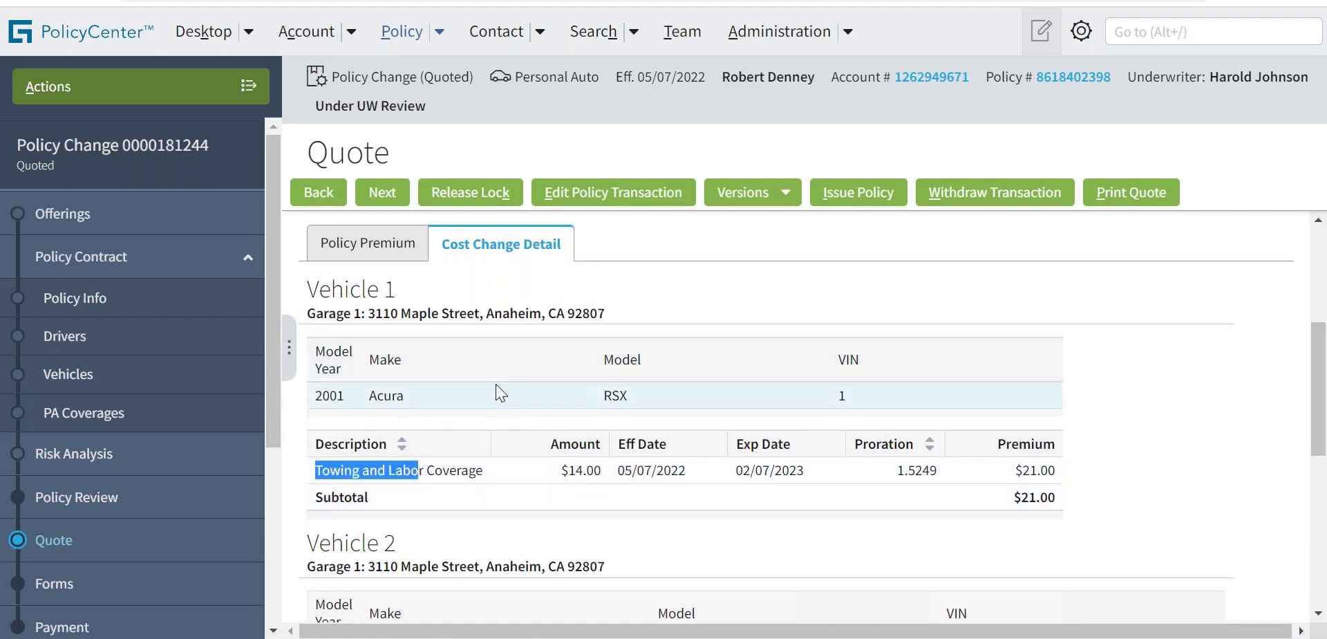
left_click(500, 354)
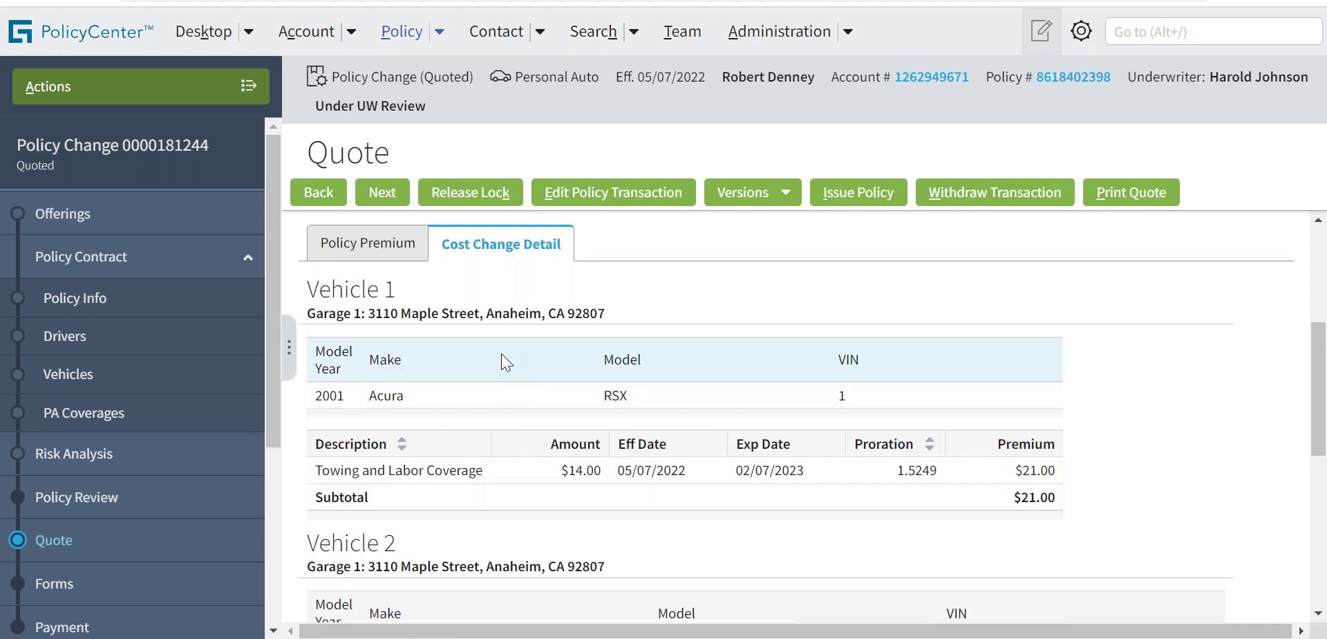
left_click_drag(313, 472, 462, 484)
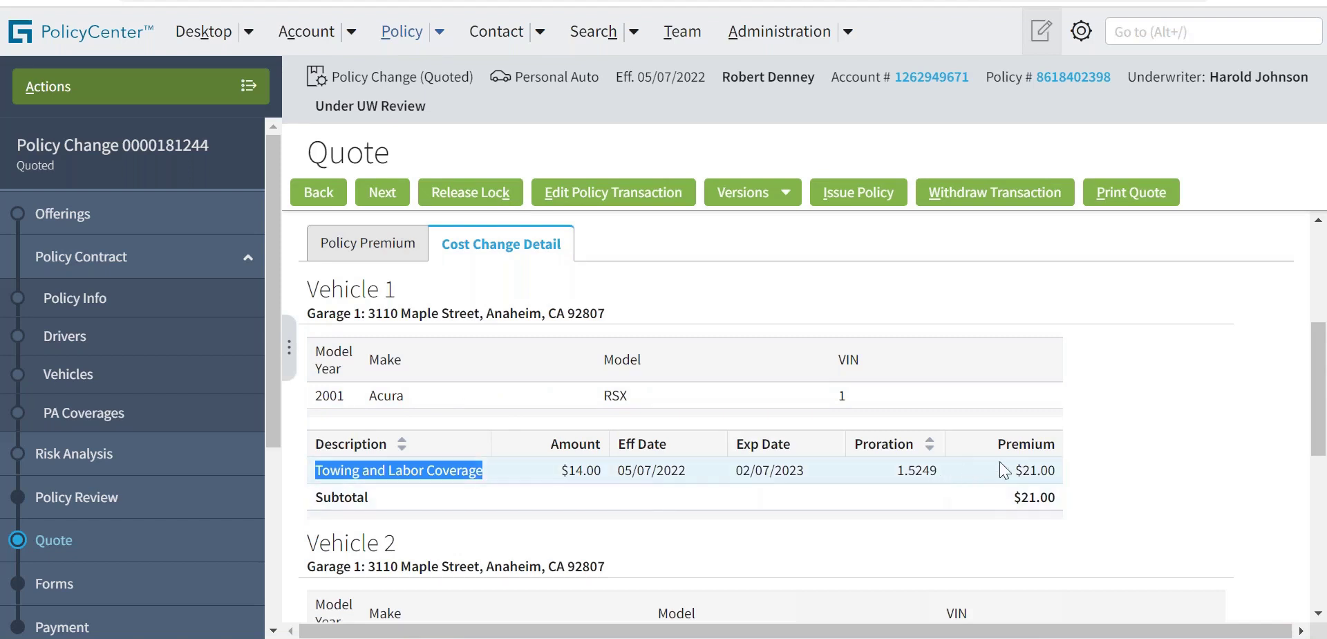
left_click_drag(1011, 471, 1035, 474)
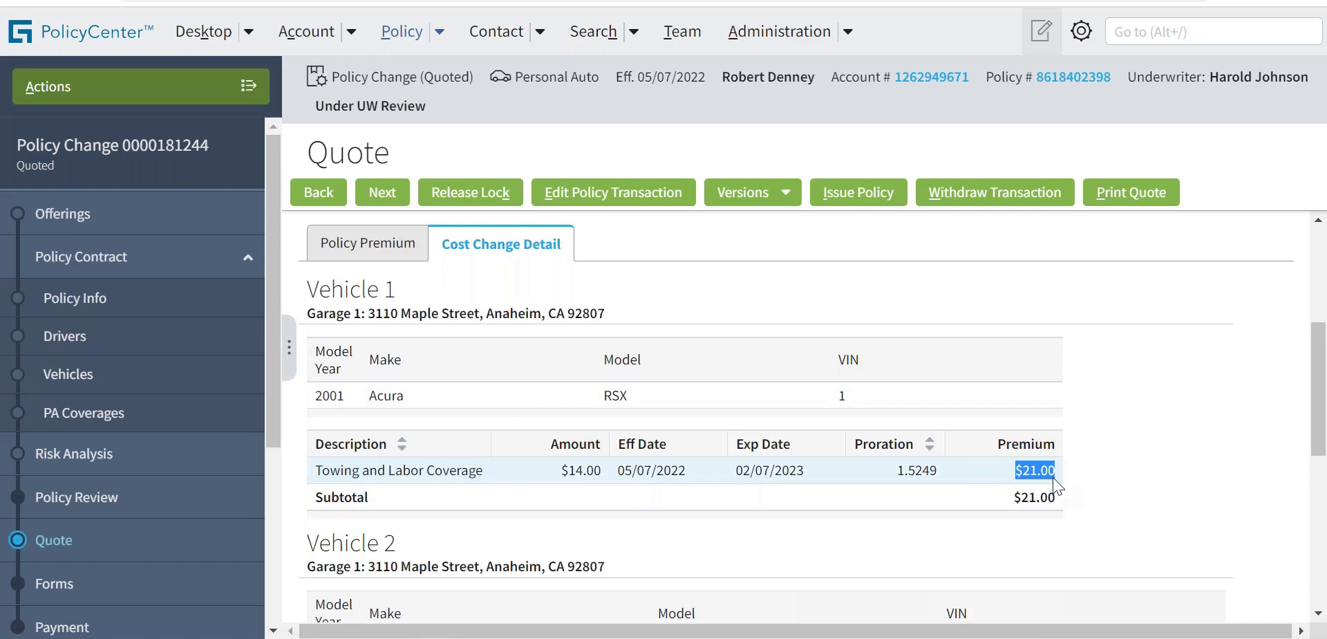
left_click(1052, 477)
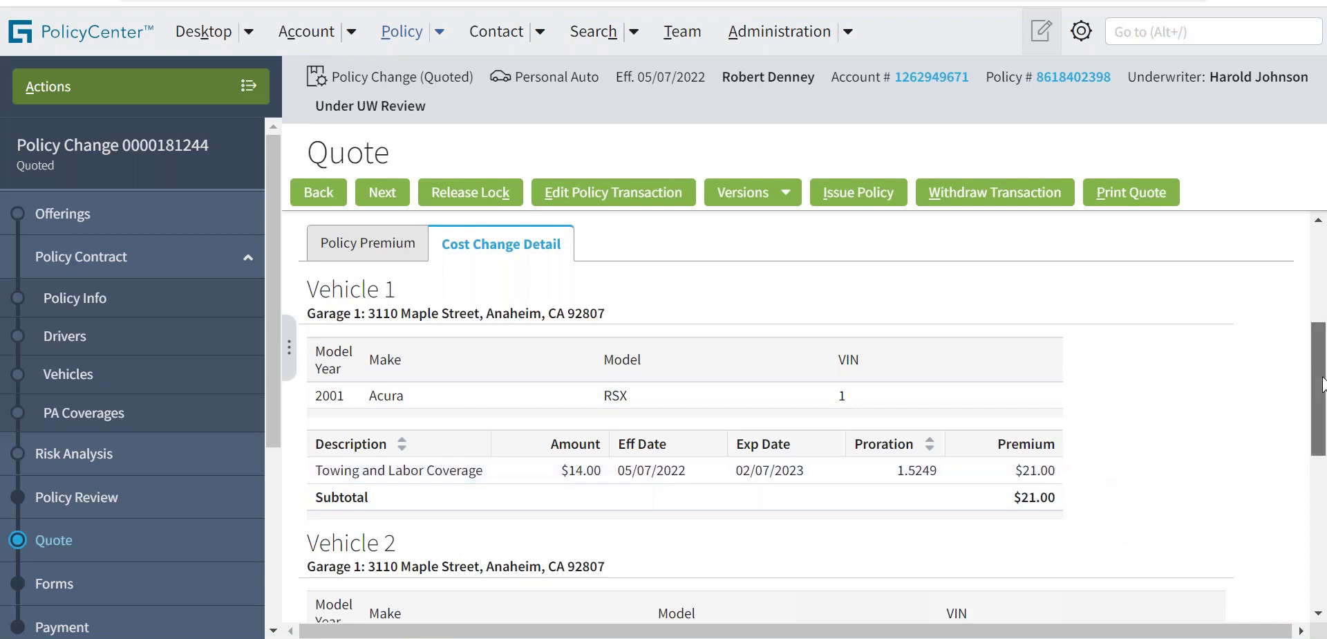
- Scroll through the Toyota Avalon's coverage rows and back up to the $1,147.00 summary
left_click_drag(1323, 384, 1324, 477)
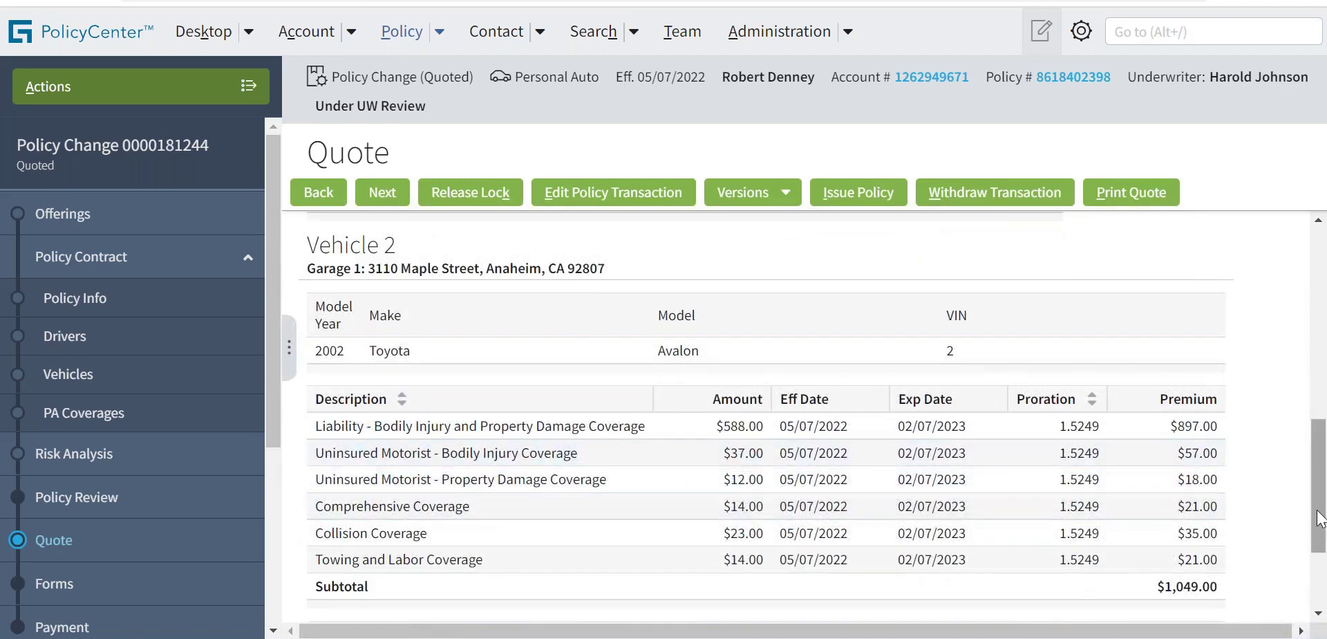
left_click_drag(1321, 519, 1322, 366)
scroll(717, 329, "up", 4)
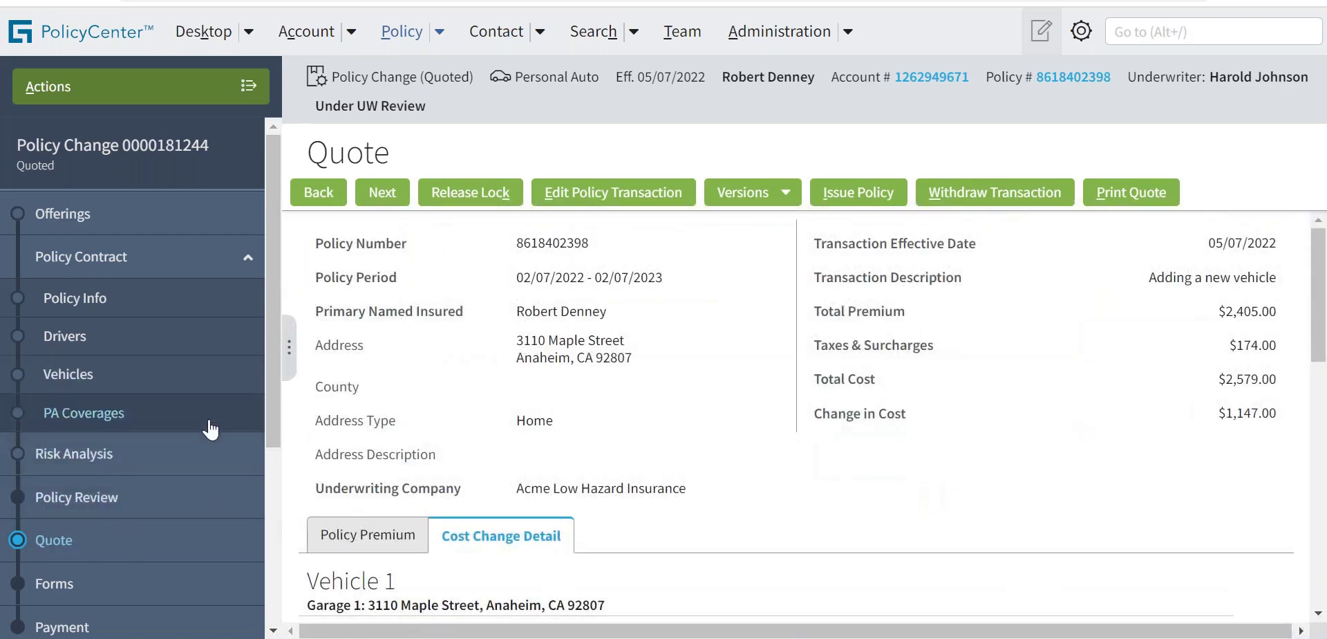
left_click_drag(271, 340, 274, 388)
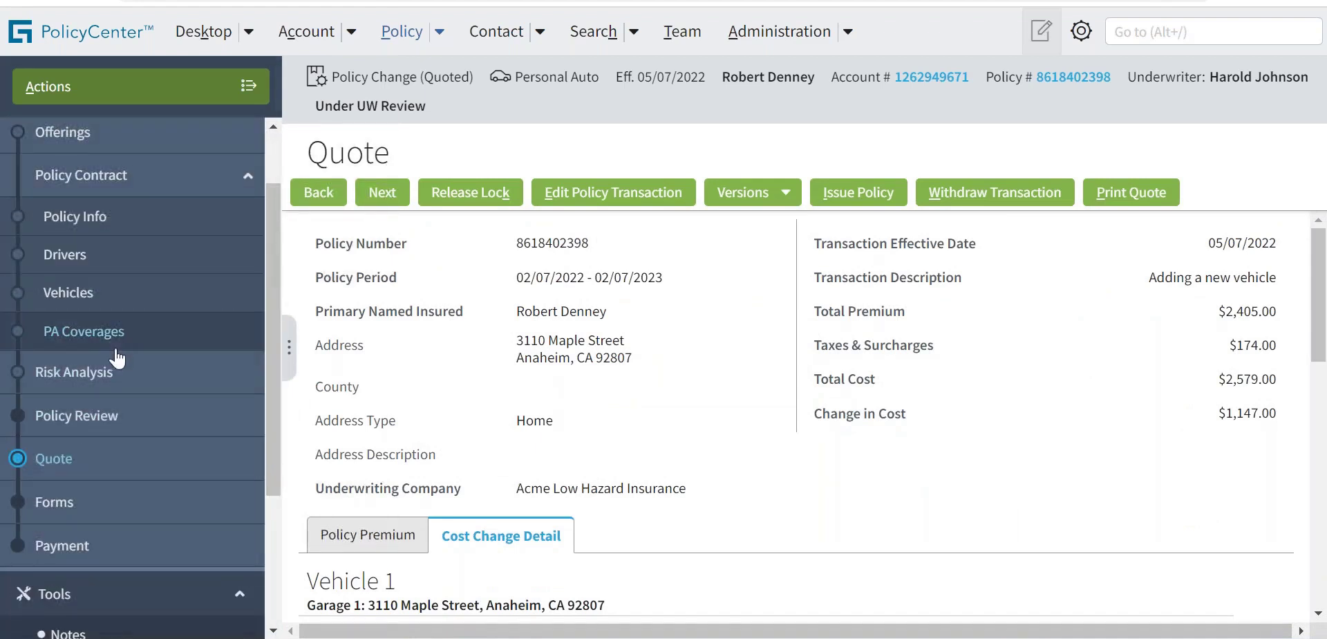
- Open Policy Review differences, highlight the added driver, and expand the 2001 Acura RSX changes
left_click(84, 425)
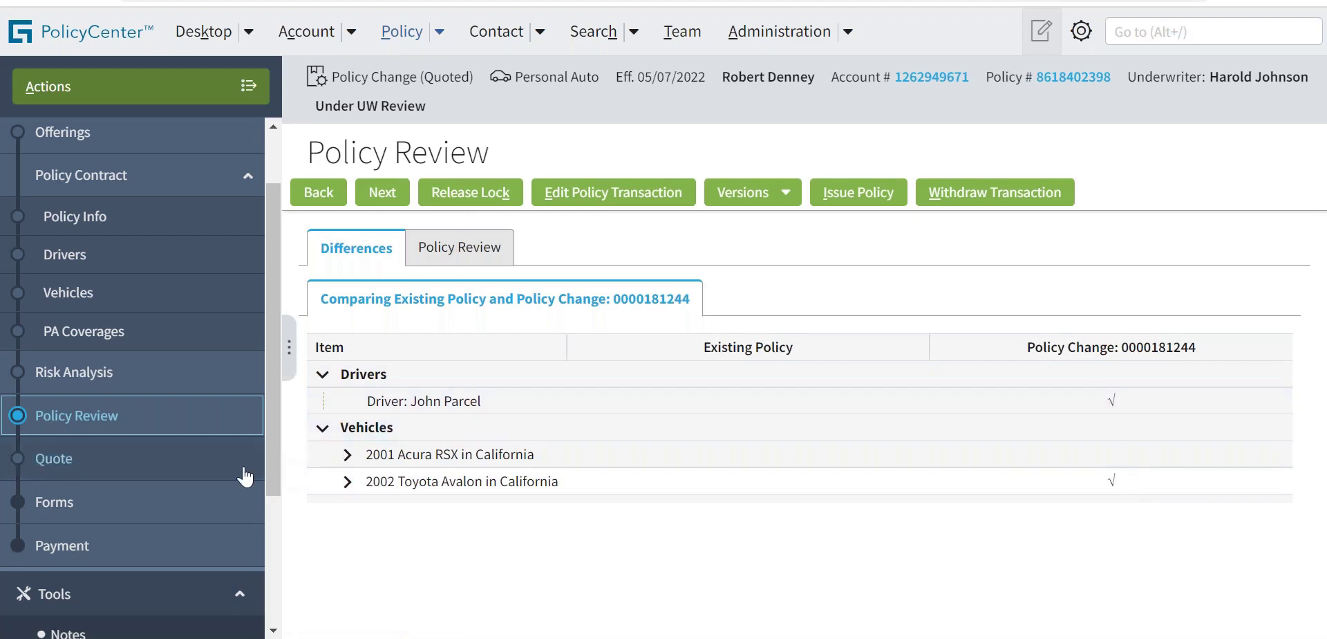
left_click_drag(367, 408, 457, 411)
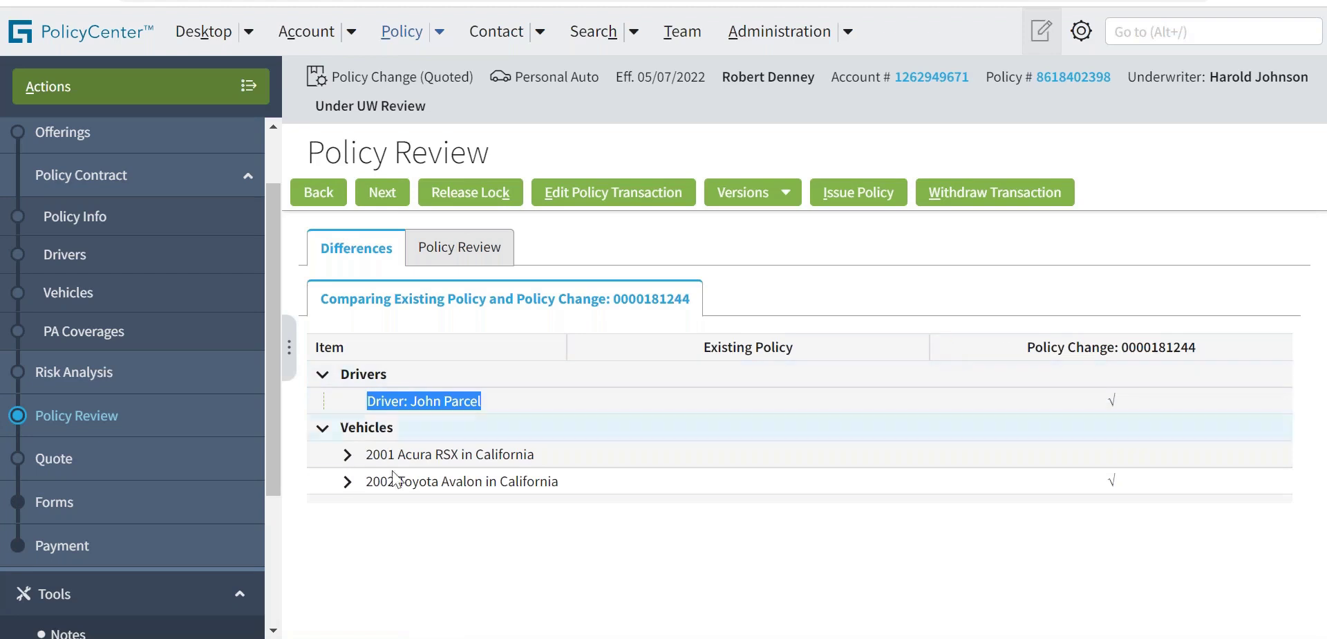
left_click(348, 454)
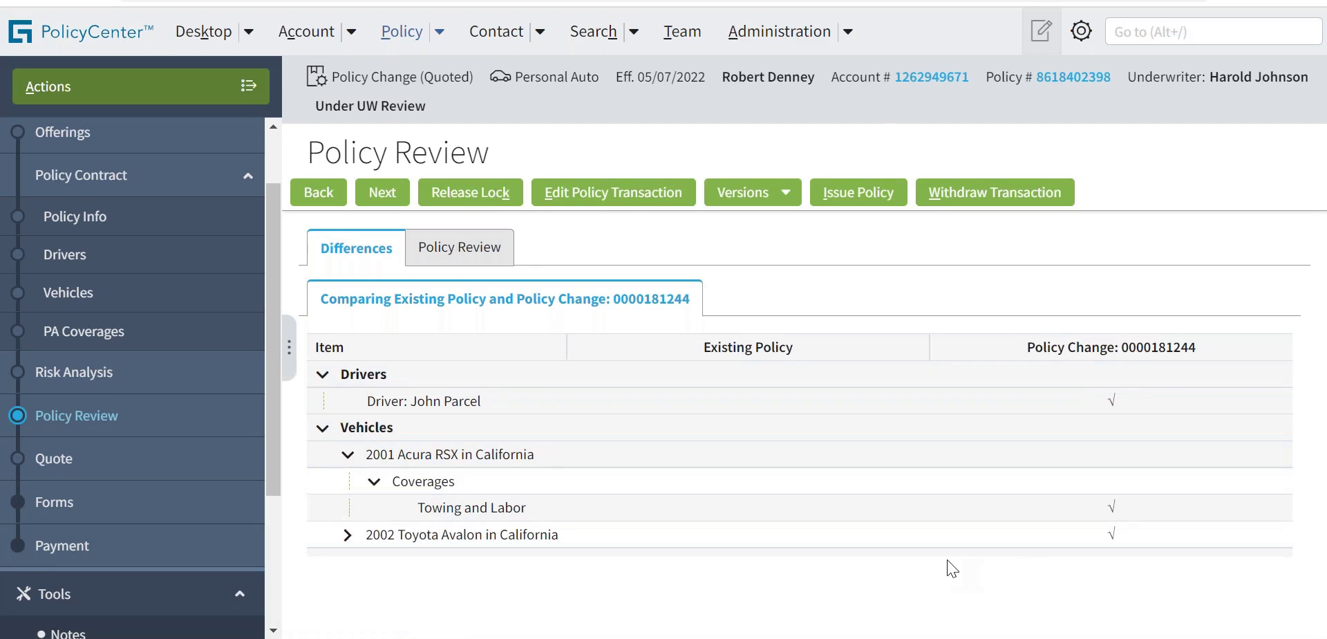
- Advance through Quote to the Forms list showing PA 00DS, PA 0168, PP 0004 and PP 0005
left_click(367, 193)
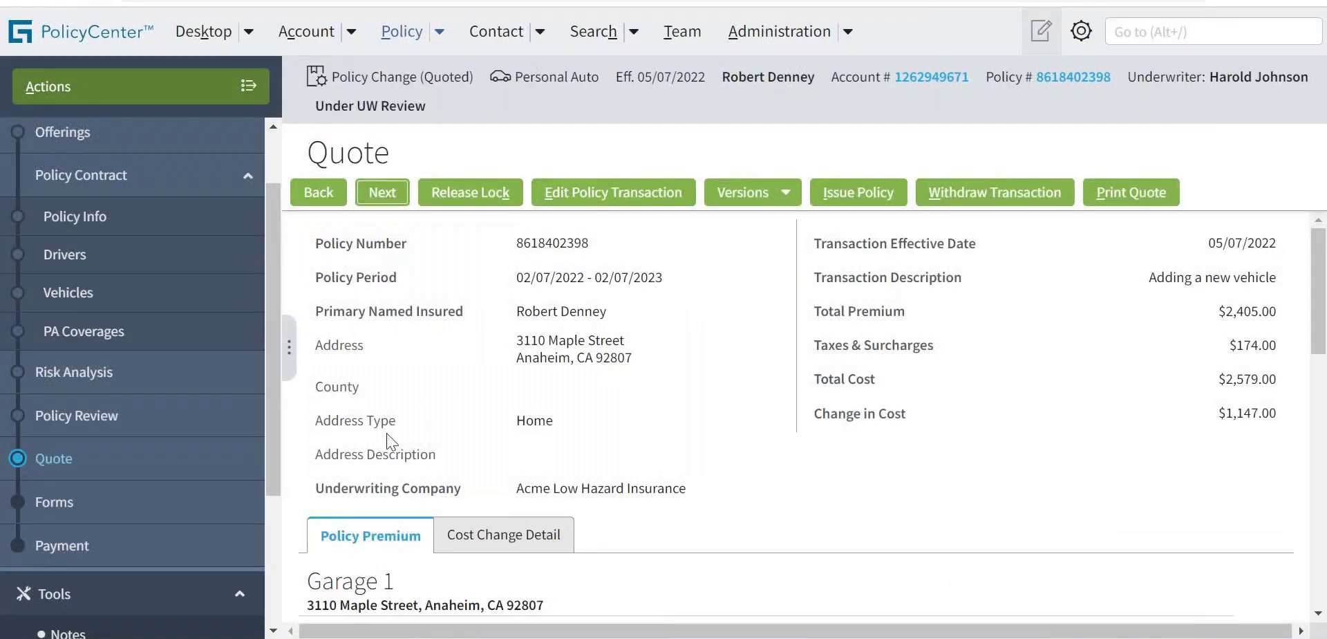
left_click(377, 196)
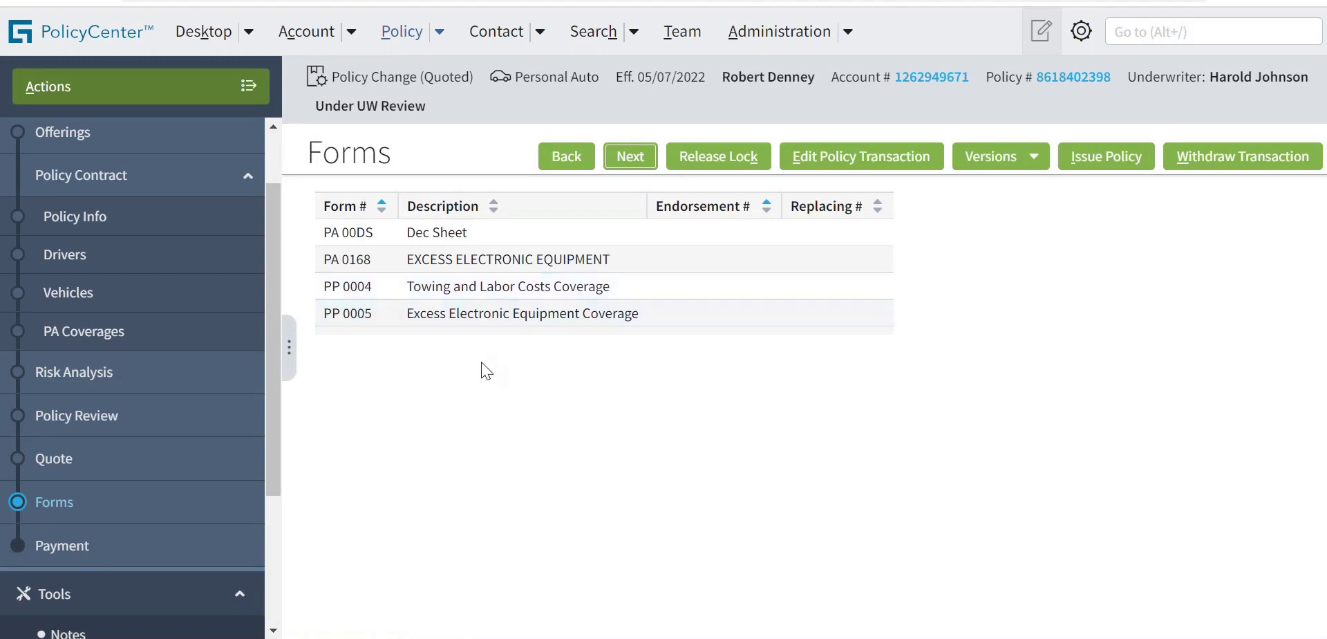
- Point out the PP 0004 towing form, then move to Payment and highlight its cost figures
left_click(488, 274)
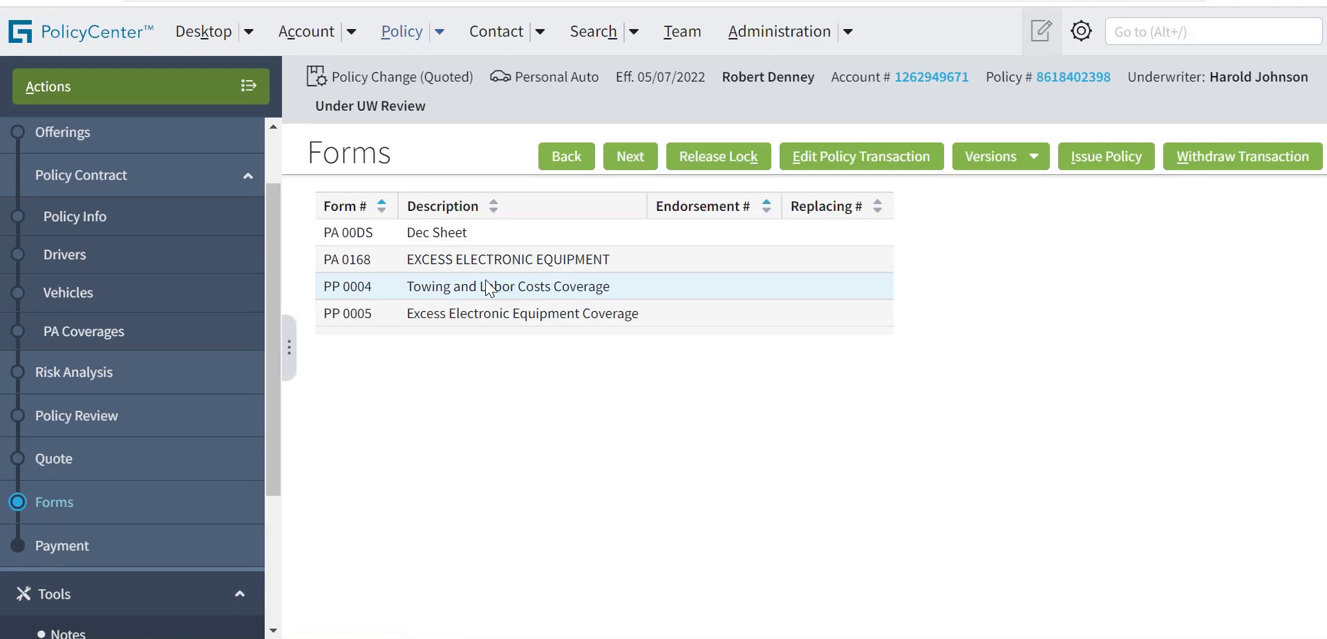
left_click(629, 159)
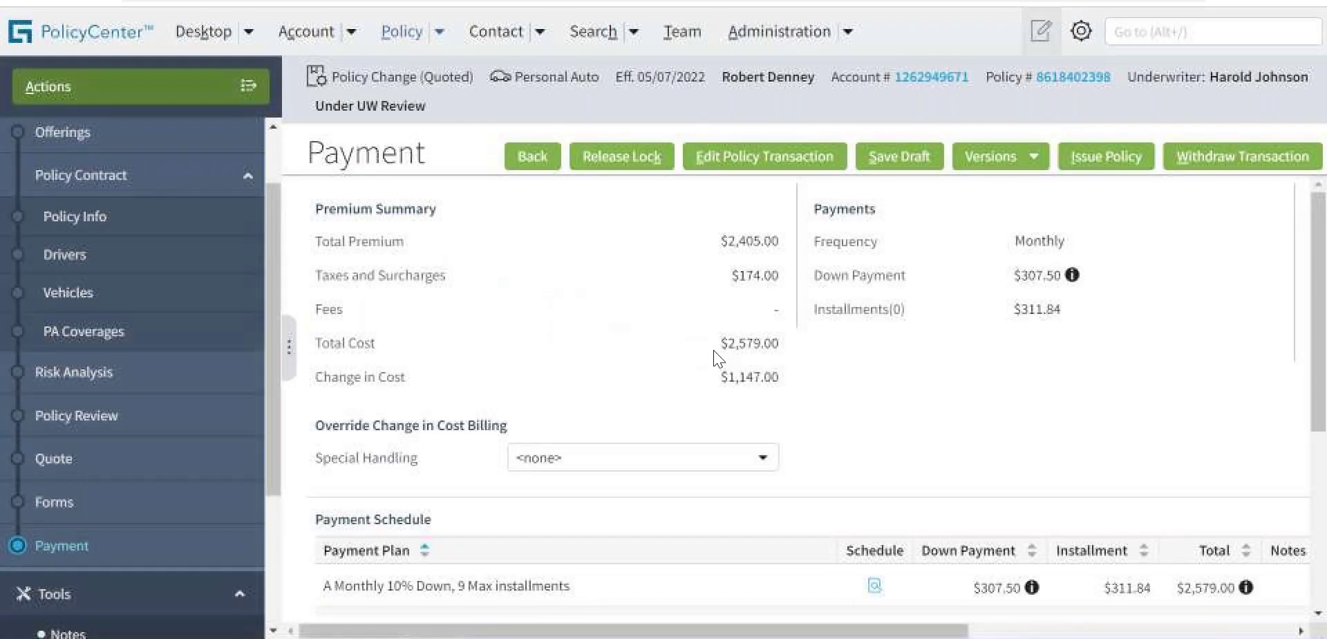
left_click_drag(714, 350, 798, 346)
left_click(671, 359)
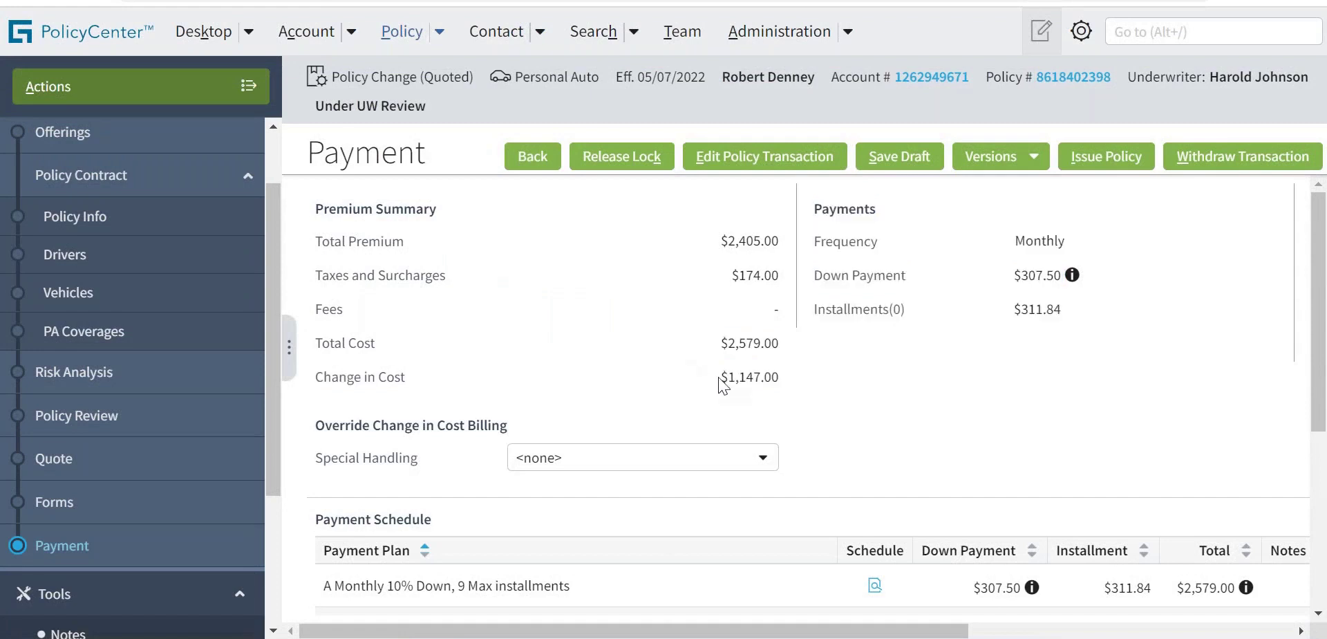
left_click_drag(724, 379, 781, 379)
left_click_drag(1318, 408, 1318, 409)
scroll(1318, 407, "down", 3)
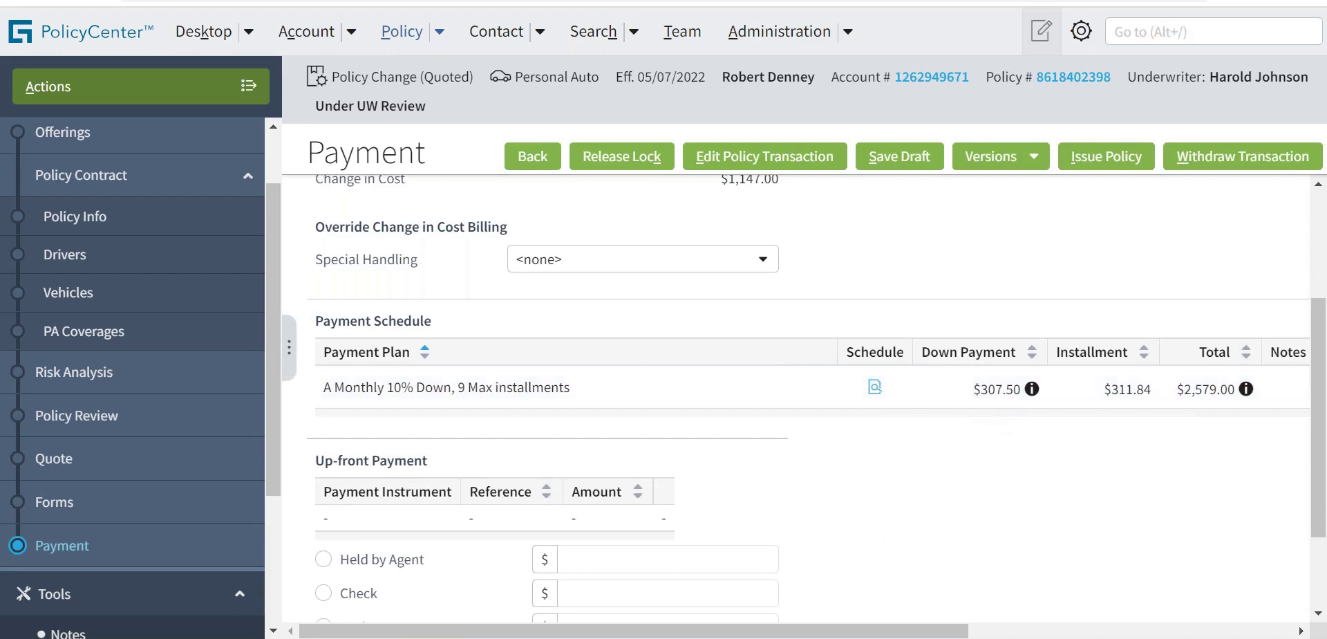
left_click_drag(1311, 433, 1317, 326)
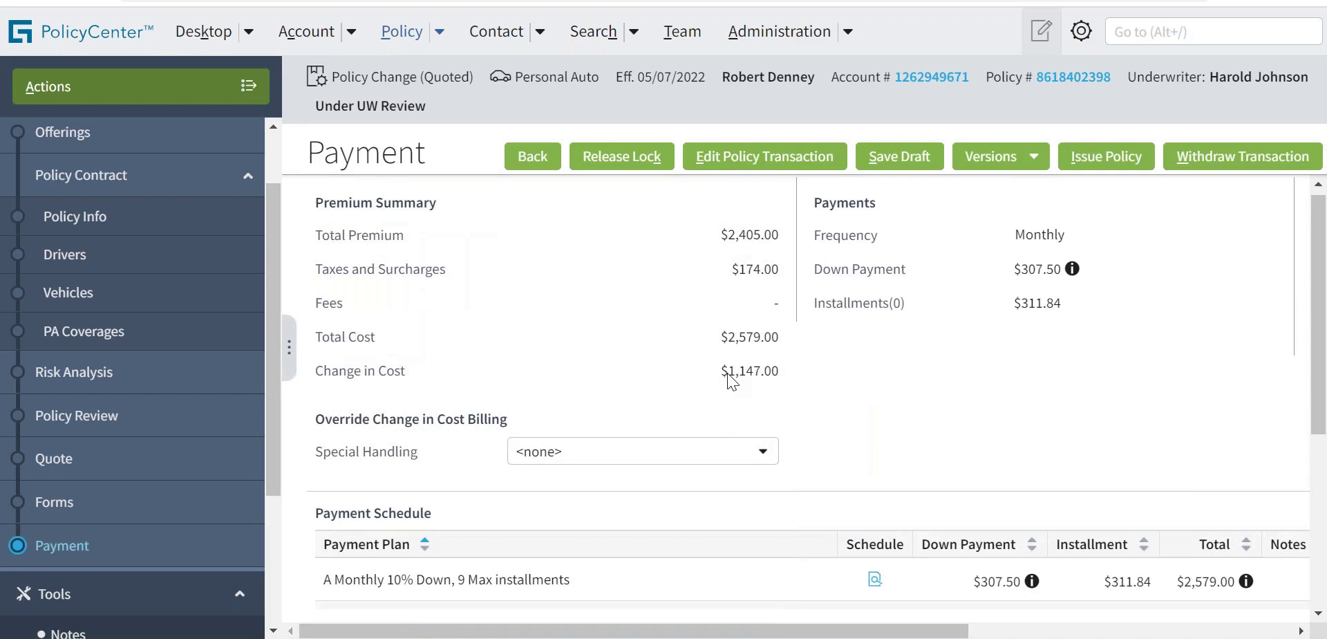
left_click_drag(724, 374, 782, 377)
scroll(330, 579, "right", 1)
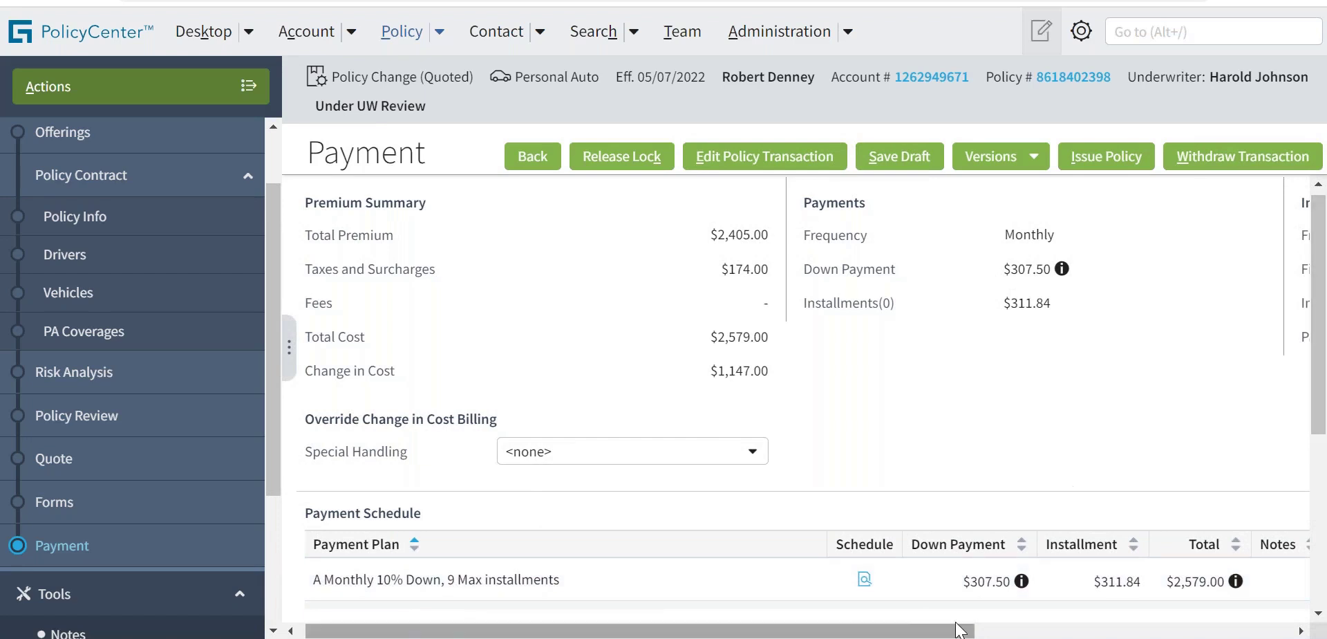
left_click_drag(960, 629, 921, 631)
left_click_drag(1324, 338, 1322, 408)
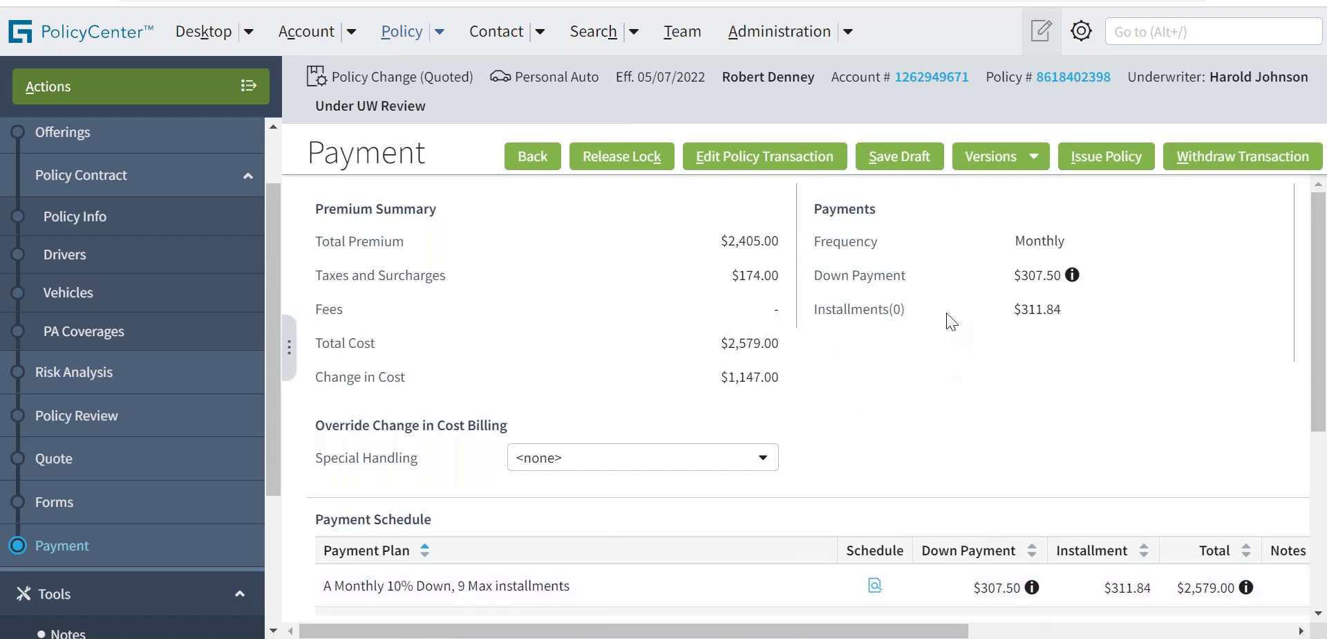
left_click(1099, 163)
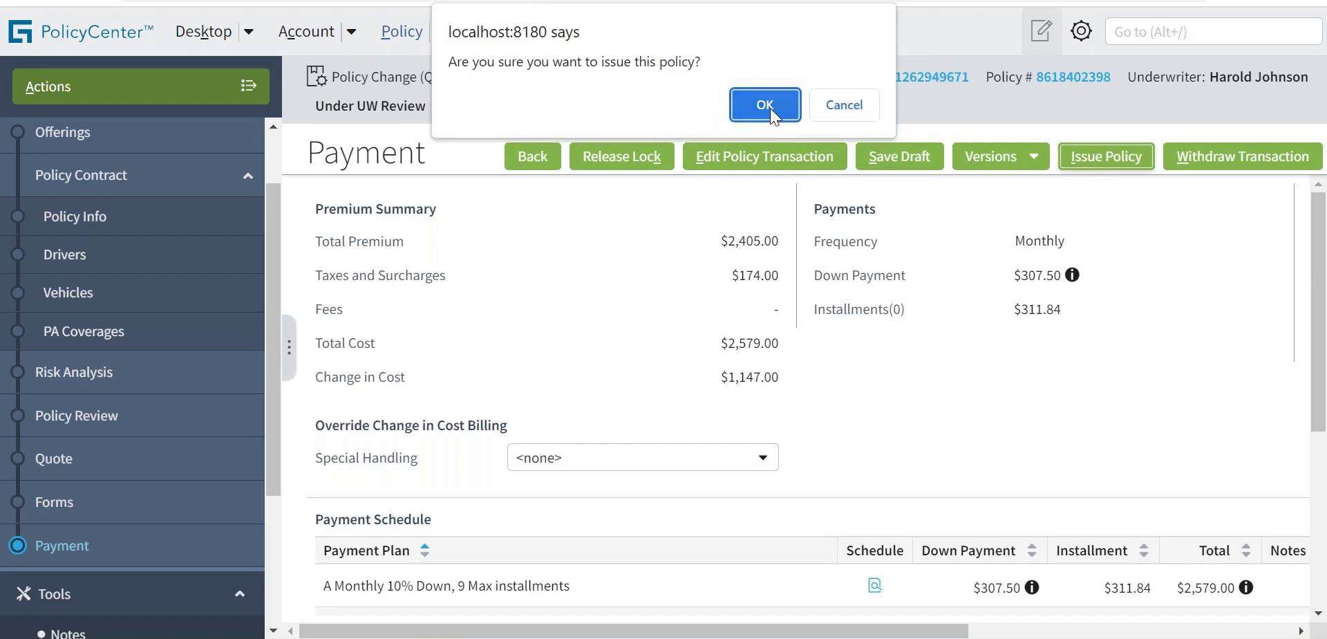
left_click(855, 111)
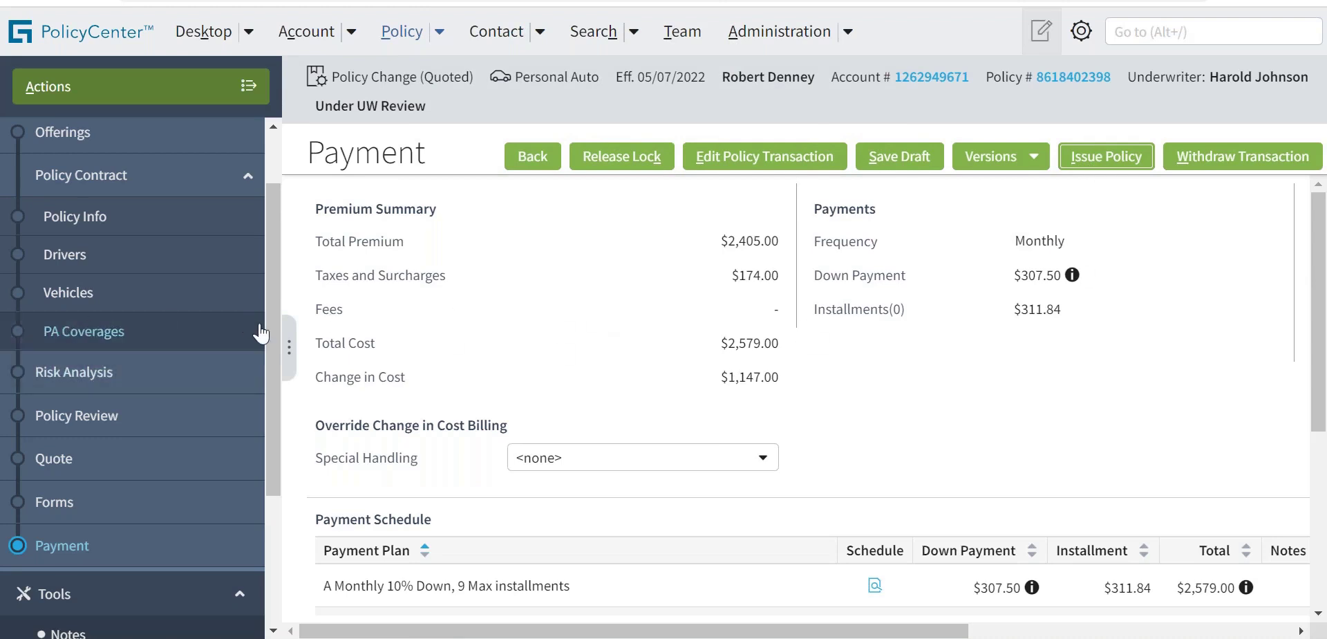
- Return to the Vehicles page and show the 2002 Toyota Avalon's details
left_click(93, 296)
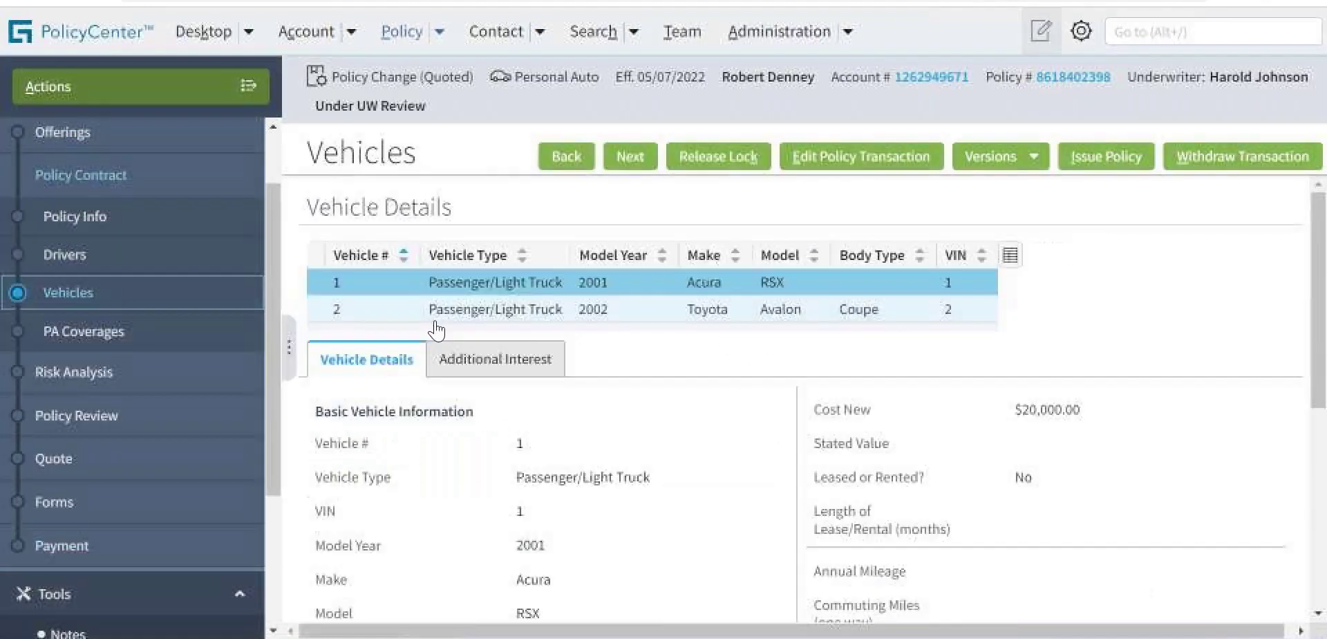
left_click(571, 320)
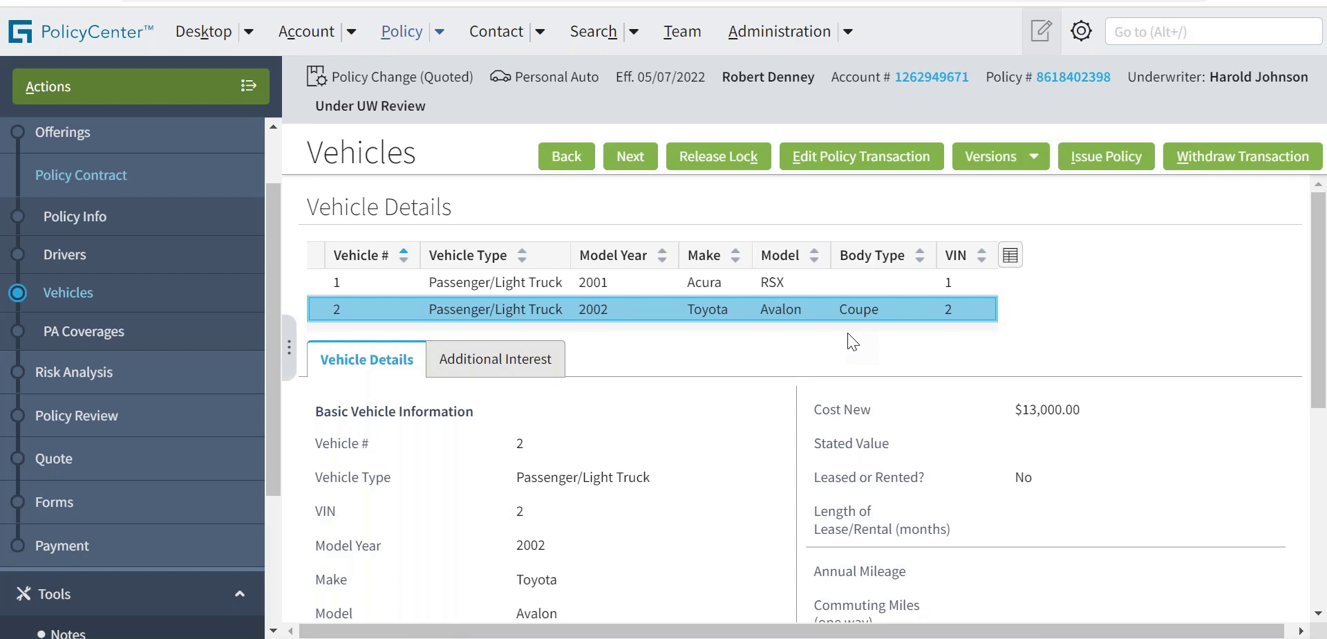
- Go to the Policy Info page and choose Edit Policy Transaction on the quoted change
left_click(96, 219)
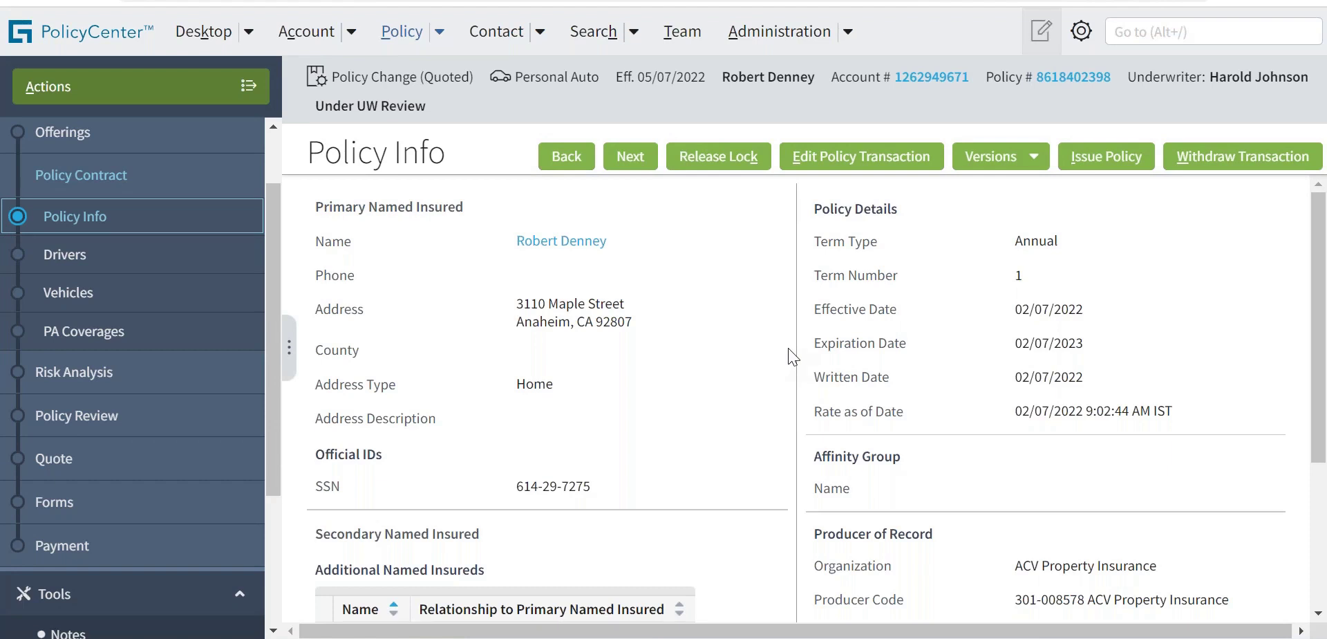
left_click(841, 166)
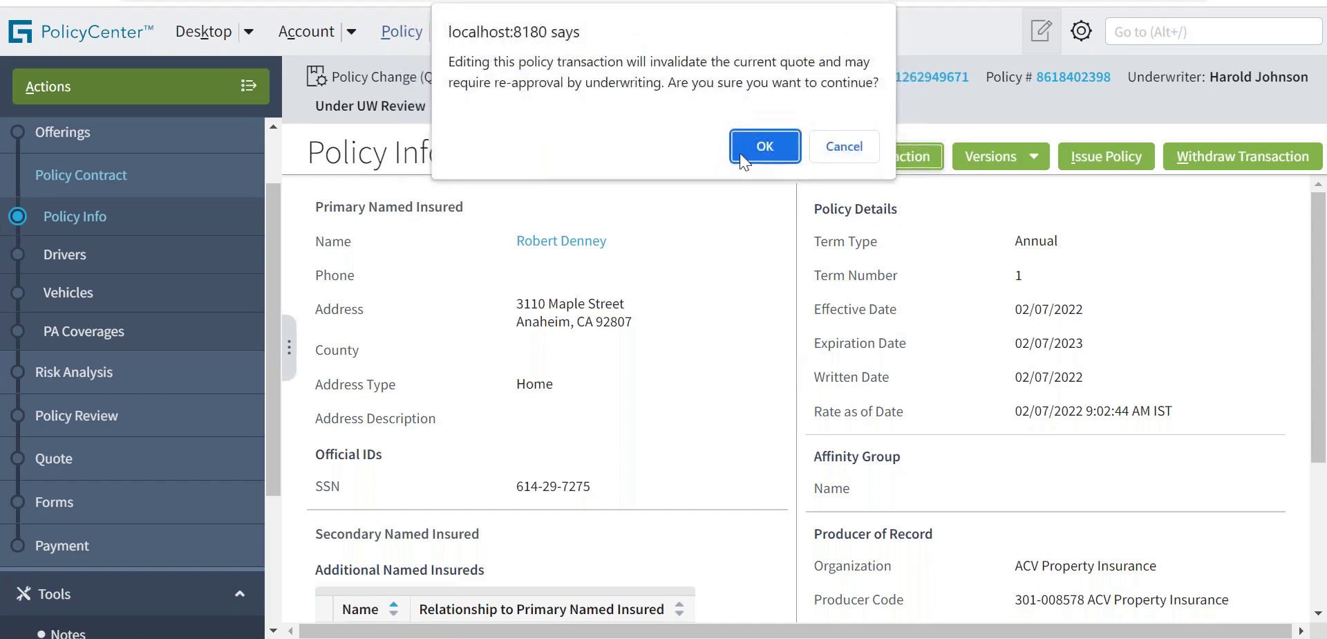
- Confirm invalidating the quote, then bring up the Effective Date page and select the current date
key("Return")
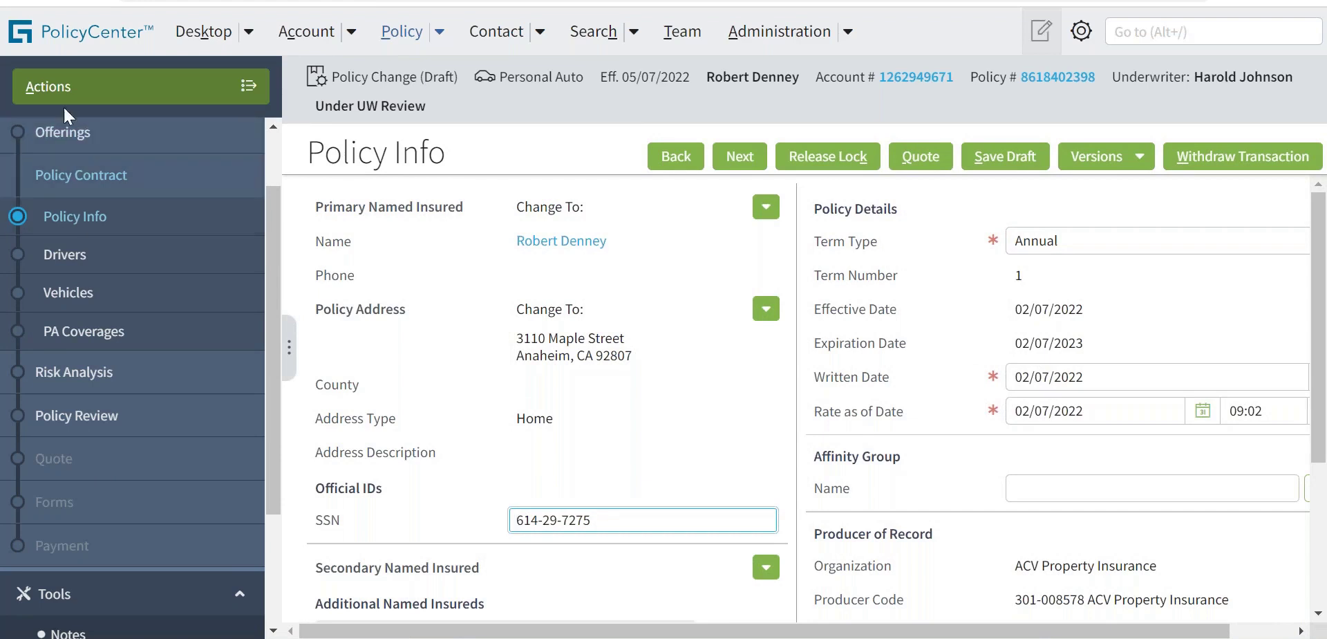
left_click(248, 87)
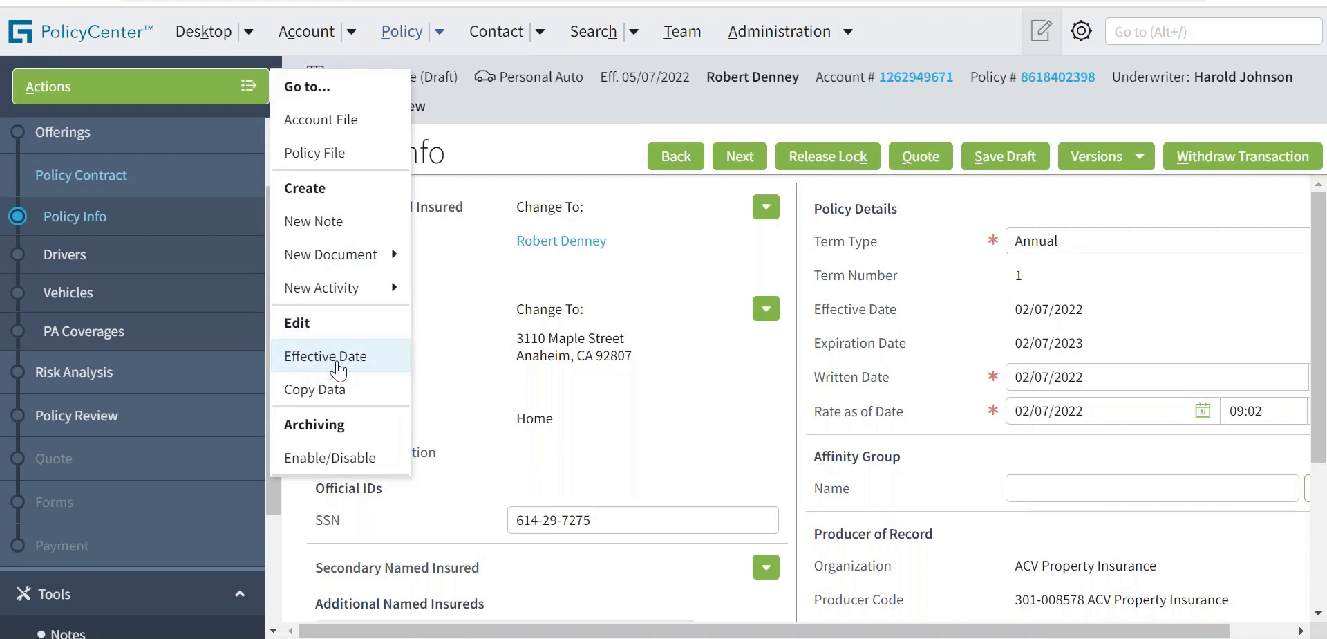
left_click(339, 366)
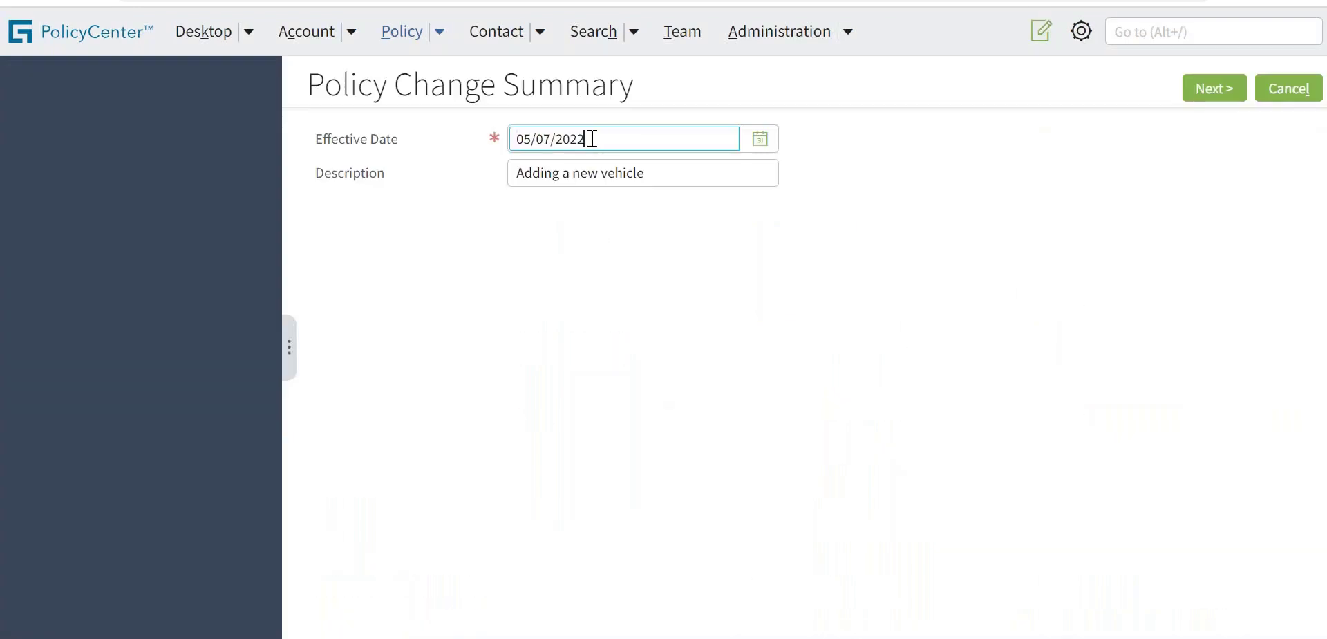
left_click_drag(589, 139, 488, 143)
left_click(488, 143)
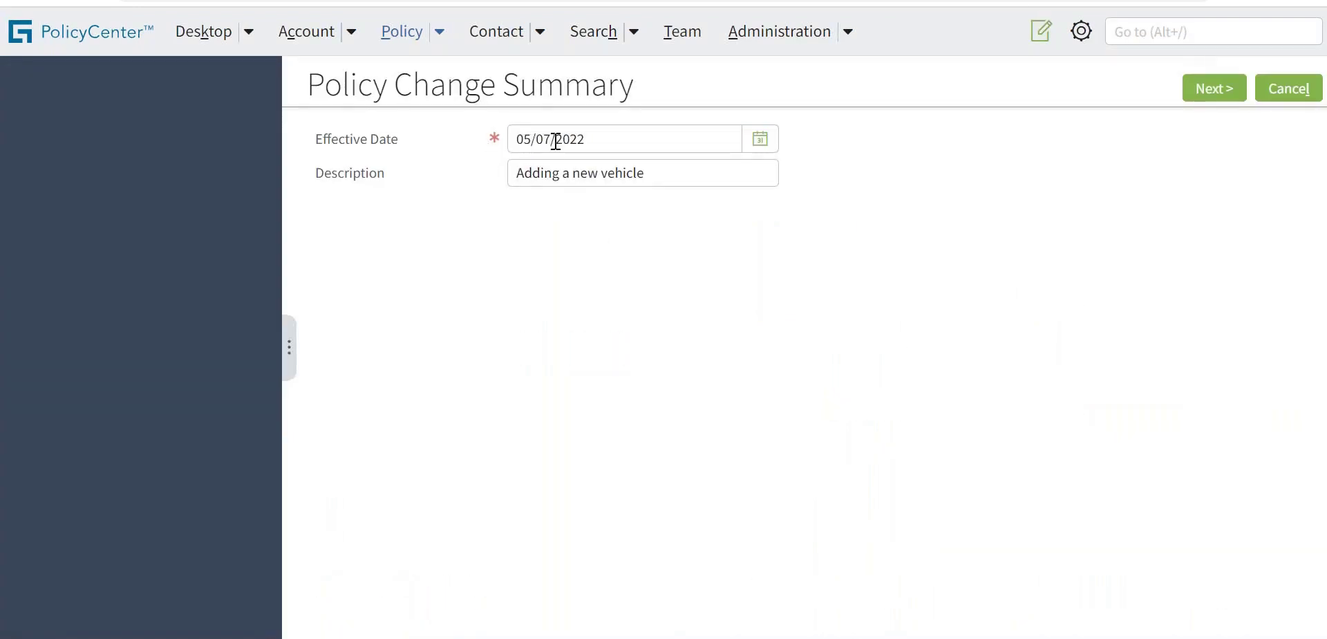
- Change the effective date to June 7, 2022 and continue
left_click(761, 140)
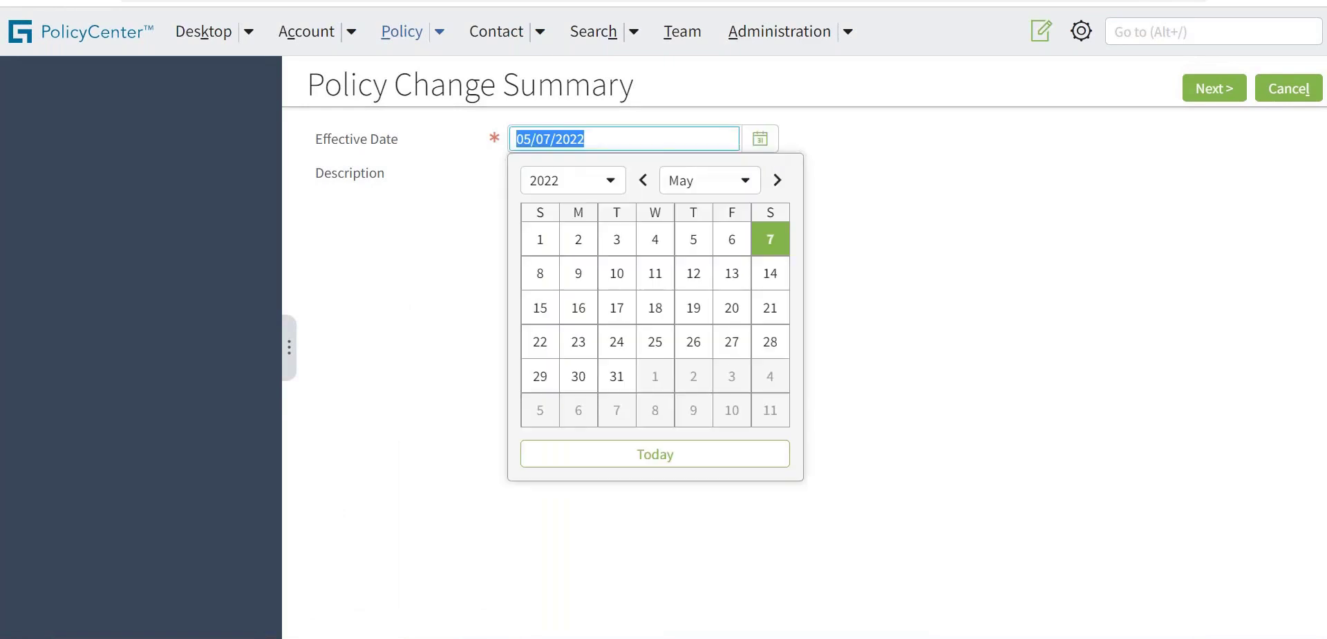
left_click(777, 180)
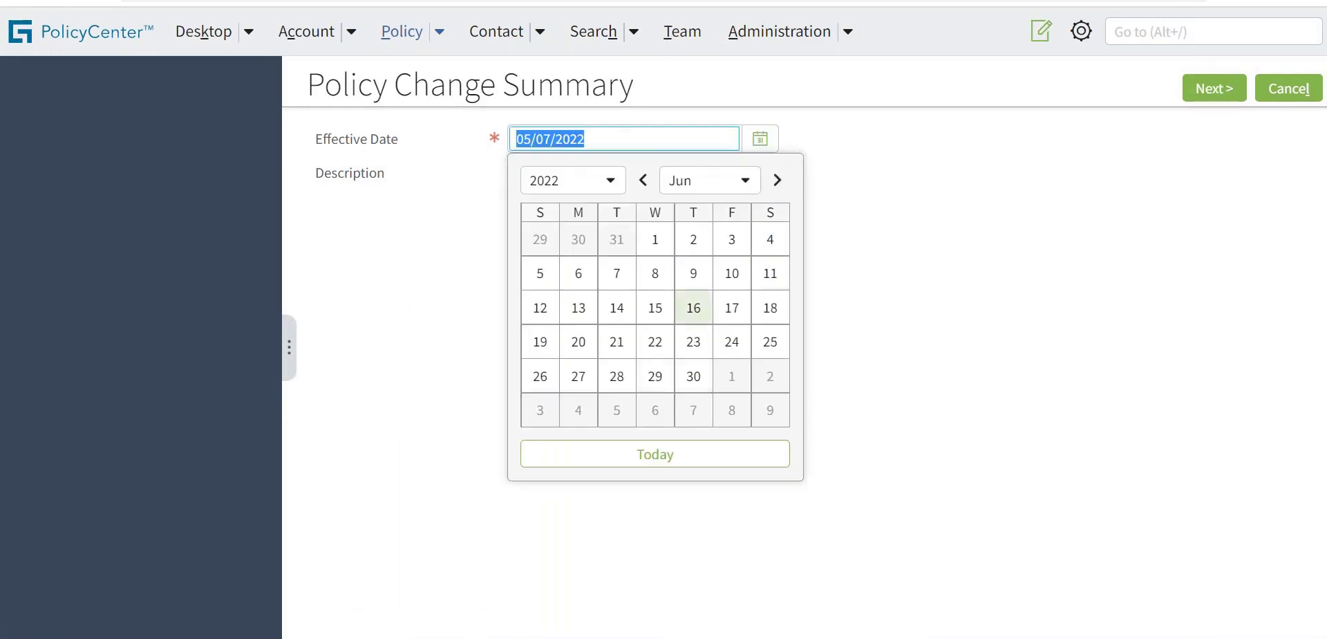
left_click(622, 286)
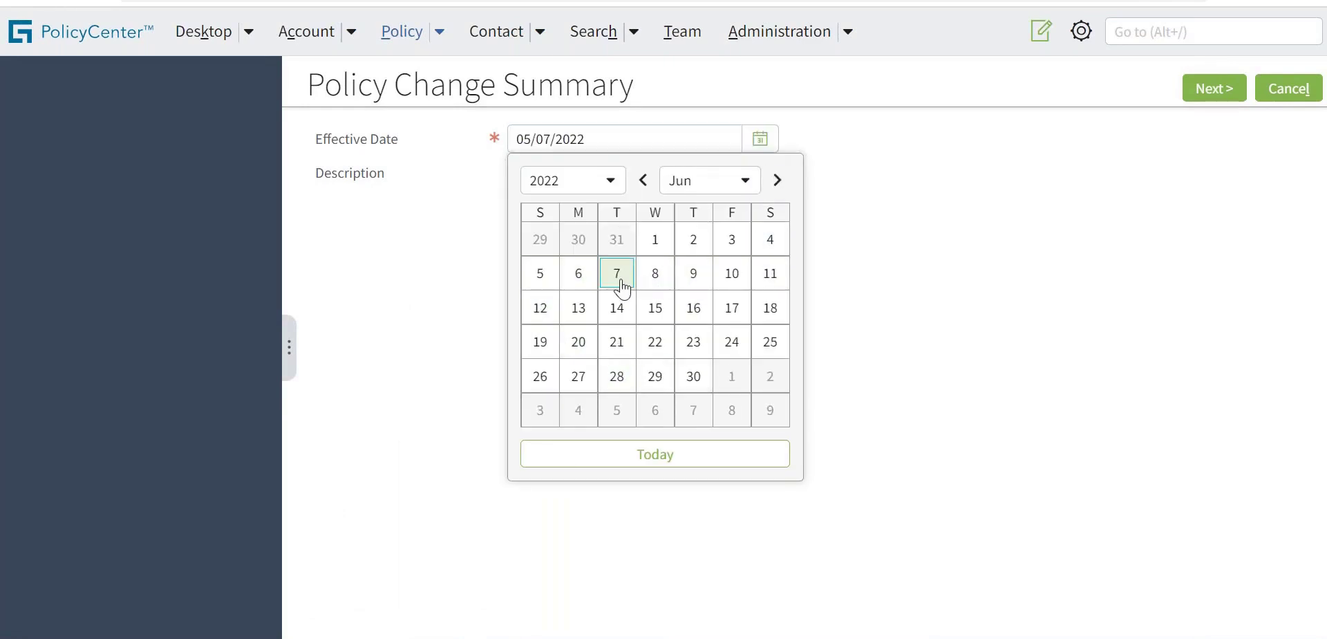
left_click(1201, 94)
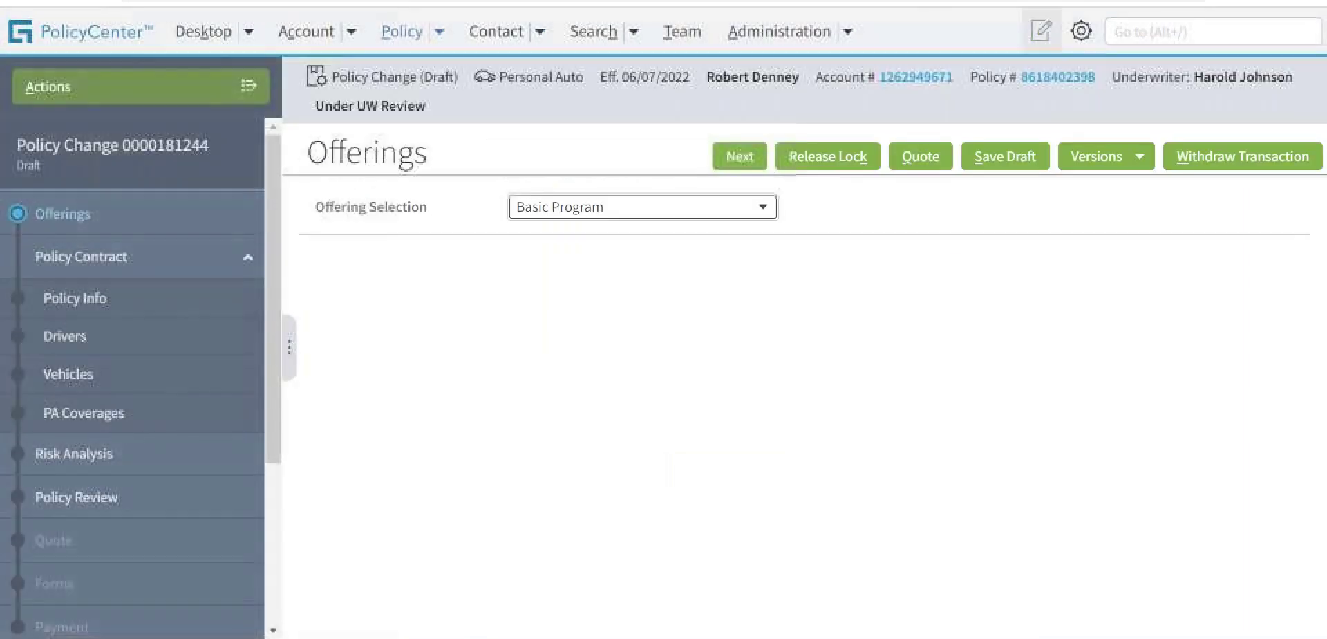
- Re-quote the policy change, giving total cost $2,451.00 and change in cost $1,019.00
right_click(918, 165)
left_click(868, 202)
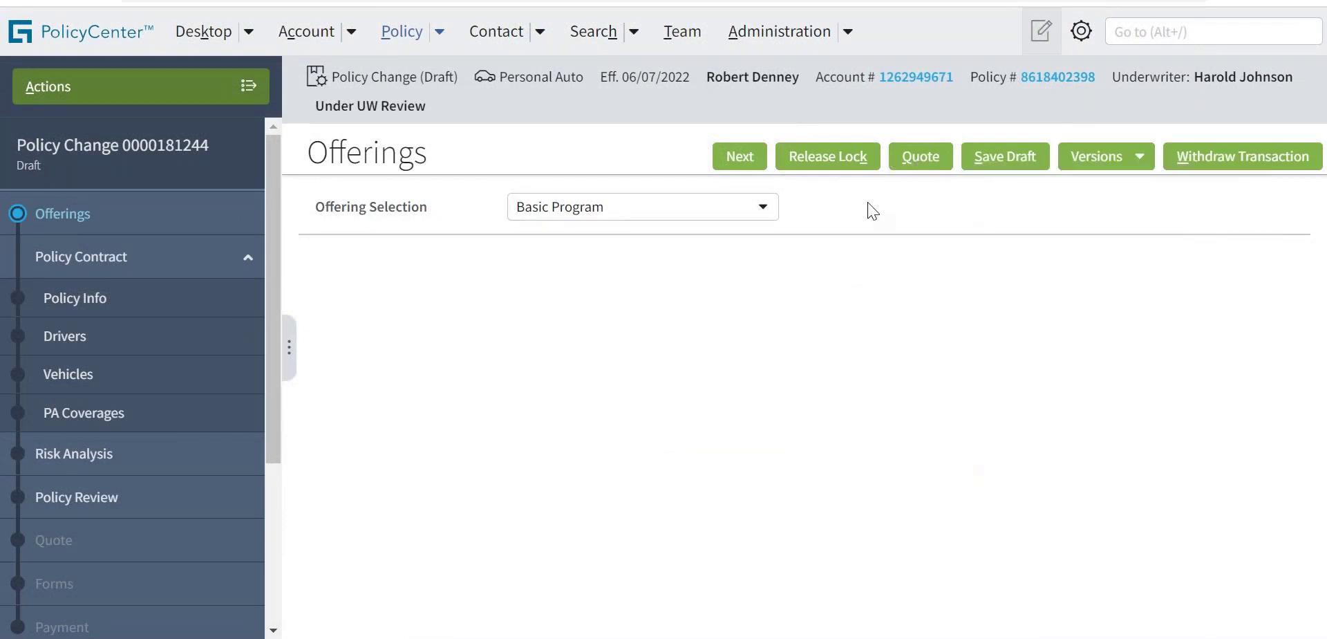
left_click(930, 165)
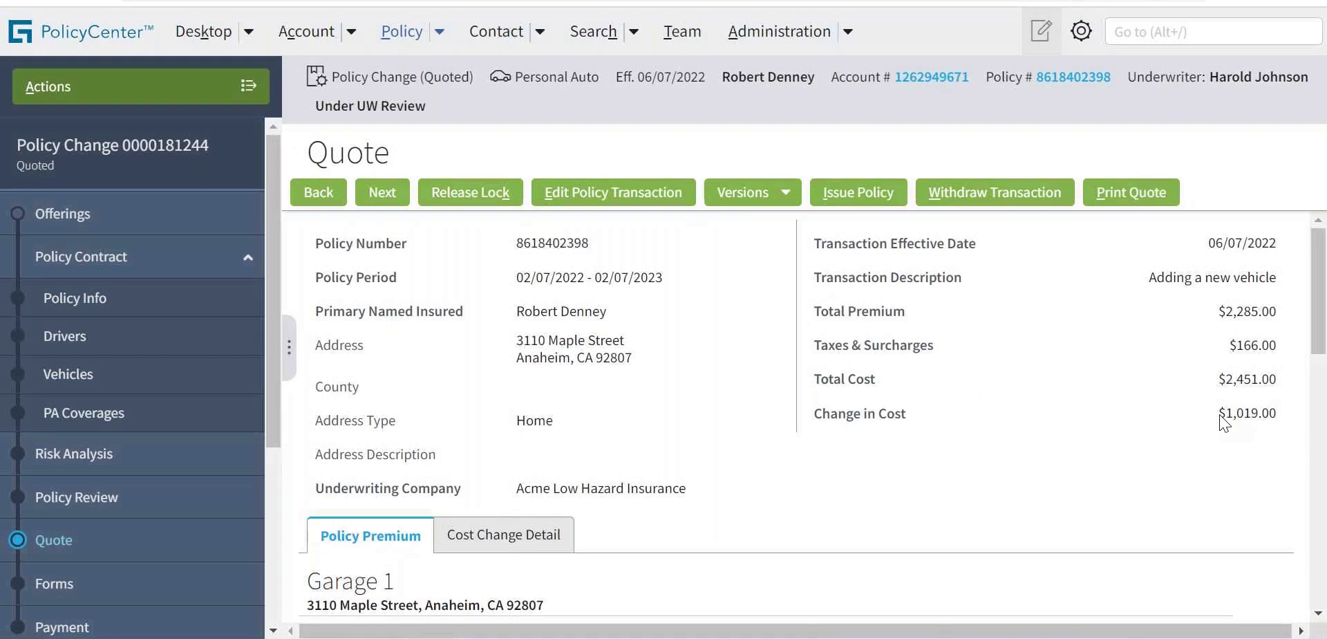
- Highlight the $1,019.00 change in cost, then issue the policy change and confirm
left_click(1101, 413)
left_click(1296, 433)
double_click(1249, 417)
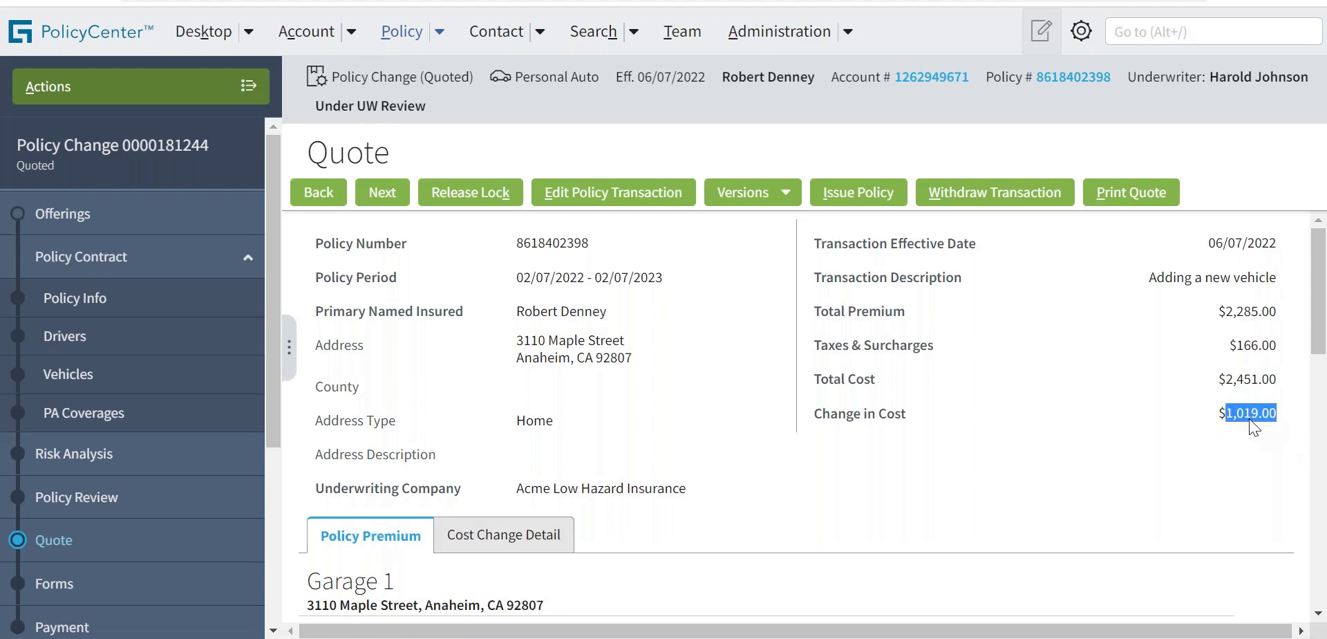
left_click(1130, 414)
left_click(860, 194)
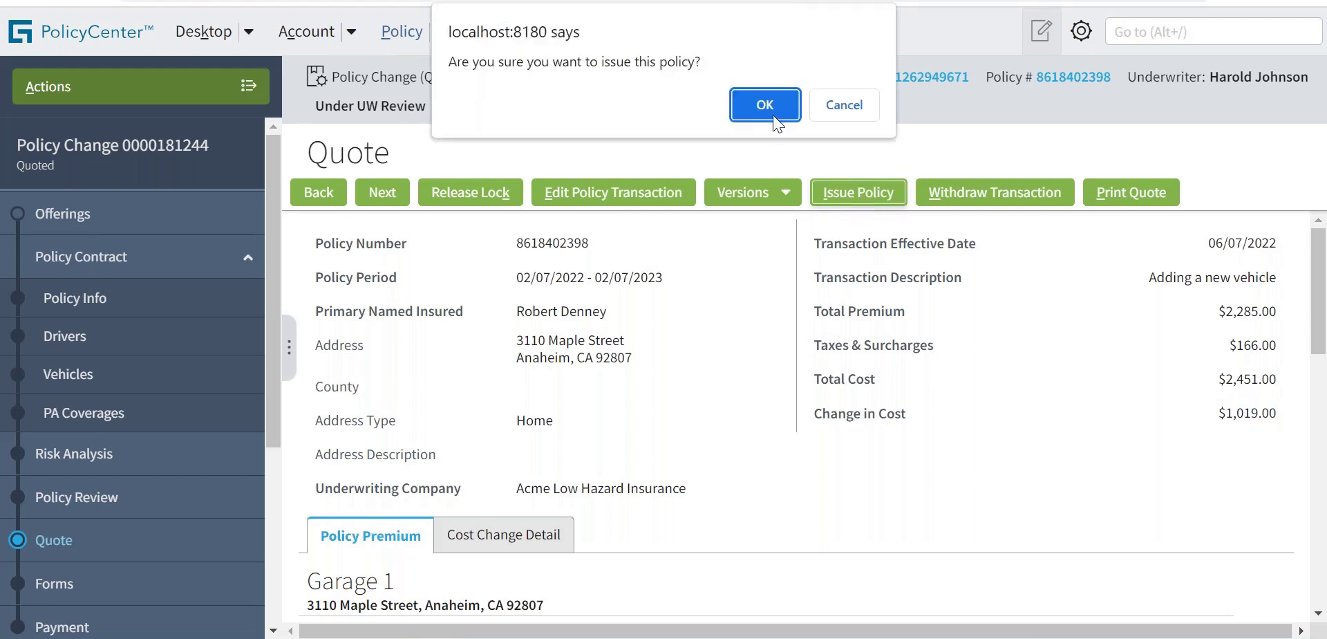
left_click(760, 106)
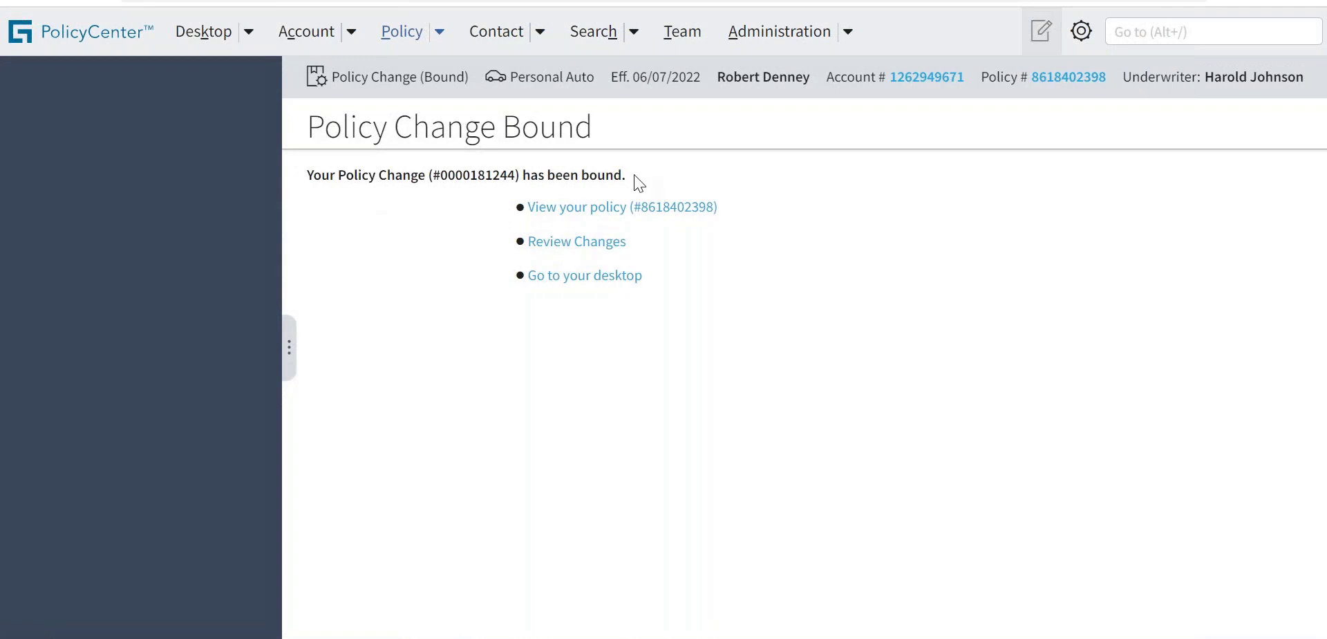
- View the updated policy summary and go to its Policy Transactions list
left_click(578, 213)
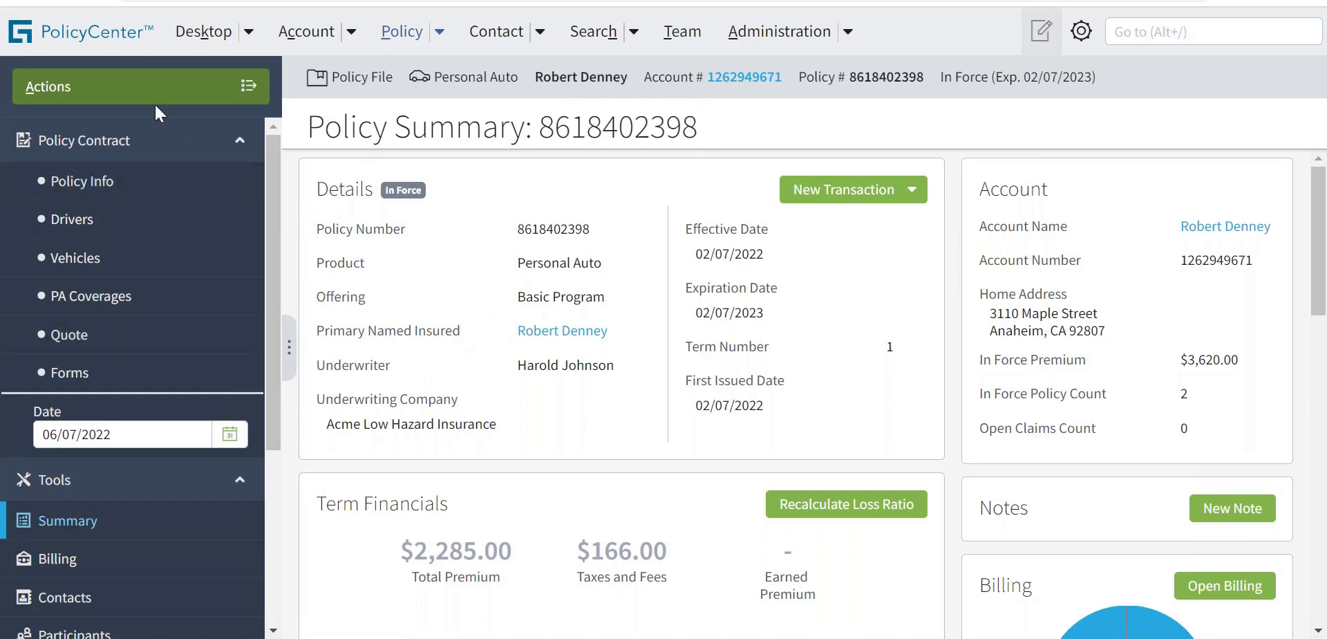
left_click(75, 529)
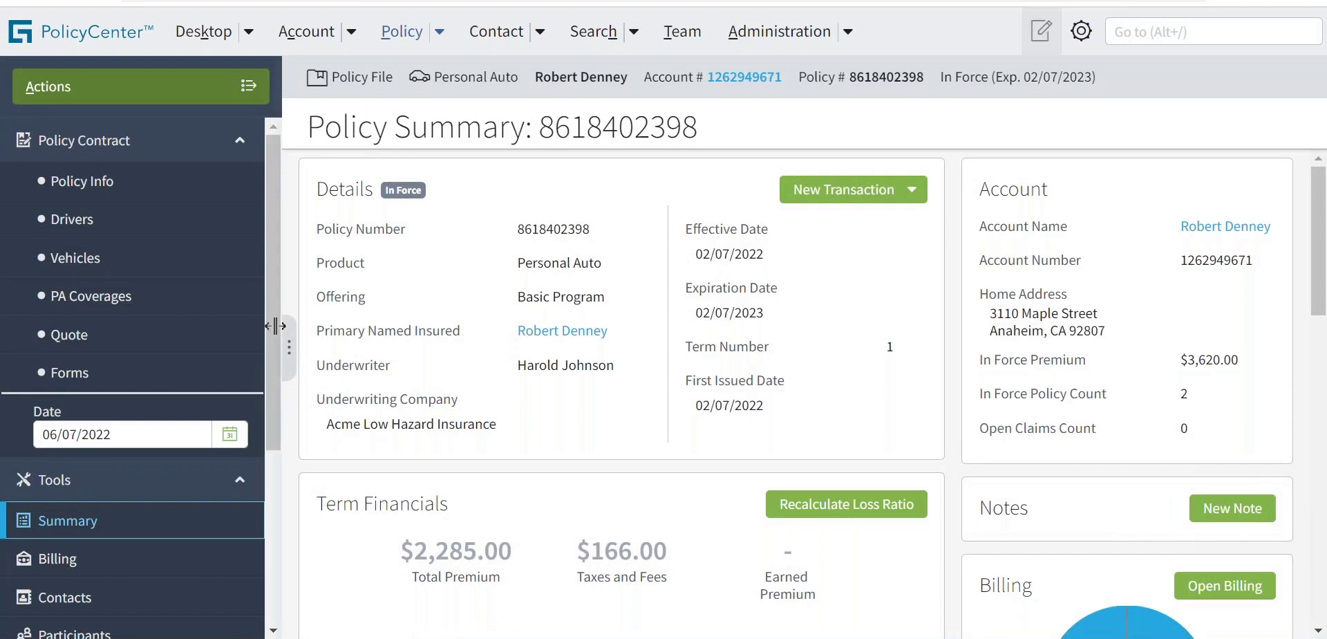
left_click_drag(275, 325, 263, 312)
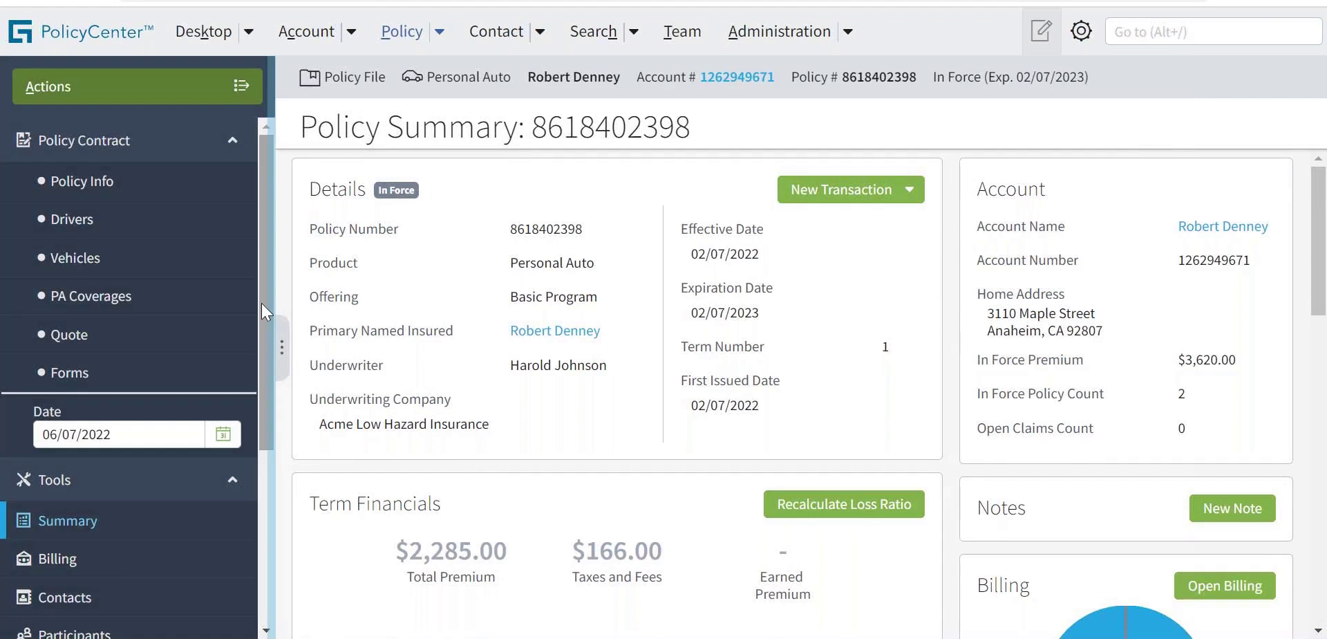
scroll(207, 380, "down", 3)
left_click(103, 511)
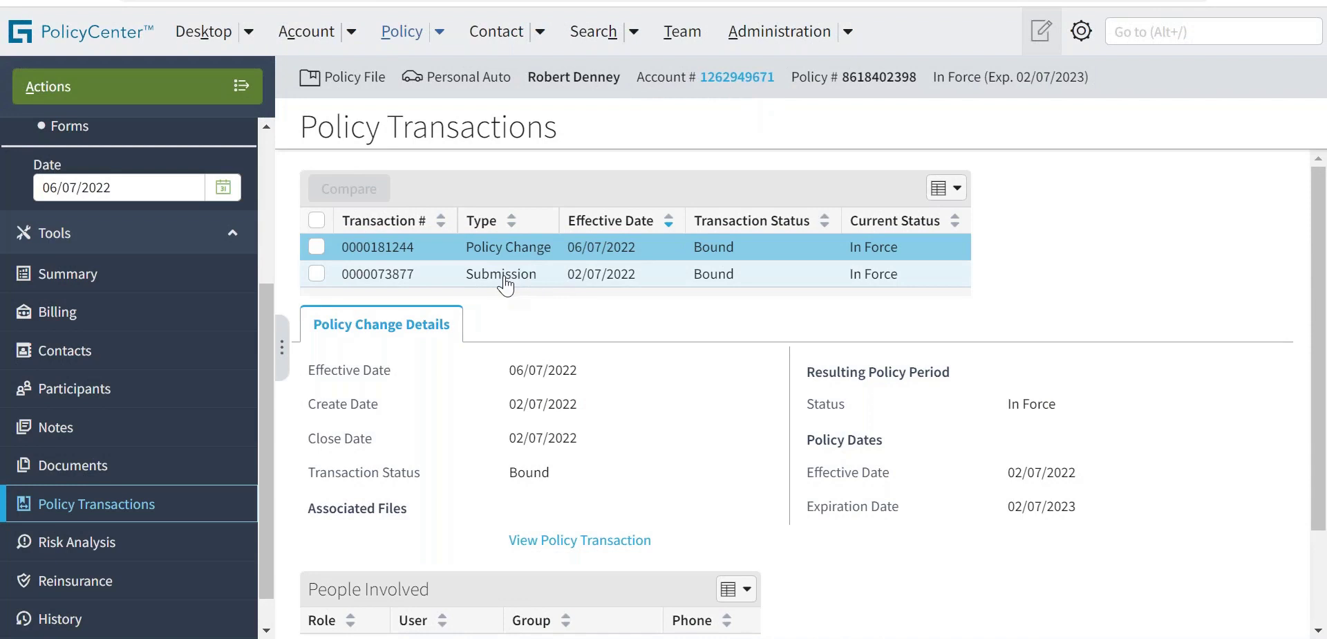
- Open the original submission and highlight its 02/07/2022 effective date and create date
left_click(600, 277)
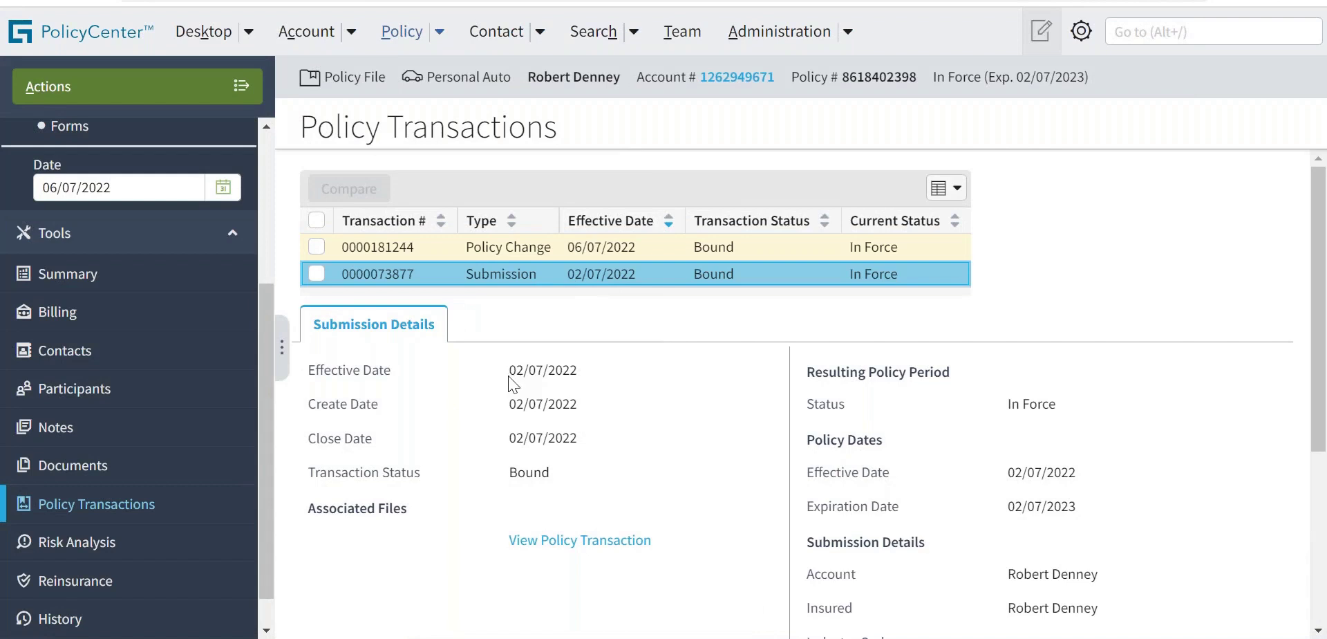
left_click_drag(536, 378, 578, 369)
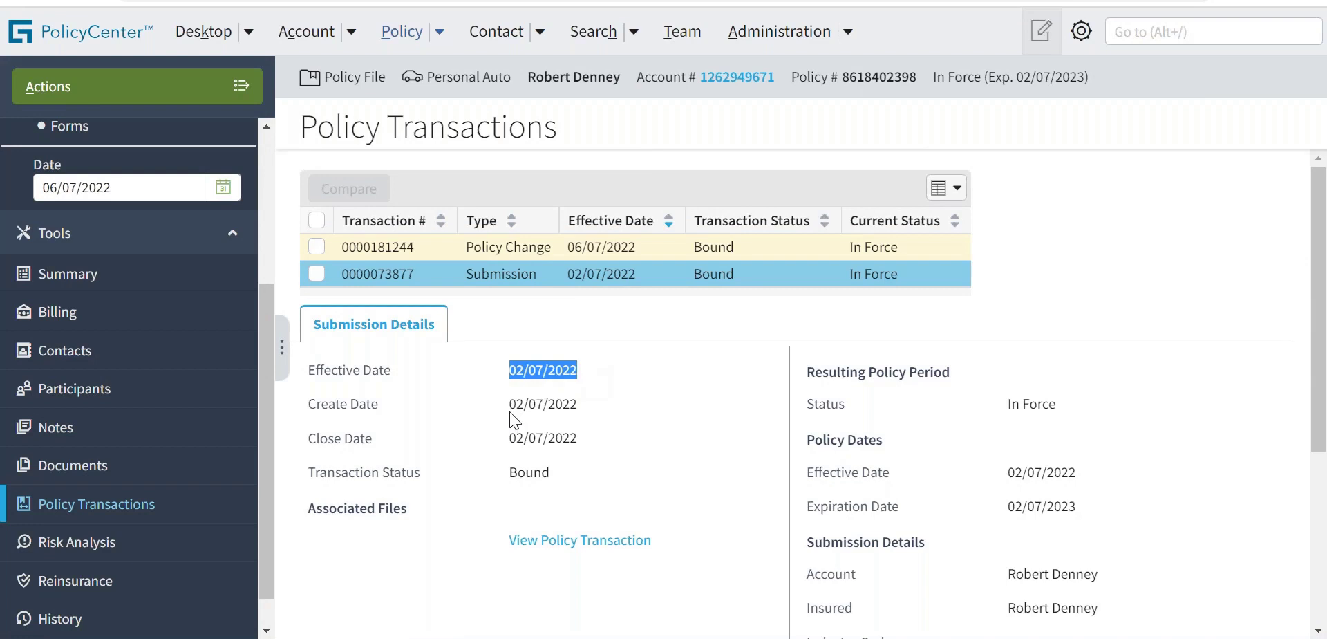
left_click_drag(510, 413, 587, 413)
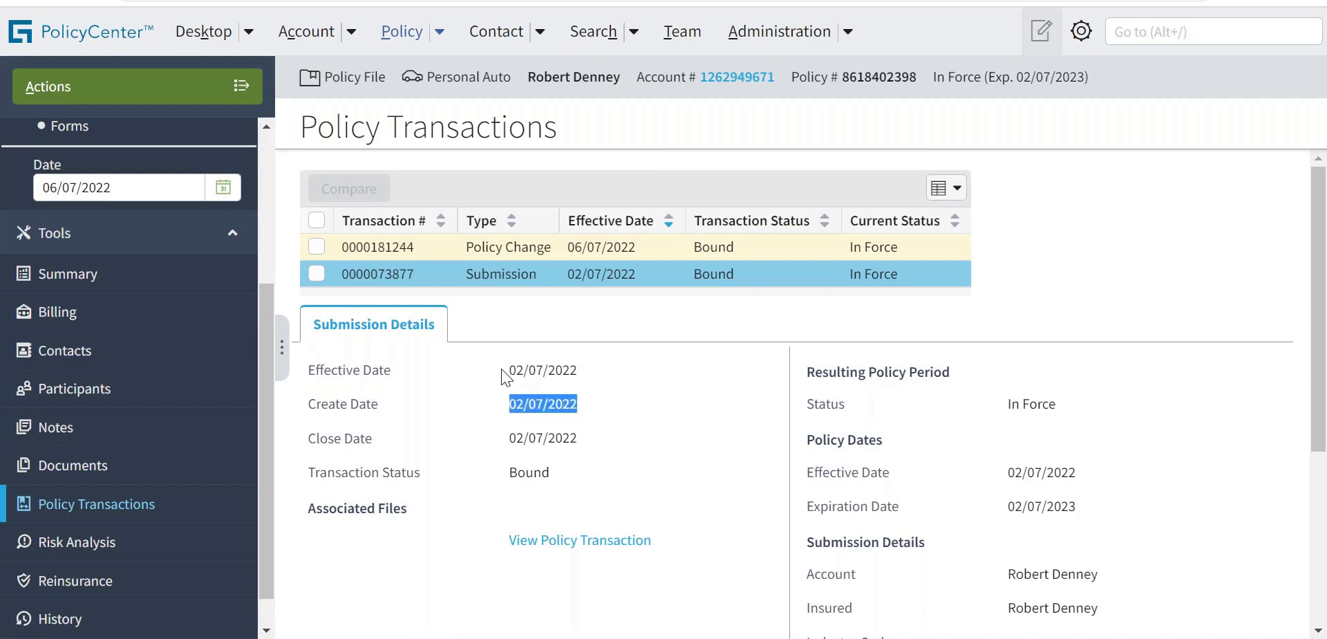
left_click_drag(507, 372, 586, 379)
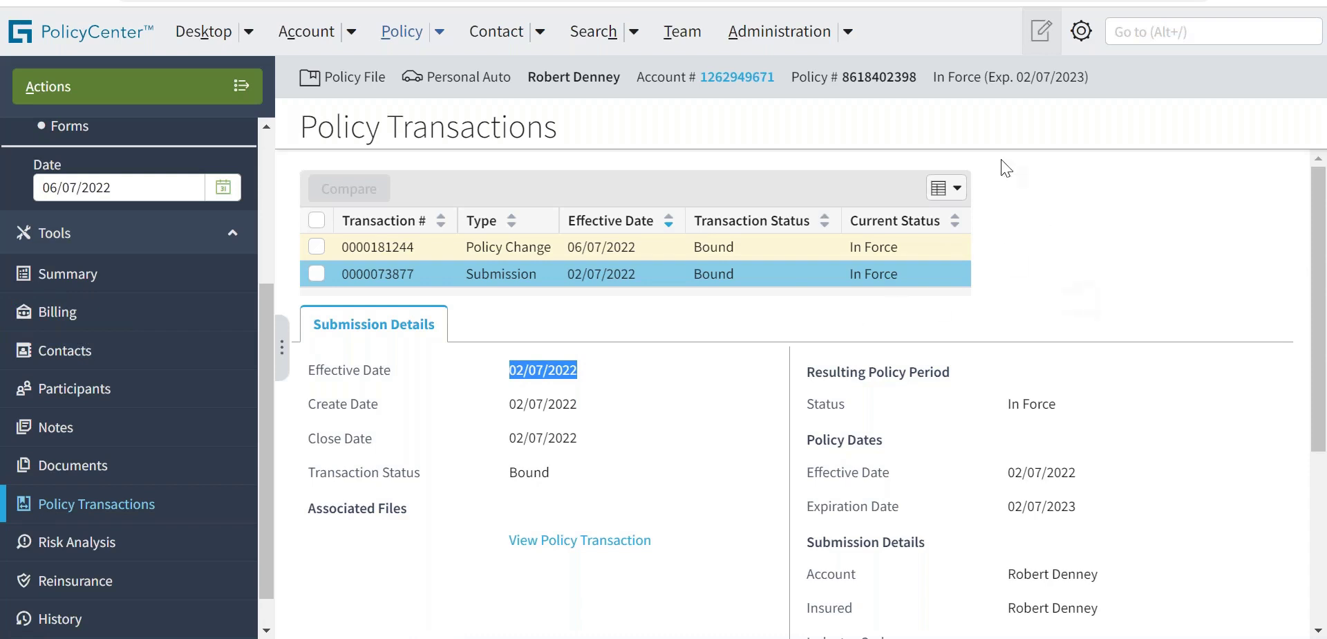
left_click(935, 81)
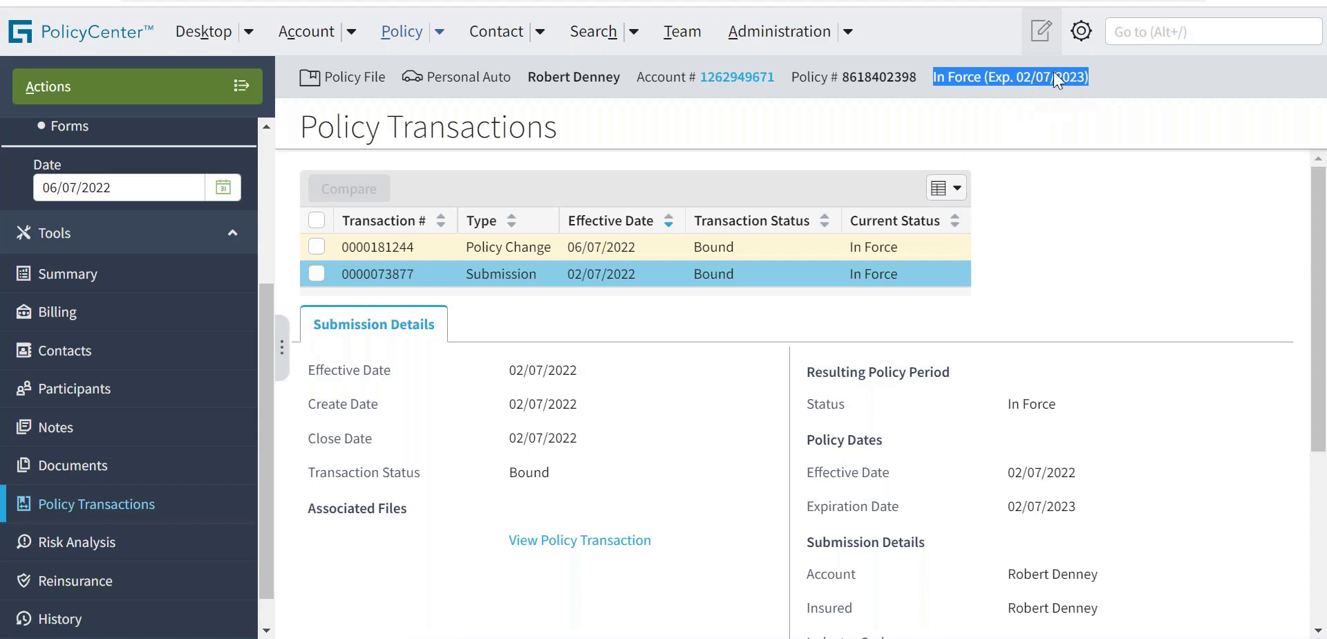
left_click(1029, 88)
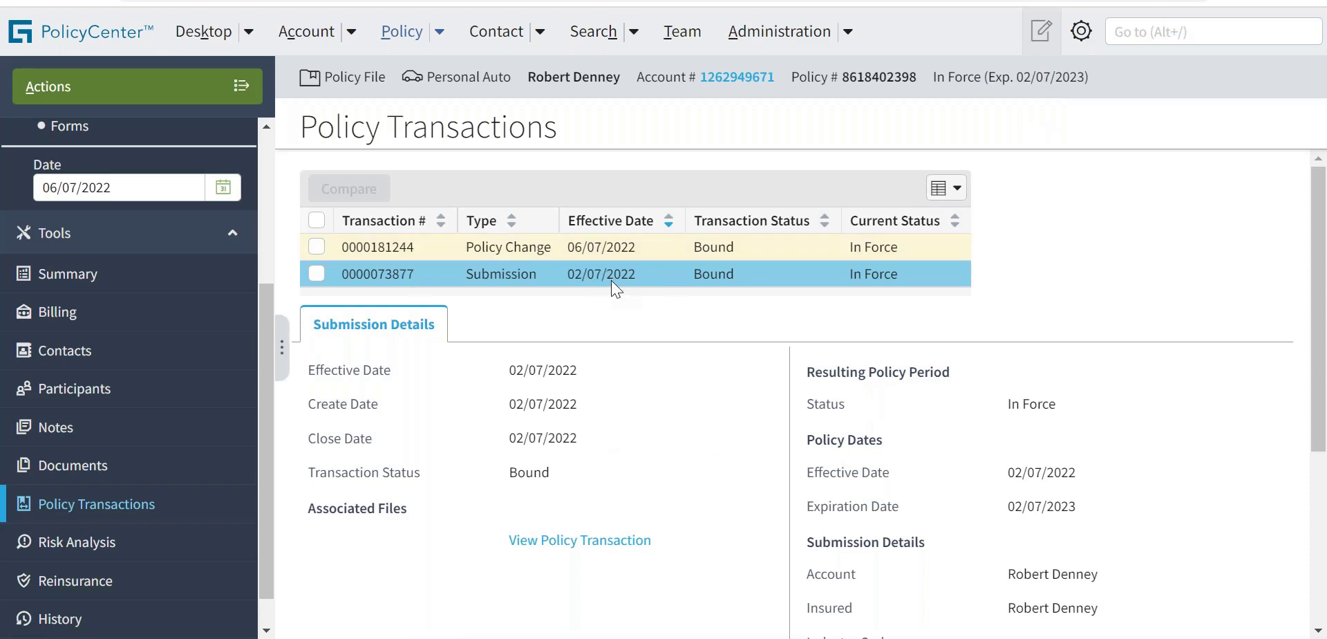
- Open the policy change transaction and highlight its 06/07/2022 effective date
left_click(596, 248)
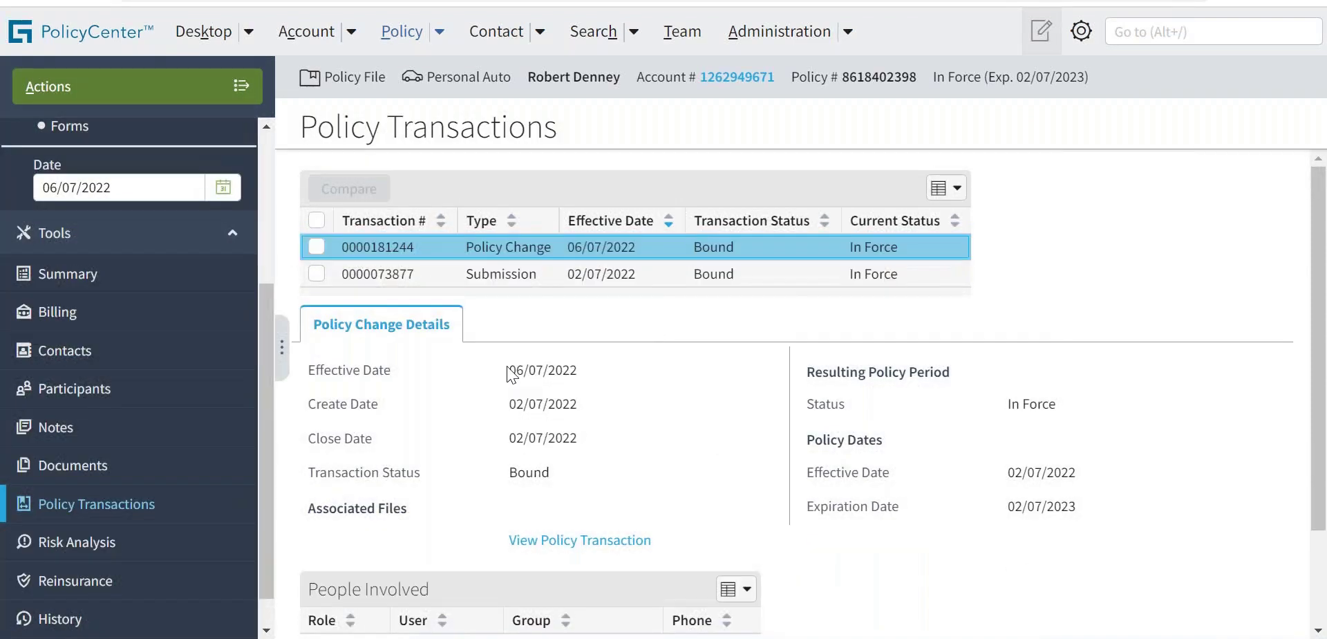
left_click_drag(511, 370, 586, 373)
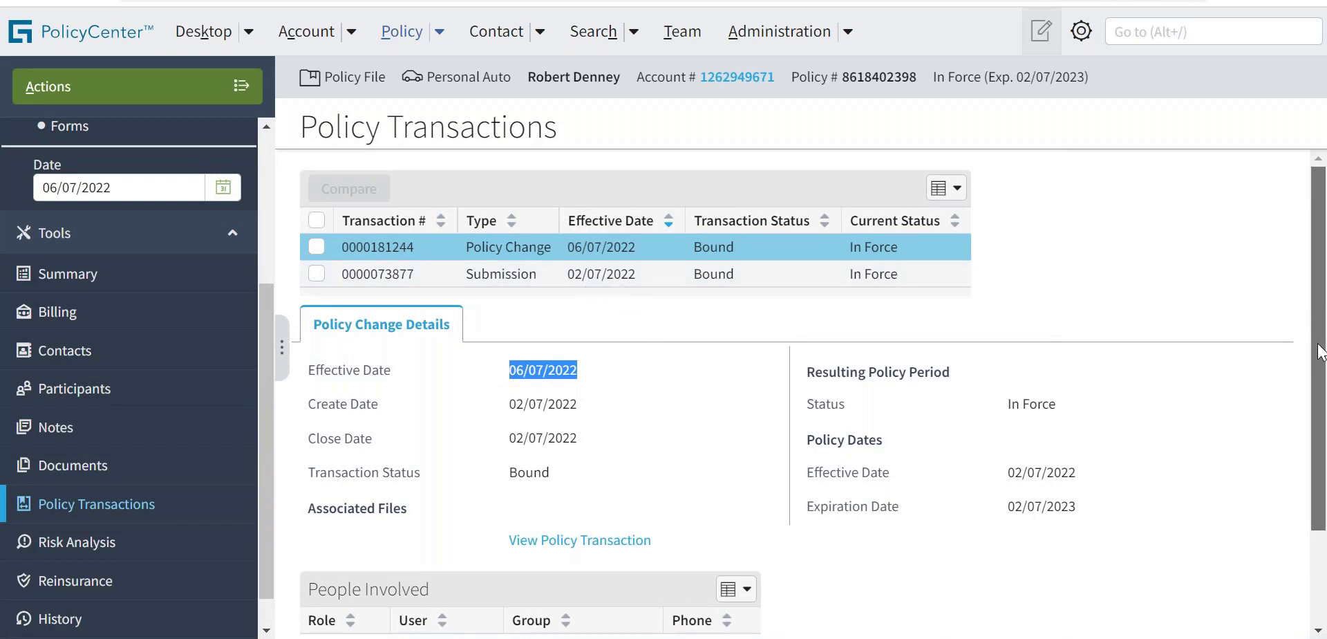
scroll(1320, 352, "down", 2)
scroll(394, 465, "up", 2)
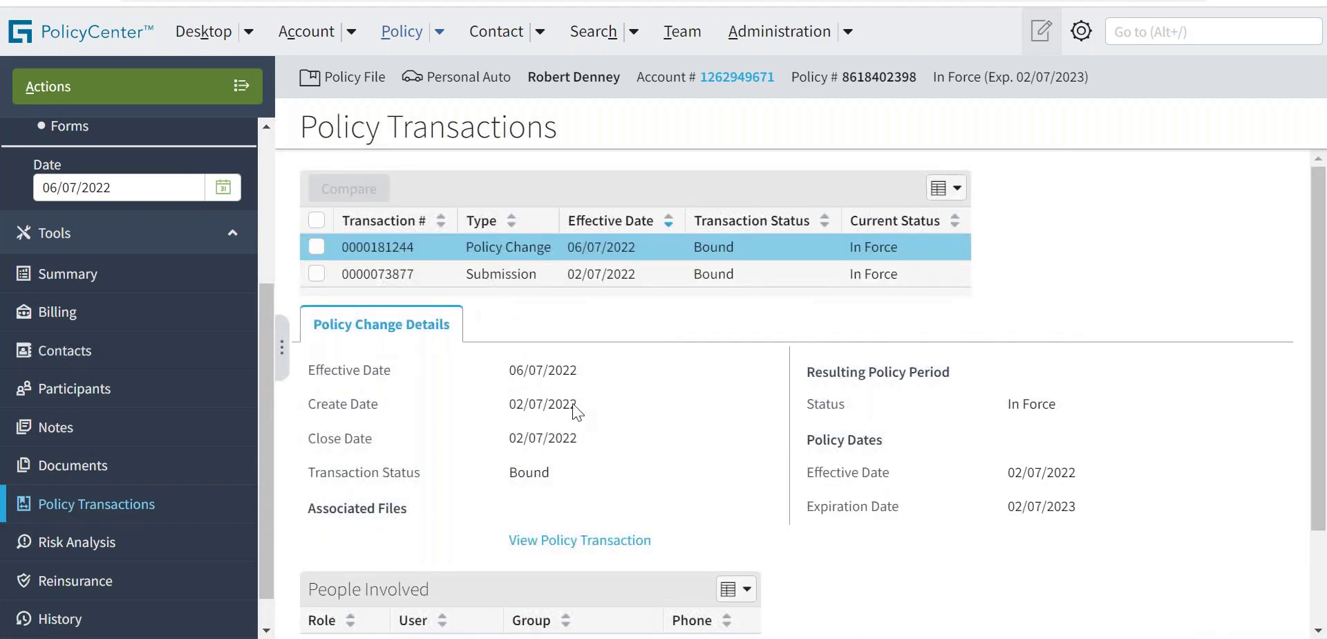
left_click(253, 99)
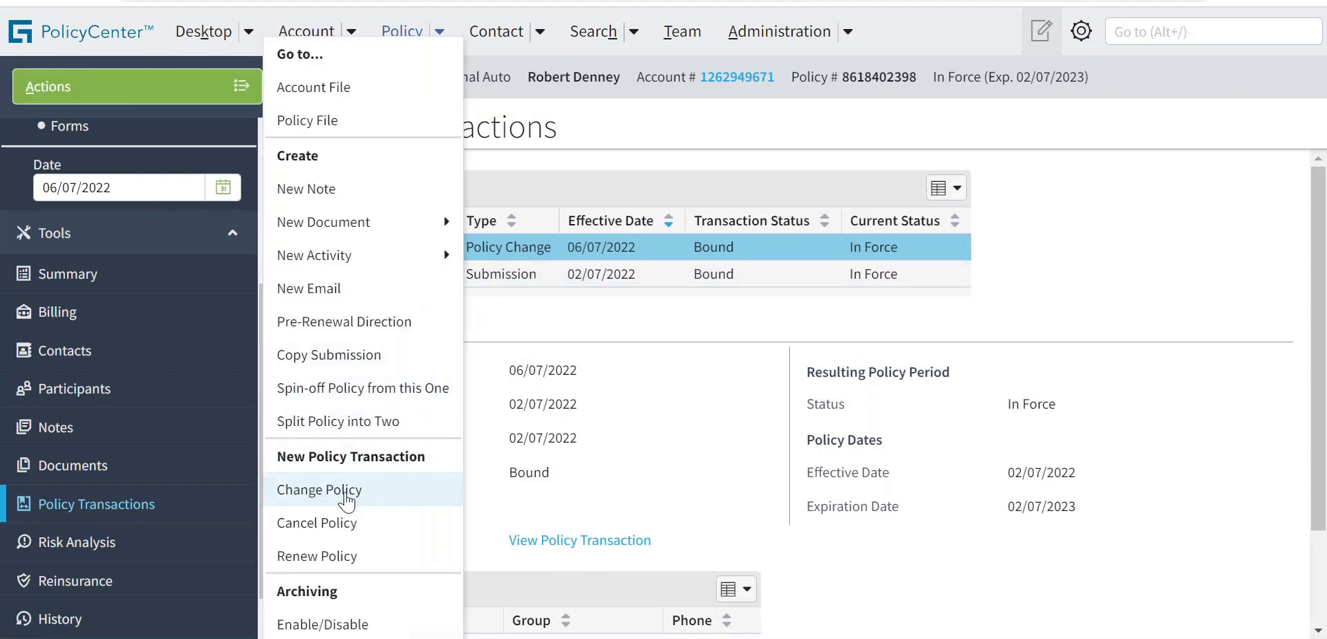
- Start a new policy change with effective date October 7, 2022
left_click(353, 496)
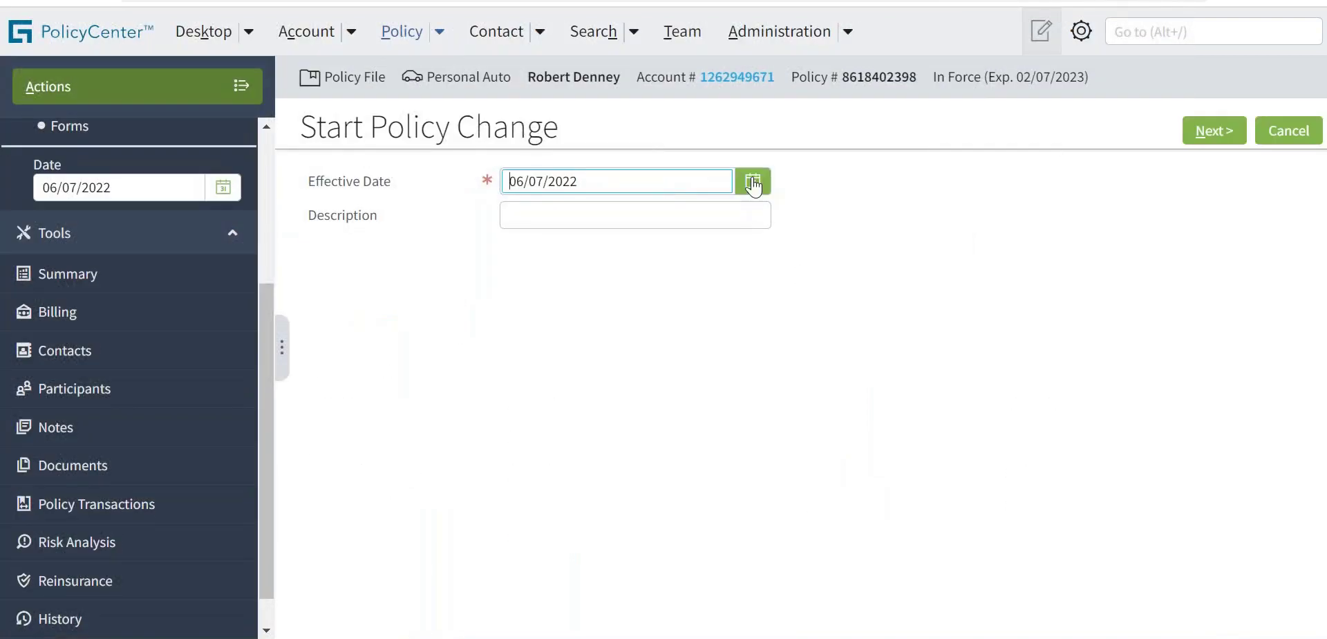
left_click(754, 184)
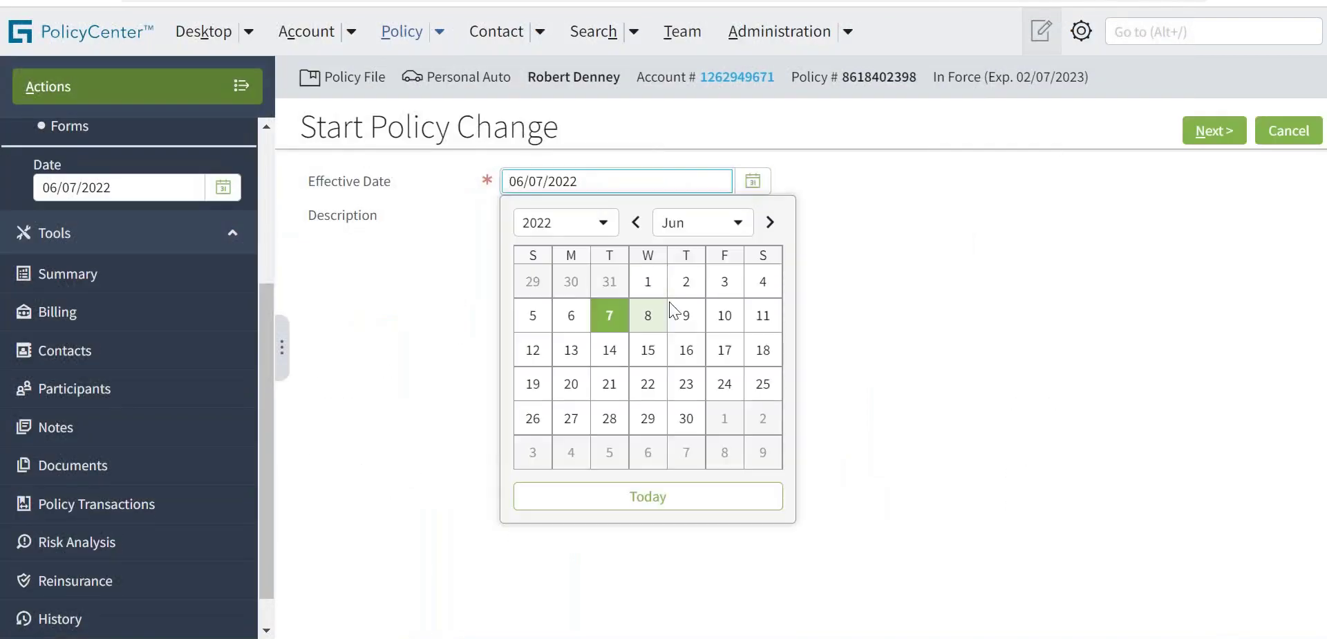
left_click(771, 224)
left_click(771, 224)
left_click(772, 224)
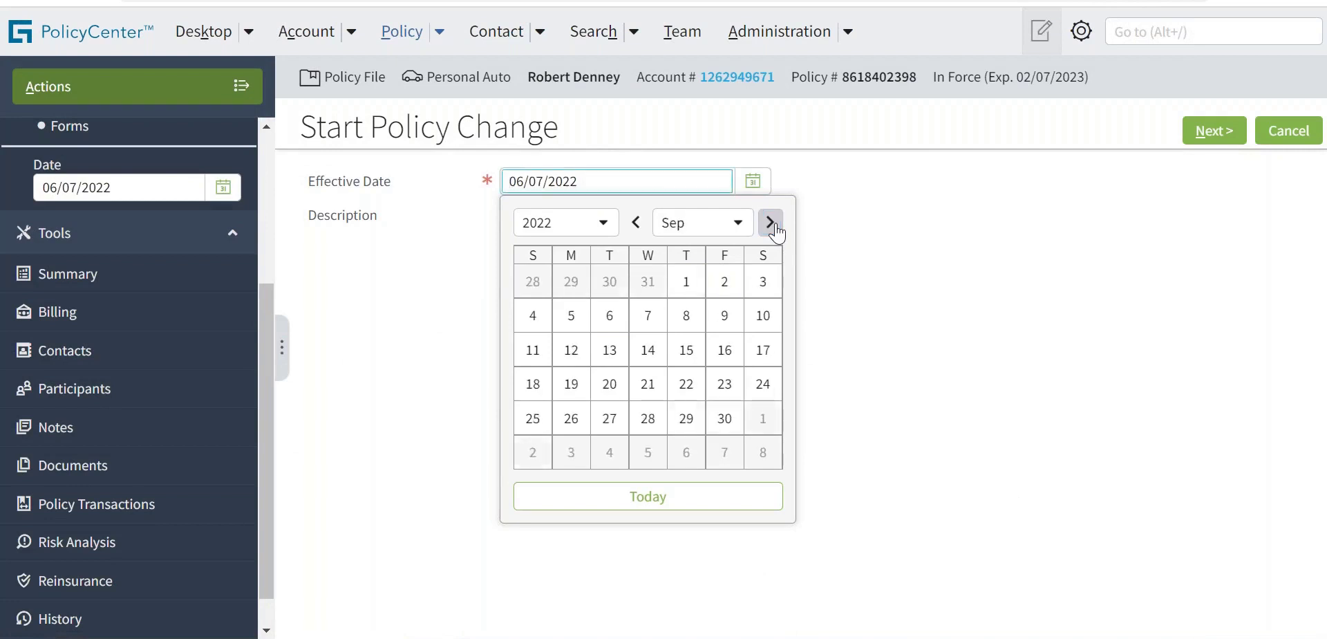
left_click(773, 227)
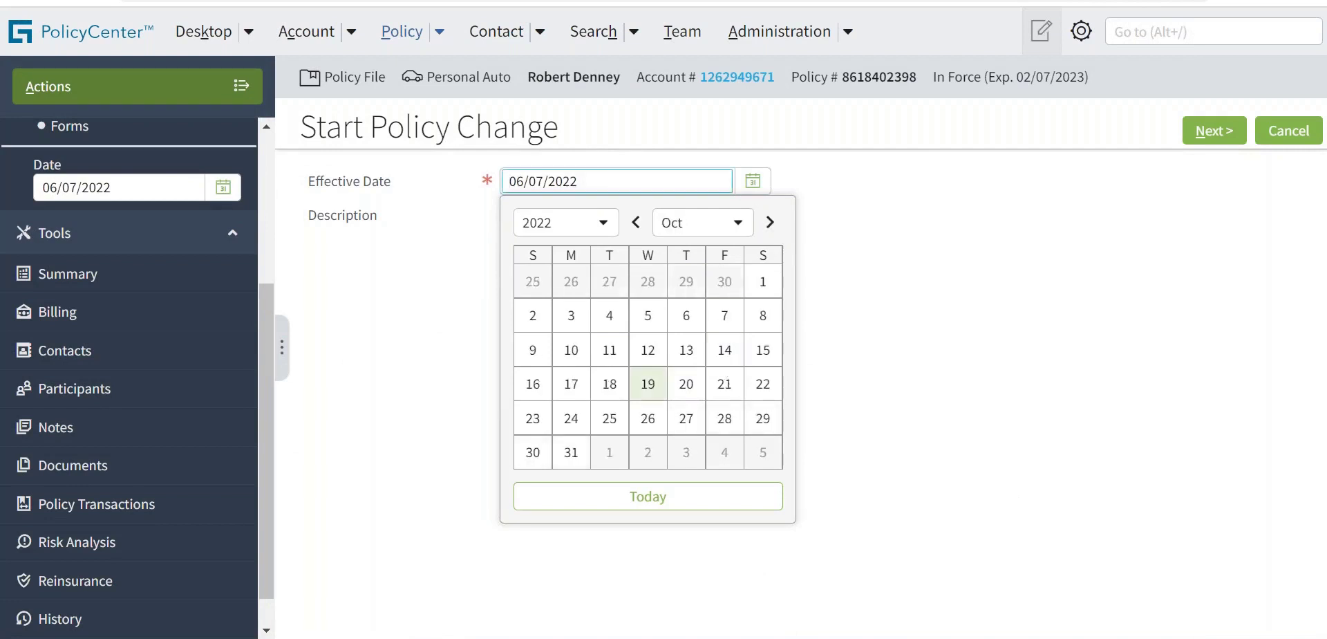
left_click(726, 317)
- Enter the description 'Adding second vehicle' and create the policy change draft
left_click(548, 213)
type("Adding")
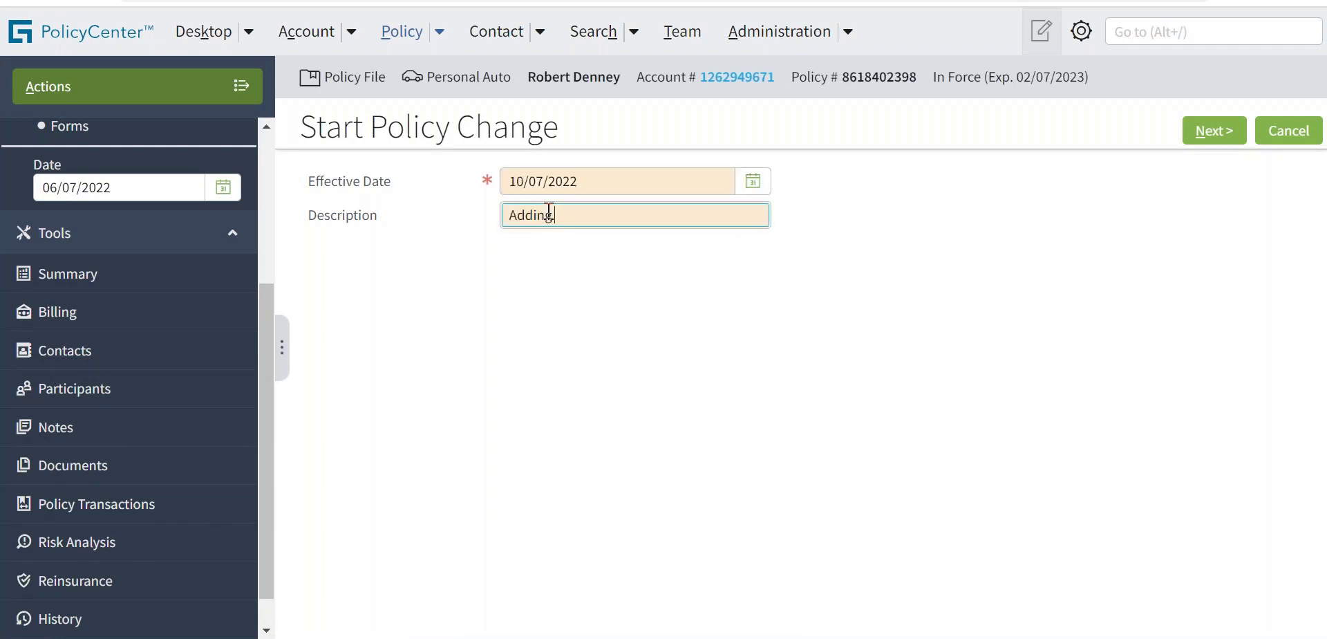
type(" second vehi")
key("BackSpace")
type("le")
left_click(517, 361)
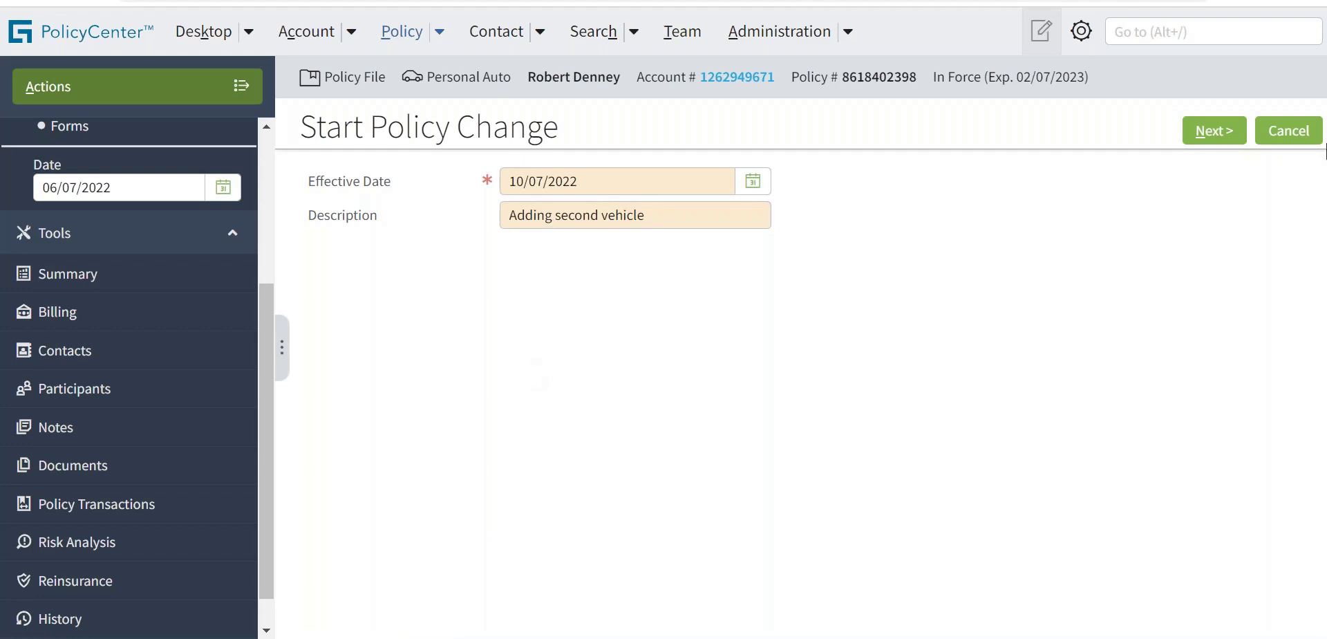
left_click(1203, 134)
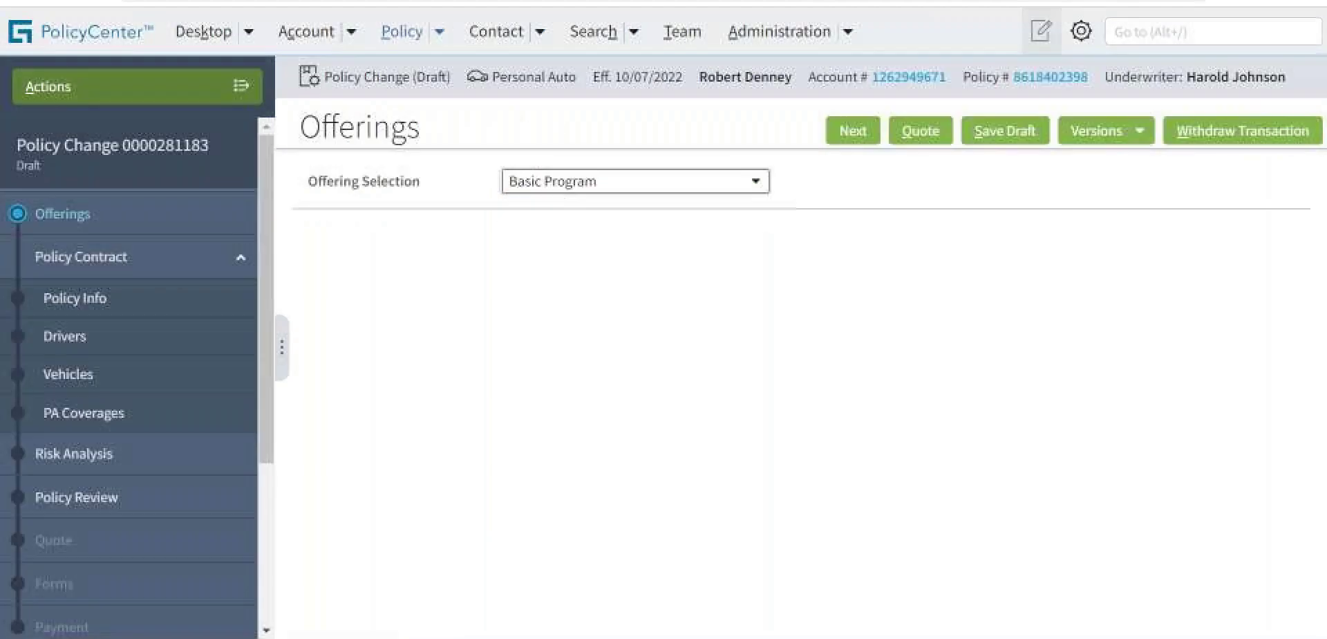
- Advance through Policy Info to Drivers and view the second driver's details
left_click(854, 126)
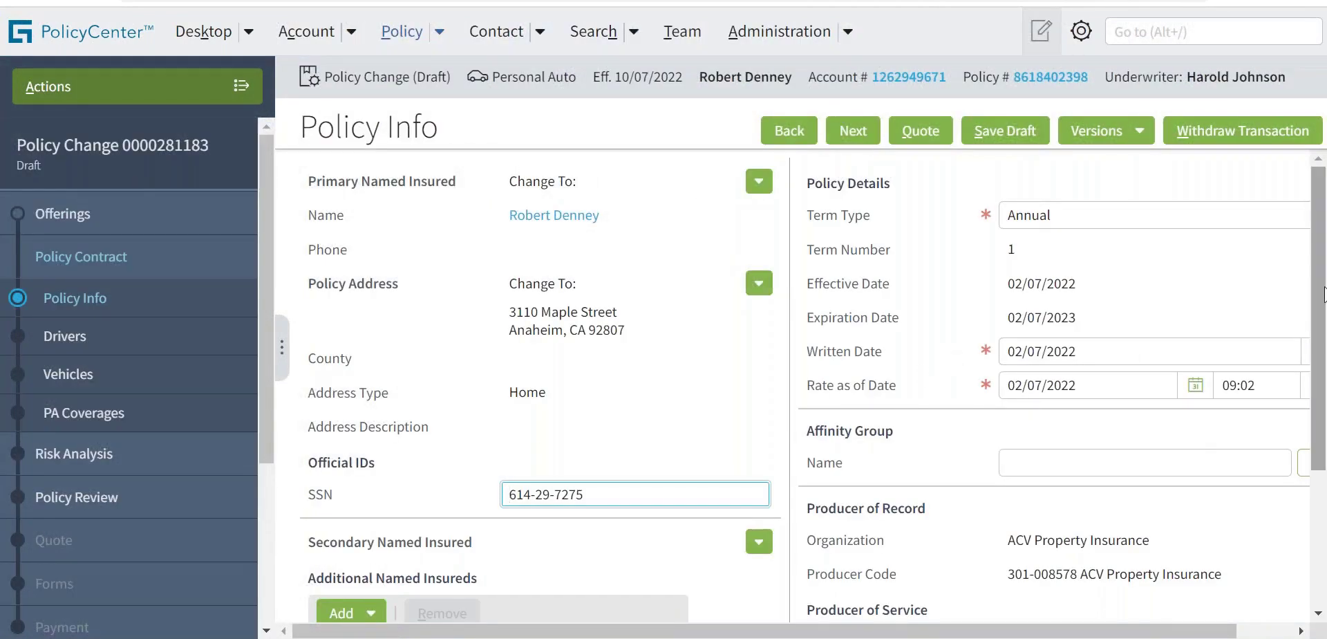
left_click(851, 142)
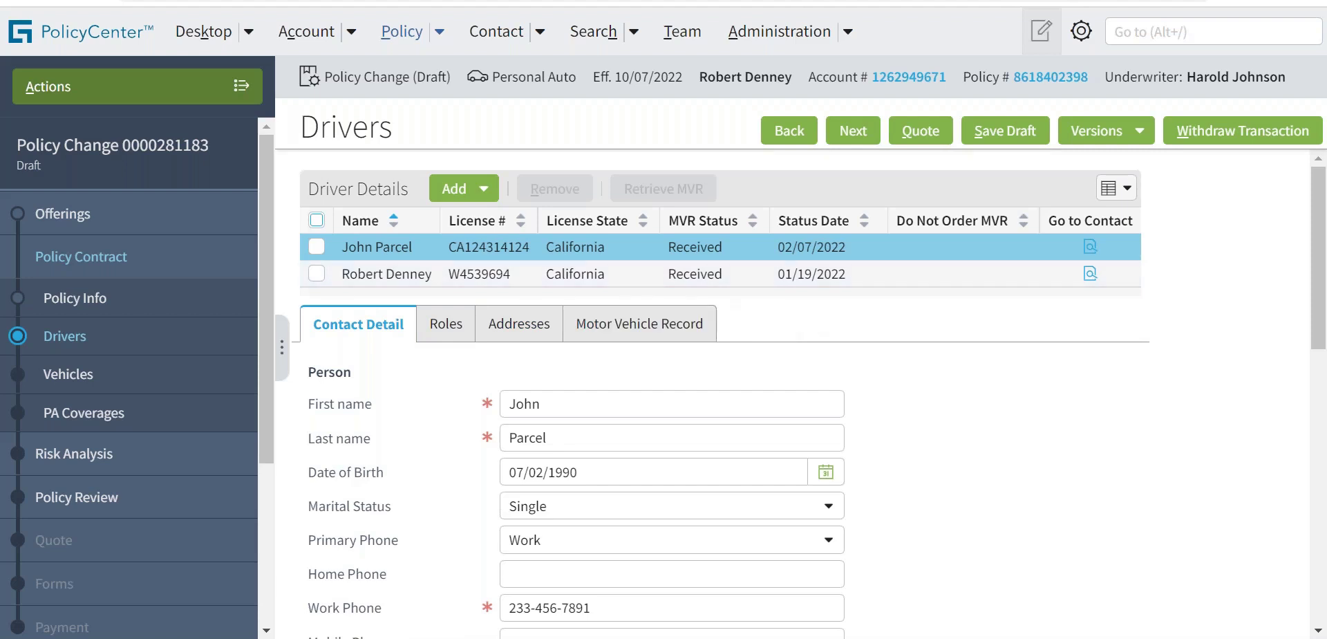
left_click(499, 283)
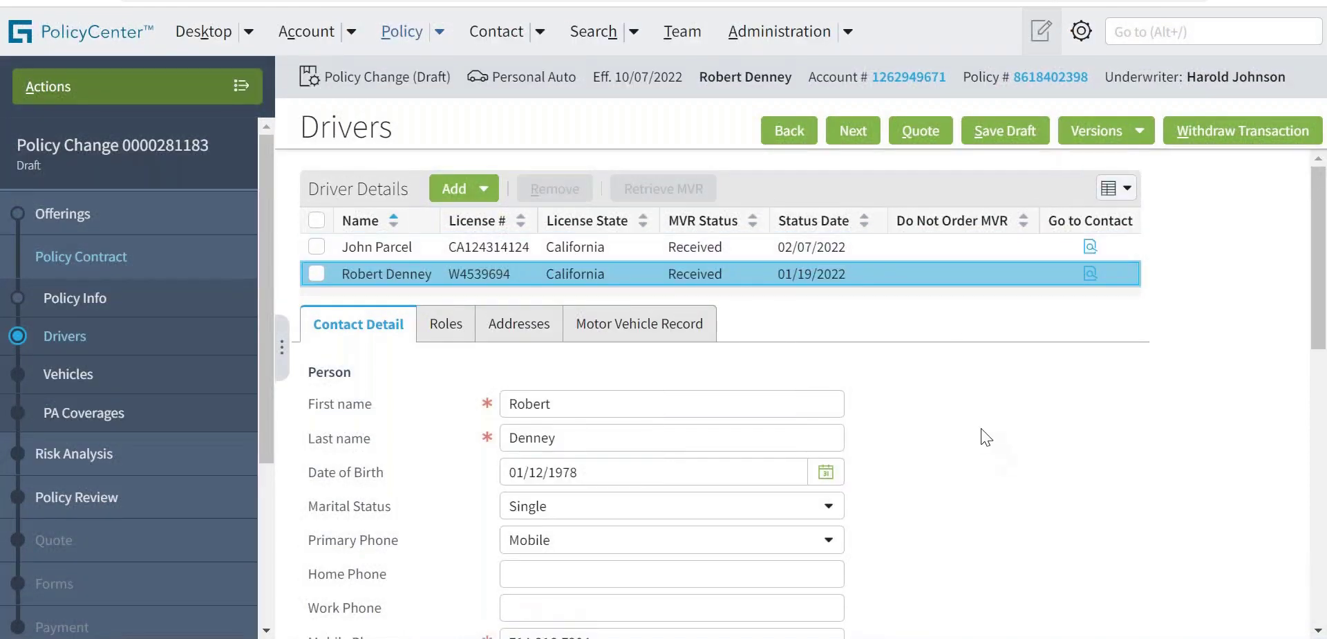
- Withdraw the draft policy change and confirm the withdrawal
left_click(1256, 140)
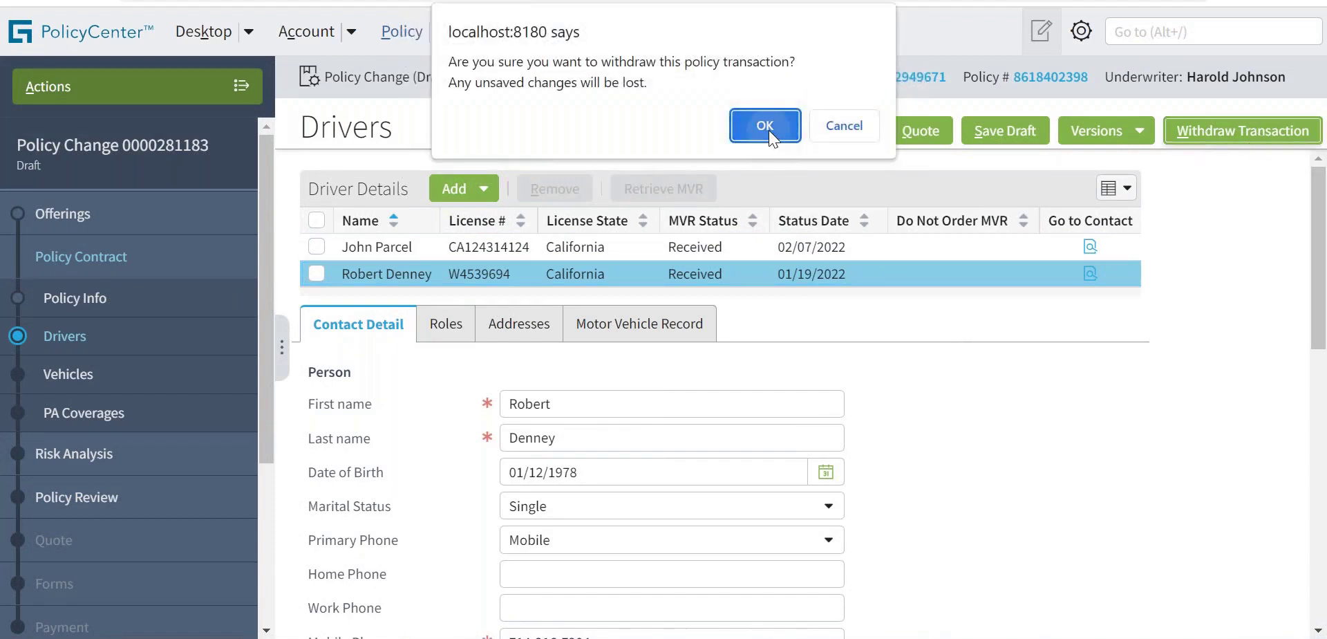
left_click(768, 131)
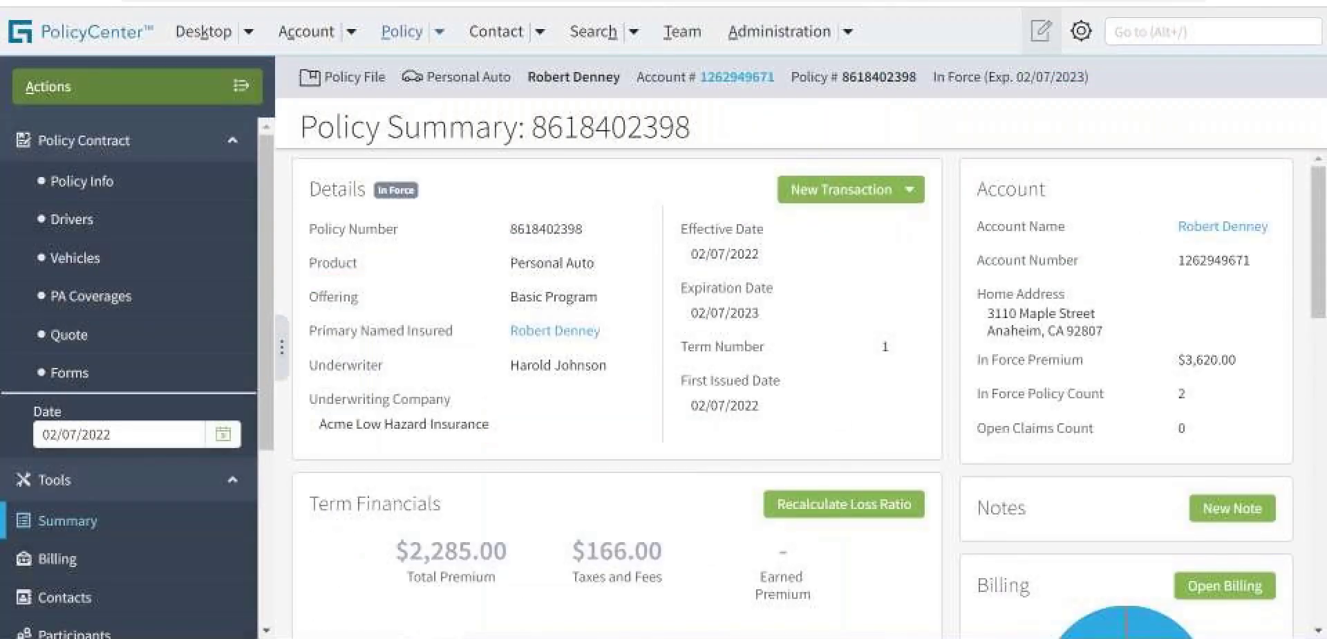
left_click(246, 98)
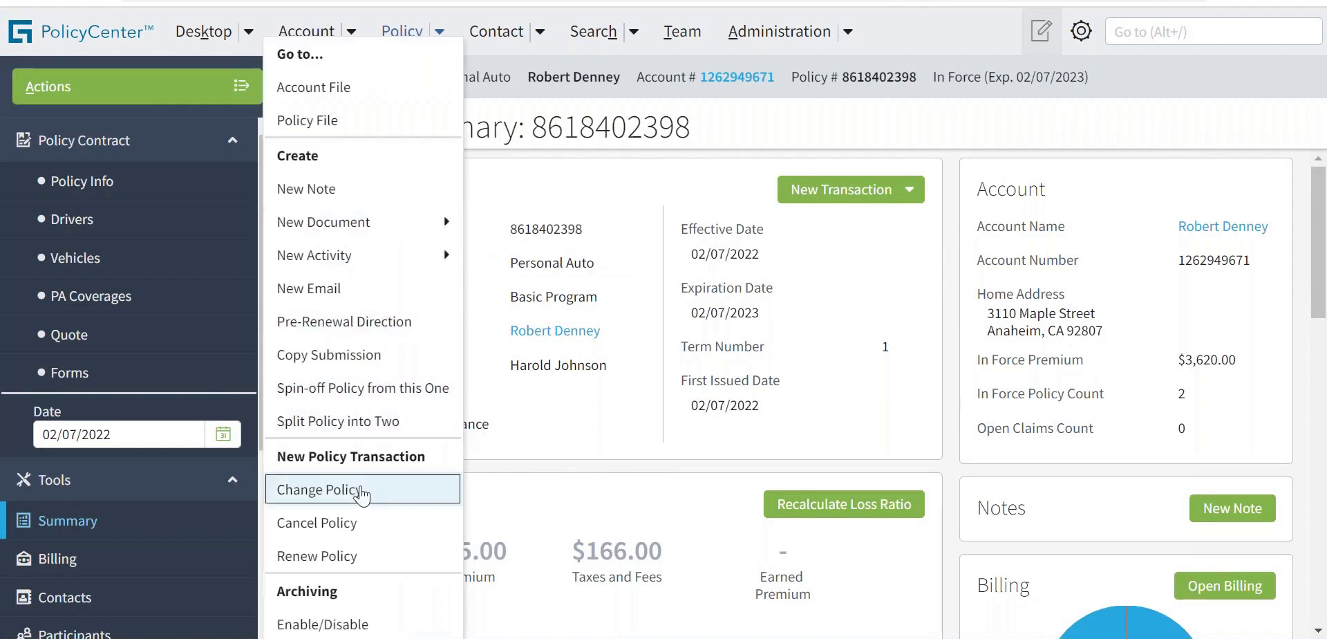
- Start another policy change with effective date May 7, 2022
left_click(361, 490)
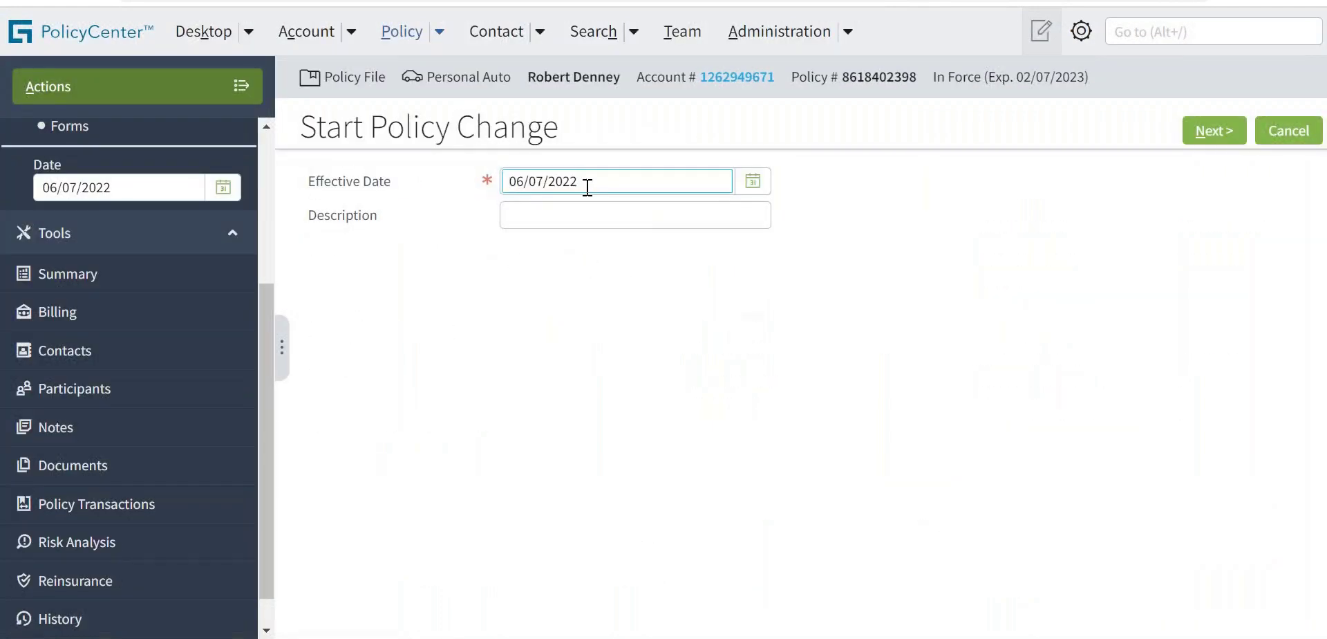
left_click_drag(600, 181, 504, 182)
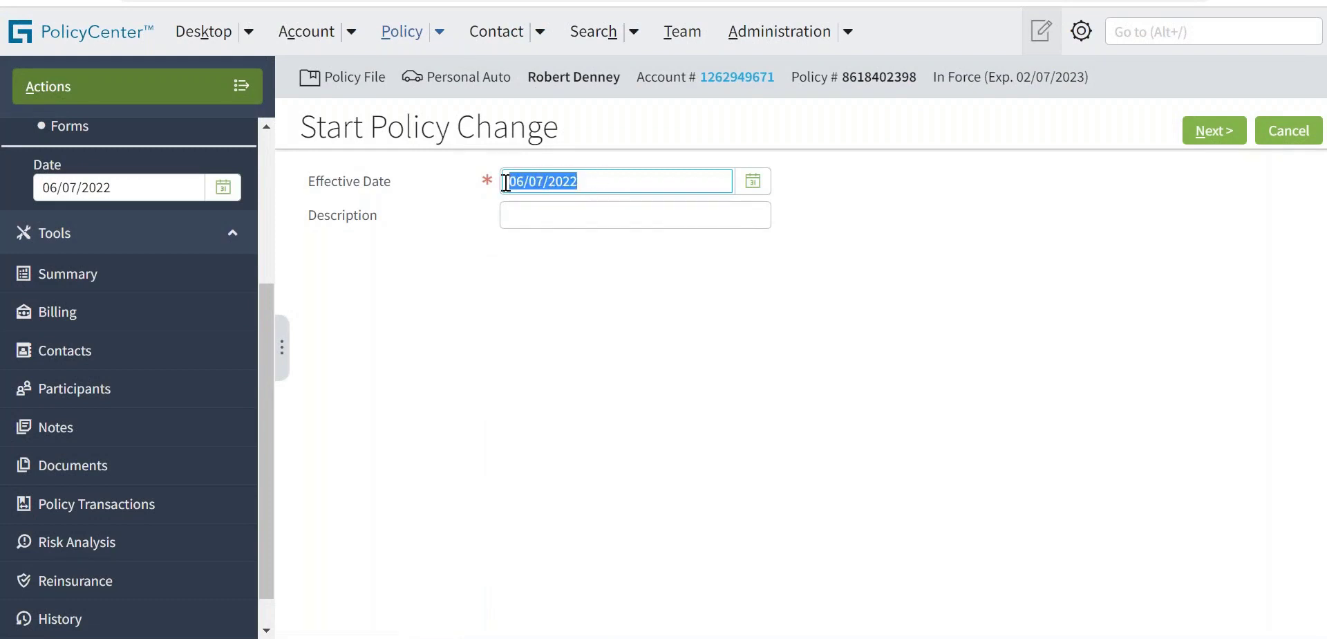
left_click(755, 184)
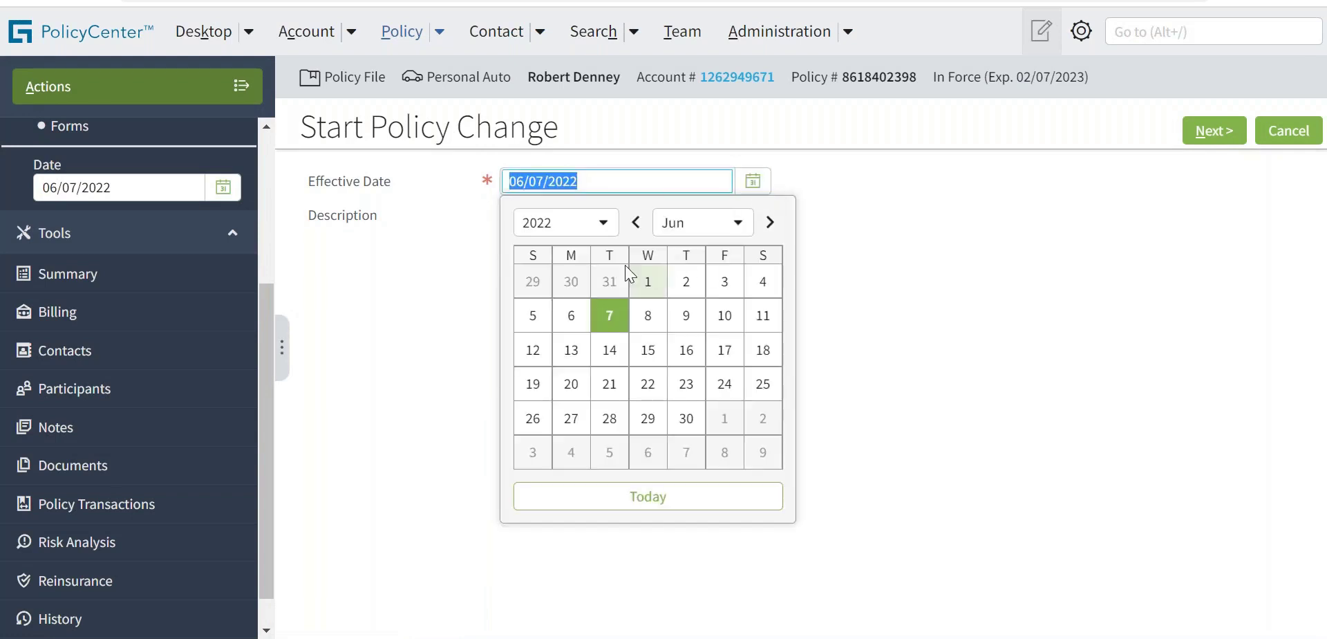
left_click(636, 223)
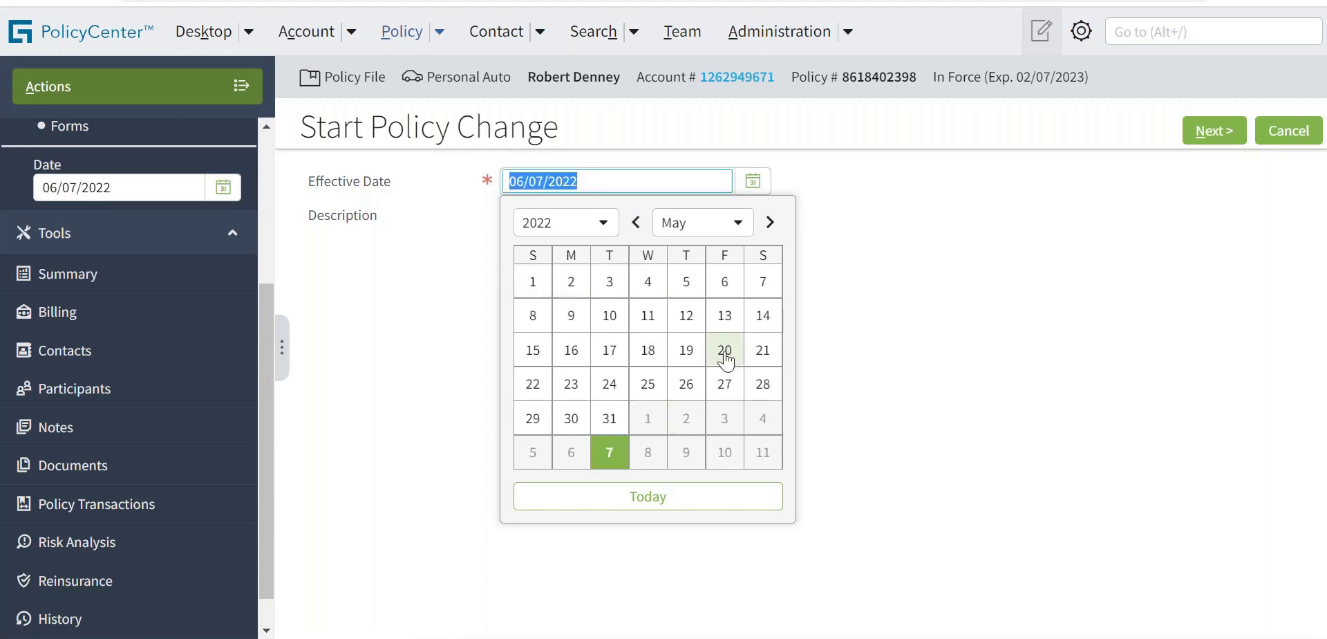
left_click(763, 289)
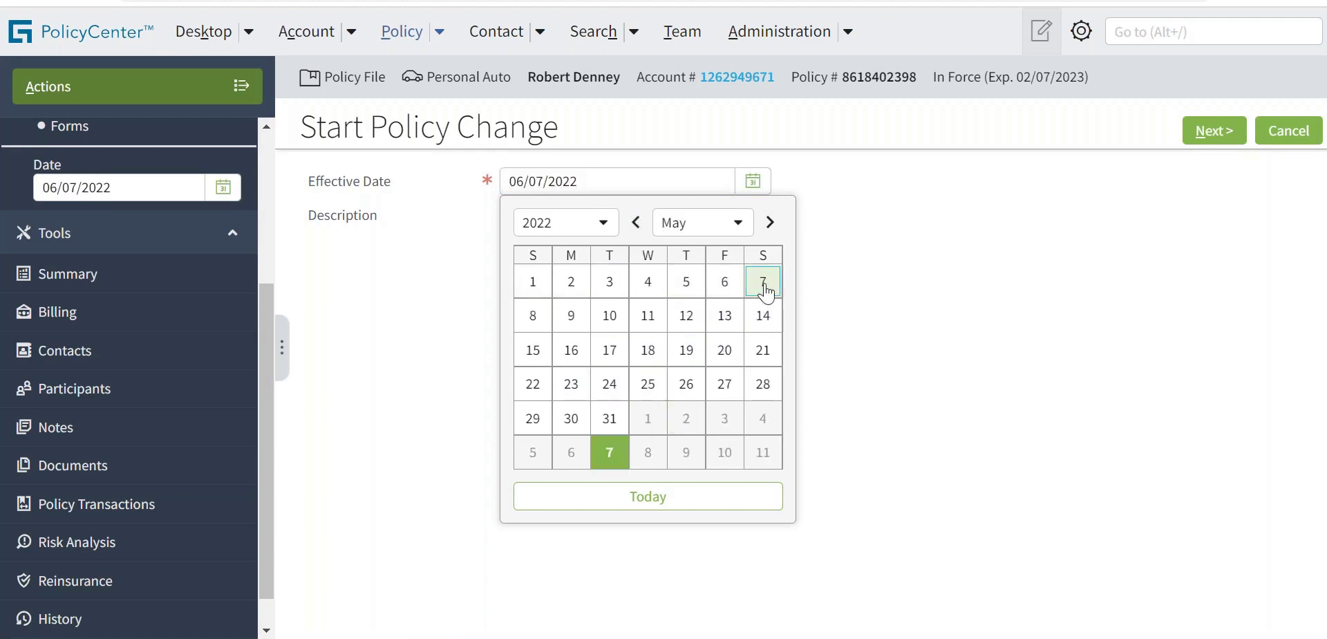
- Enter the change description 'Adding additonal vehicle'
left_click(529, 215)
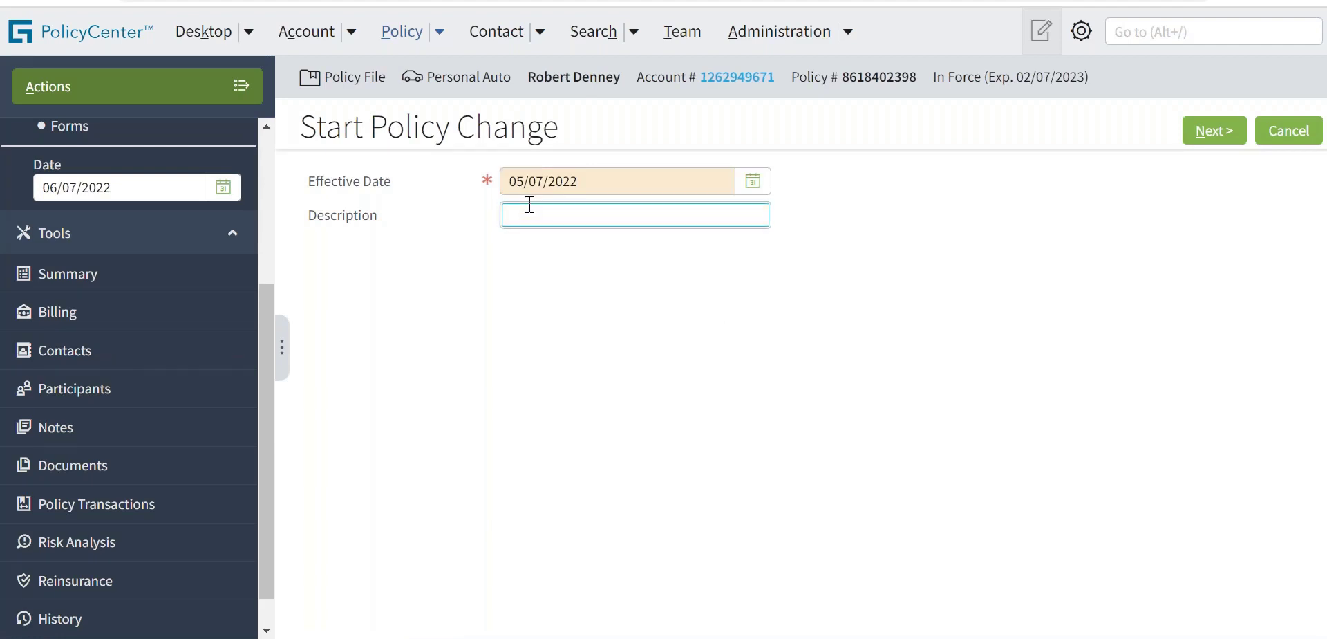
type("Third ")
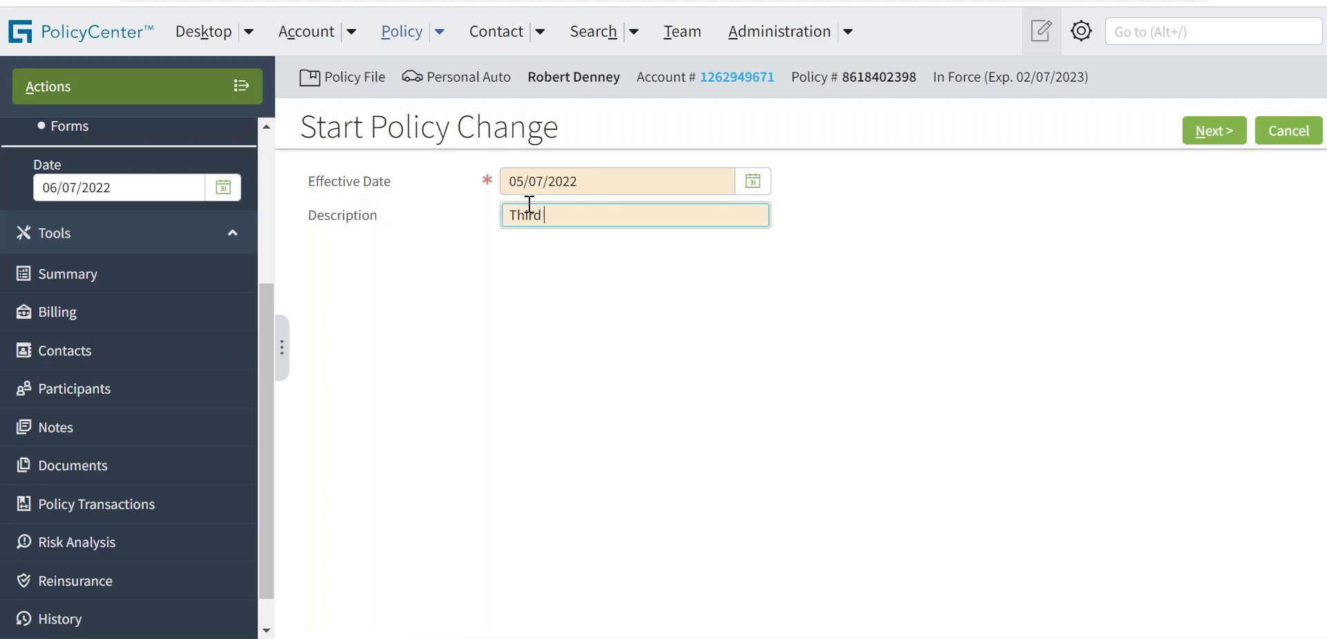
type("w")
key("BackSpace")
key("BackSpace")
key("BackSpace")
key("BackSpace")
key("BackSpace")
key("BackSpace")
key("BackSpace")
type("Adding a")
type("DDED")
key("BackSpace")
key("BackSpace")
key("BackSpace")
key("BackSpace")
type("dditonal vehicle")
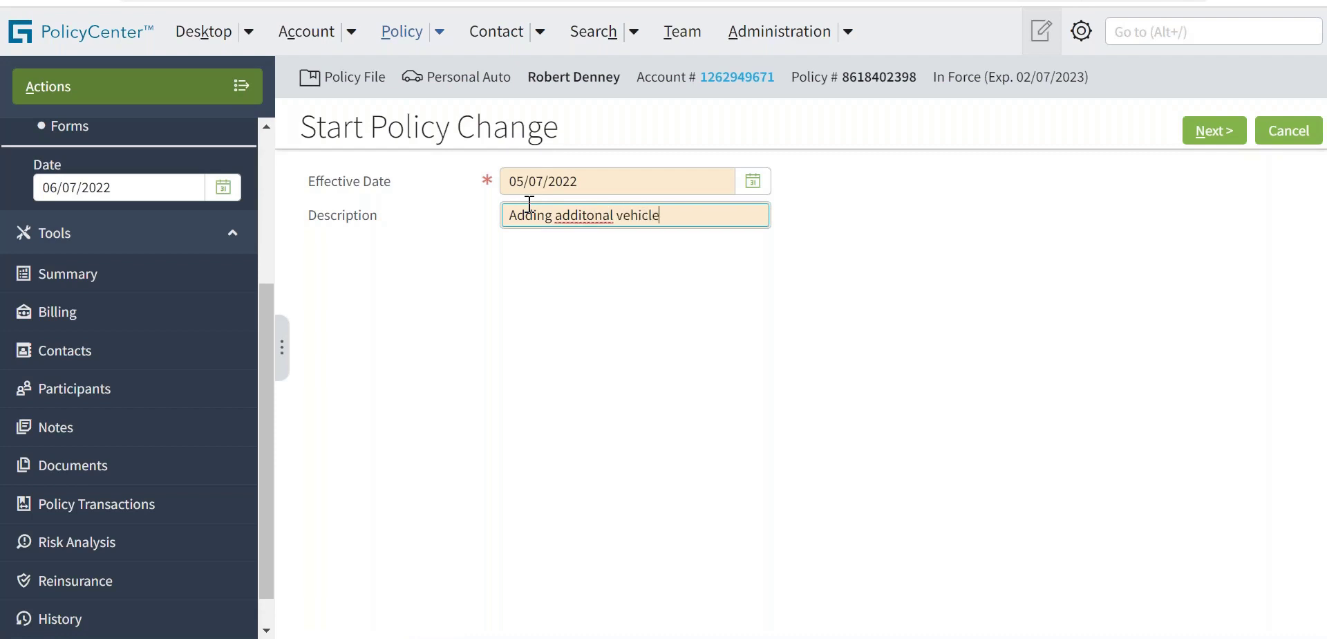
- Fix the description's spelling so it reads 'Adding additional vehicle'
right_click(595, 216)
left_click(636, 232)
left_click(564, 298)
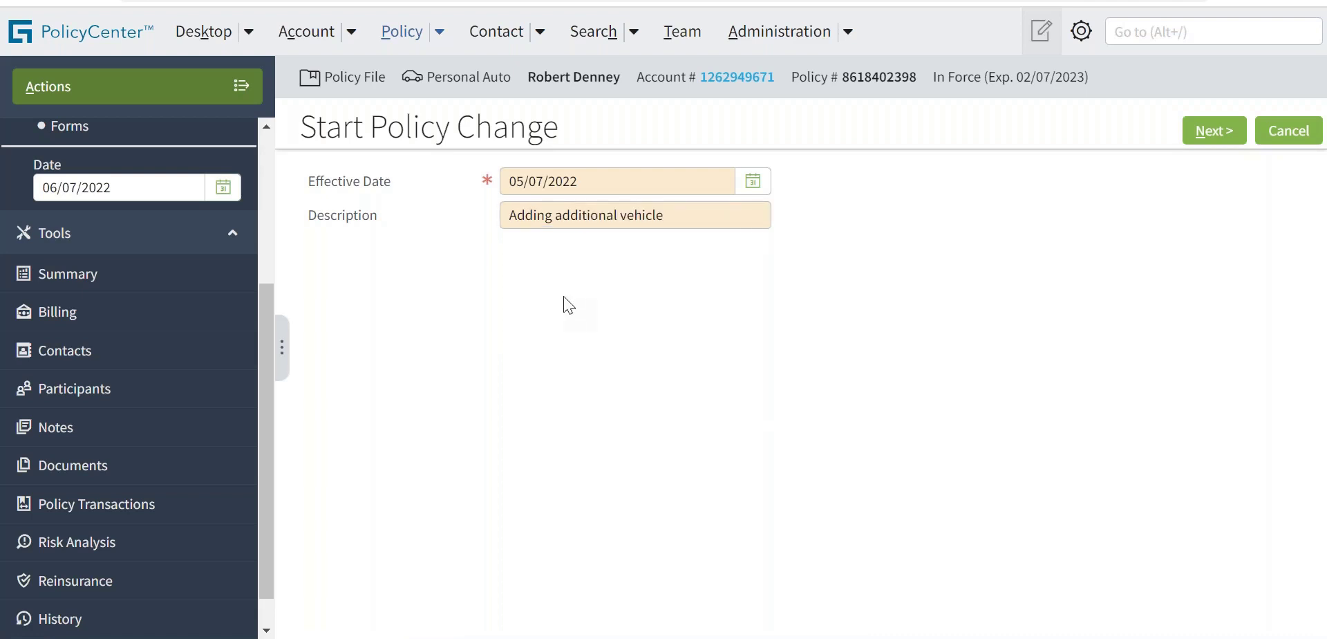
- Keep the 05/07/2022 effective date and create the policy change draft
left_click_drag(584, 185, 505, 181)
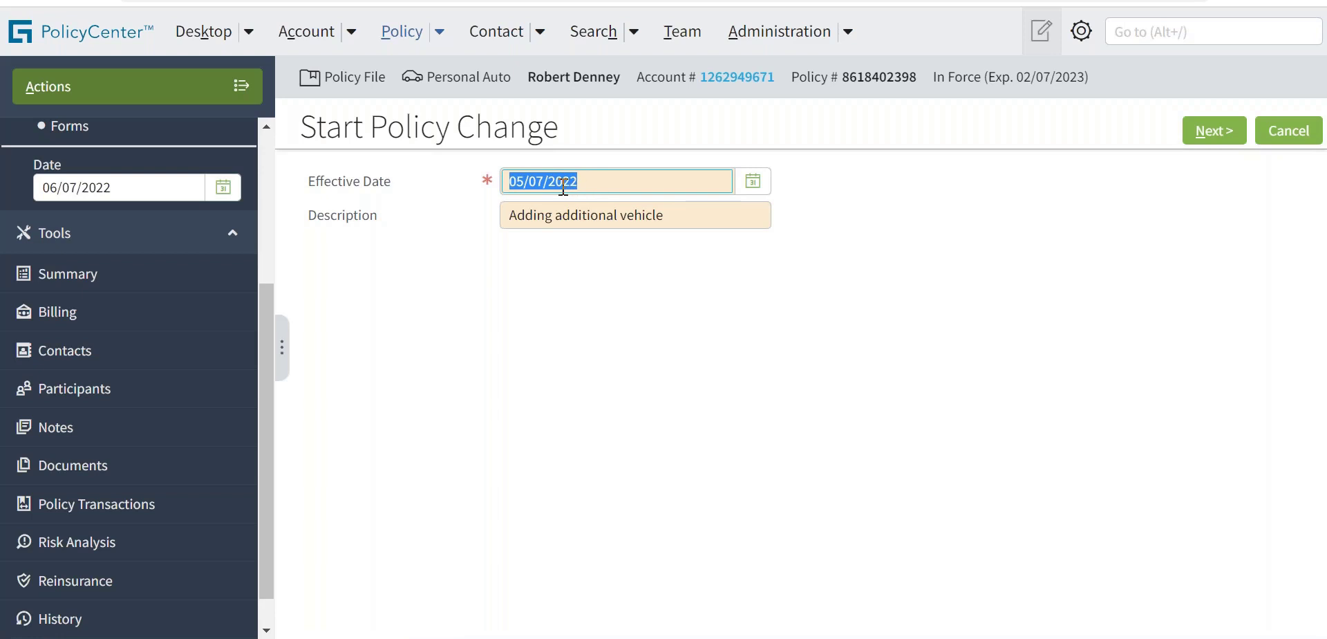
left_click(599, 184)
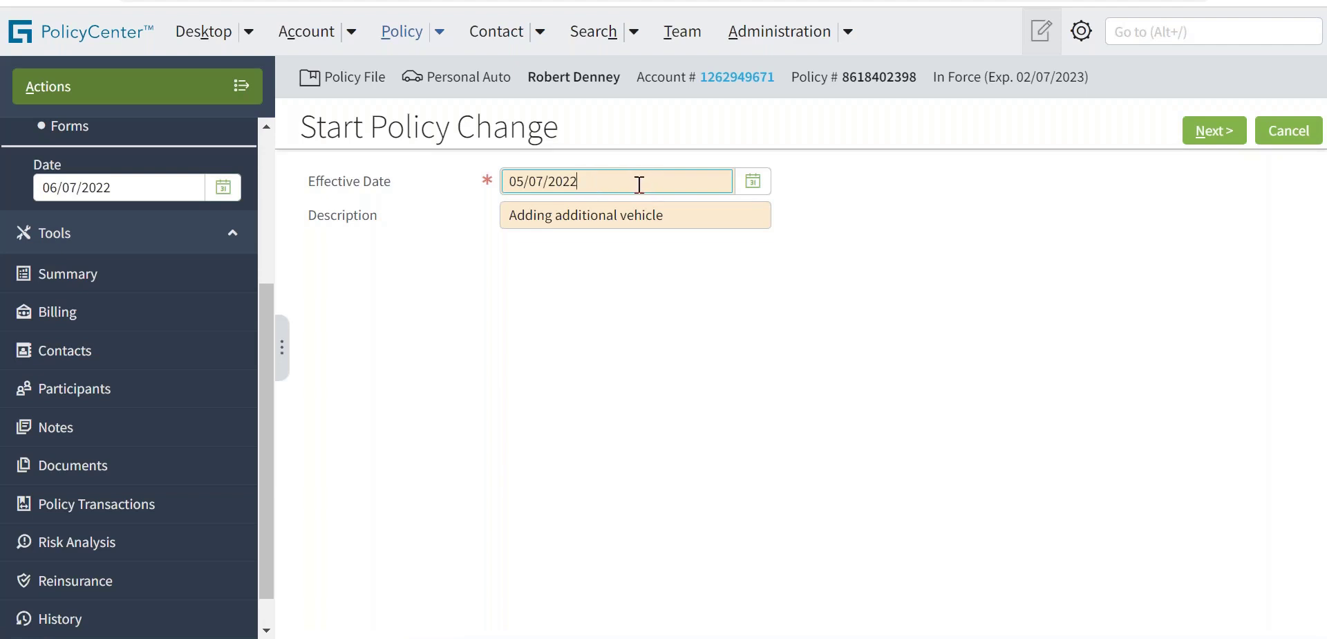
left_click(1221, 134)
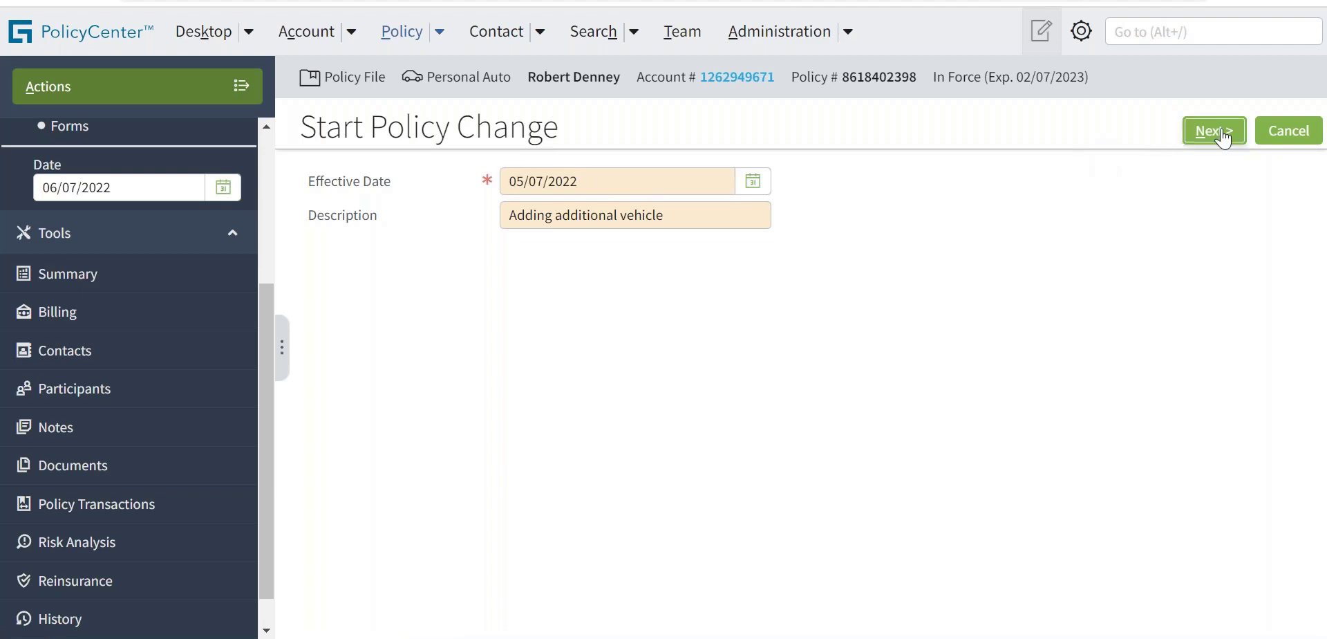
- Accept the out-of-sequence warning, then withdraw and confirm withdrawal of the 05/07/2022 policy change draft
left_click(765, 119)
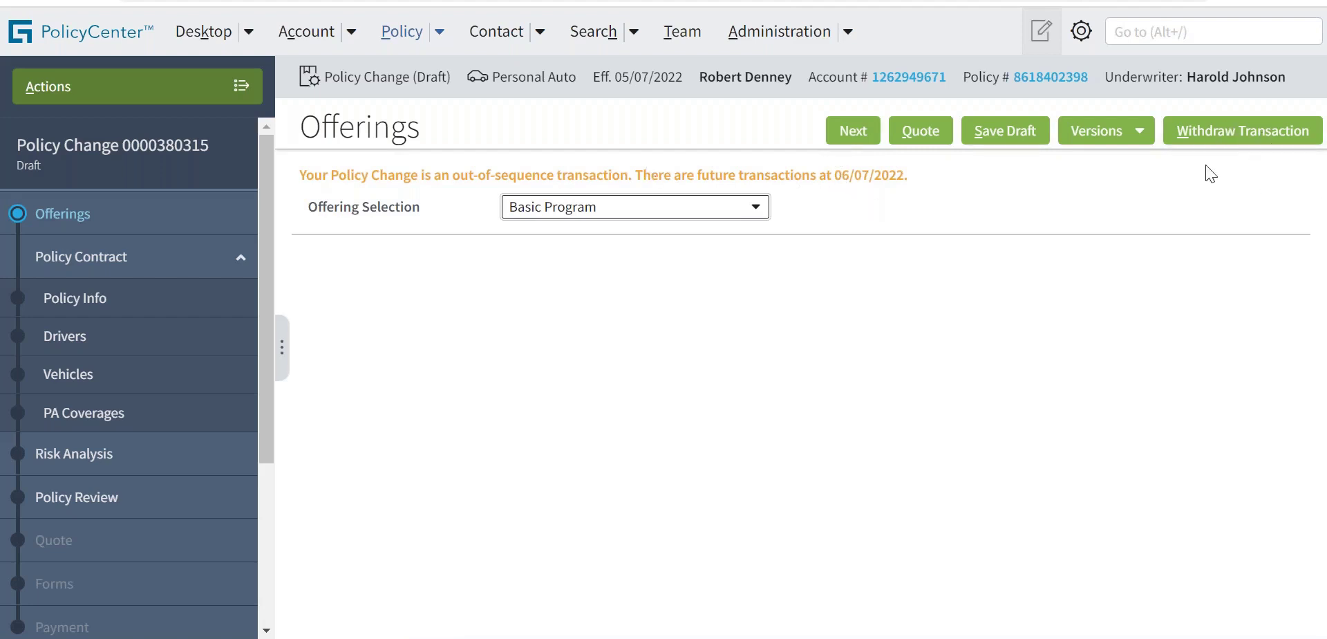
left_click(1234, 138)
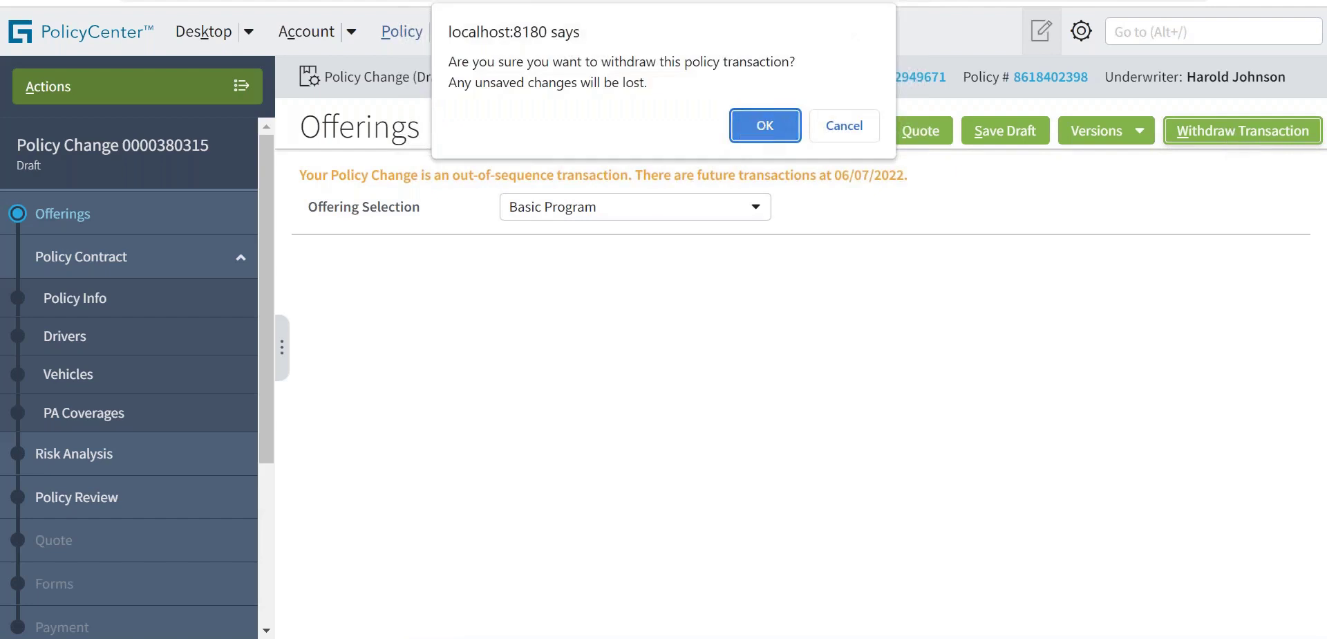
left_click(763, 126)
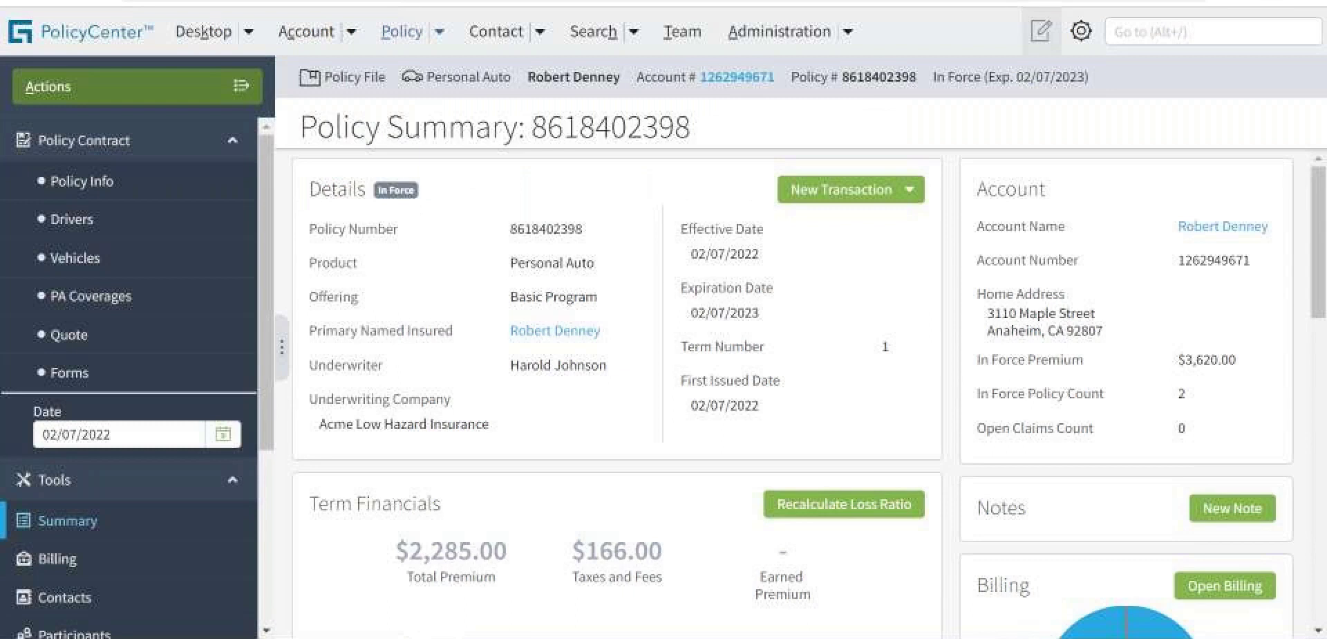
- Begin another policy change and set its effective date to October 7, 2022
left_click(138, 86)
left_click(347, 493)
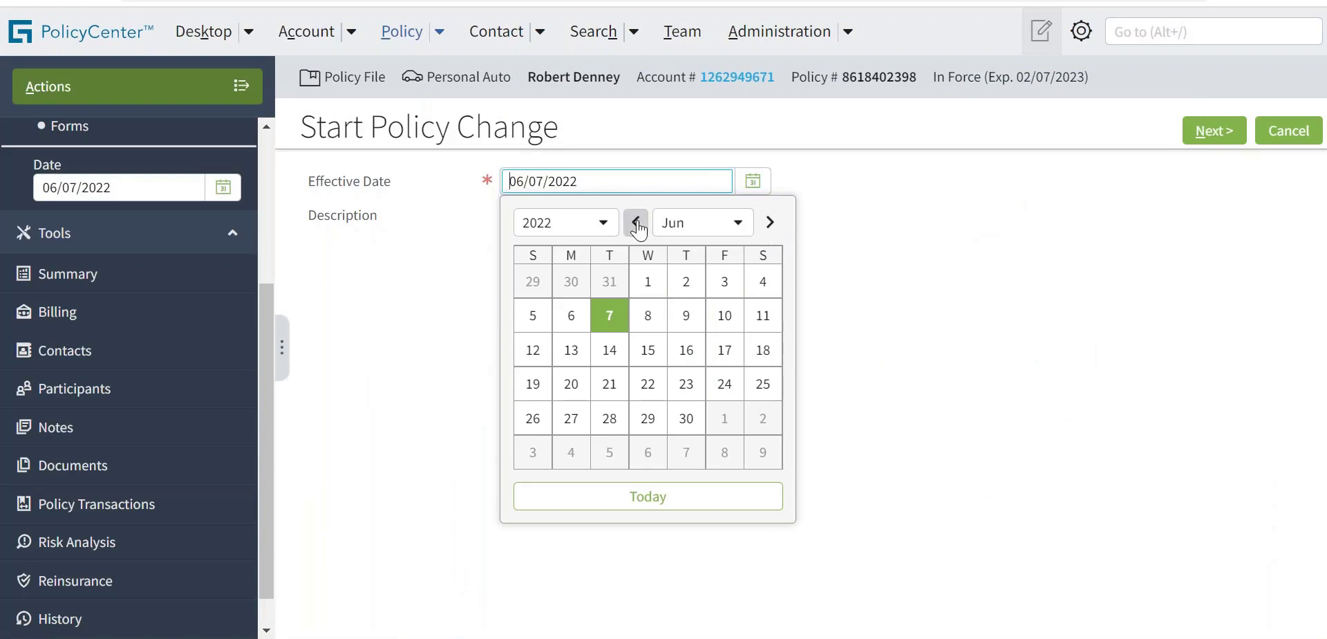
left_click(772, 223)
left_click(772, 222)
left_click(771, 223)
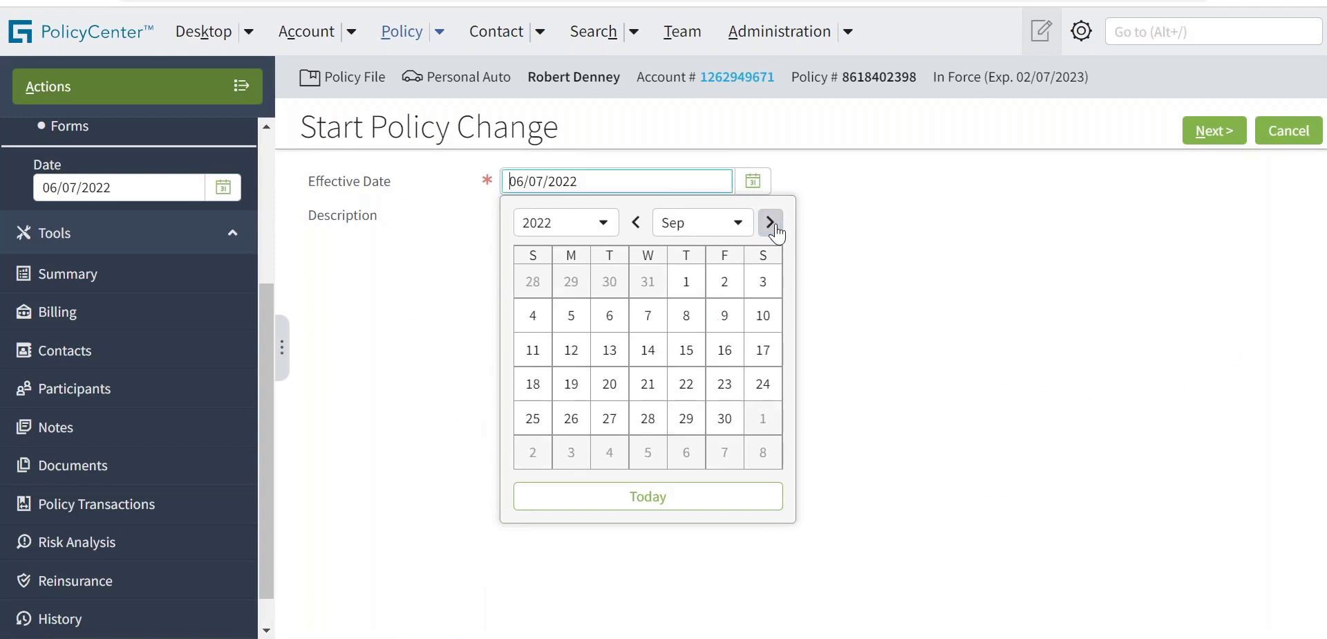
left_click(772, 223)
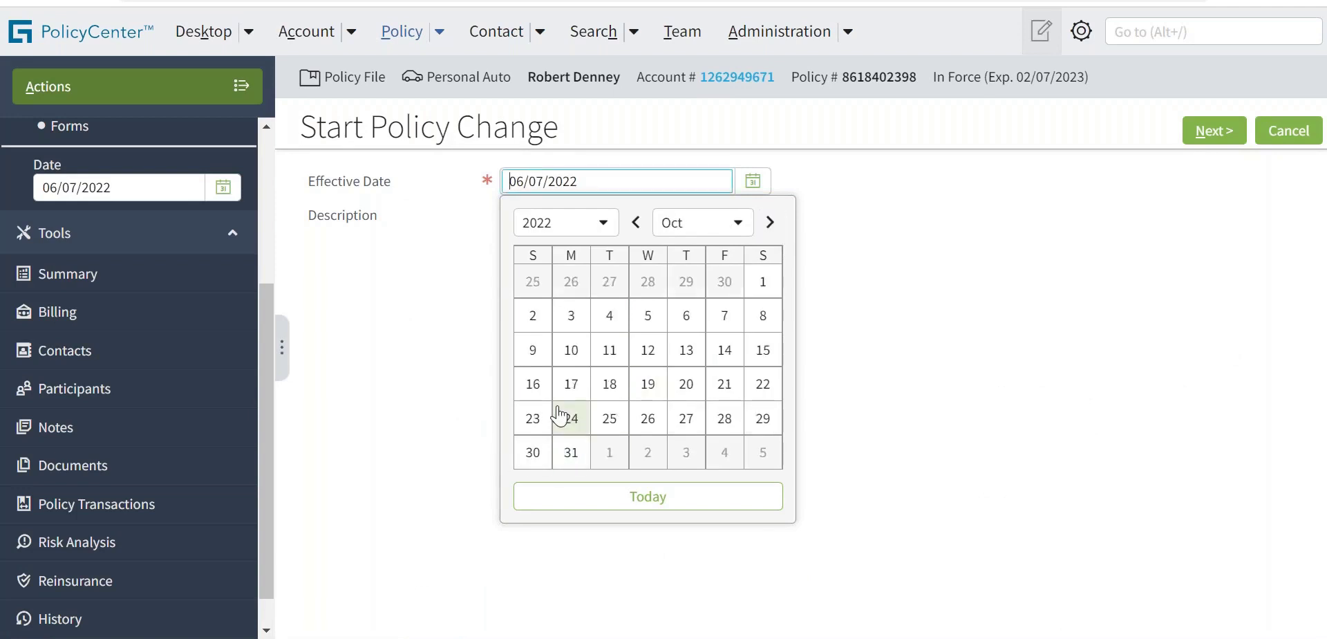
left_click(720, 335)
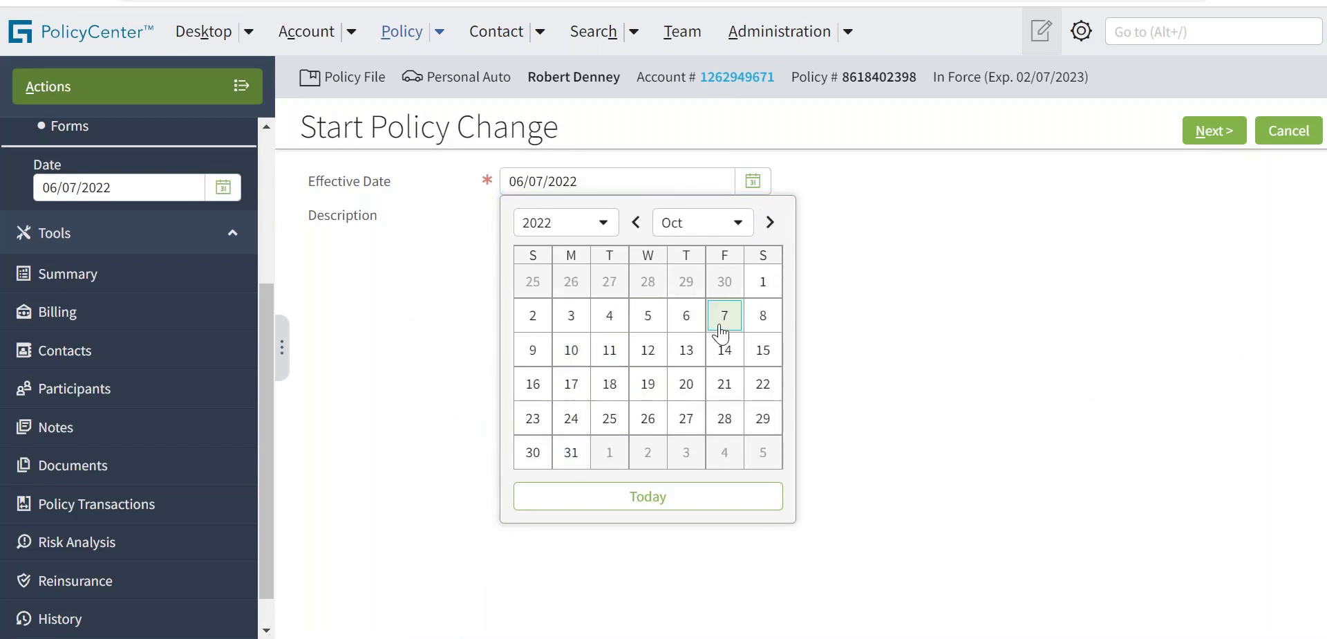
- Describe the change as 'Adding third vehicle' and continue into the policy change wizard
left_click(556, 221)
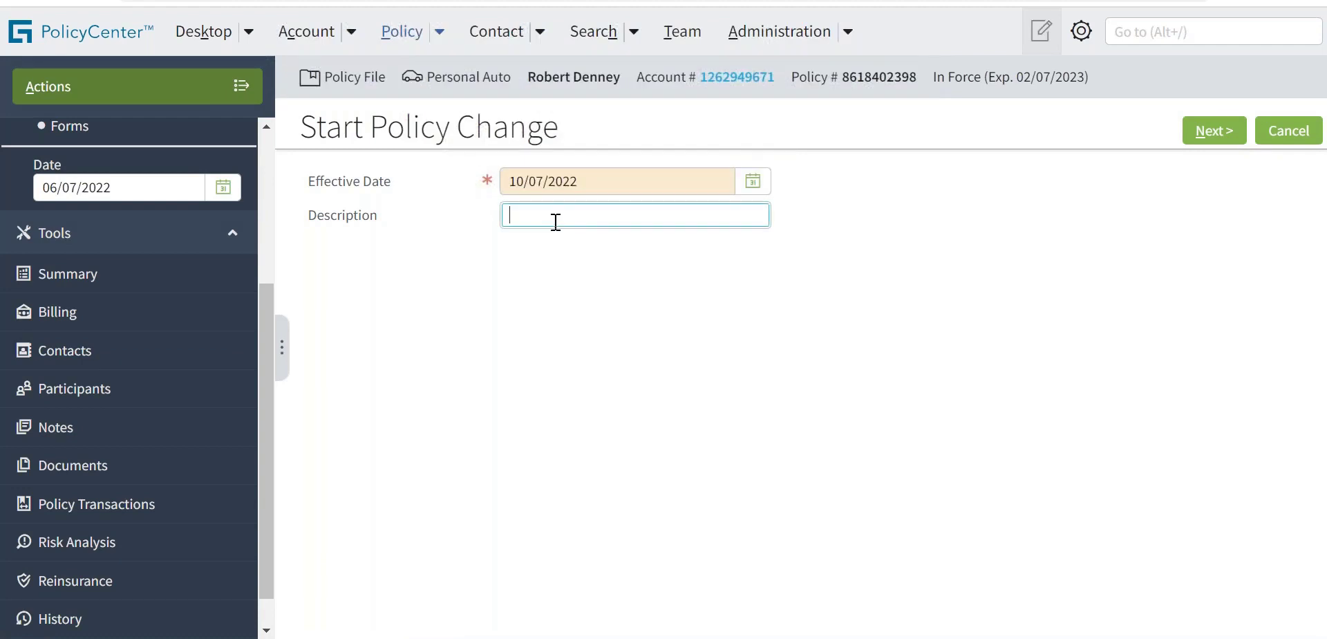
type("A")
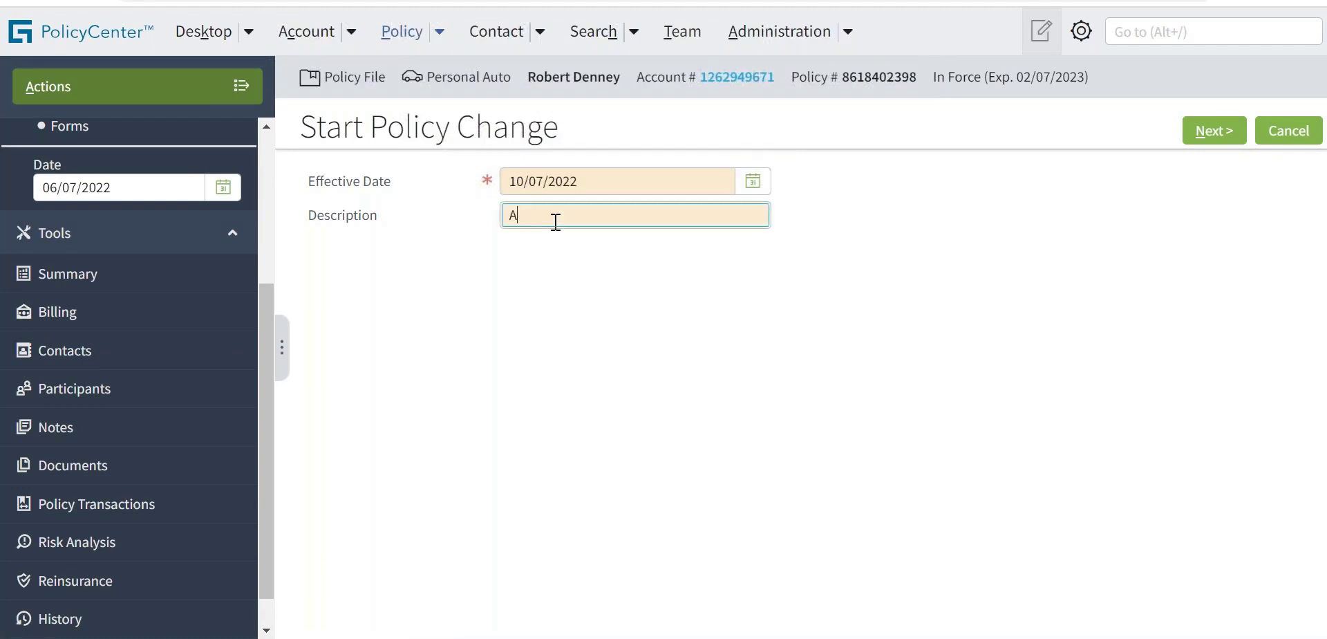
type("dding third vehicle")
left_click(571, 301)
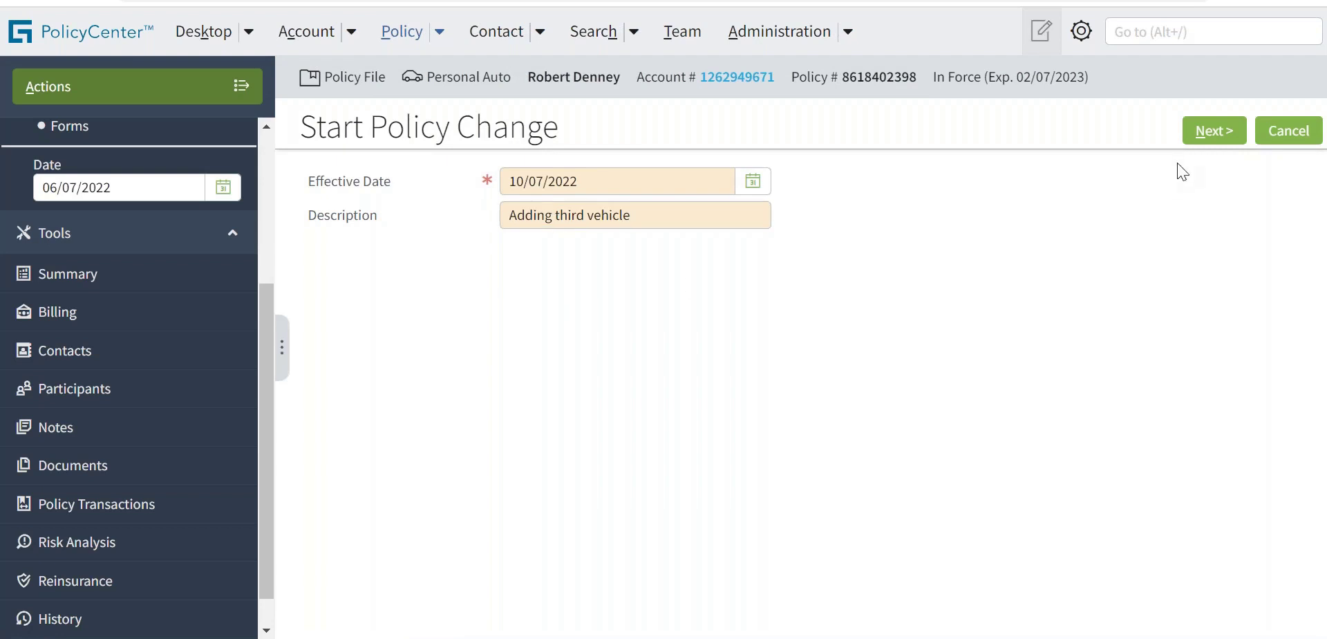
left_click(1200, 137)
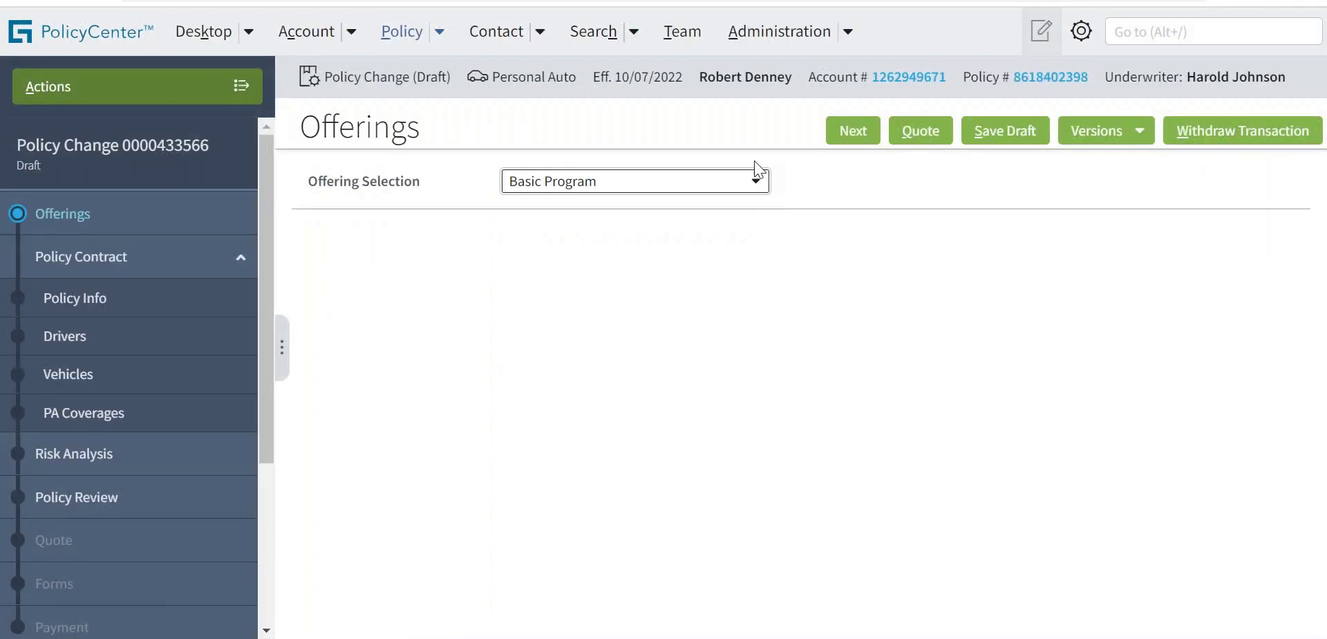
- Keep the Basic Program offering, pass the Drivers step, and create a blank vehicle 3
left_click(851, 142)
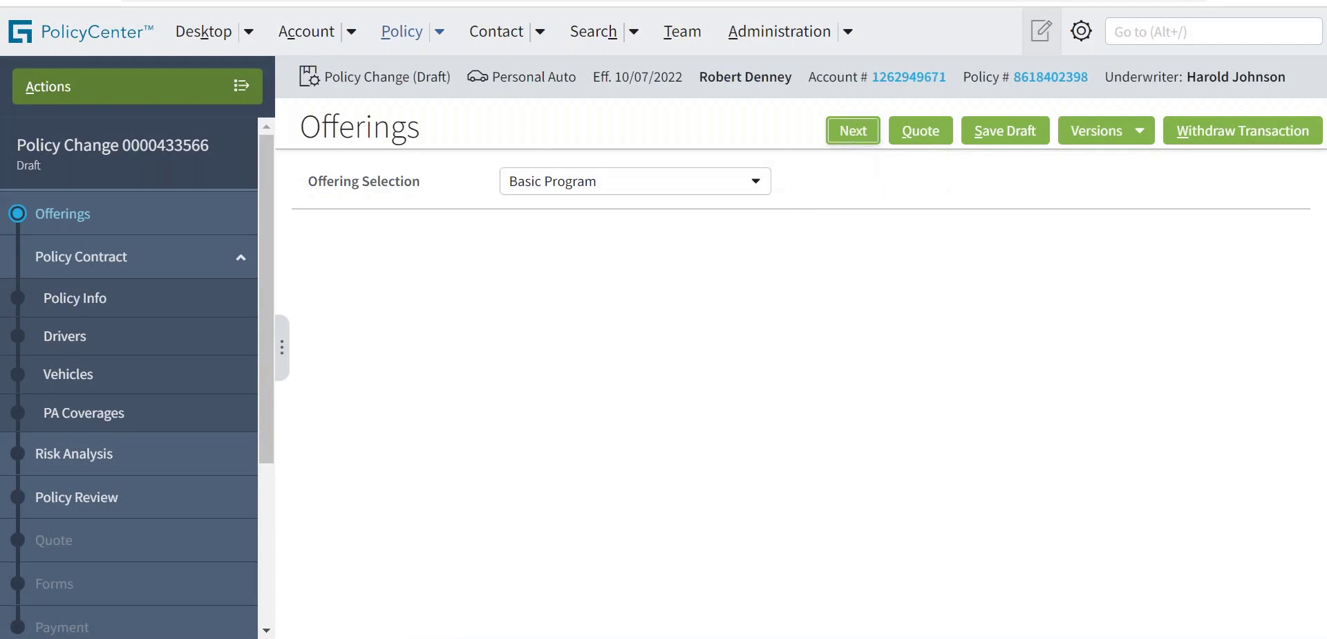
left_click(853, 130)
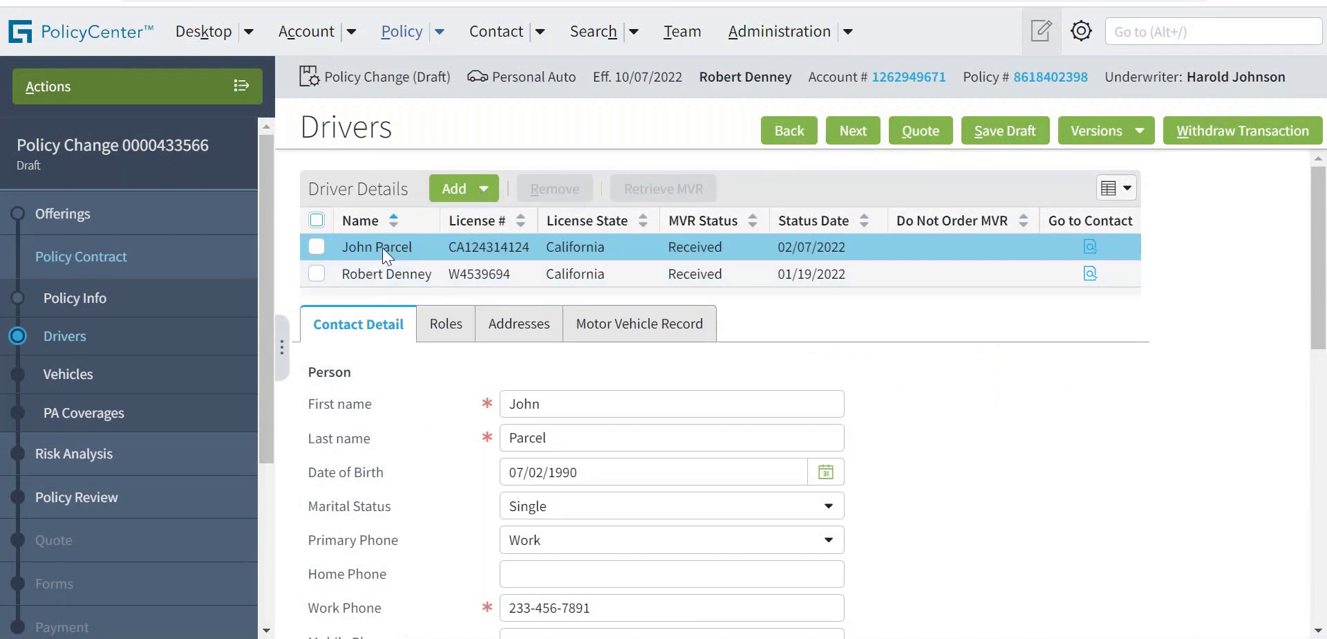
left_click(853, 130)
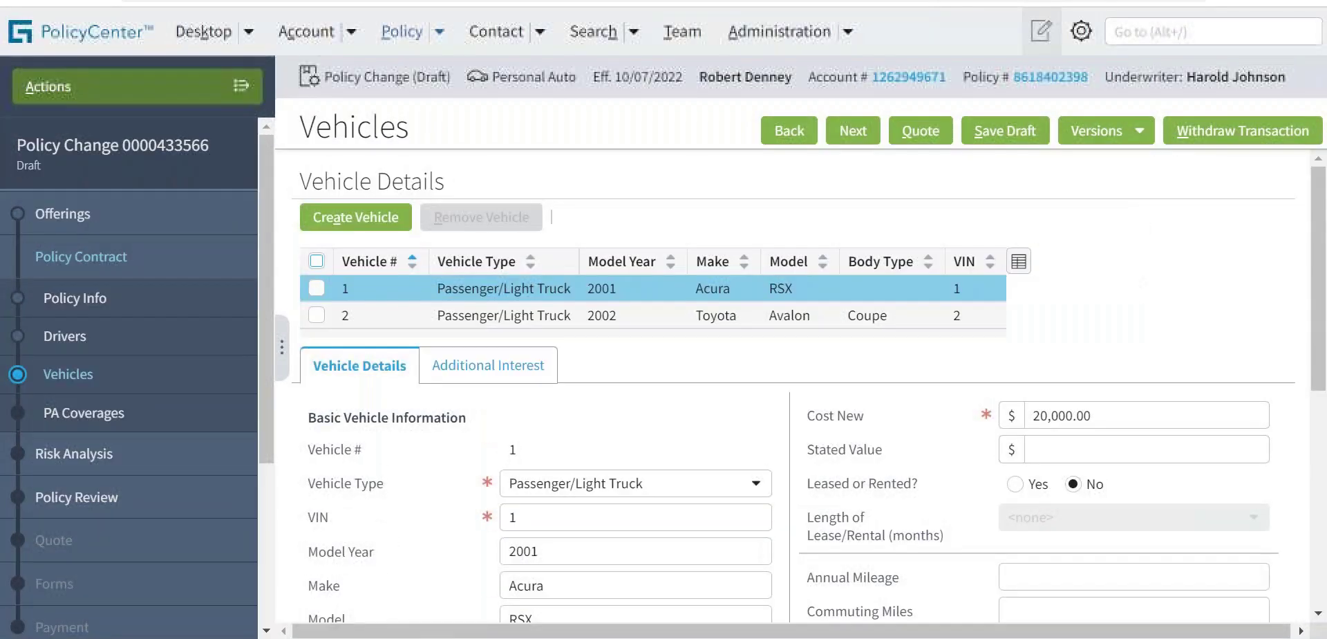
left_click(356, 217)
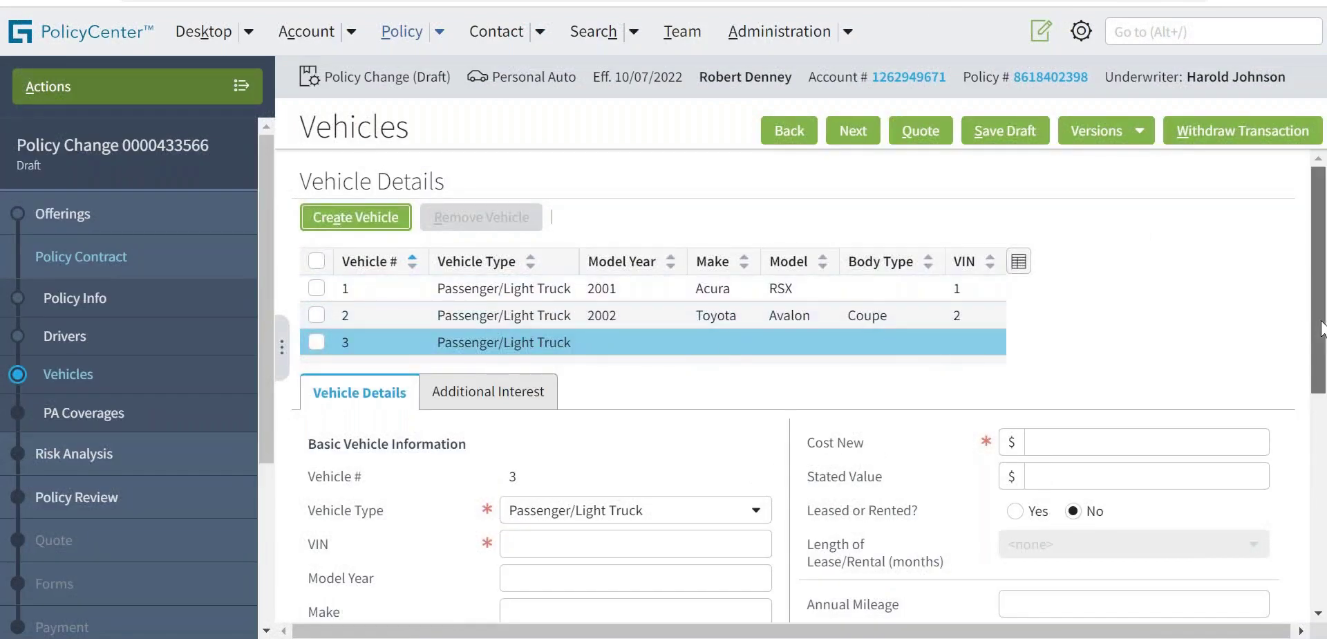
- Enter VIN 3 and Cost New 17,000 for vehicle 3
scroll(1324, 358, "down", 1)
scroll(1324, 359, "down", 3)
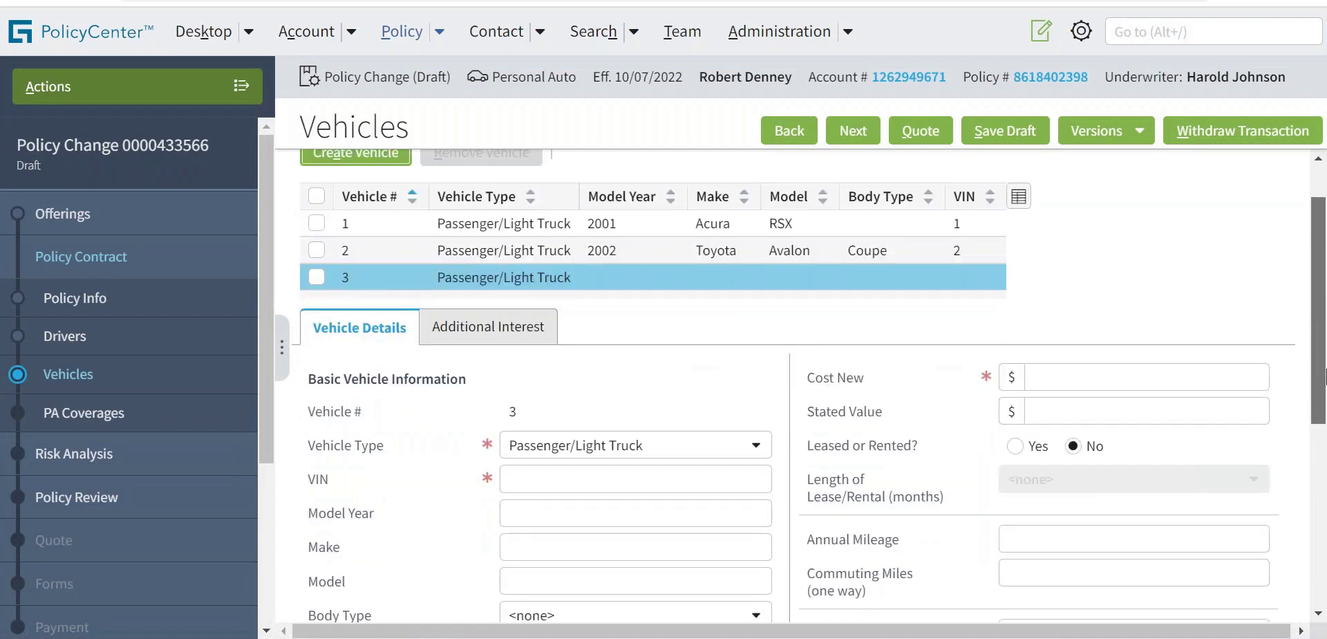
right_click(533, 418)
key("Escape")
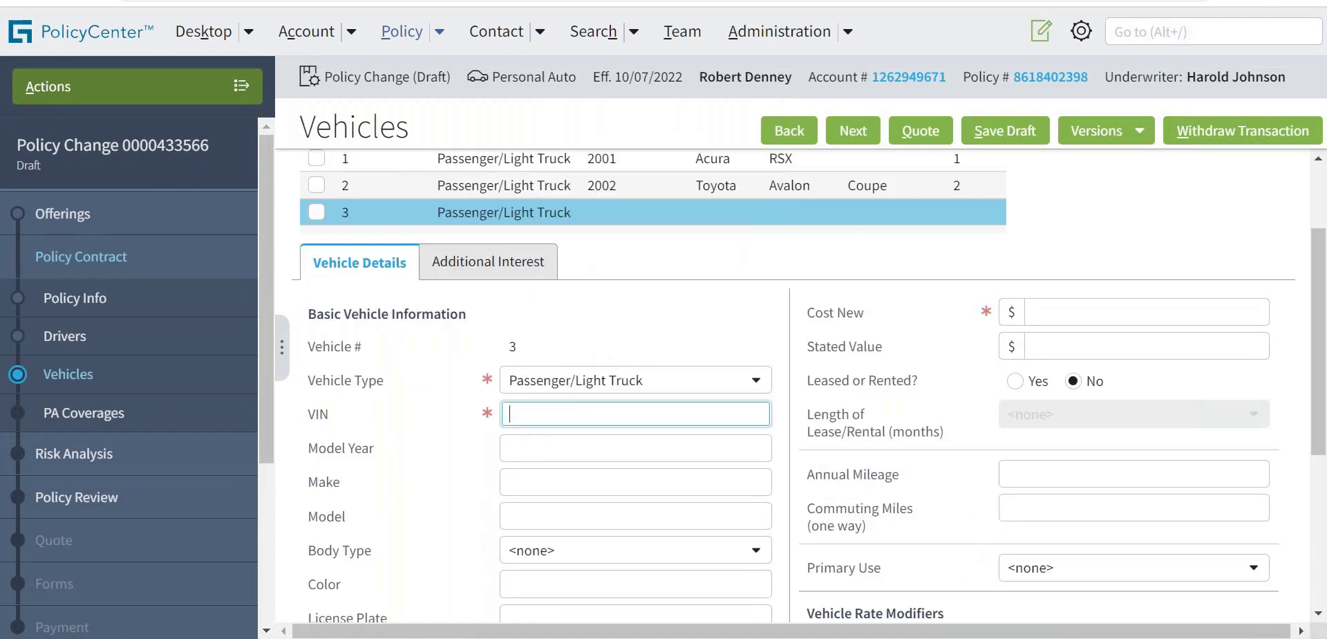
type("3")
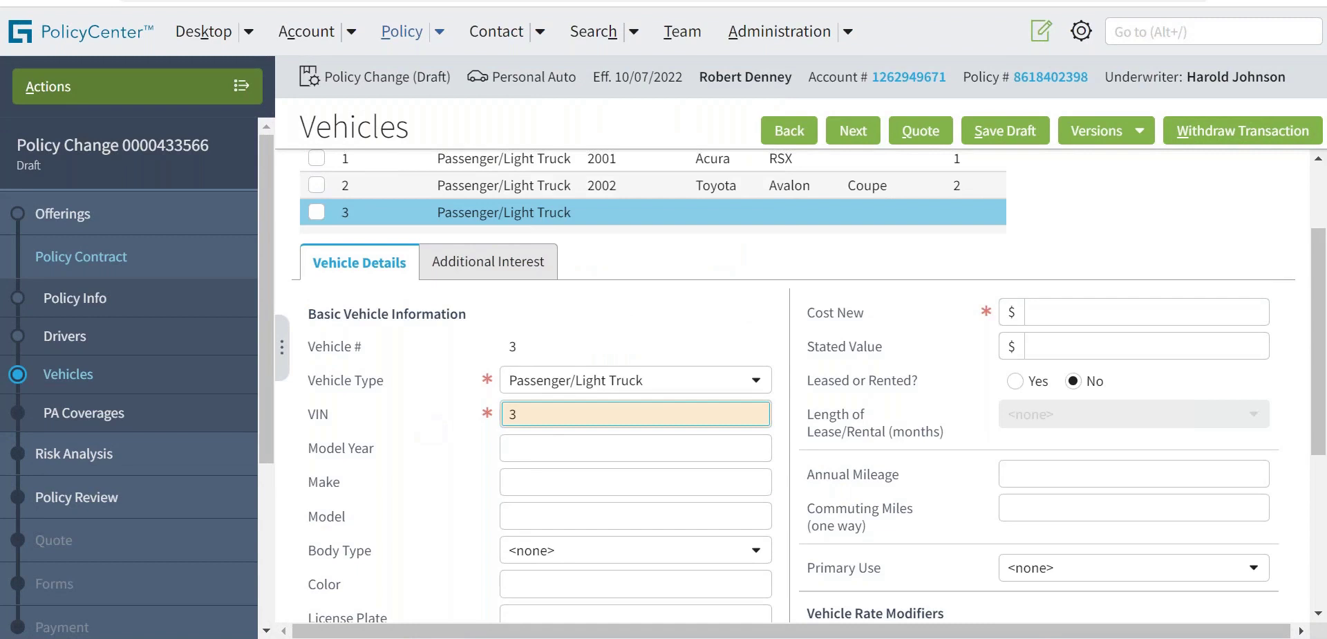
scroll(1053, 346, "down", 3)
left_click(1052, 183)
type("17,000")
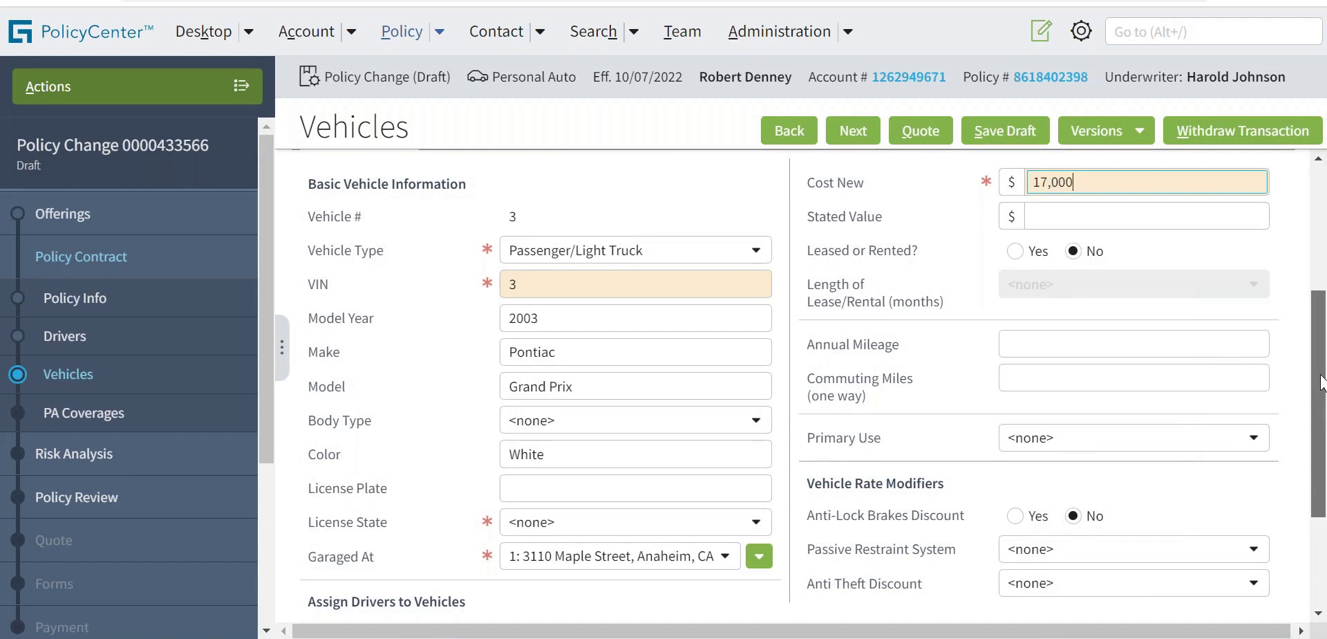
- Set License State to California, assign the policyholder as driver, and continue to PA Coverages
scroll(1321, 382, "down", 3)
left_click(559, 342)
key("c")
key("Return")
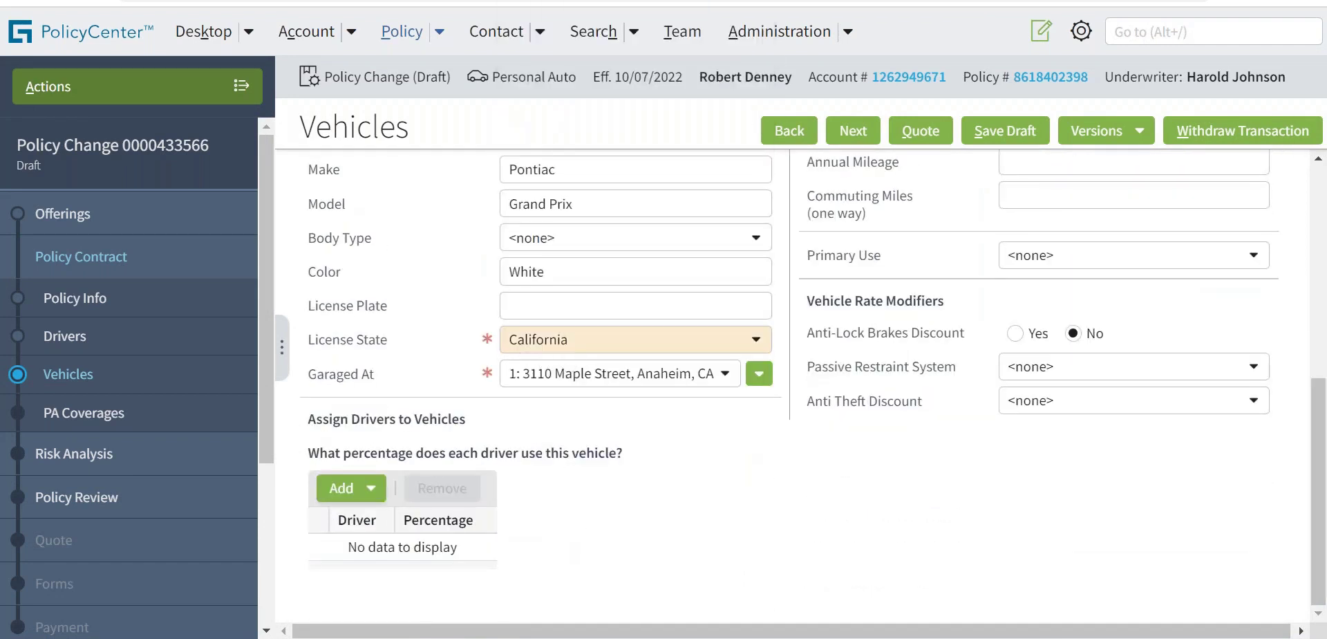
left_click(364, 488)
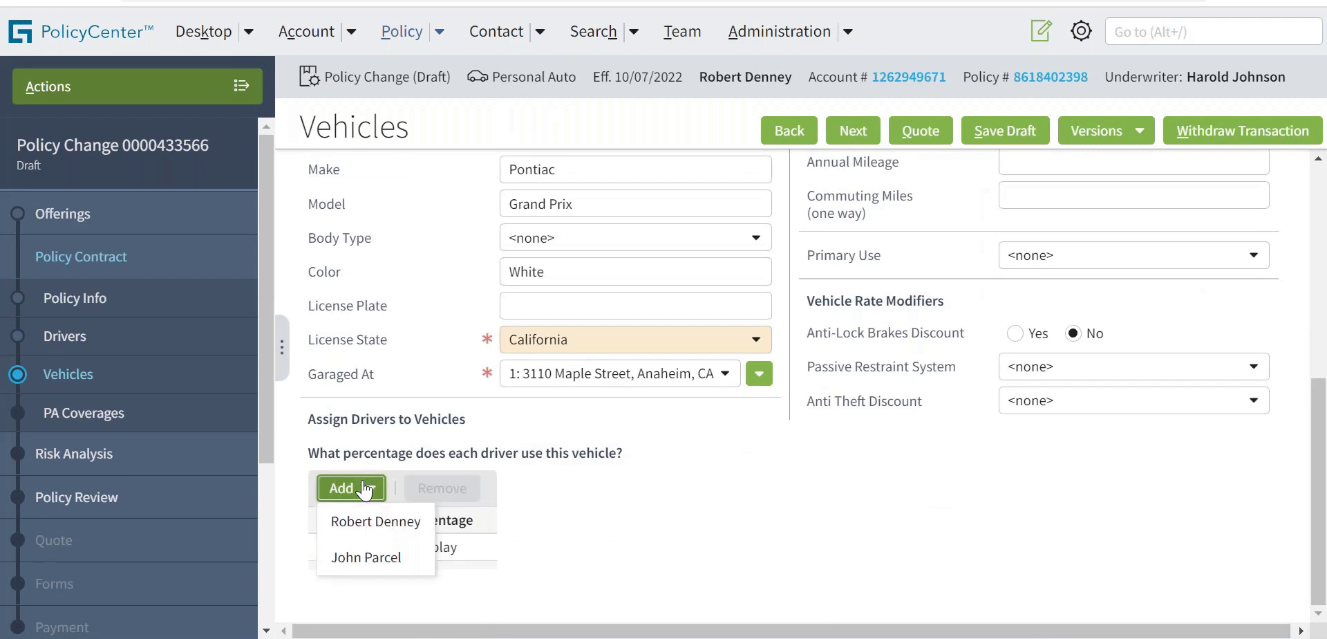
left_click(405, 532)
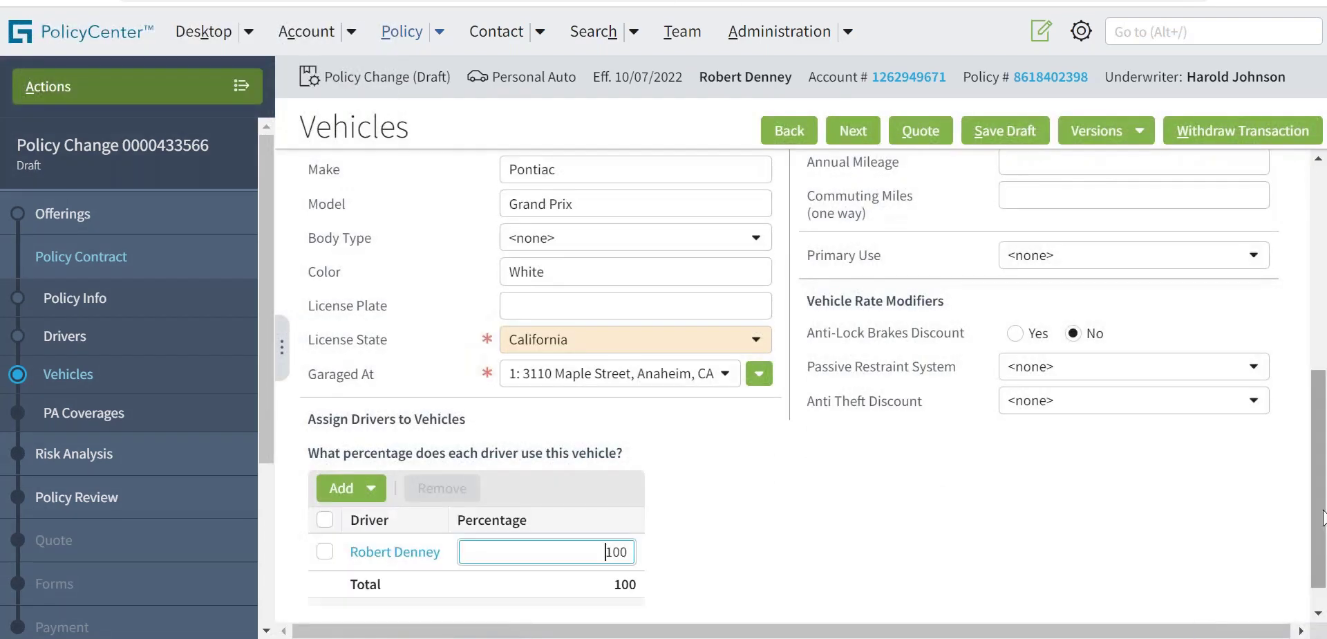
scroll(1325, 261, "up", 4)
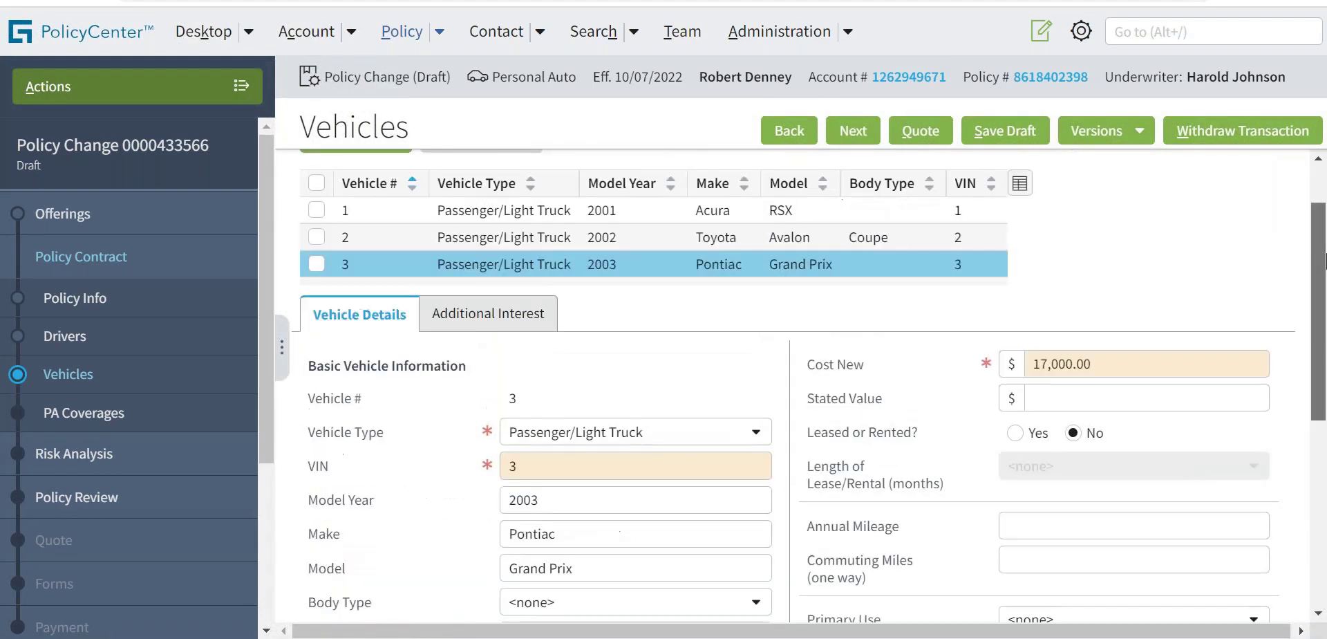
scroll(1325, 260, "up", 1)
left_click(854, 135)
left_click_drag(1326, 225, 1325, 468)
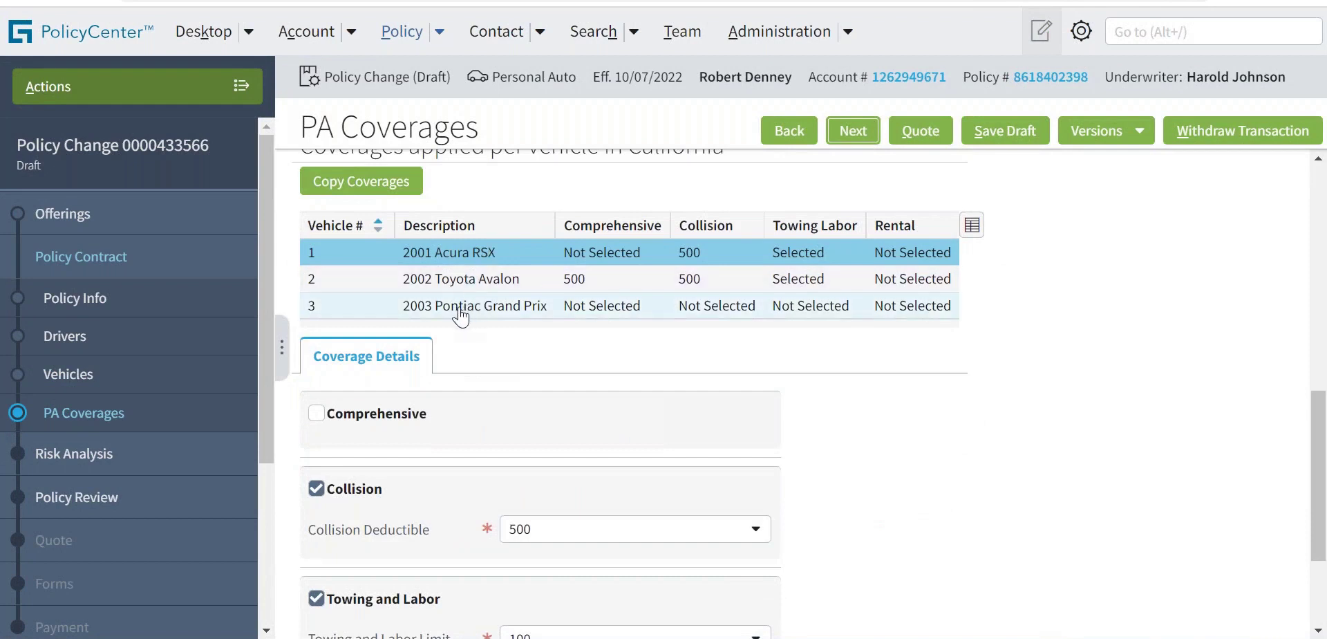
- Add Collision coverage with a 500 deductible to the Pontiac and proceed past Risk Analysis to Policy Review
left_click(483, 309)
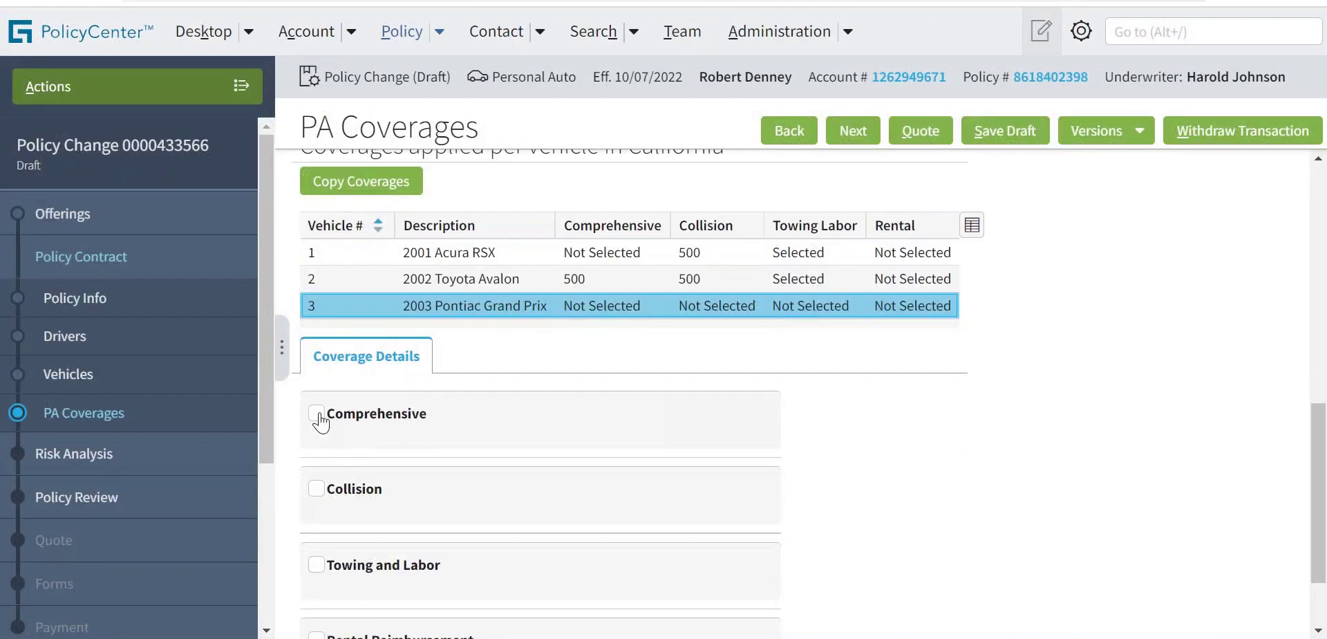
left_click(316, 492)
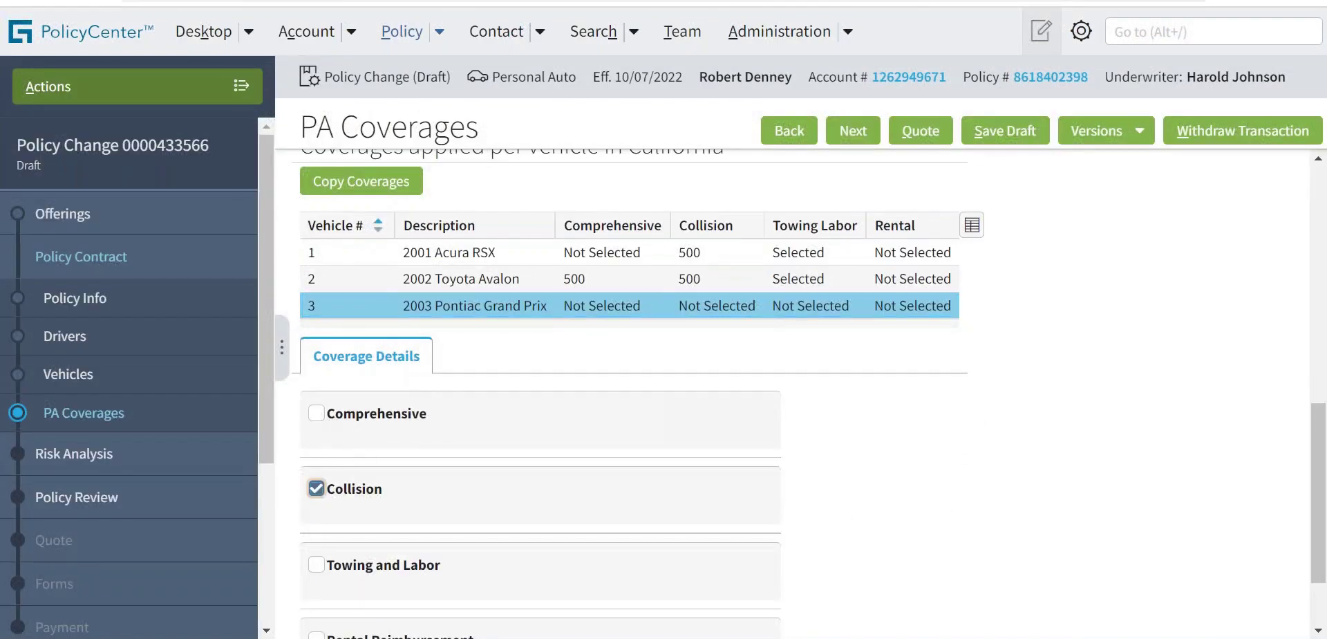
scroll(1320, 451, "down", 1)
scroll(1320, 451, "up", 10)
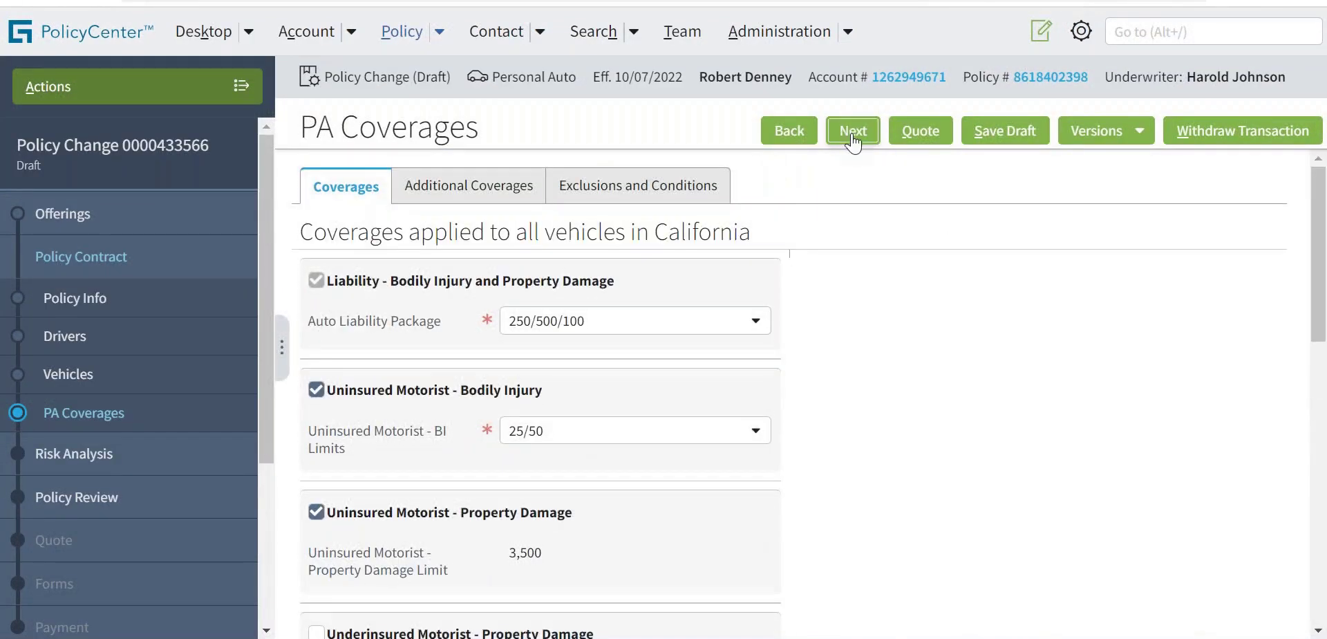
left_click(854, 131)
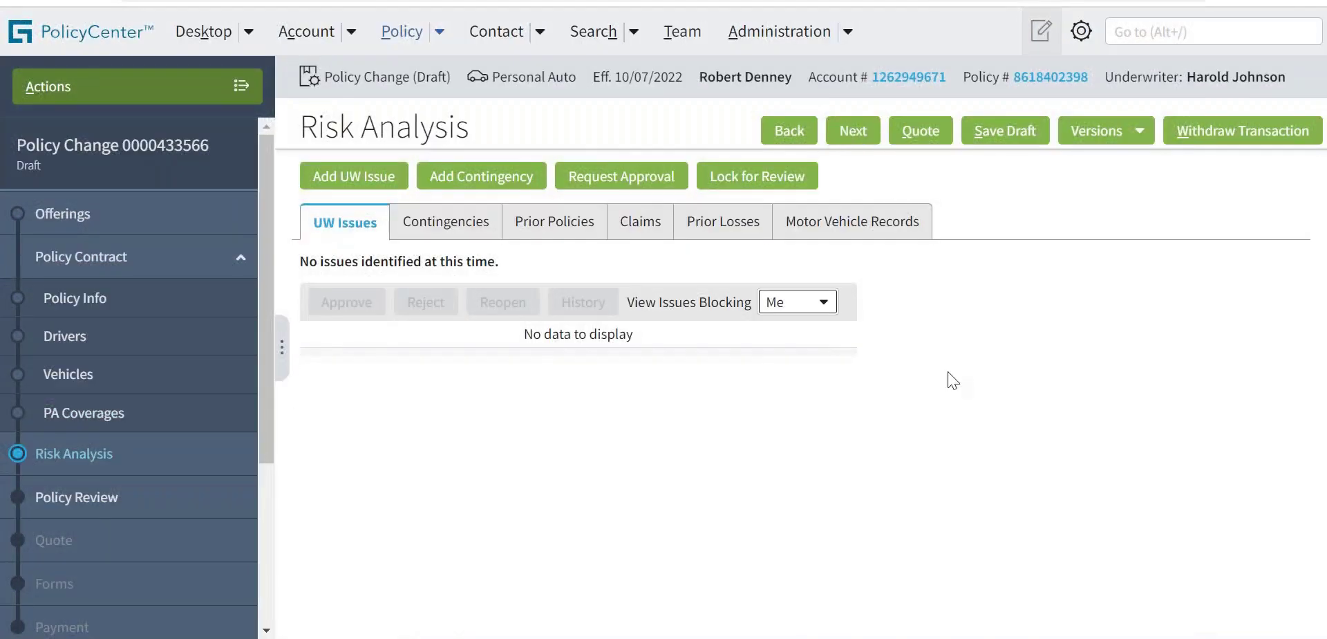
left_click(857, 138)
left_click(858, 139)
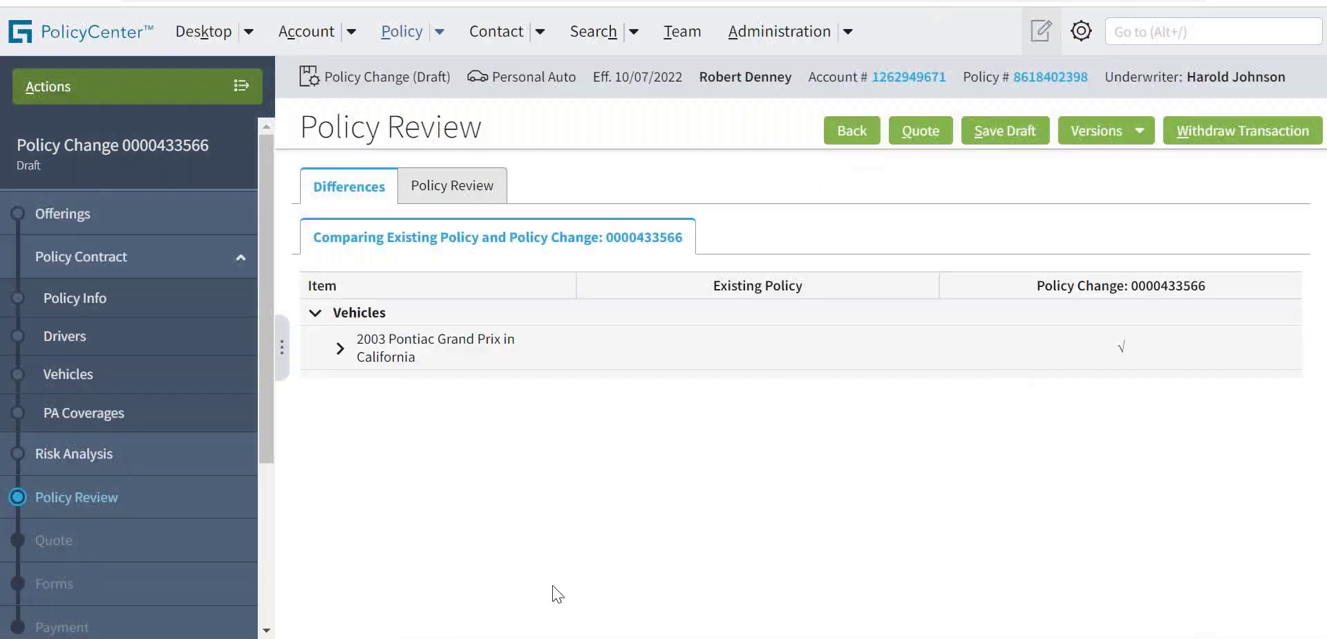
- Inspect the added Pontiac's Coverages and Modifiers in the Policy Review differences
left_click(819, 332)
left_click(340, 347)
left_click(365, 383)
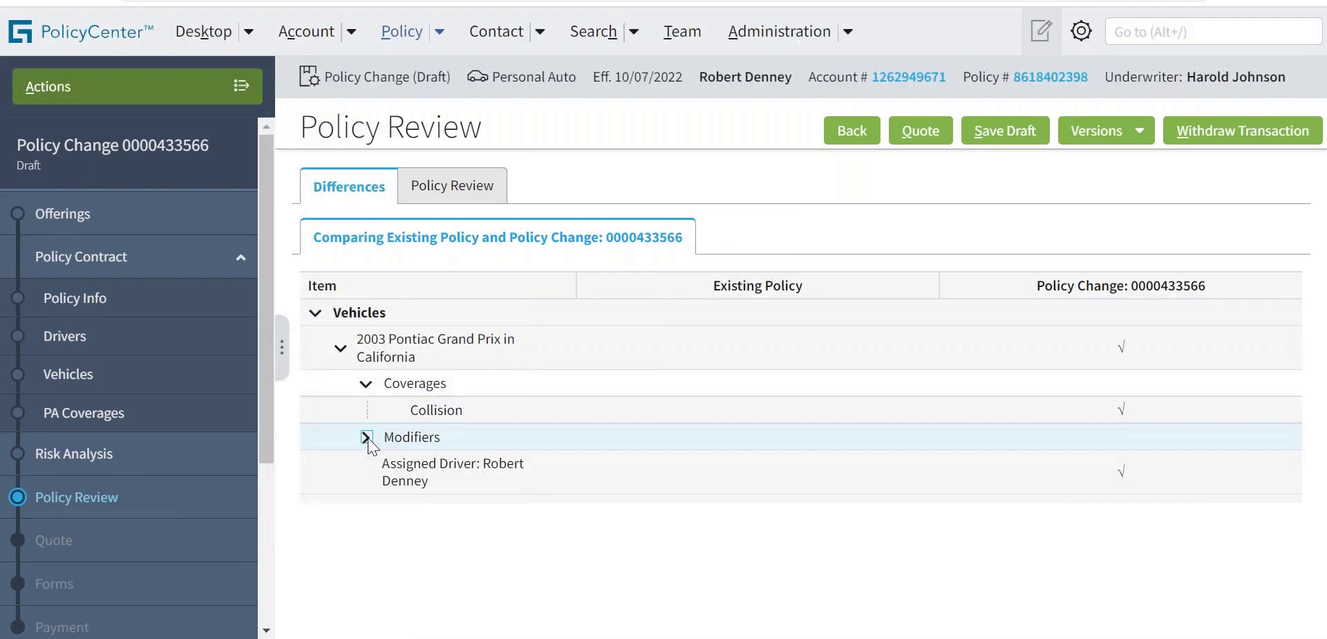
left_click(366, 437)
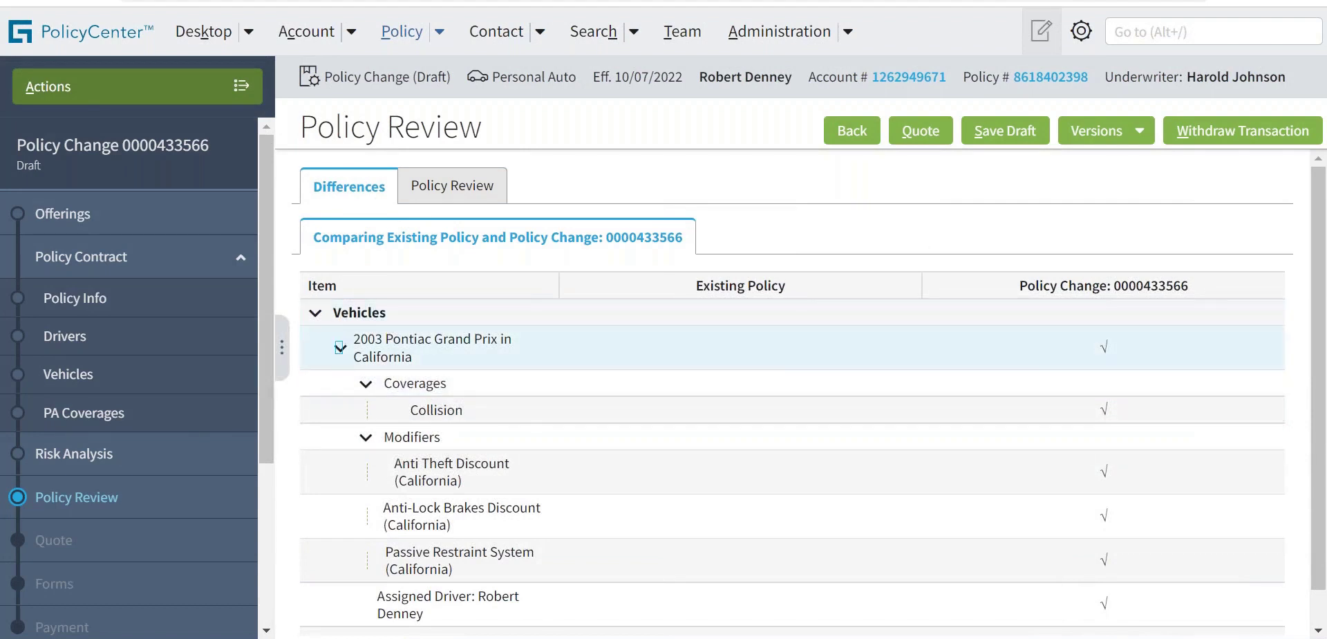
left_click(340, 347)
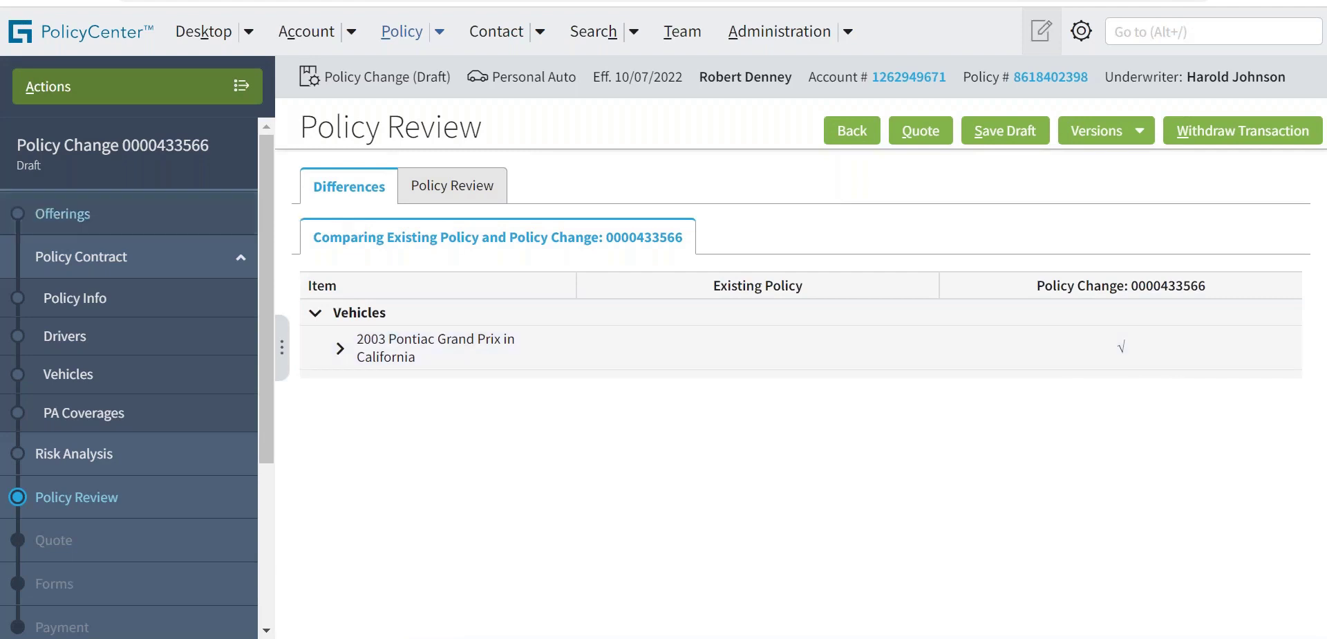
- Quote the policy change, giving a $2,934.00 total cost and $483.00 change in cost
double_click(166, 147)
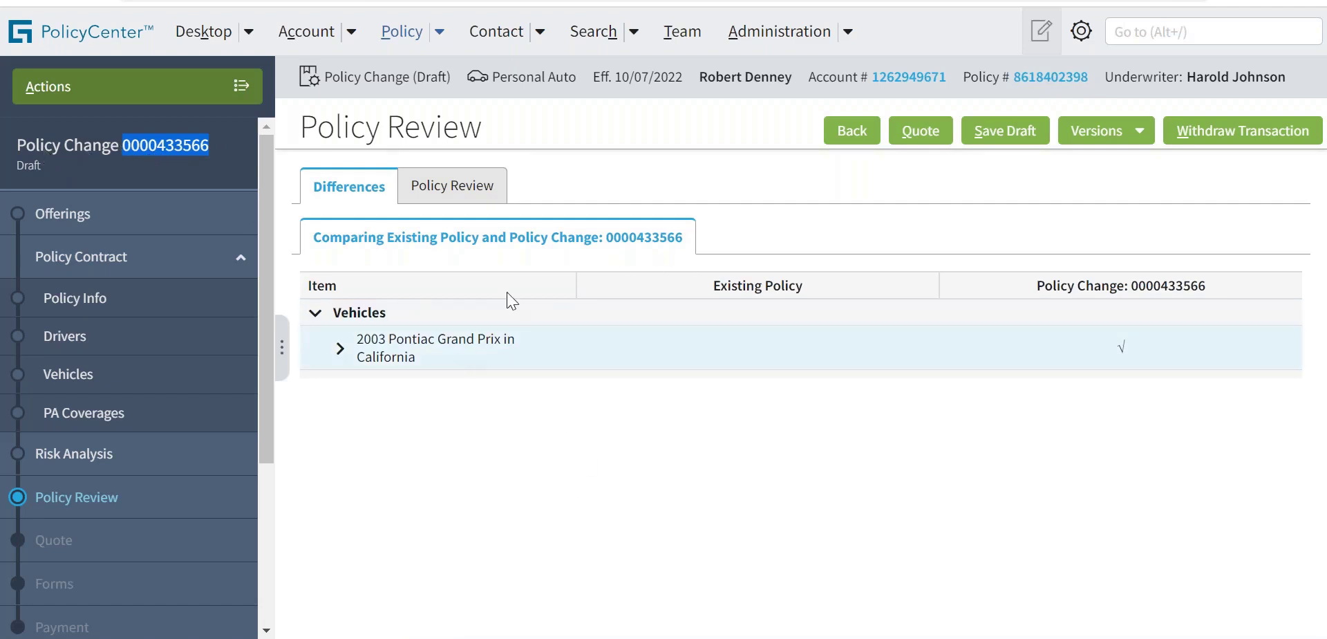
left_click(653, 235)
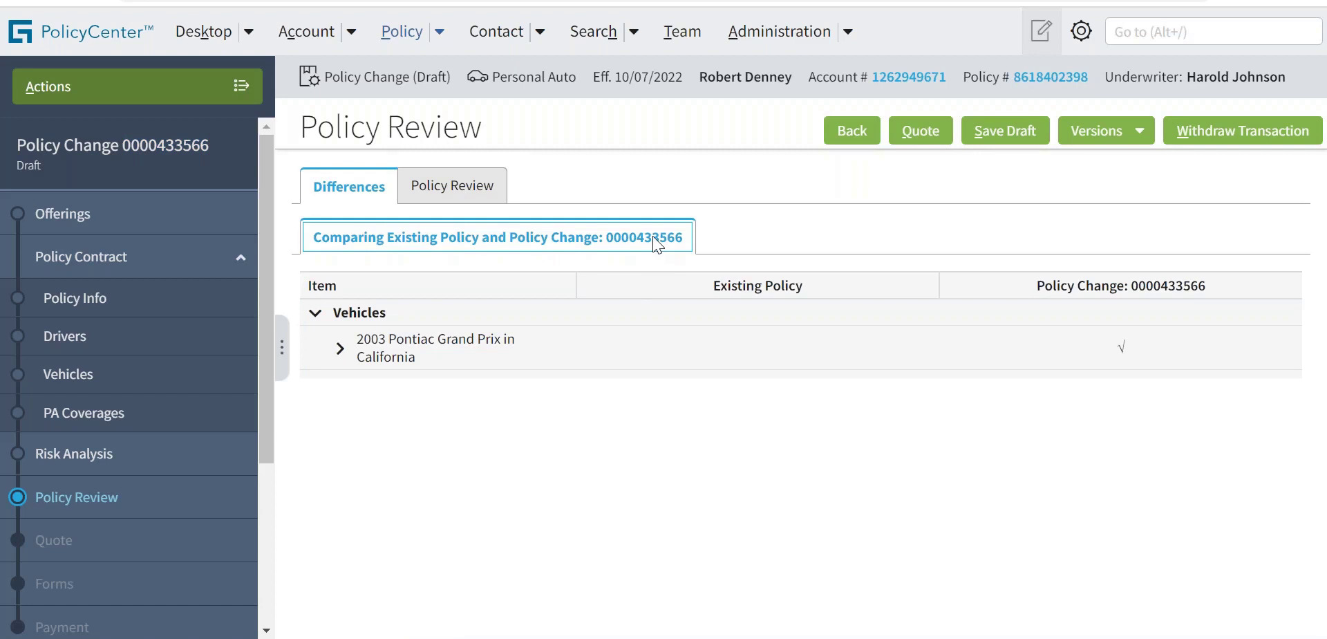
left_click(505, 373)
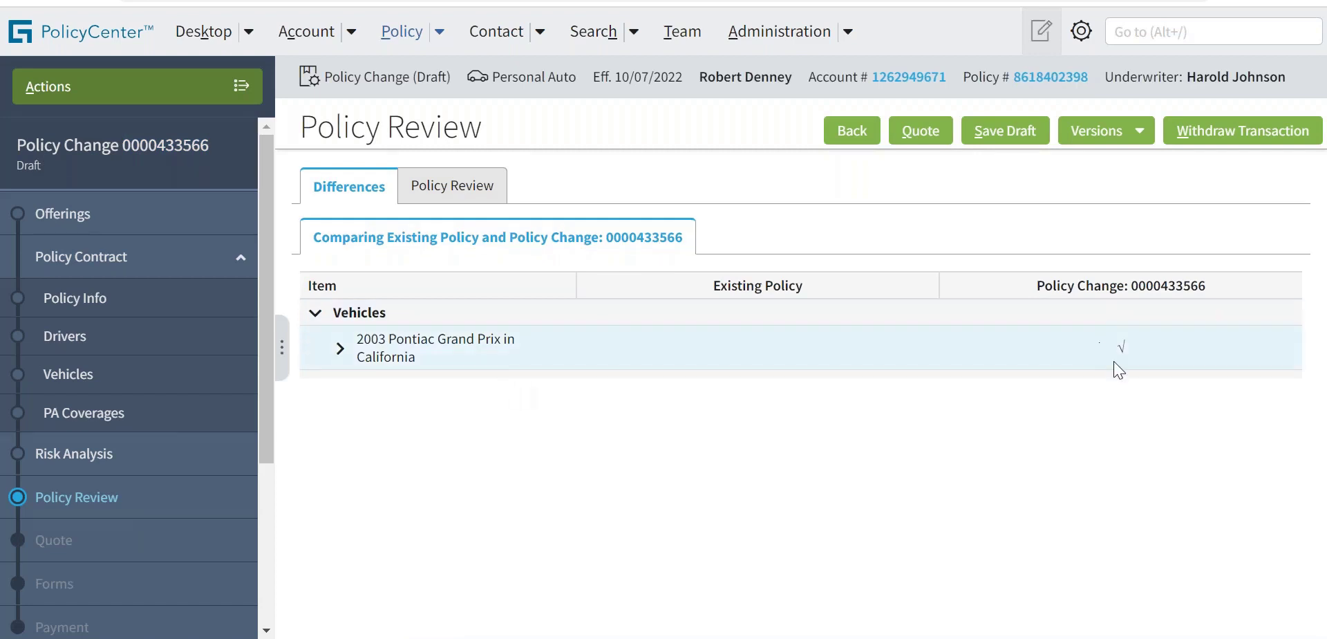
left_click(925, 137)
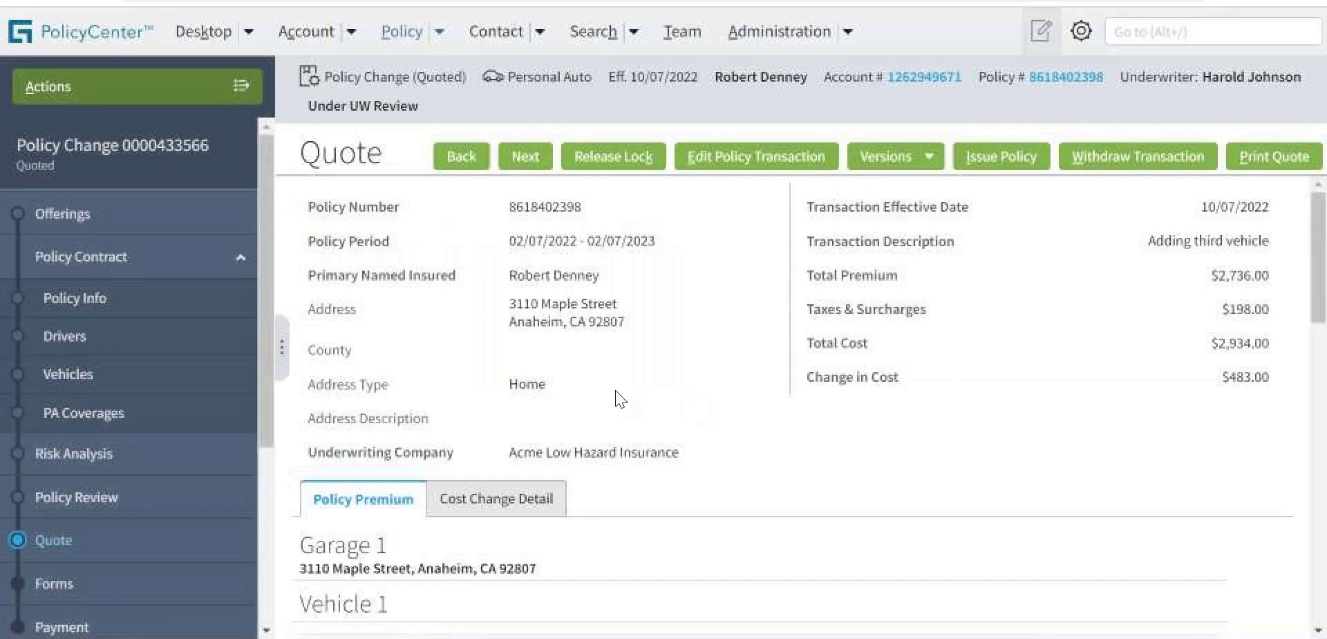
left_click_drag(1221, 377, 1265, 383)
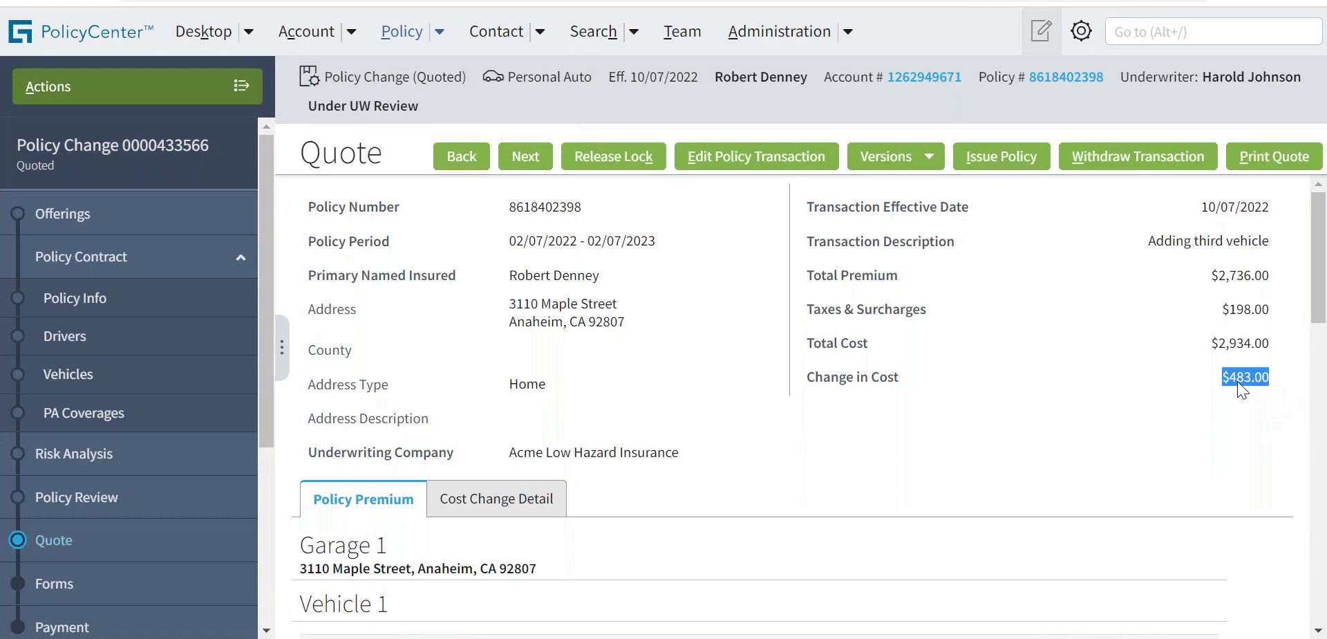
left_click(1245, 360)
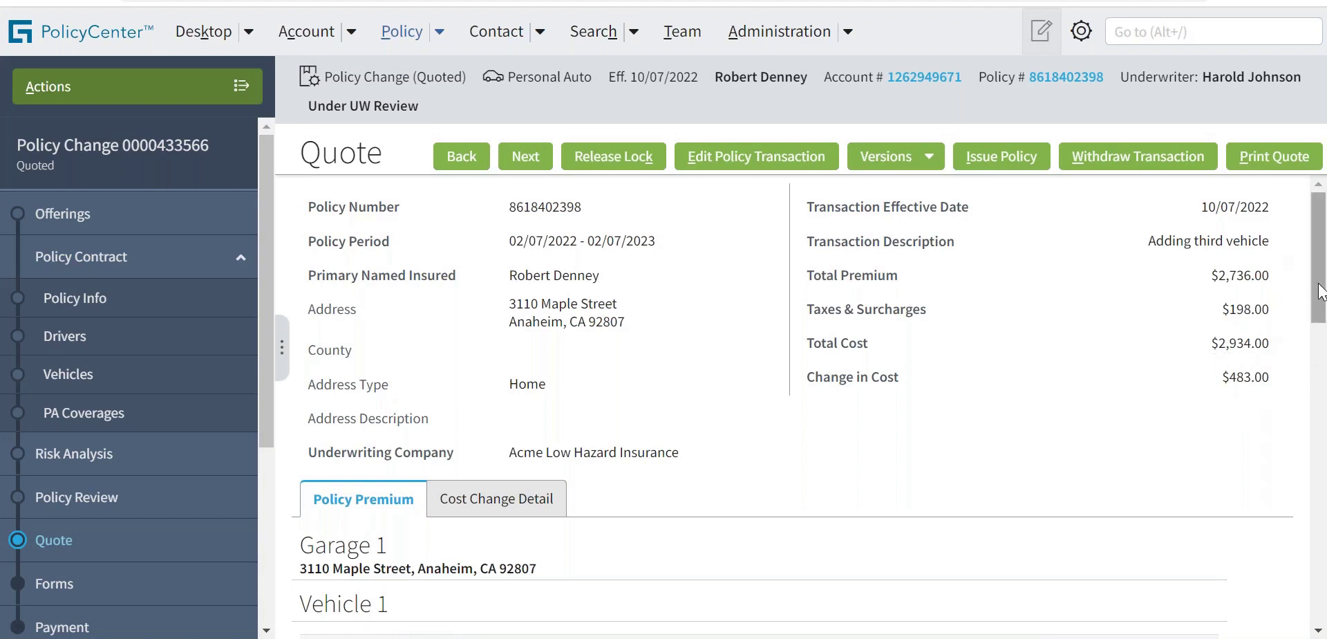
scroll(1318, 294, "down", 5)
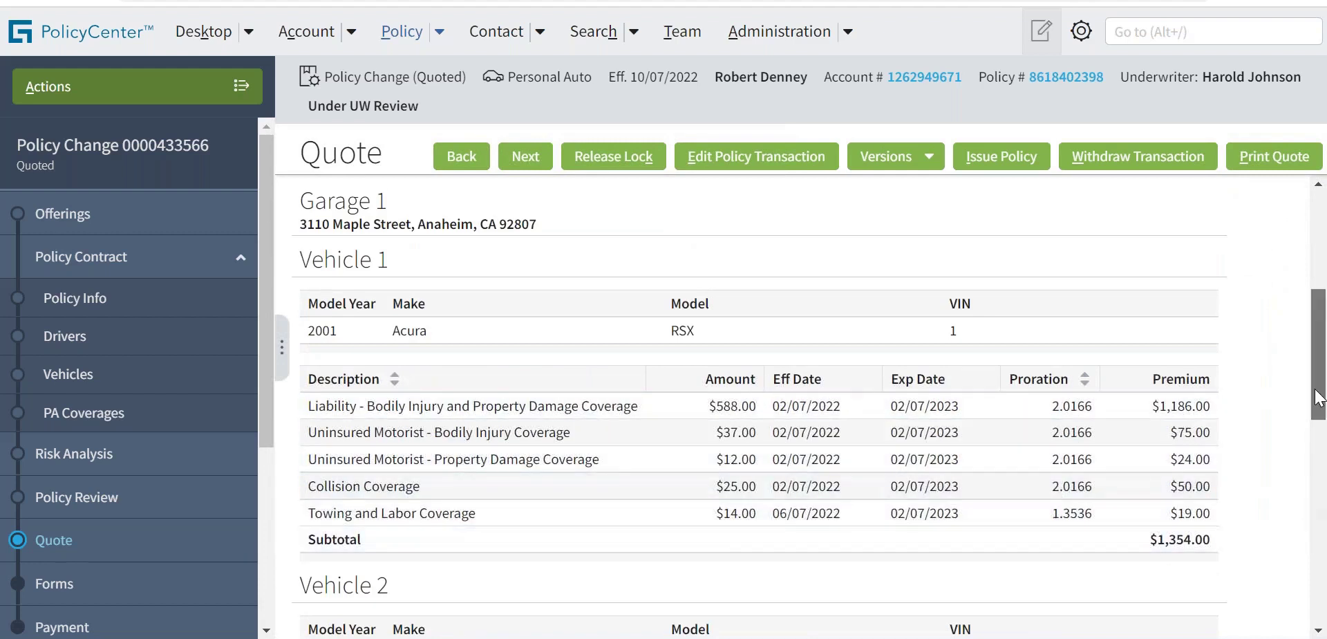
left_click_drag(1318, 397, 1323, 497)
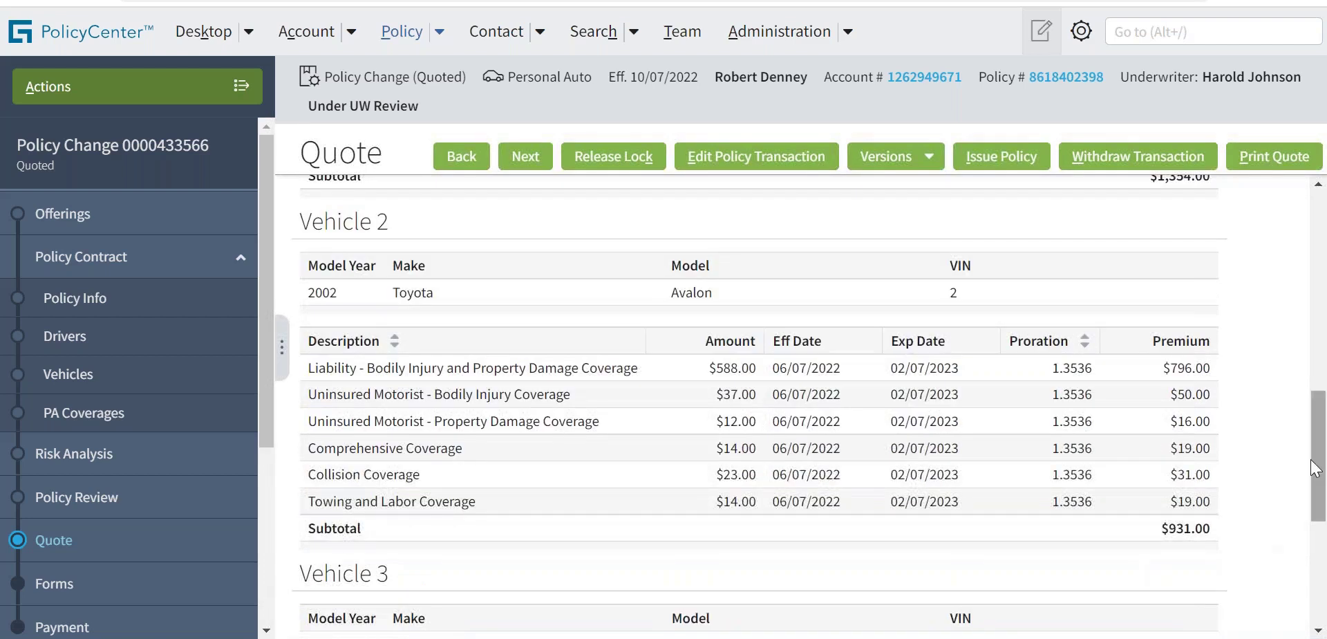
left_click_drag(1315, 467, 1324, 548)
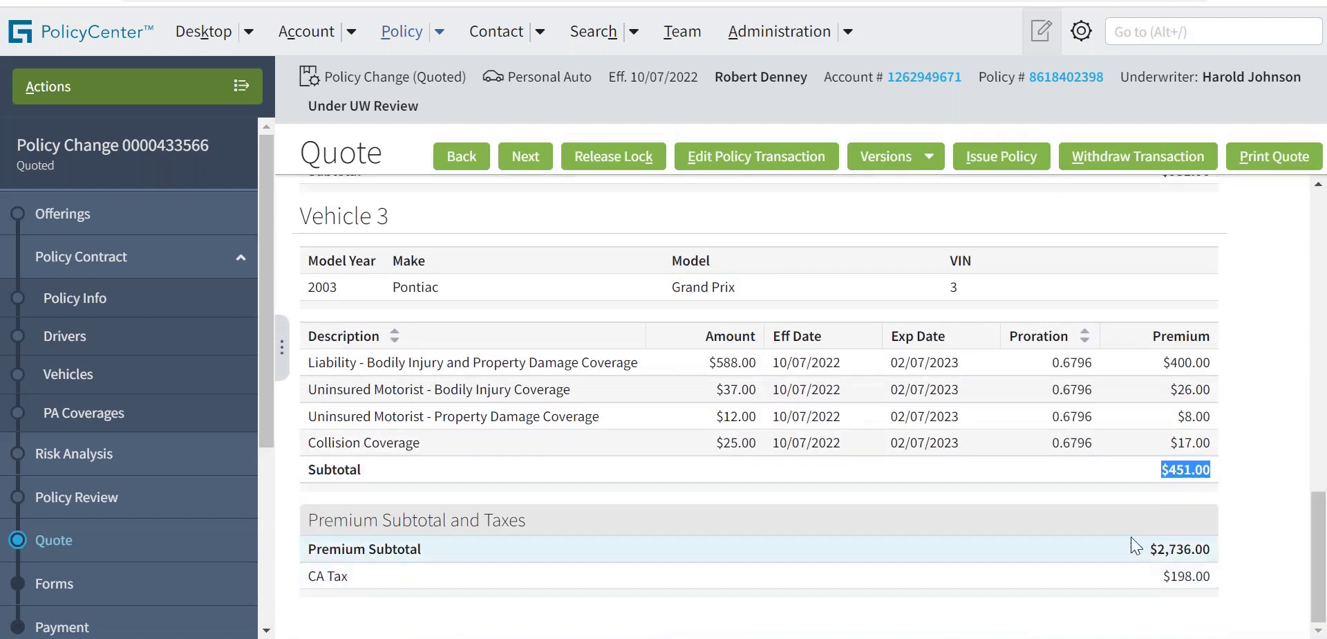
left_click_drag(1156, 549, 1213, 587)
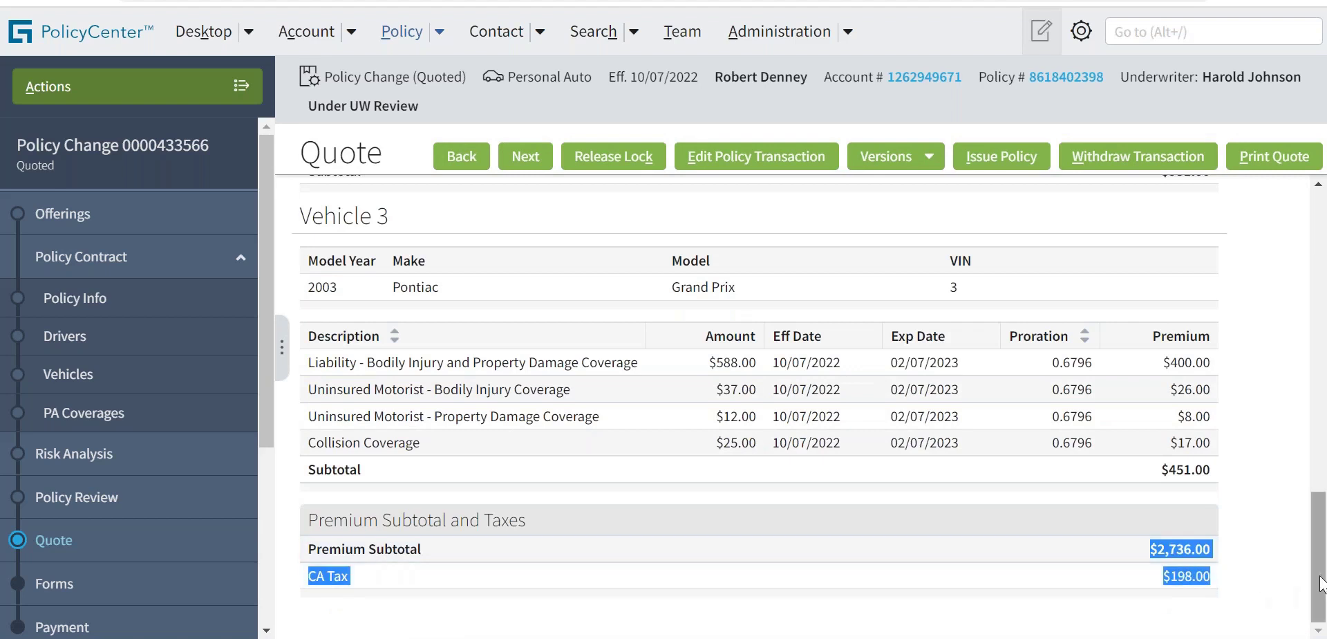
left_click_drag(1322, 546, 1322, 245)
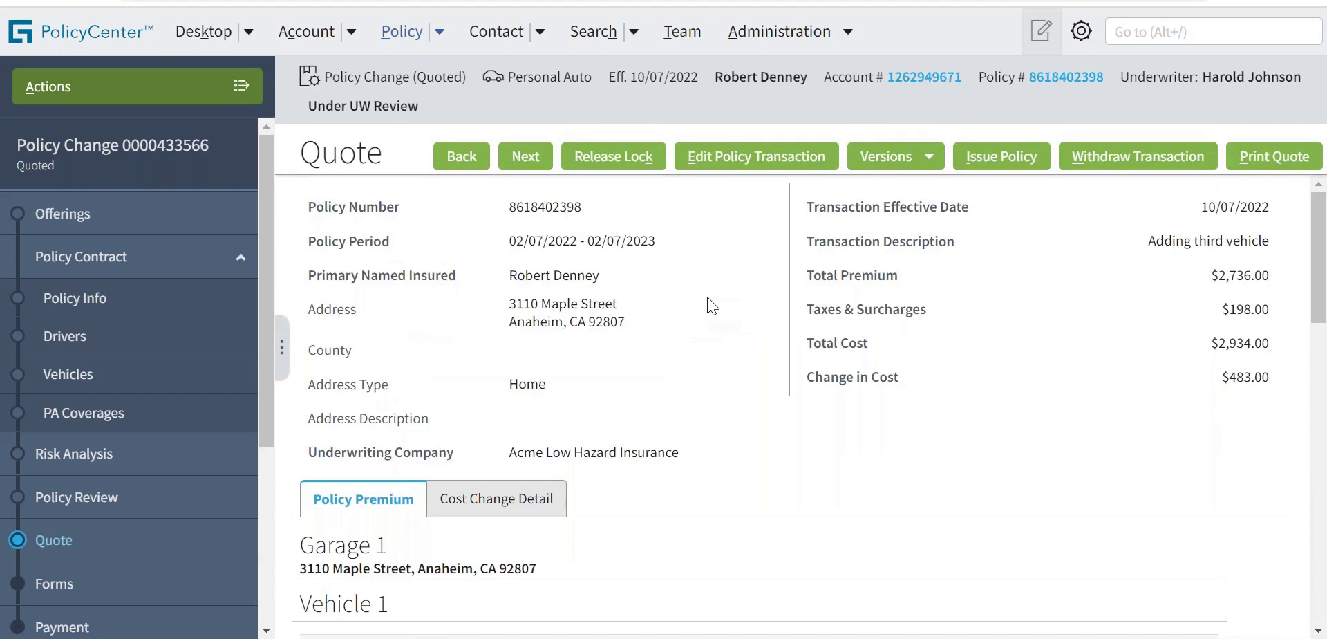
- Issue and bind the third-vehicle change, then view the policy summary with $4,071.00 in-force premium
left_click(998, 160)
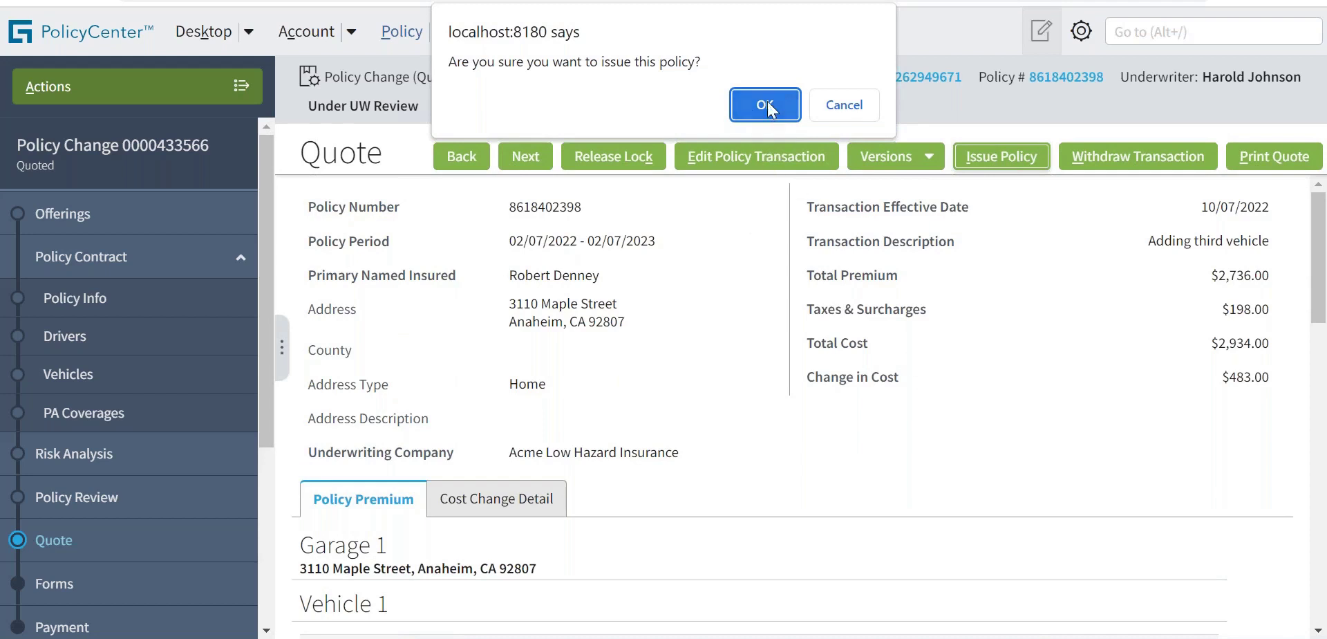
left_click(768, 110)
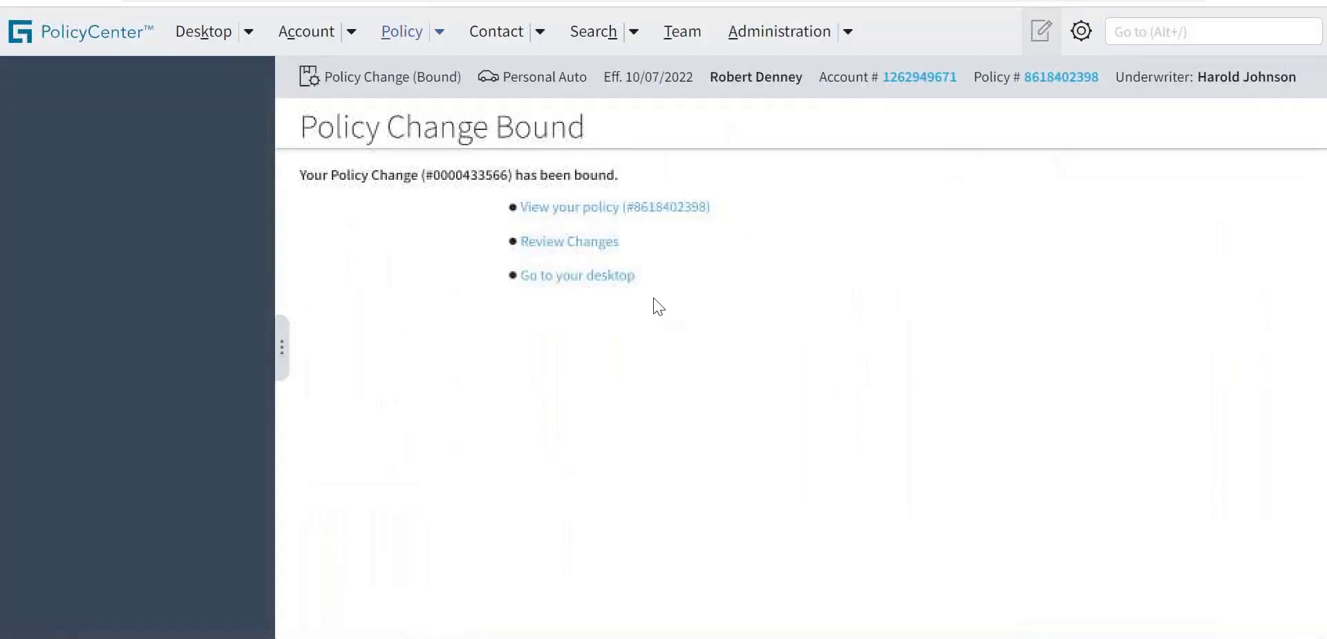
left_click(620, 211)
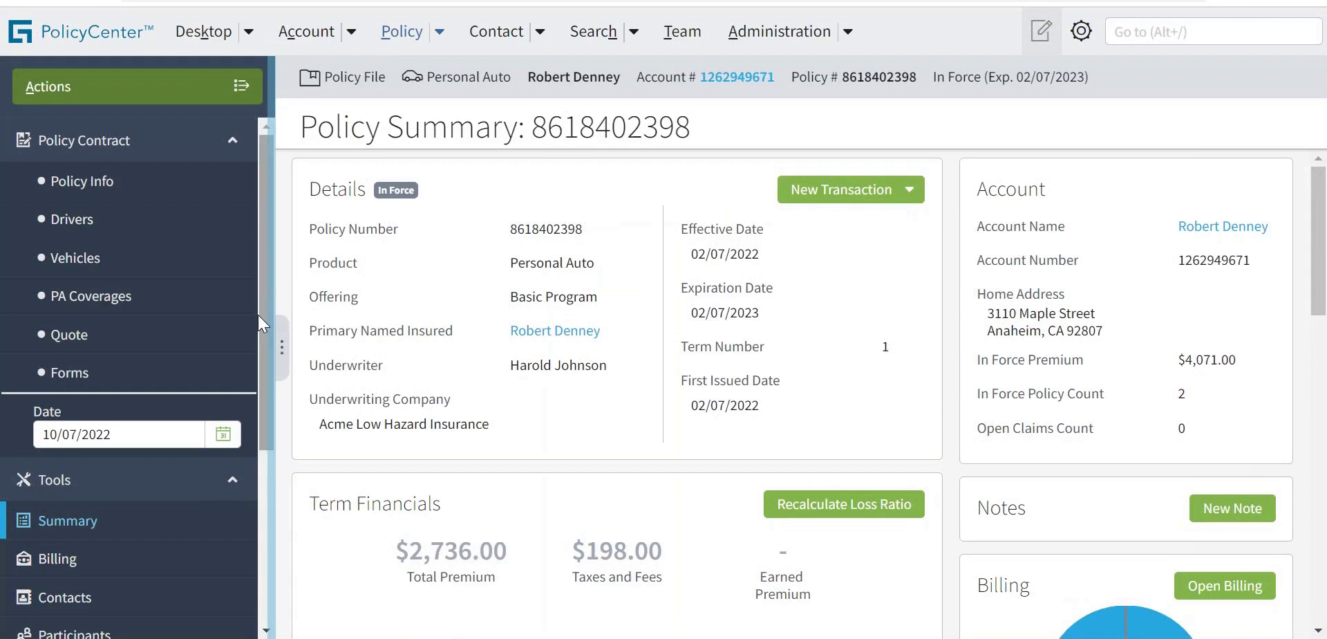
- Open Policy Transactions and review the Submission and the earlier 05/07 and 06/07/2022 changes
scroll(258, 314, "down", 4)
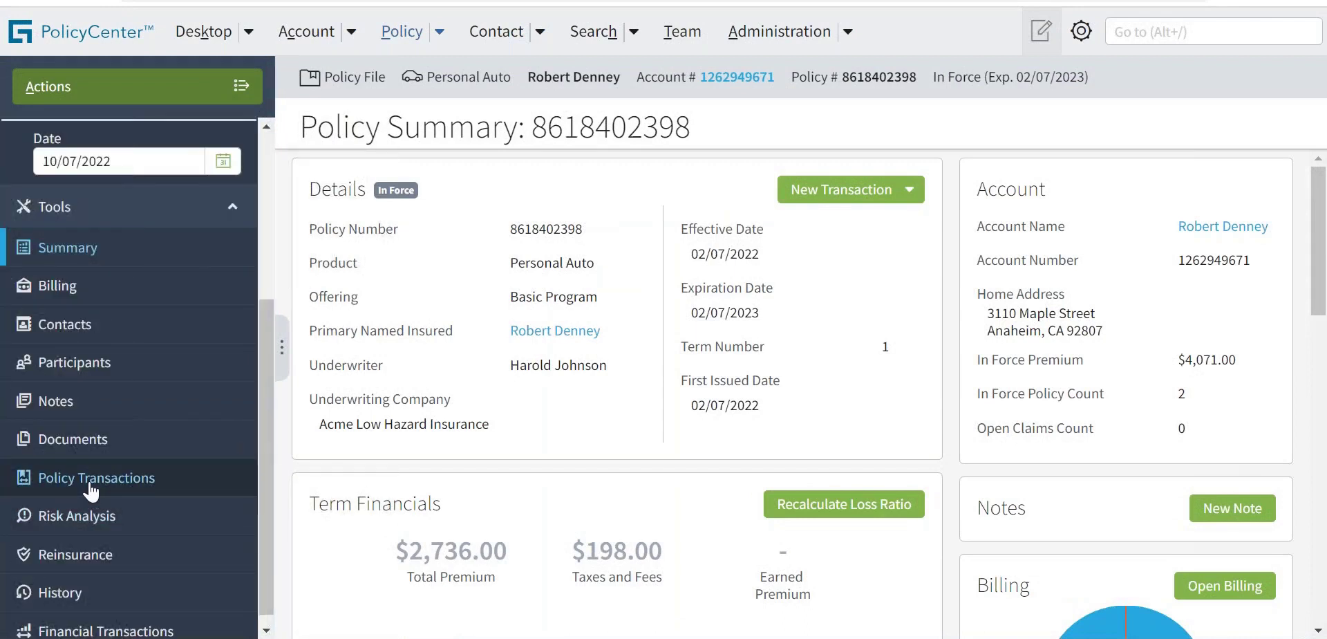
left_click(90, 488)
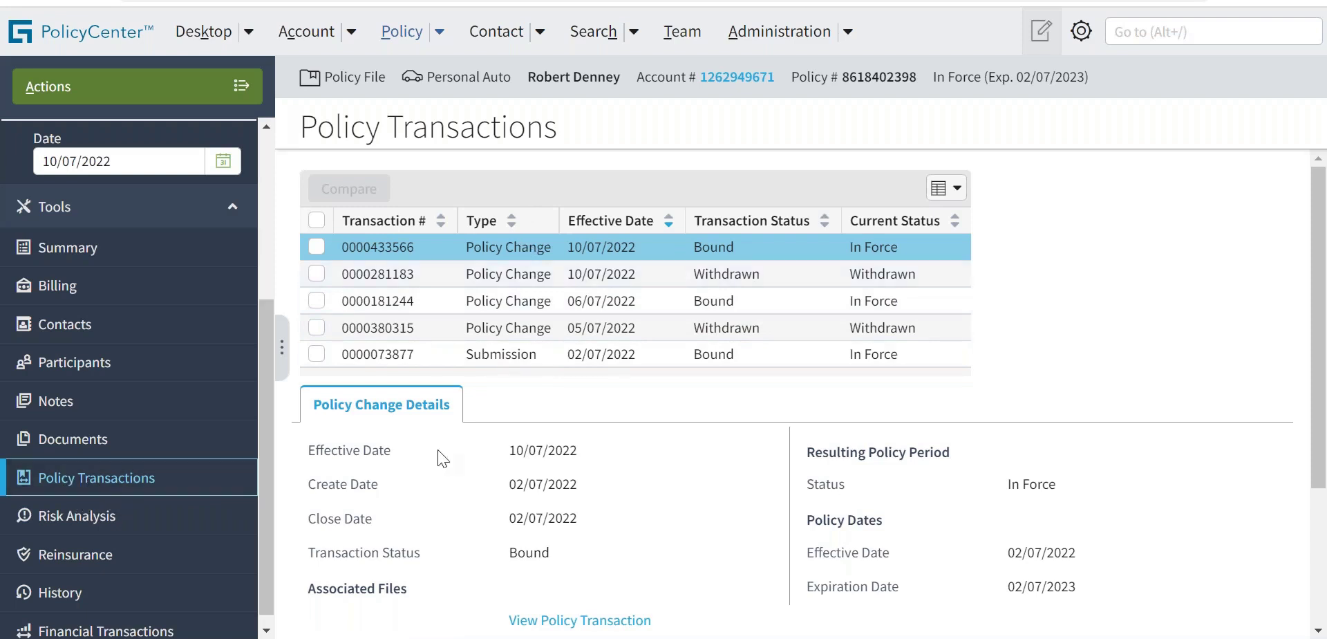
left_click(713, 362)
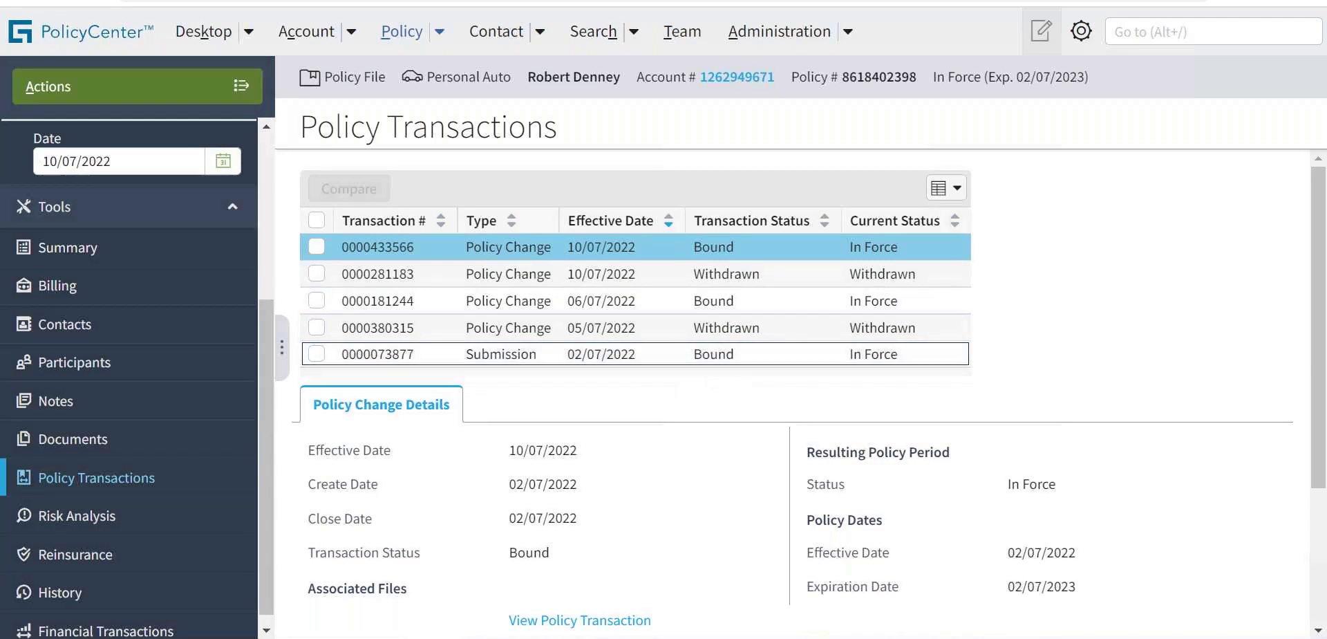
left_click(734, 333)
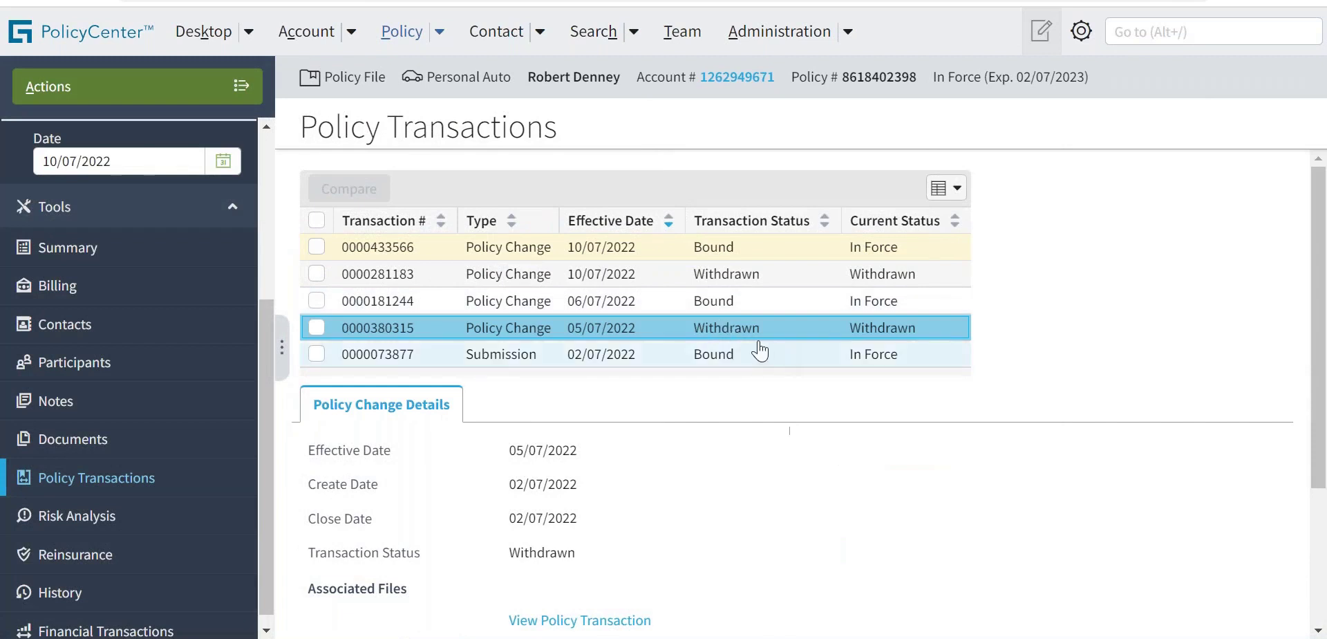
left_click(712, 303)
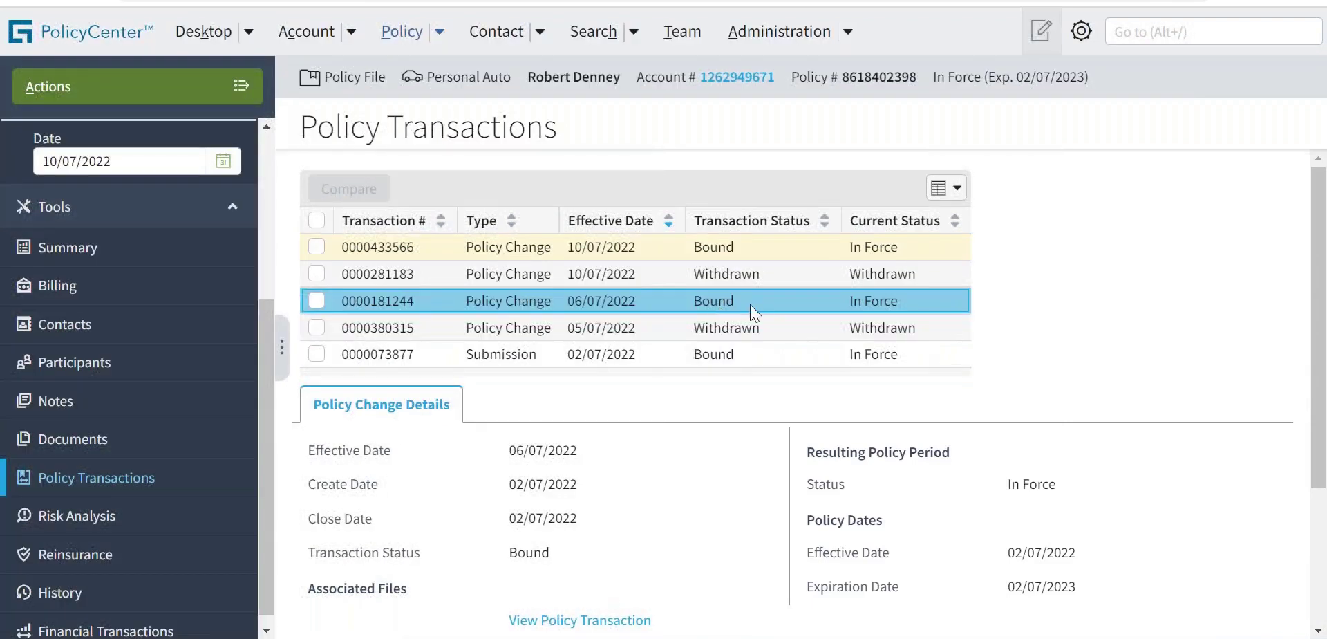
left_click(727, 278)
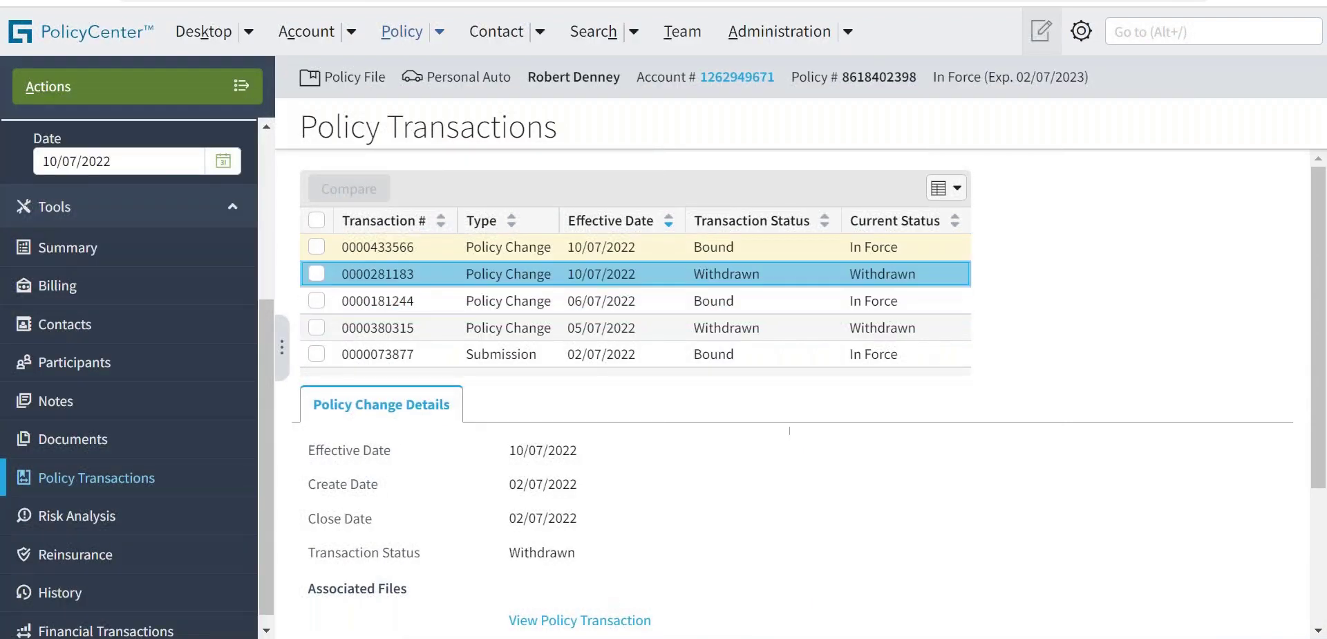
left_click(700, 259)
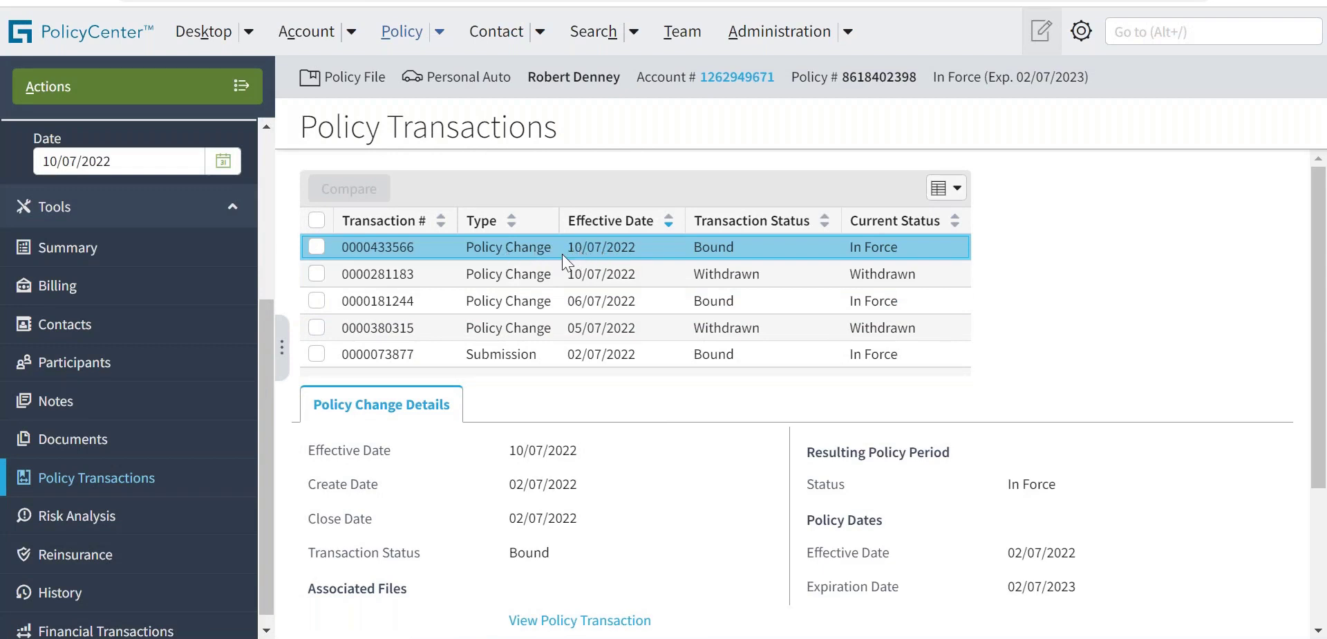
left_click_drag(1320, 363, 1320, 318)
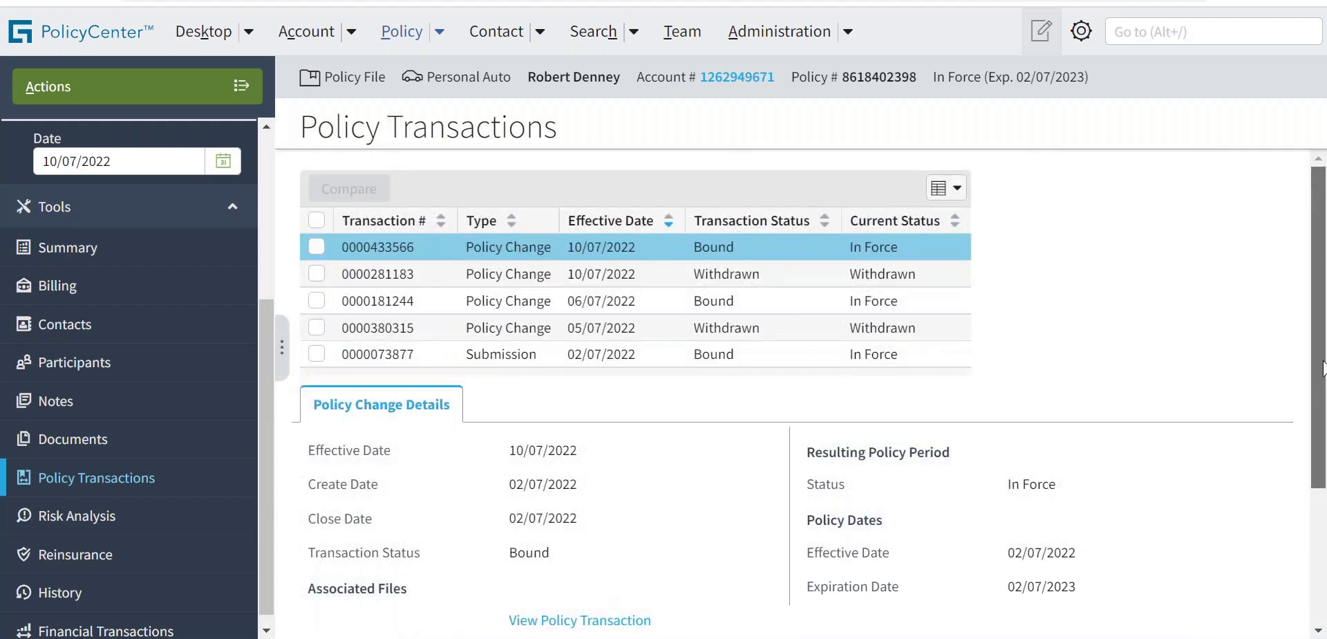
scroll(898, 401, "down", 3)
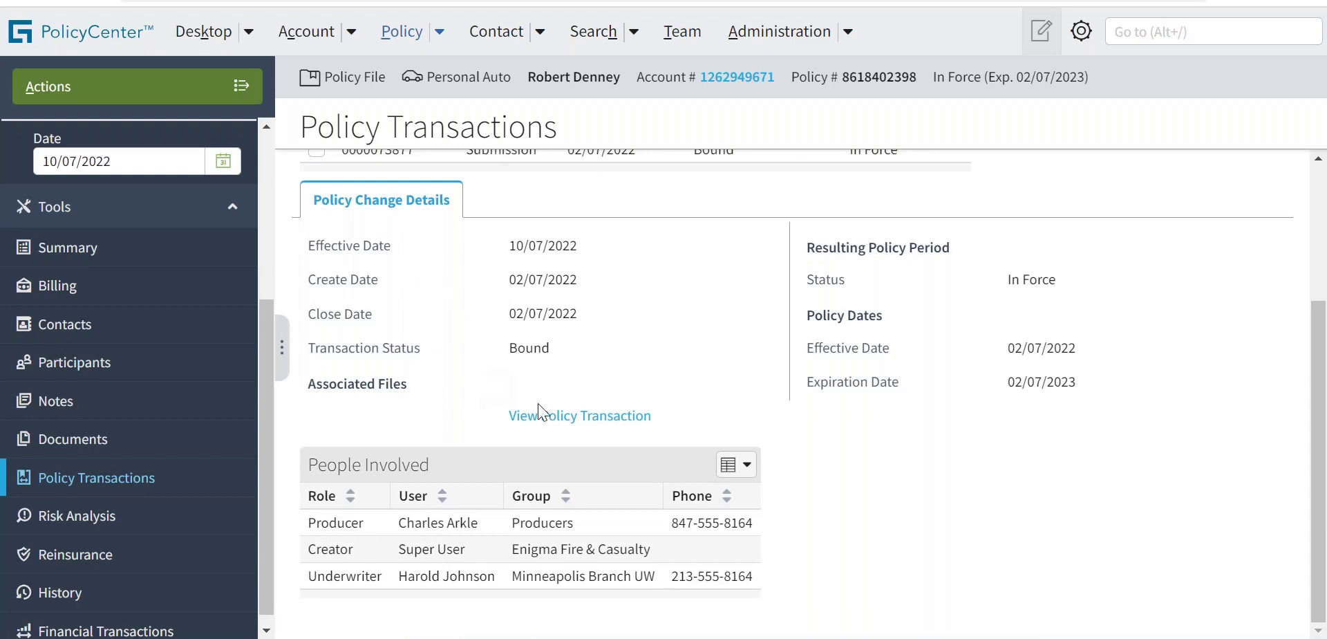
left_click(591, 417)
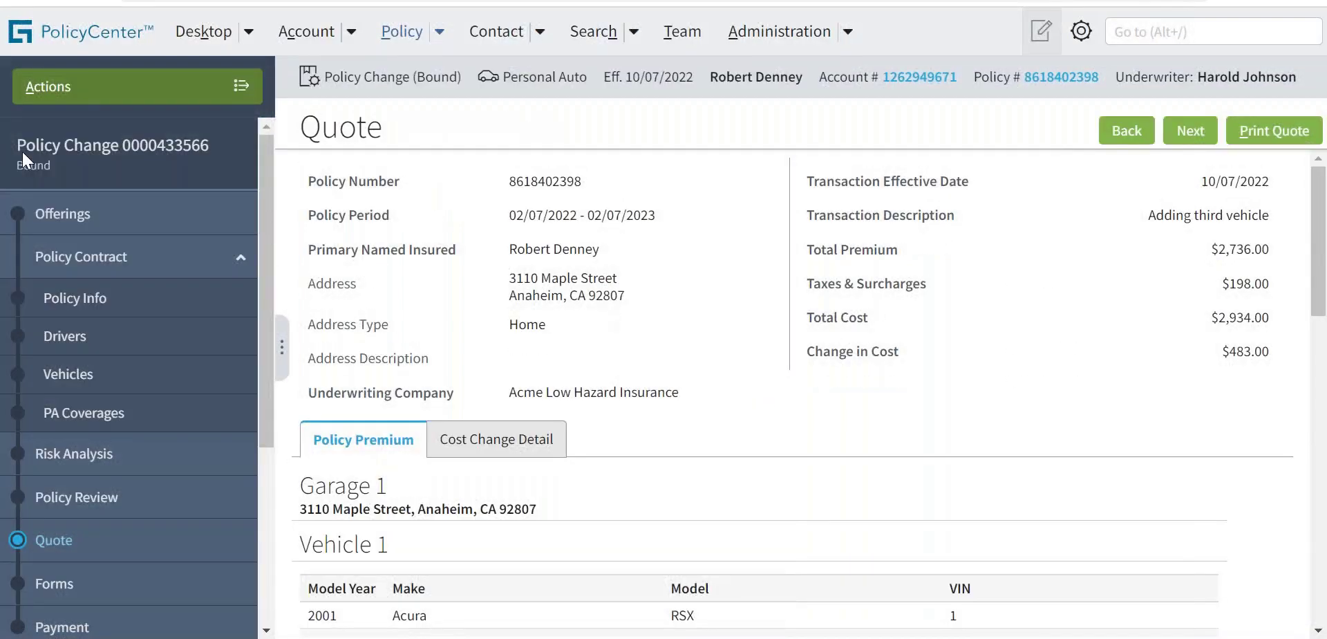
left_click_drag(15, 141, 57, 159)
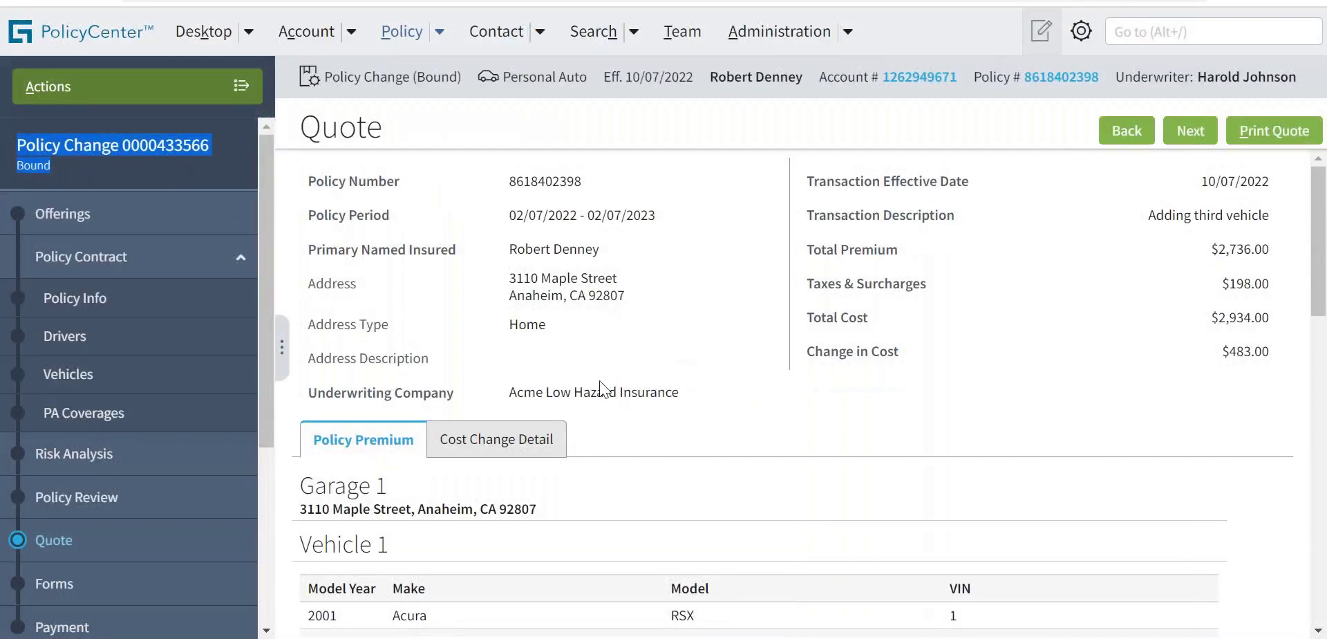
left_click(449, 348)
double_click(177, 145)
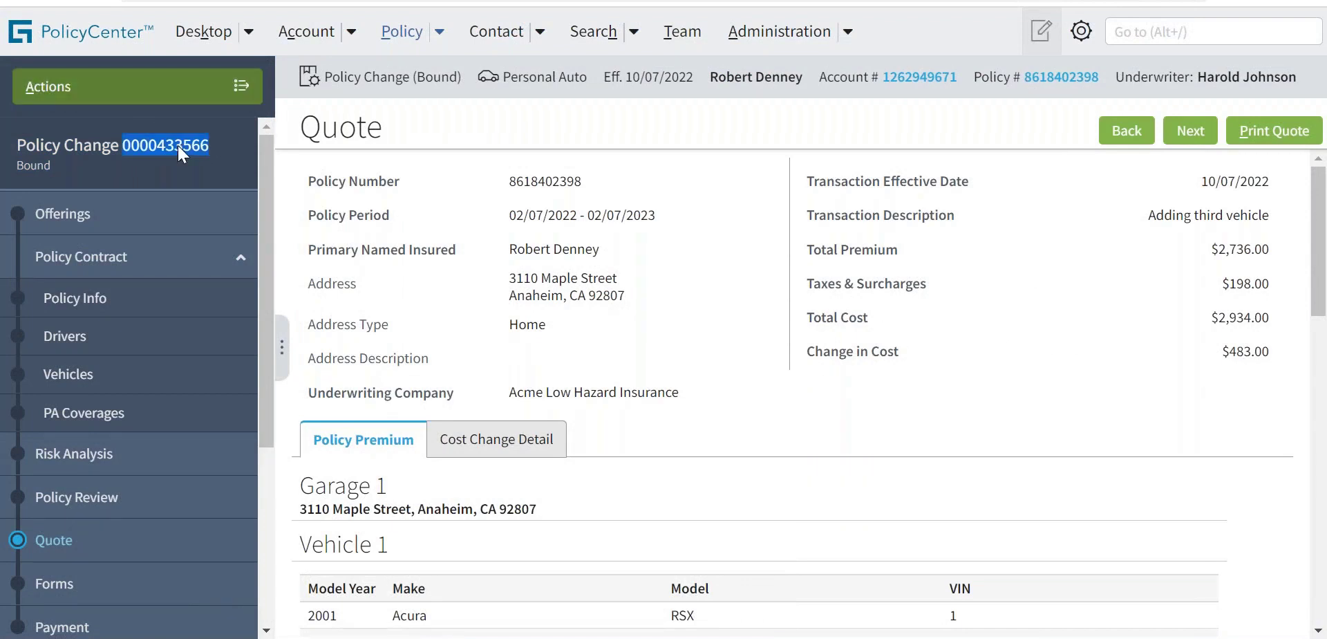
left_click(68, 374)
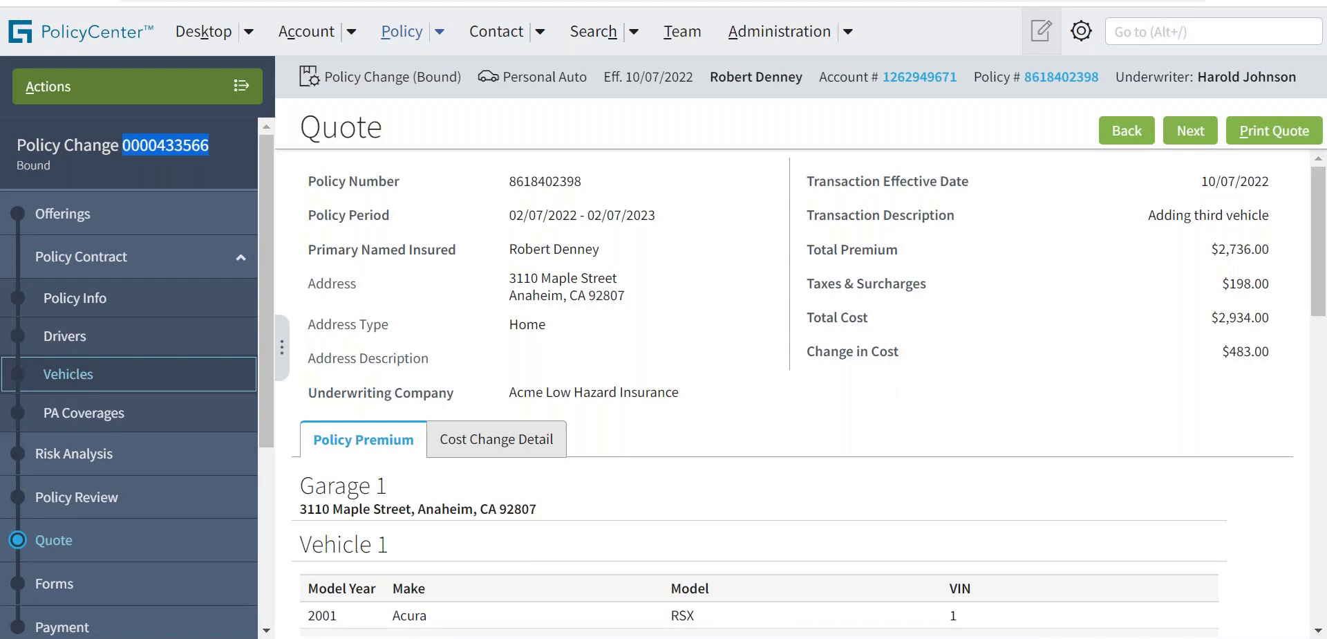
left_click_drag(314, 251, 954, 262)
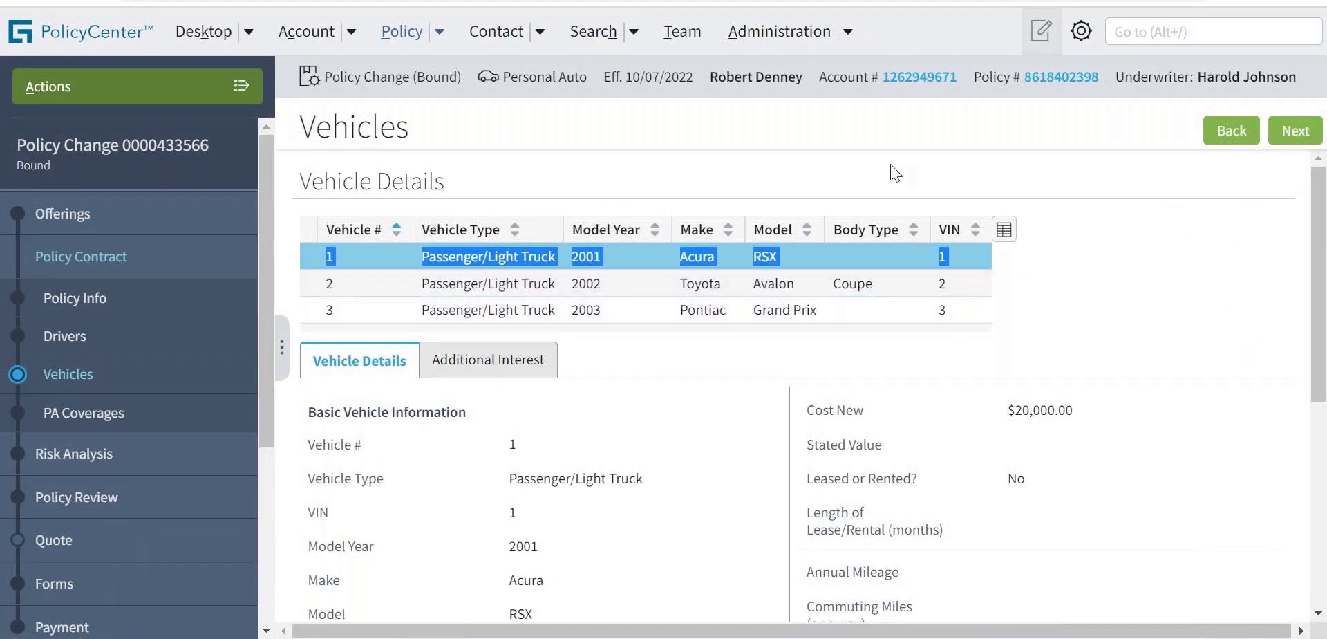
- Open the 06/07/2022 change from Policy Transactions and view its two vehicles for comparison
left_click(1062, 88)
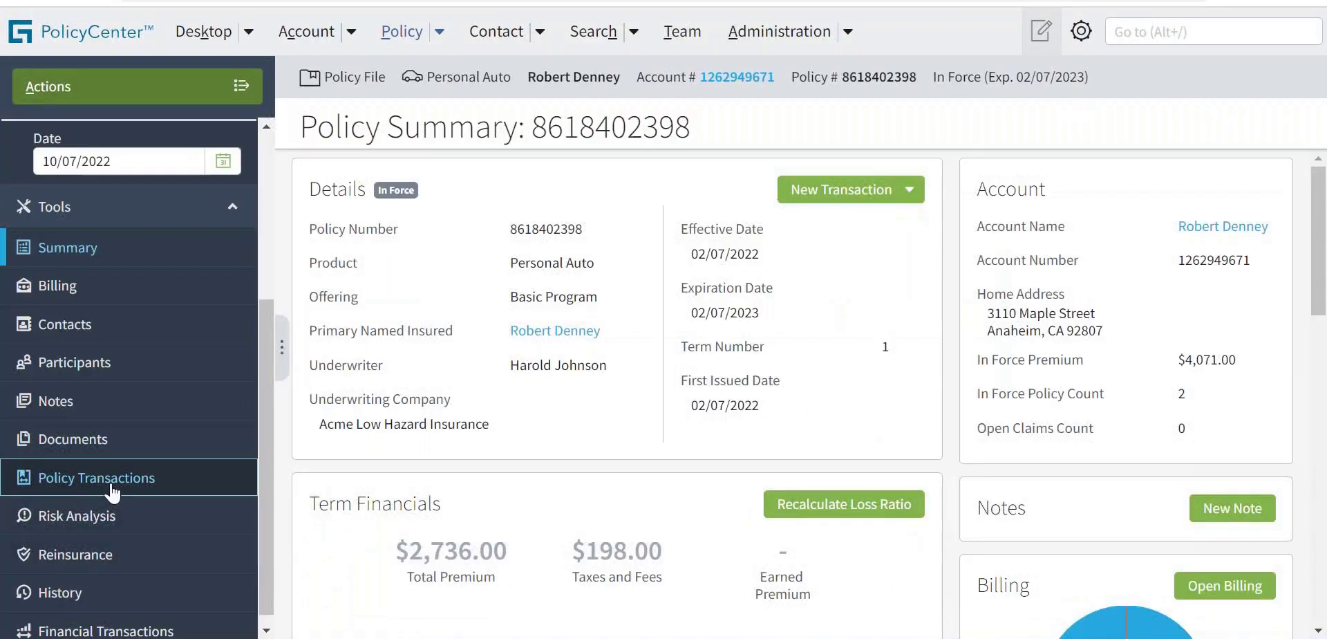
left_click(31, 477)
left_click_drag(1321, 390, 1321, 256)
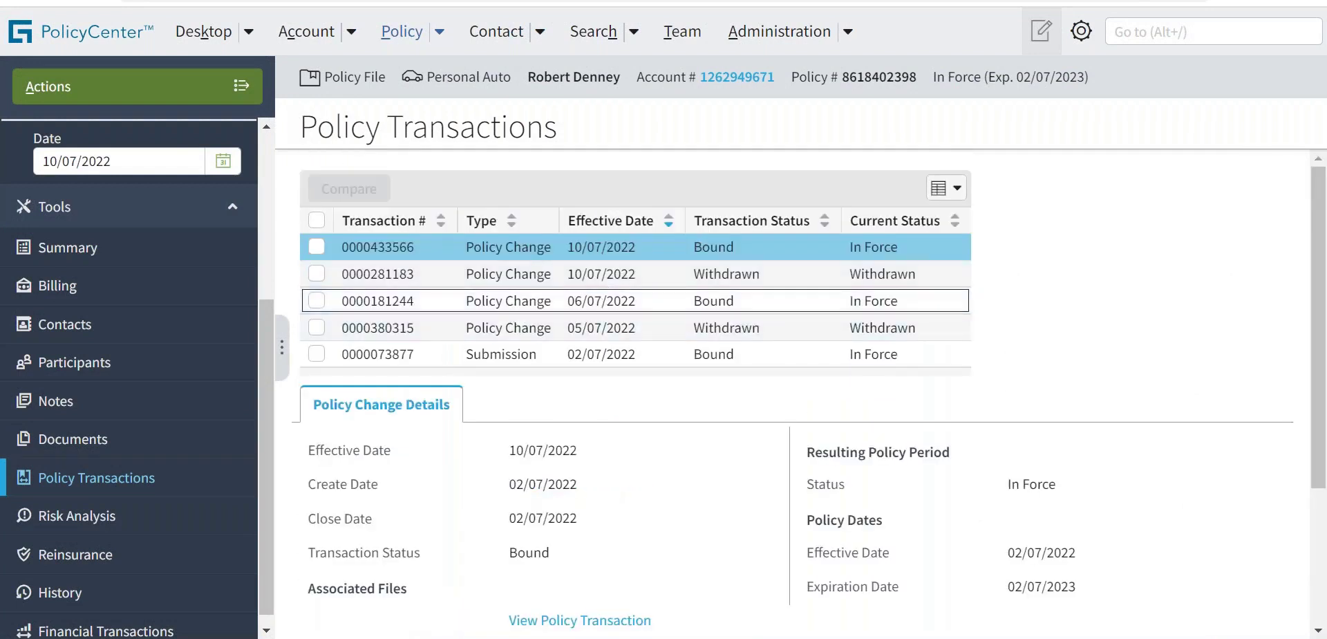
left_click(509, 301)
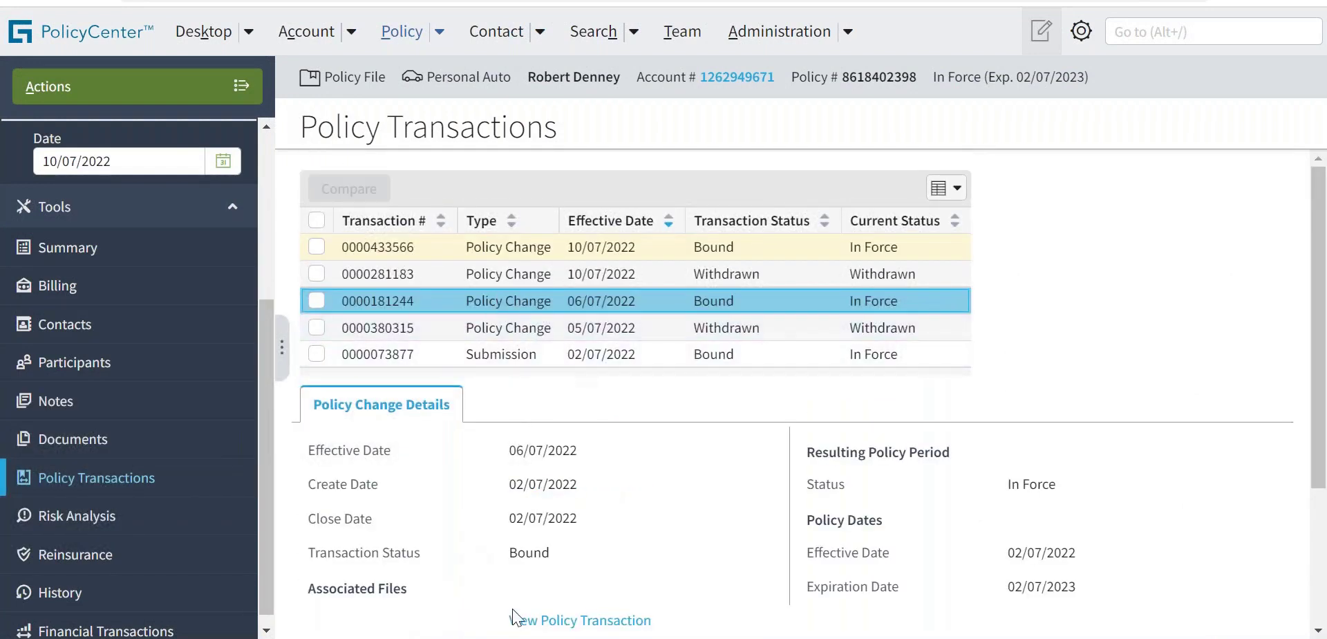
left_click(552, 621)
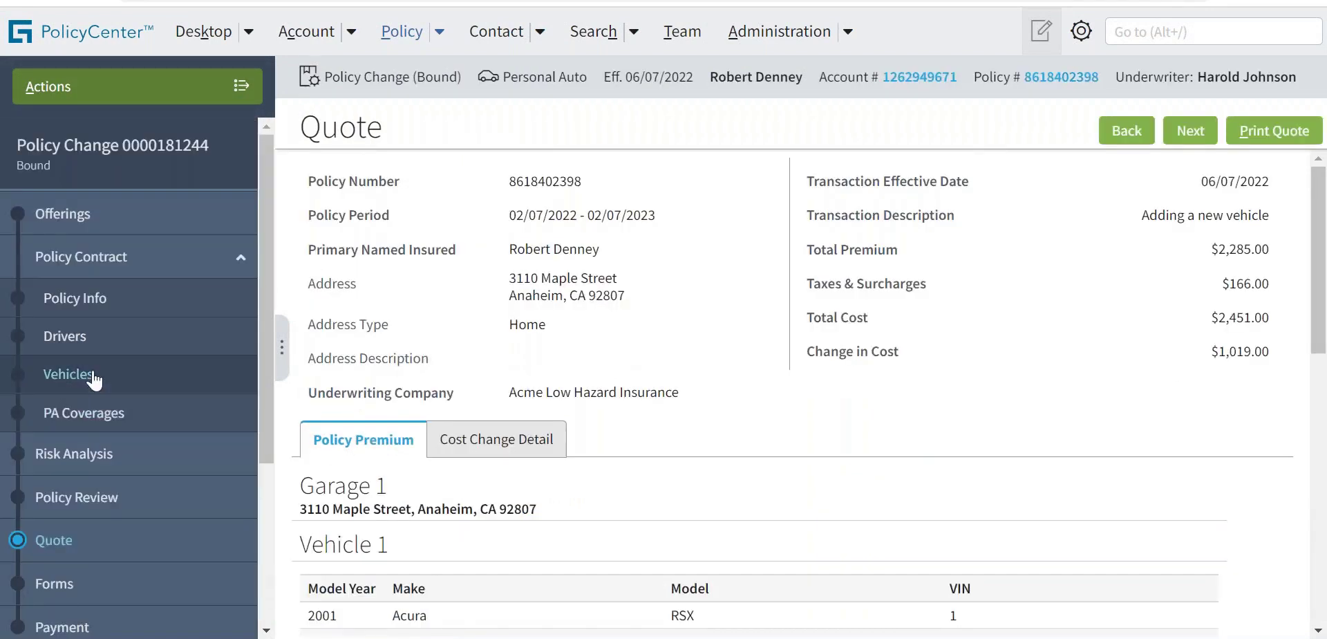
left_click(68, 373)
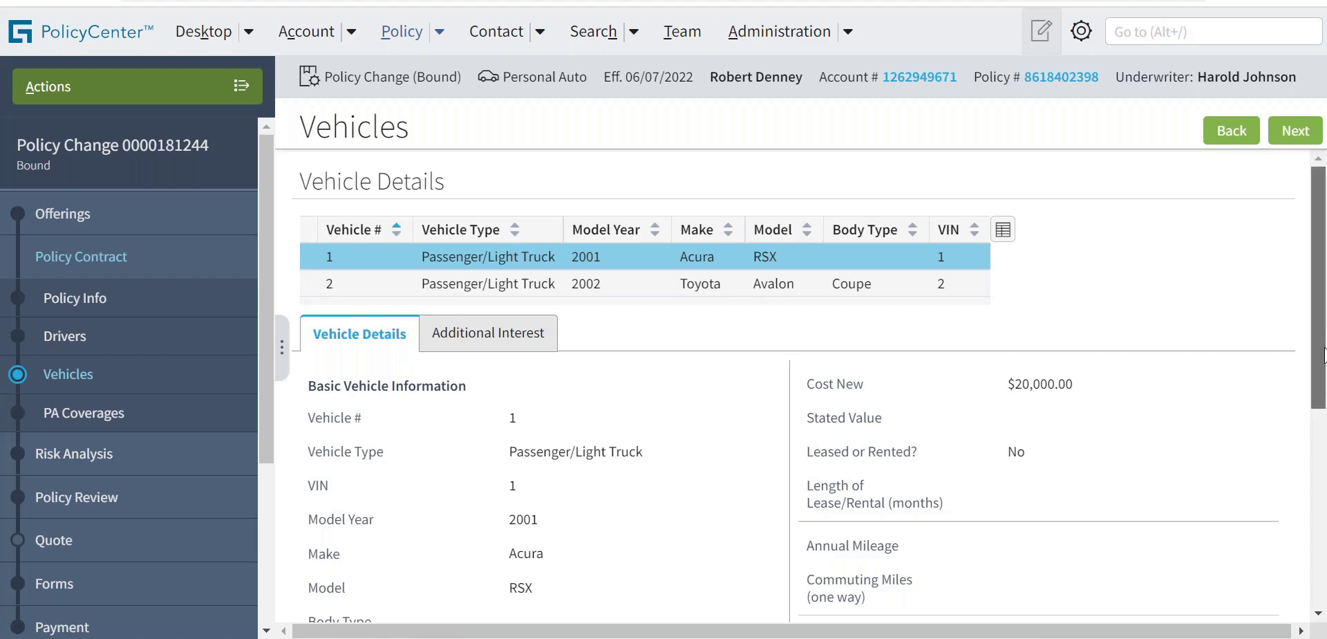
scroll(1317, 354, "down", 3)
scroll(1317, 354, "up", 3)
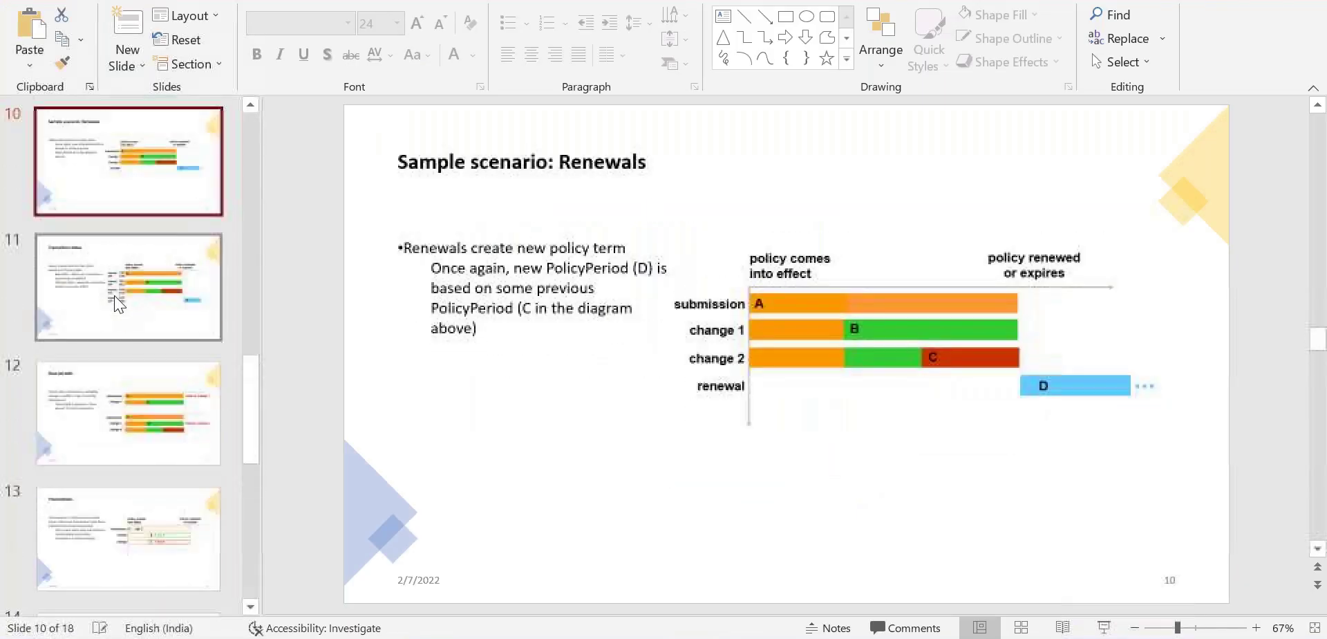
scroll(824, 347, "down", 1)
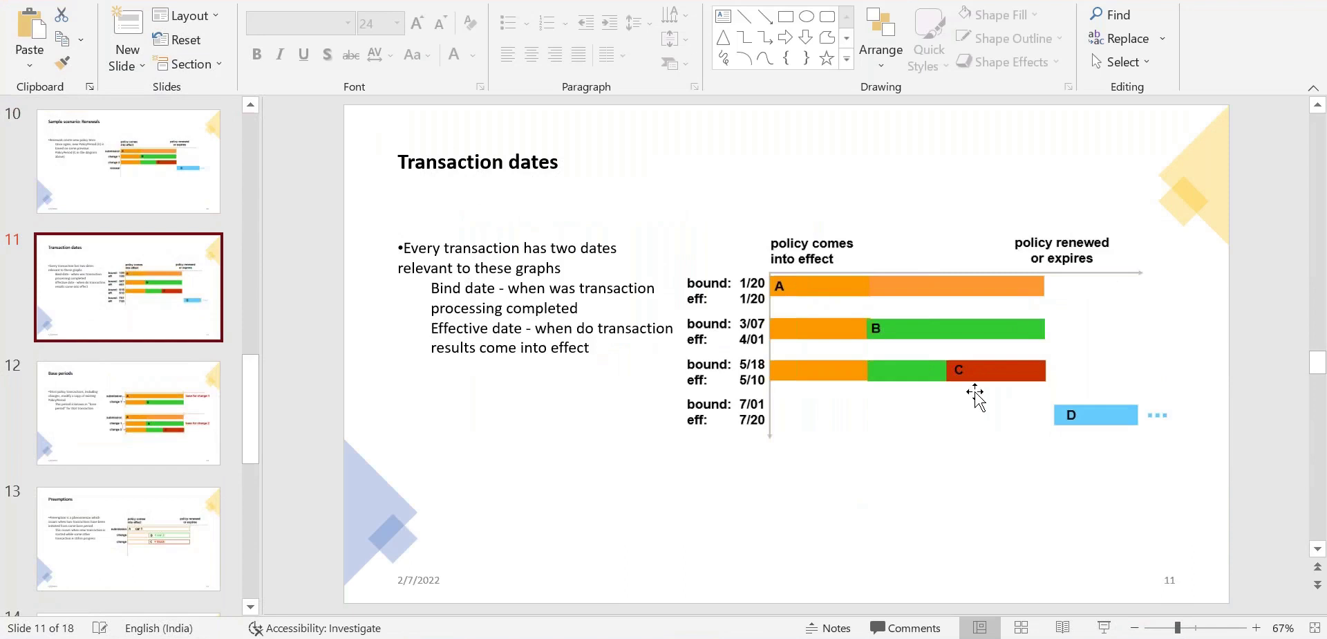